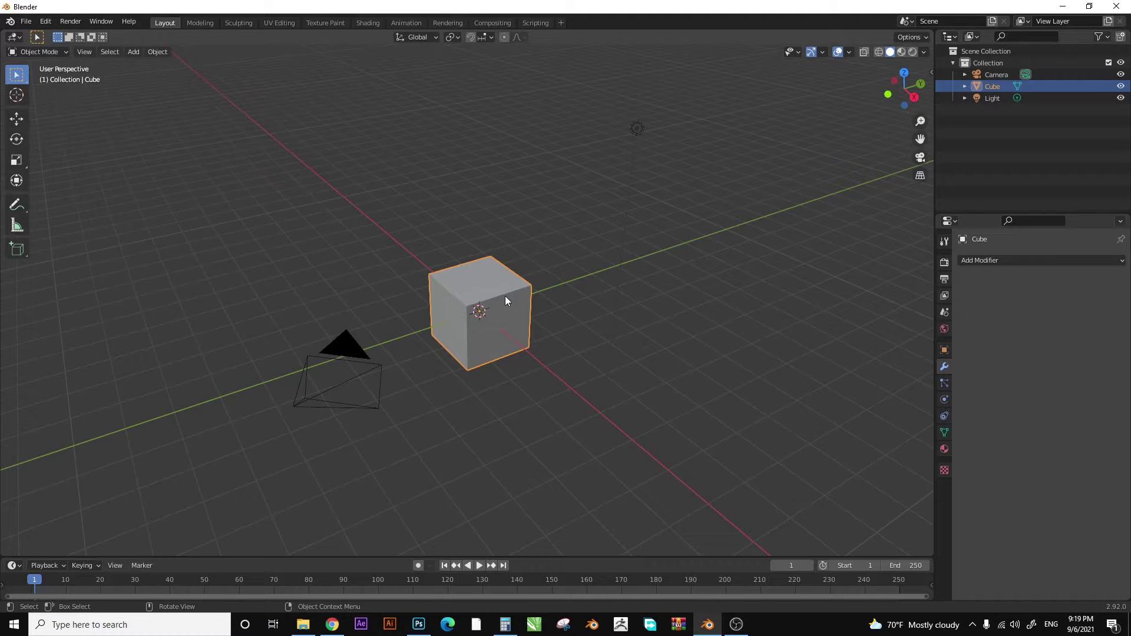
- Delete the default cube
{"action": "key", "text": "x"}
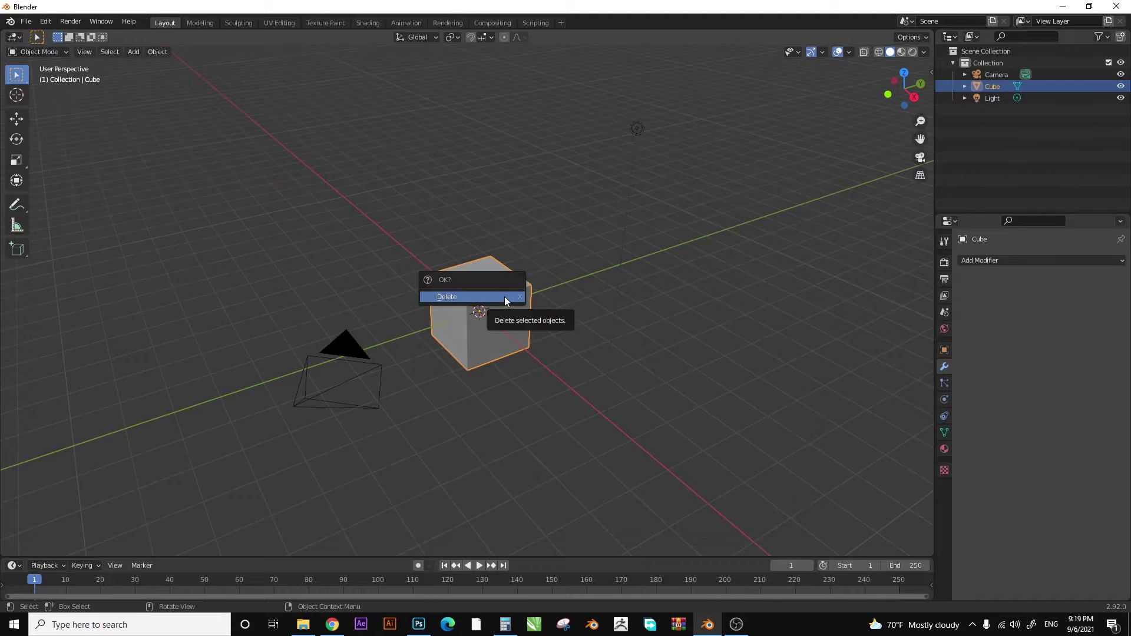
{"action": "left_click", "coordinate": [504, 296]}
{"action": "scroll", "coordinate": [499, 323], "scroll_direction": "up", "scroll_amount": 3}
- Add Untitled-1.jpg from the Desktop as a reference image, not aligned to view
{"action": "key", "text": "shift+a"}
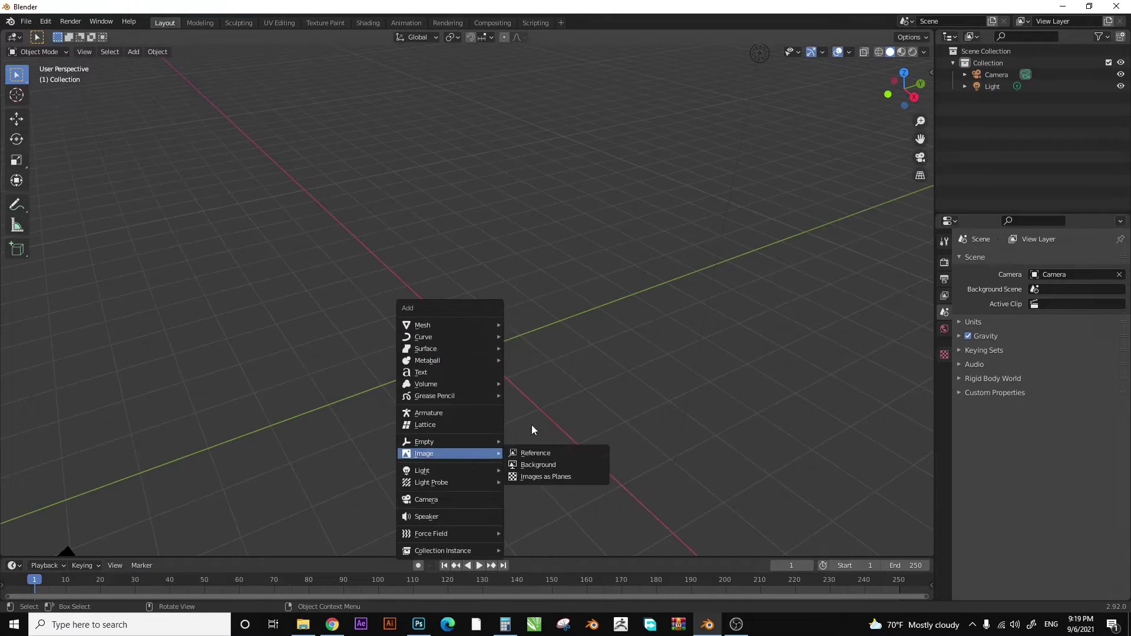
{"action": "left_click", "coordinate": [546, 453]}
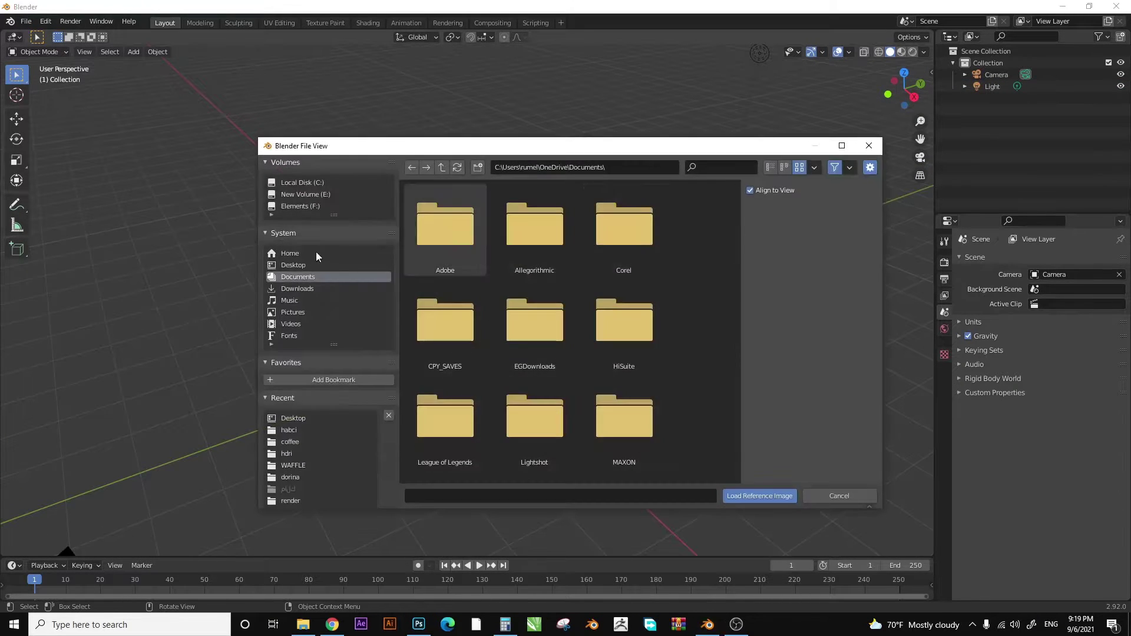
{"action": "left_click", "coordinate": [307, 265]}
{"action": "left_click", "coordinate": [535, 229]}
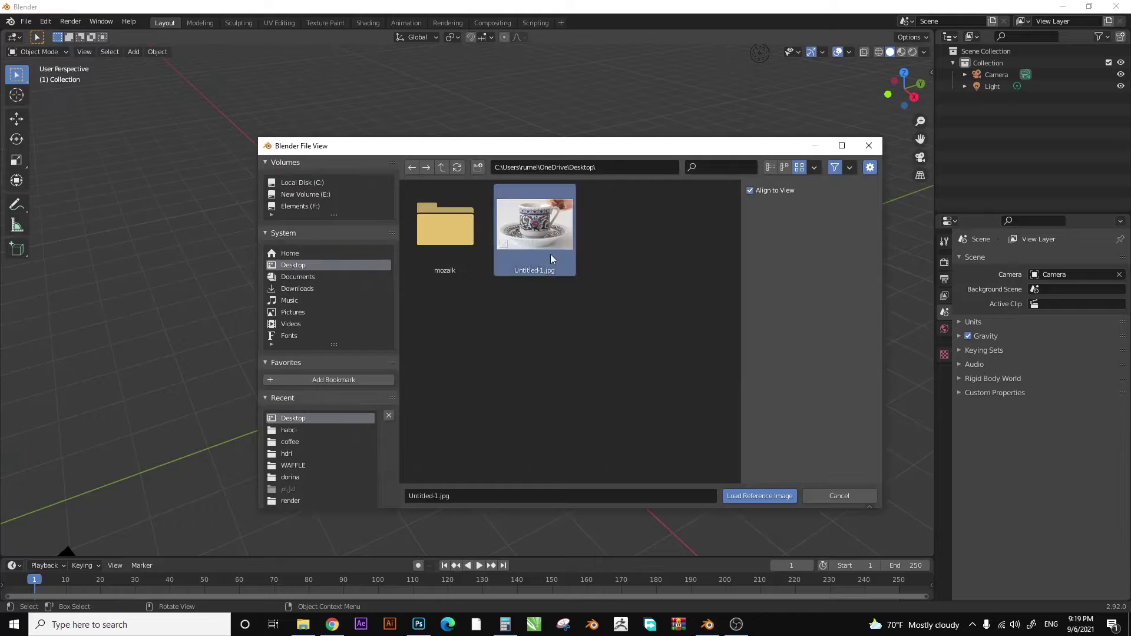
{"action": "left_click", "coordinate": [750, 190]}
{"action": "key", "text": "Return"}
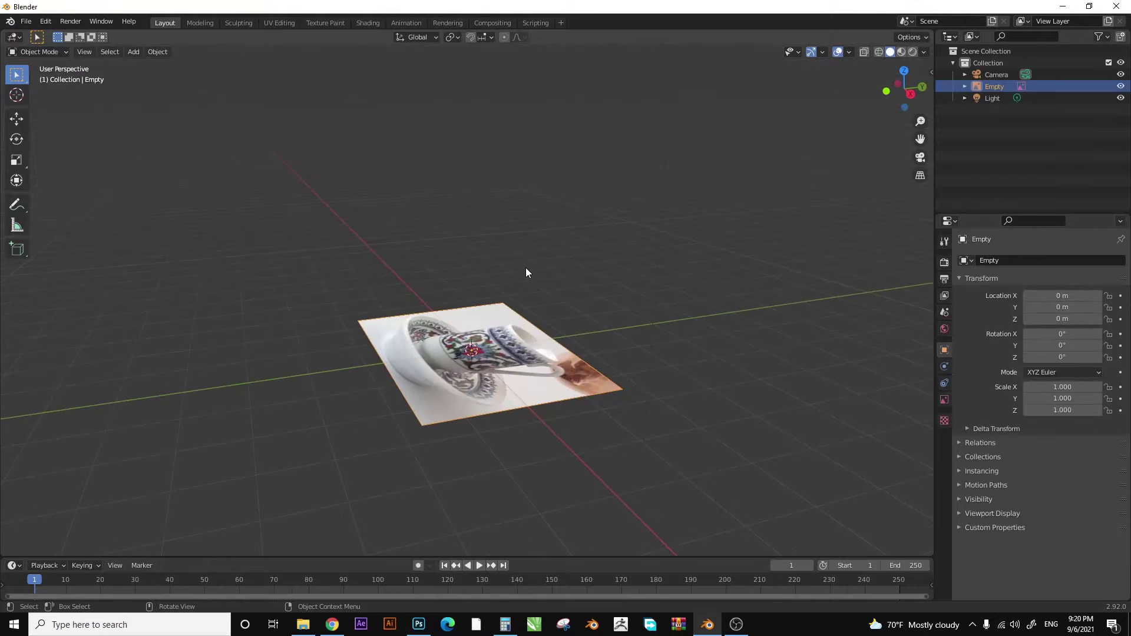
- Rotate the reference image 90° about X and move it 1.8339 m along Y
{"action": "key", "text": "r"}
{"action": "key", "text": "x"}
{"action": "key", "text": "9"}
{"action": "key", "text": "0"}
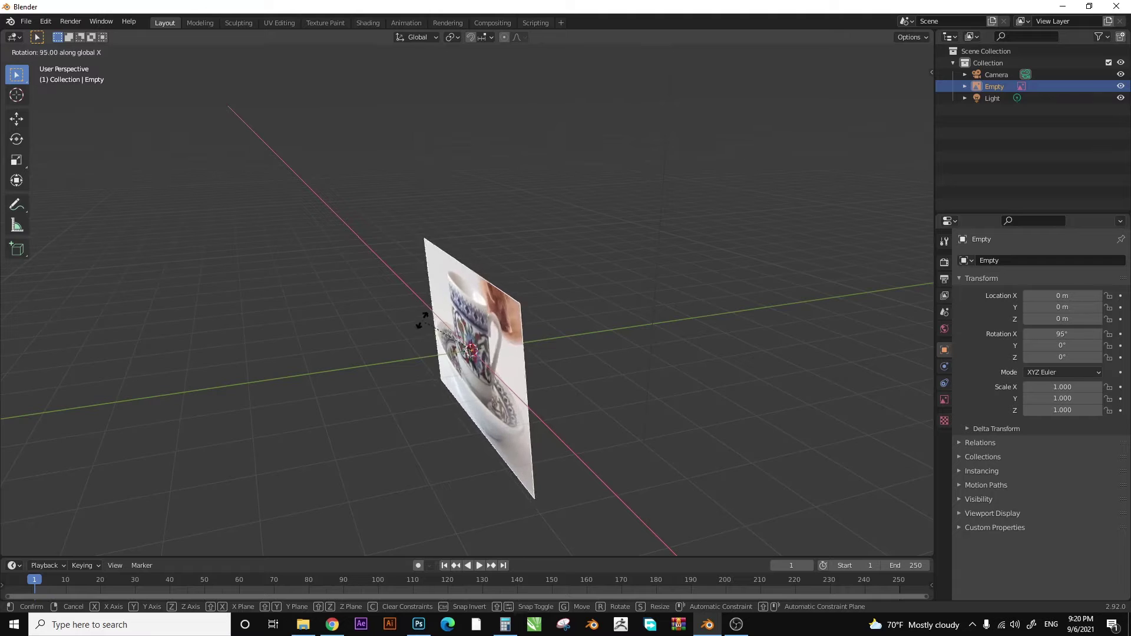
{"action": "key", "text": "Return"}
{"action": "key", "text": "g"}
{"action": "key", "text": "y"}
{"action": "left_click", "coordinate": [587, 357]}
- Check the upright image in front orthographic view, then add a plane at the origin
{"action": "middle_click_drag", "start_coordinate": [587, 357], "coordinate": [416, 263]}
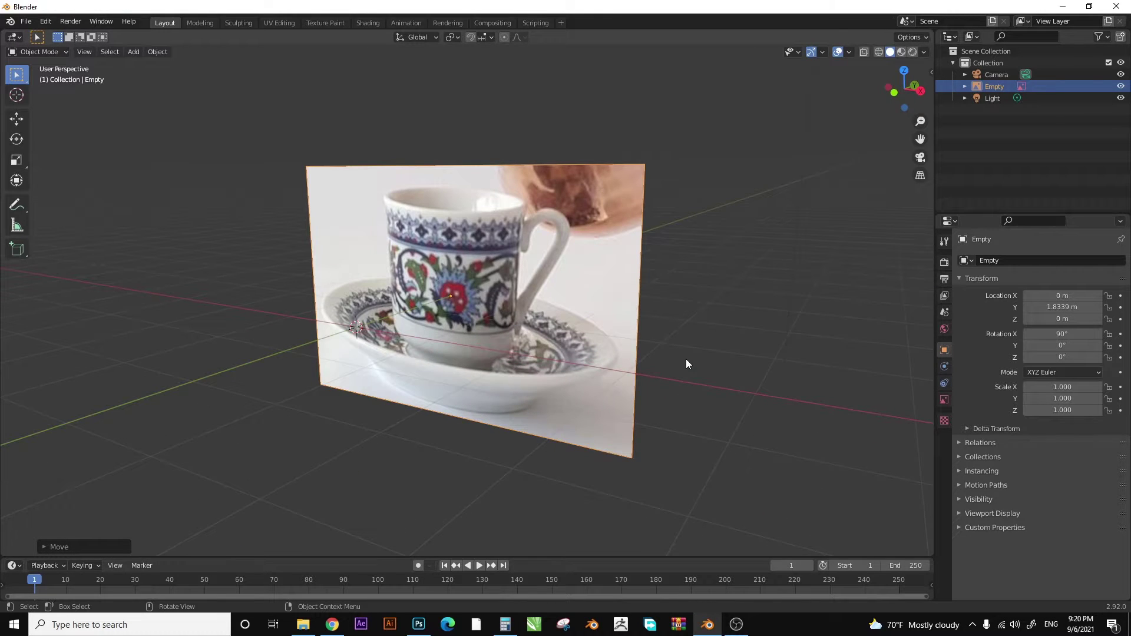
{"action": "key", "text": "KP_1"}
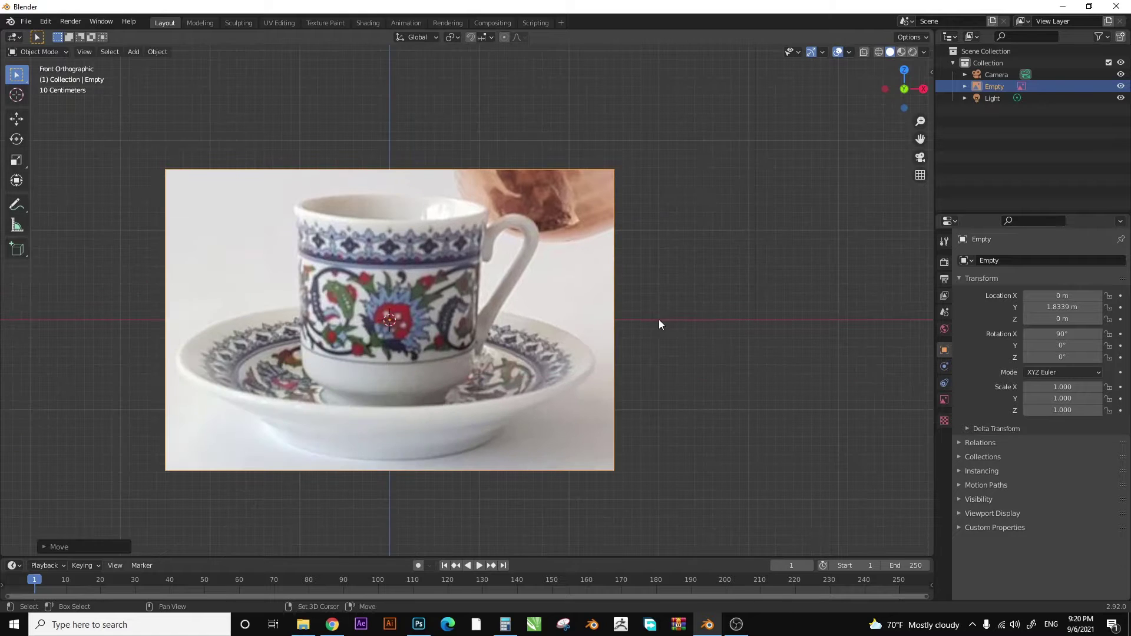
{"action": "key", "text": "KP_Decimal"}
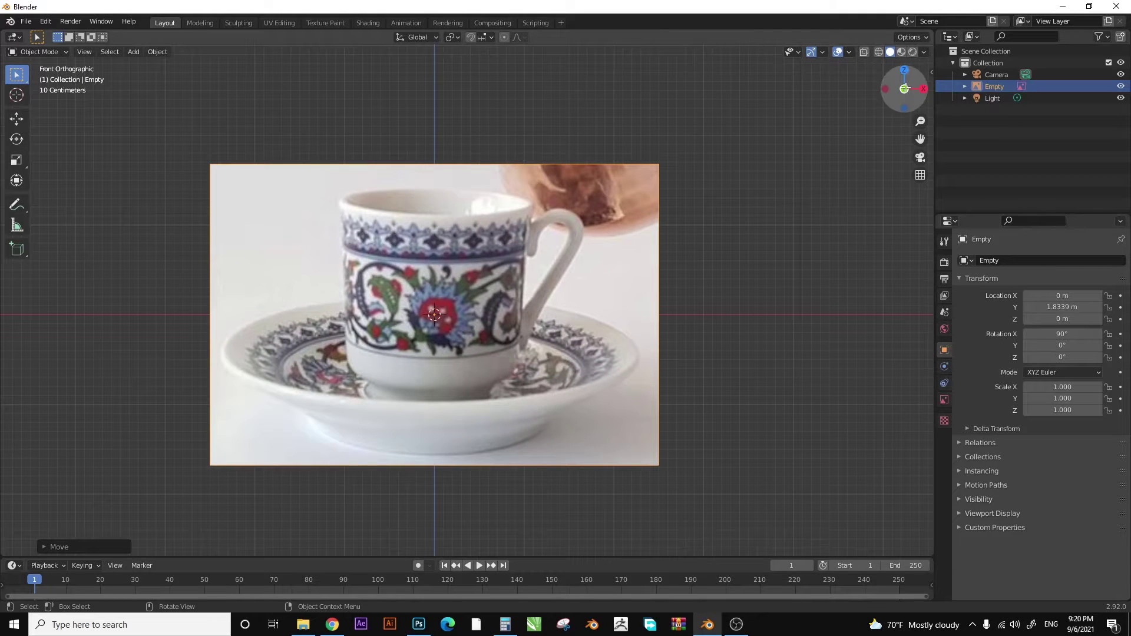
{"action": "middle_click_drag", "start_coordinate": [673, 235], "coordinate": [550, 312]}
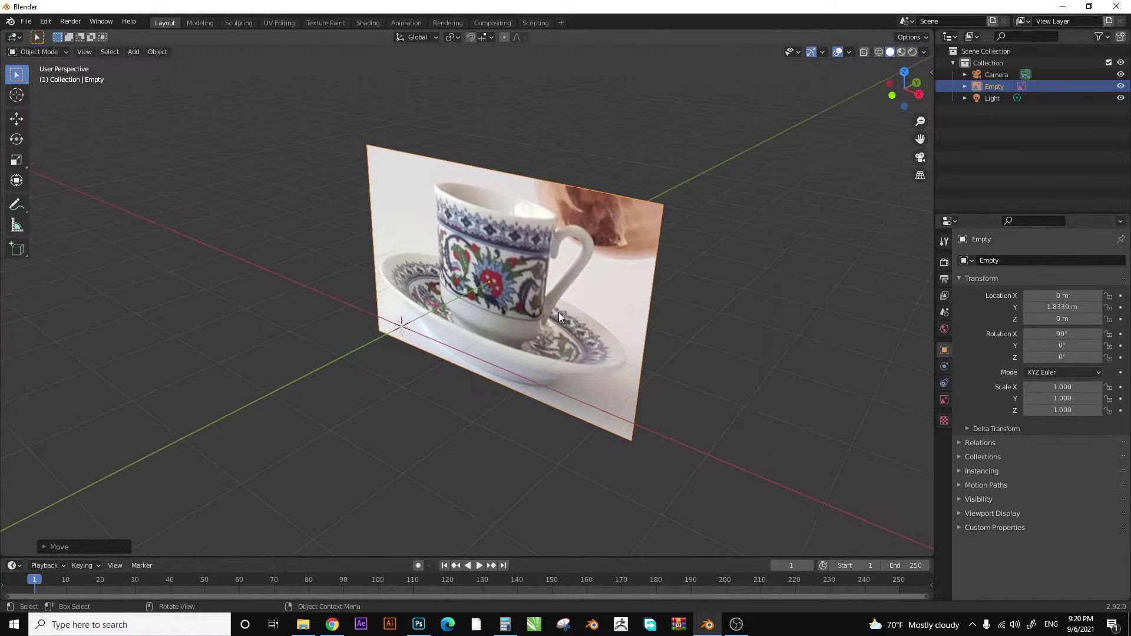
{"action": "key", "text": "KP_1"}
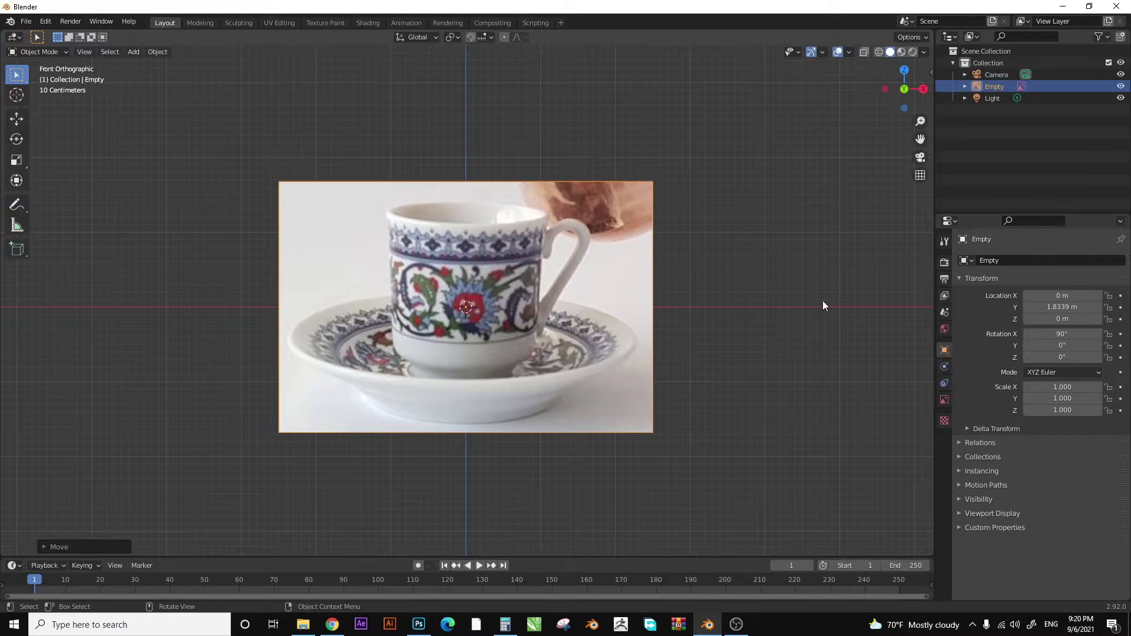
{"action": "middle_click_drag", "start_coordinate": [755, 281], "coordinate": [619, 319]}
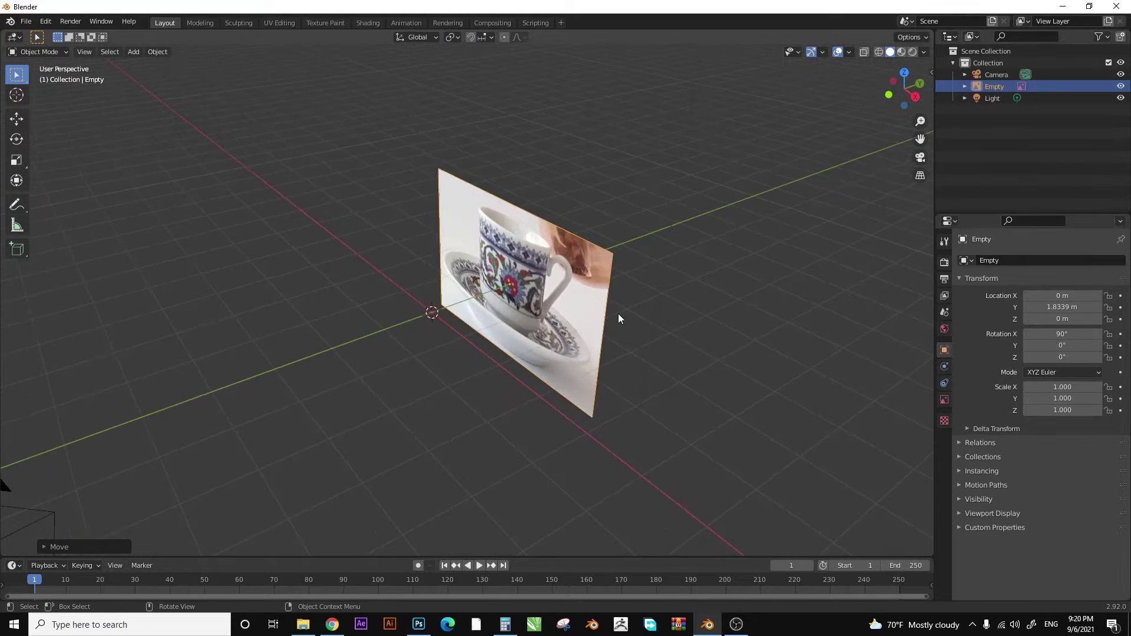
{"action": "key", "text": "KP_1"}
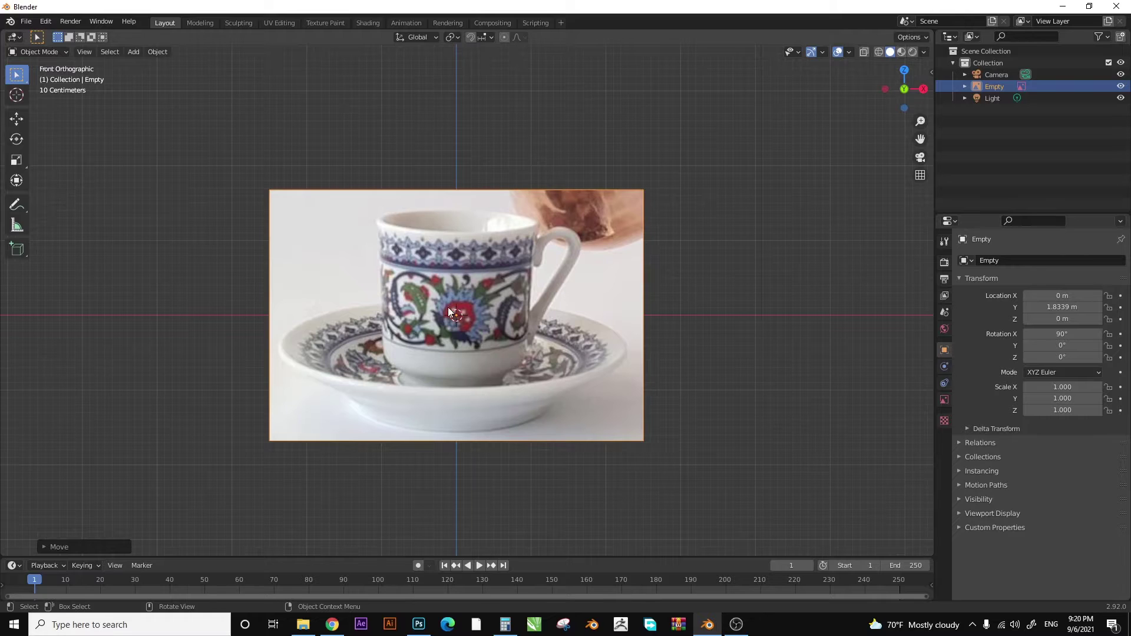
{"action": "key", "text": "shift+a"}
{"action": "left_click", "coordinate": [528, 224]}
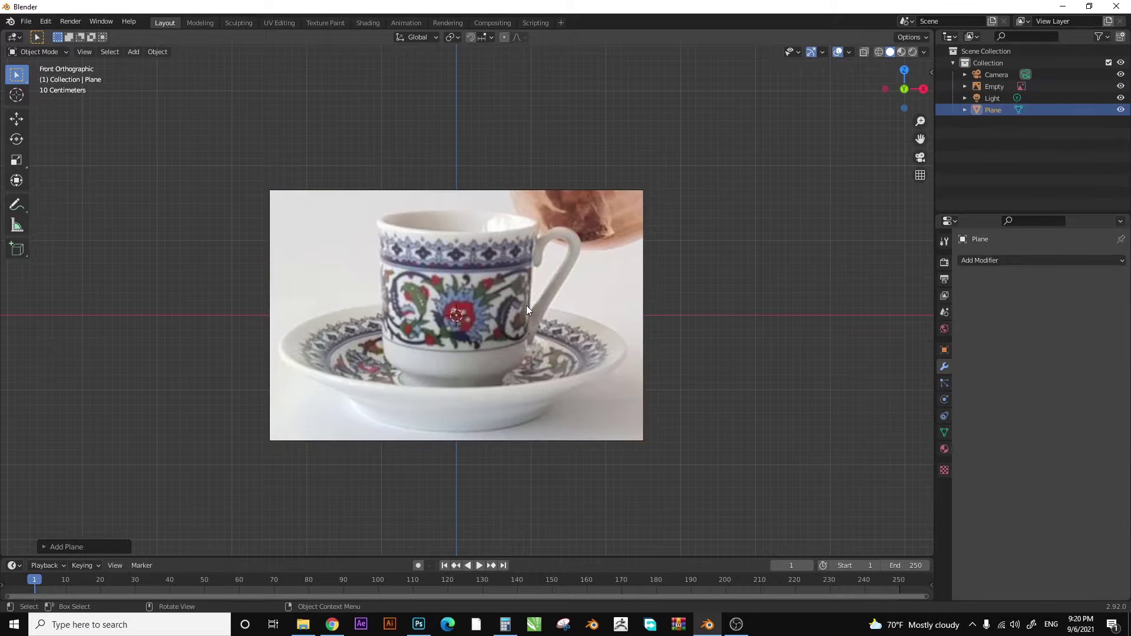
- Rotate the plane 90° about X so it stands upright
{"action": "key", "text": "r"}
{"action": "key", "text": "x"}
{"action": "key", "text": "9"}
{"action": "key", "text": "0"}
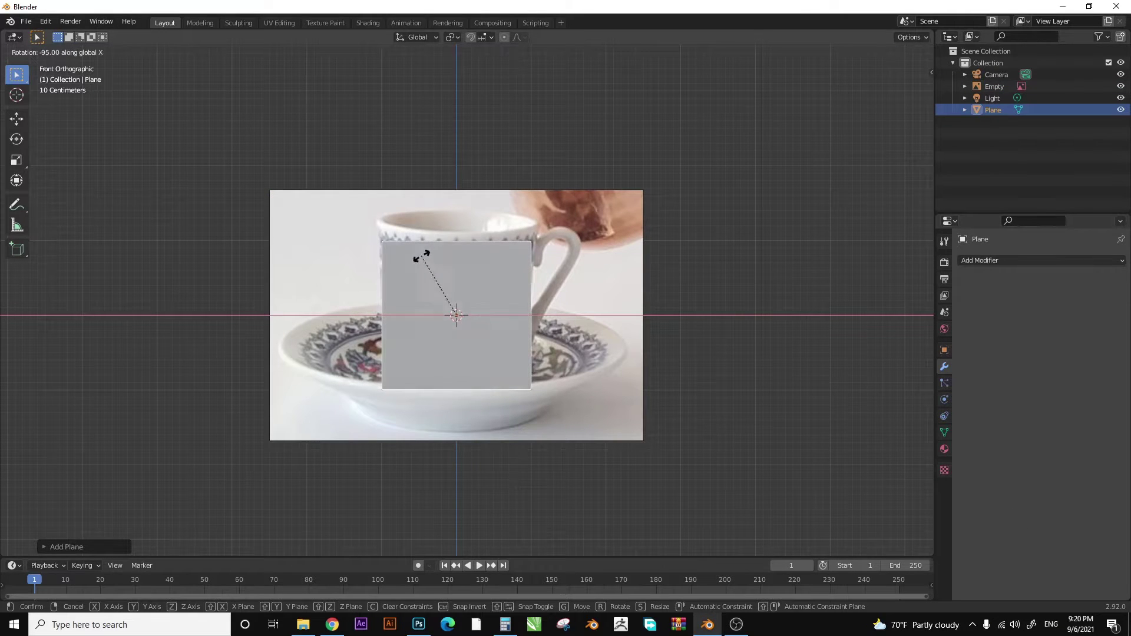
{"action": "key", "text": "Return"}
{"action": "middle_click_drag", "start_coordinate": [472, 272], "coordinate": [676, 271], "text": "ctrl"}
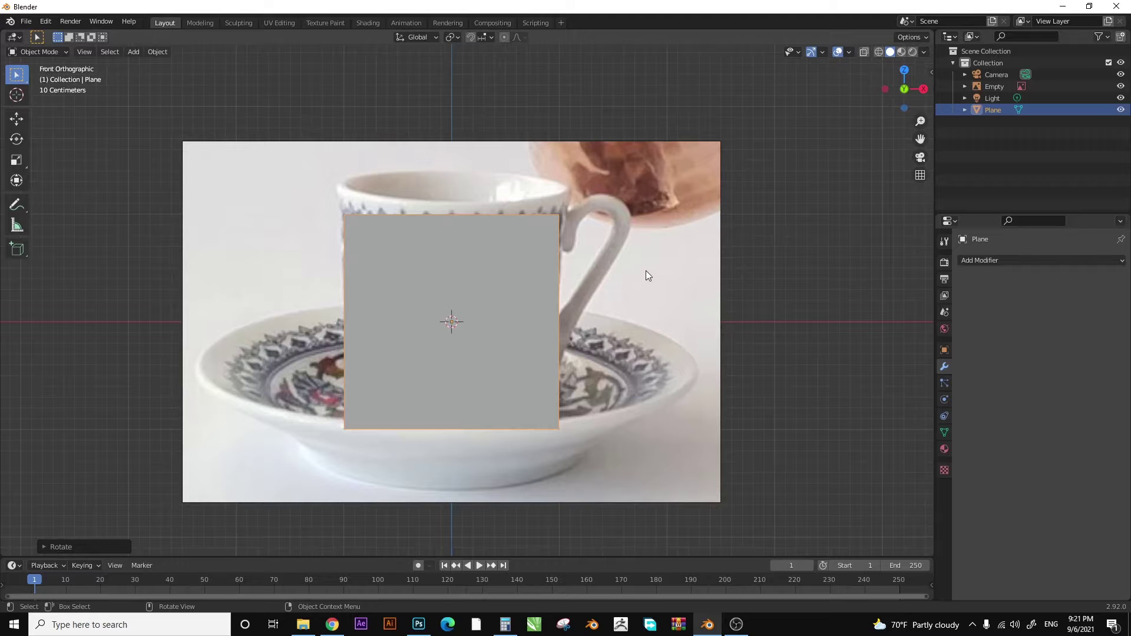
- Try scaling and moving the plane, then undo the change
{"action": "key", "text": "s"}
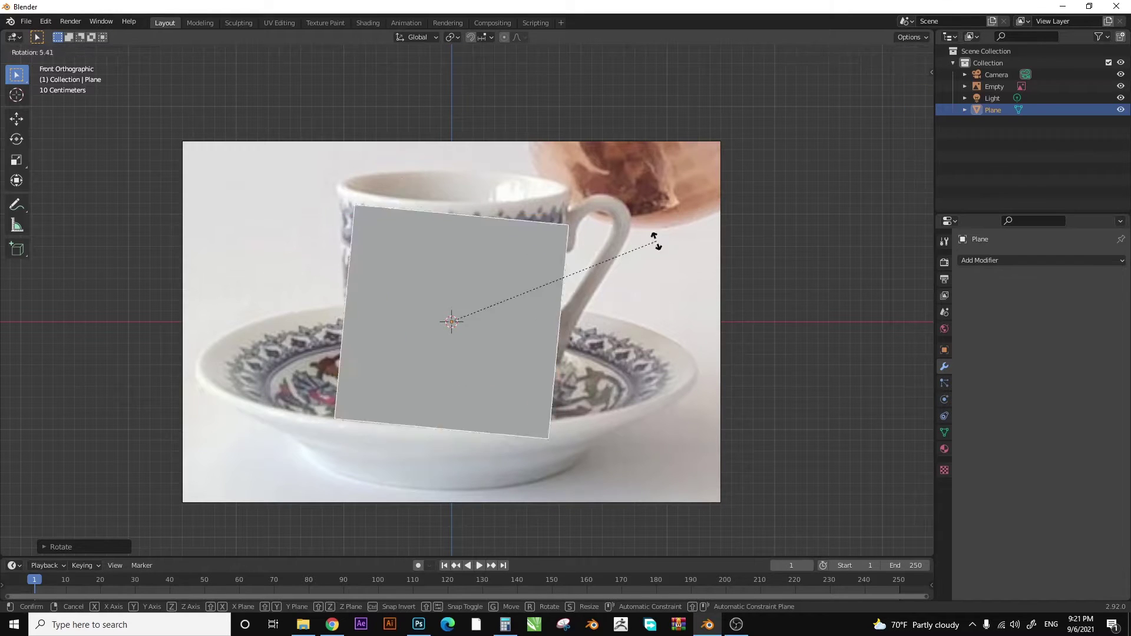
{"action": "key", "text": "Escape"}
{"action": "key", "text": "g"}
{"action": "left_click", "coordinate": [582, 293]}
{"action": "key", "text": "ctrl+z"}
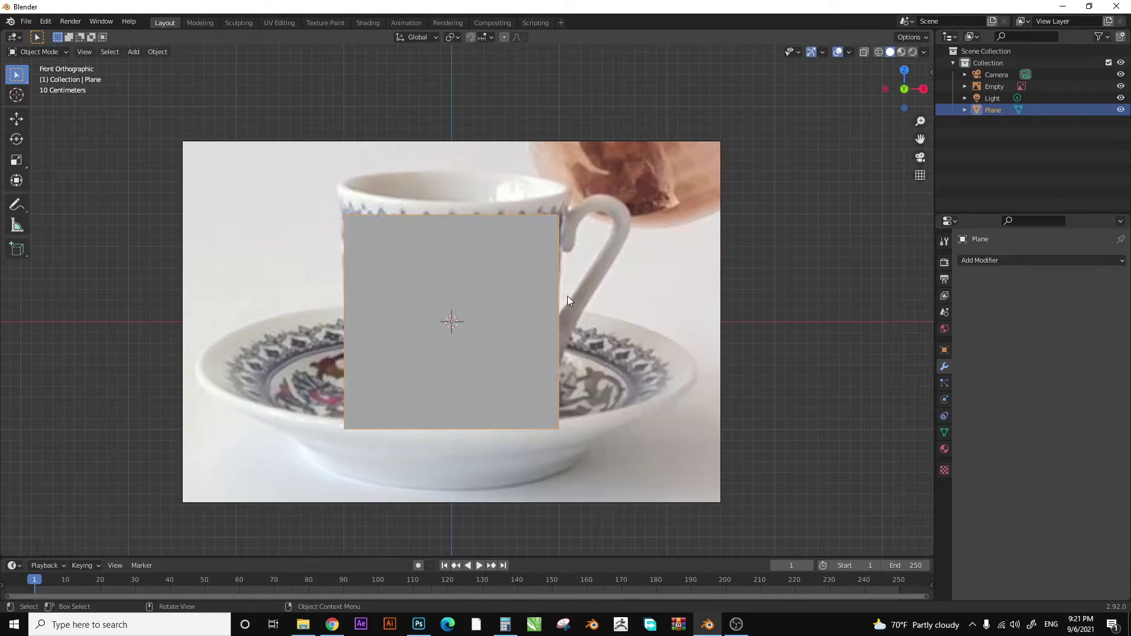
- Test moving the plane along X, Y and Z and rotating on Y, cancelling each
{"action": "middle_click_drag", "start_coordinate": [497, 309], "coordinate": [502, 316]}
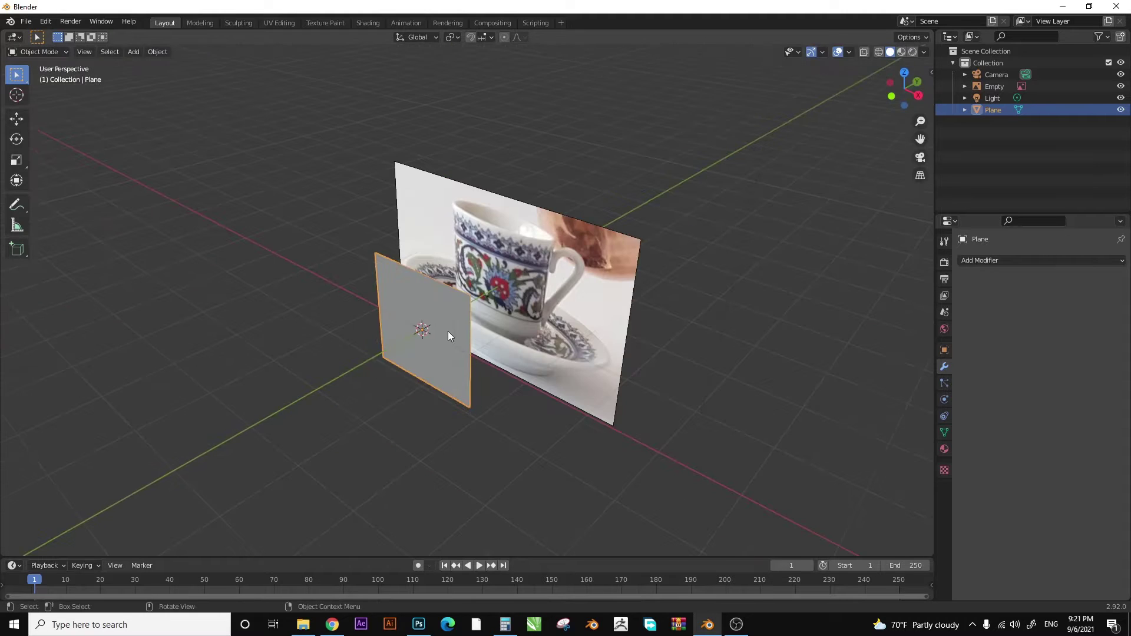
{"action": "key", "text": "g"}
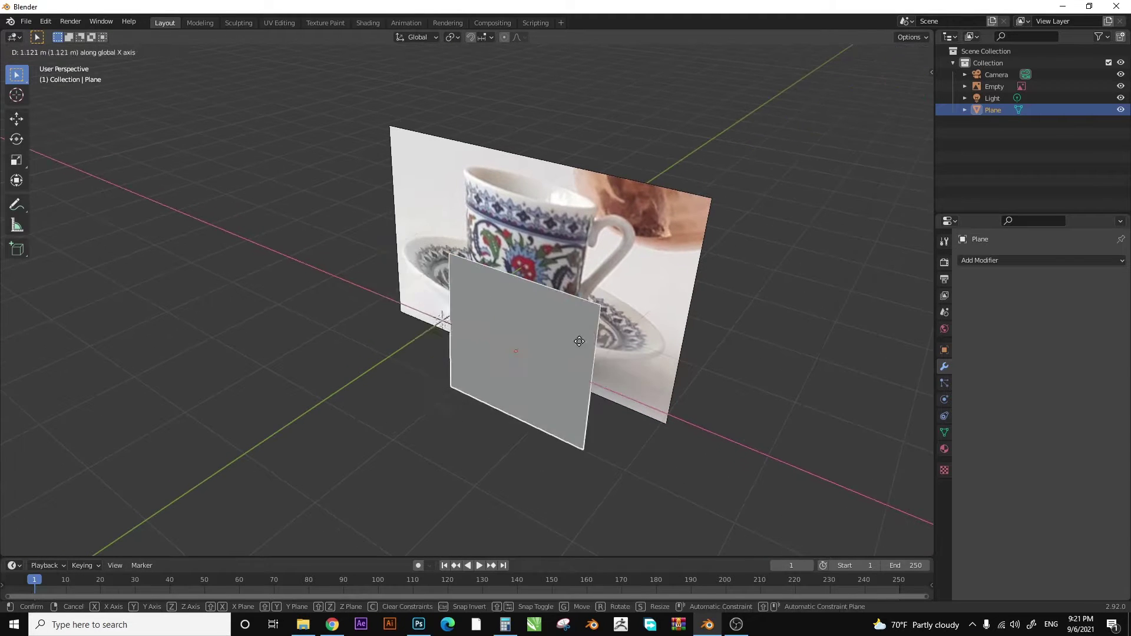
{"action": "key", "text": "x"}
{"action": "right_click", "coordinate": [483, 340]}
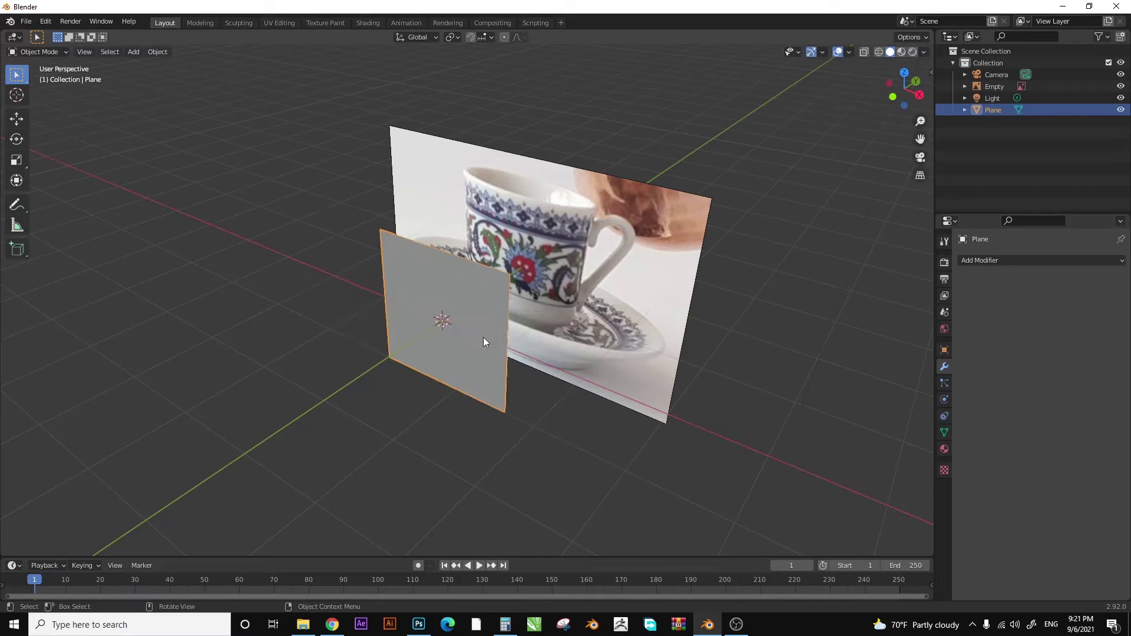
{"action": "key", "text": "g"}
{"action": "key", "text": "y"}
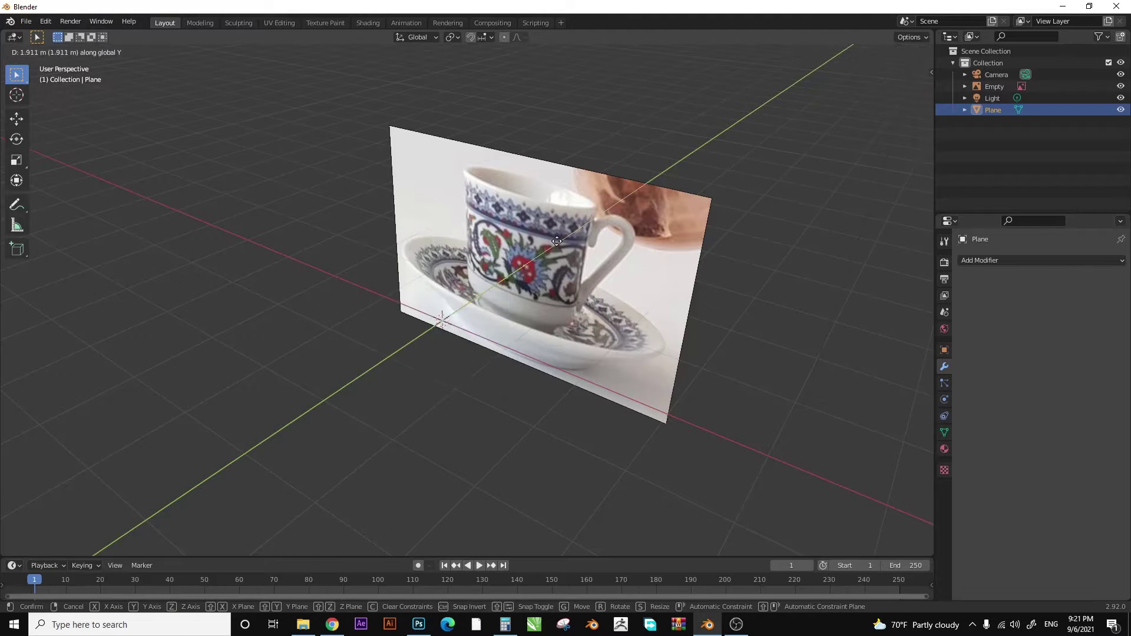
{"action": "key", "text": "z"}
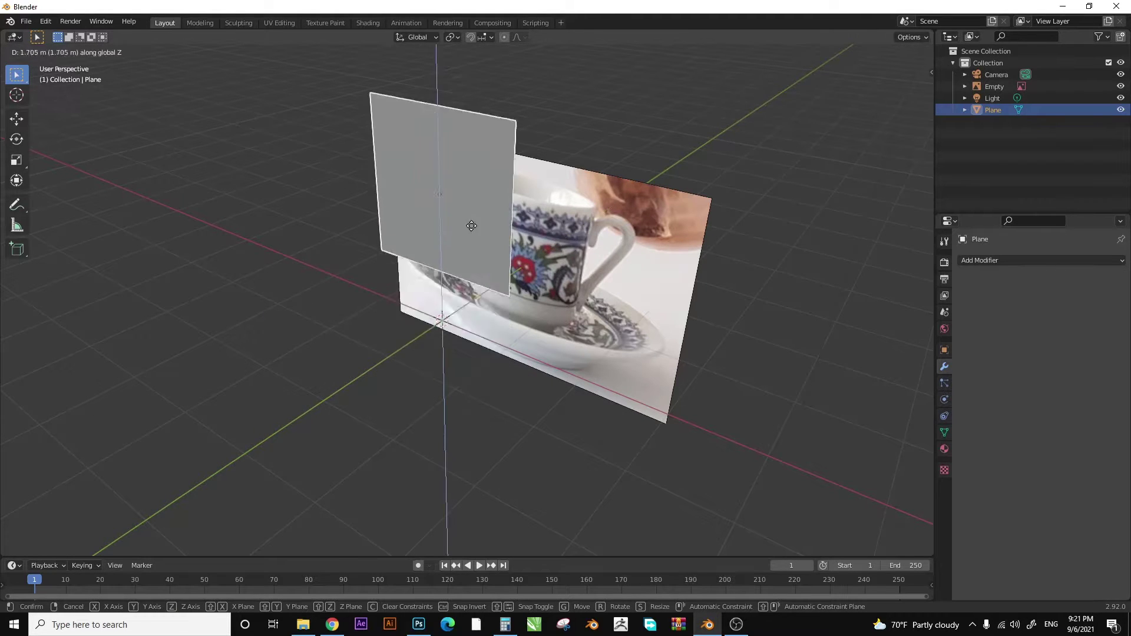
{"action": "right_click", "coordinate": [508, 201]}
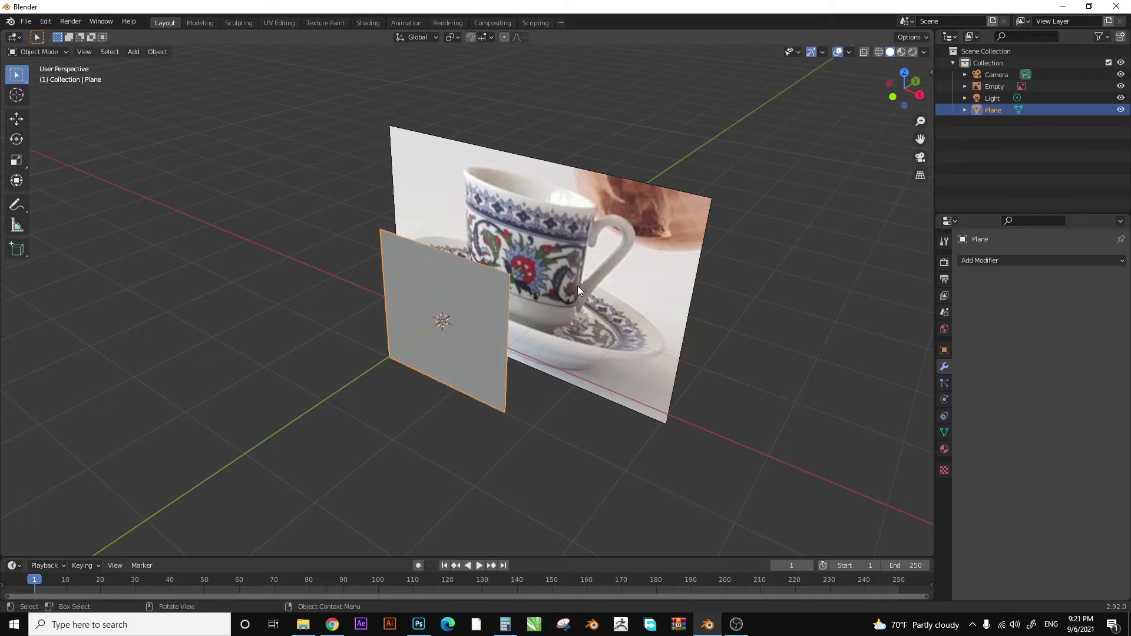
{"action": "key", "text": "r"}
{"action": "key", "text": "y"}
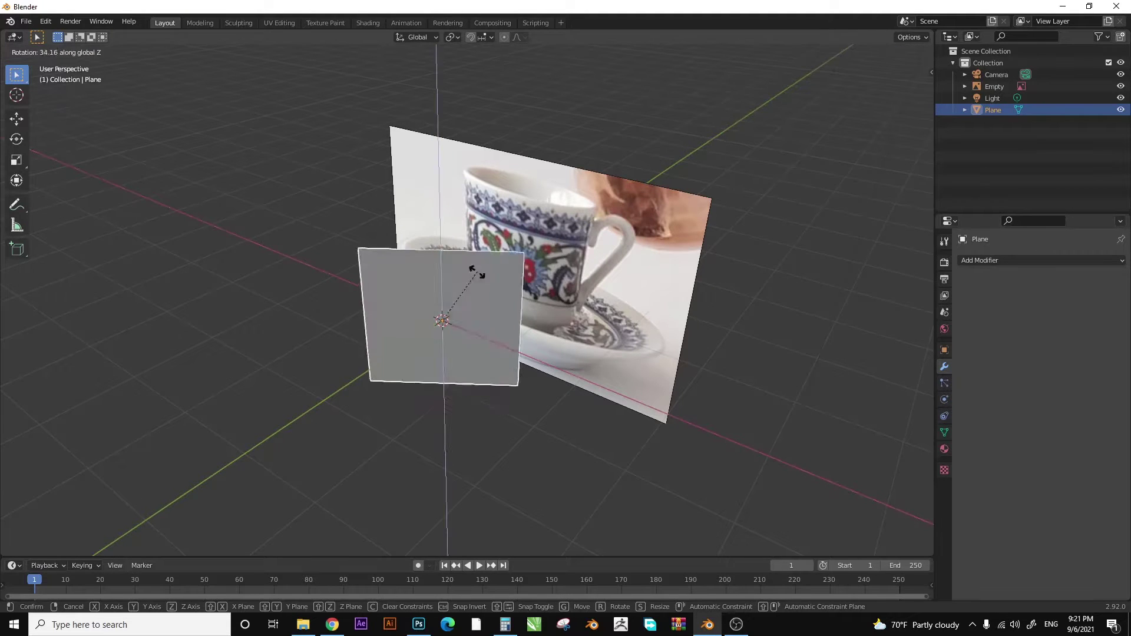
{"action": "right_click", "coordinate": [500, 261]}
- Scale the plane along Y, cancel further scaling, and return to front view
{"action": "key", "text": "s"}
{"action": "key", "text": "x"}
{"action": "right_click", "coordinate": [606, 338]}
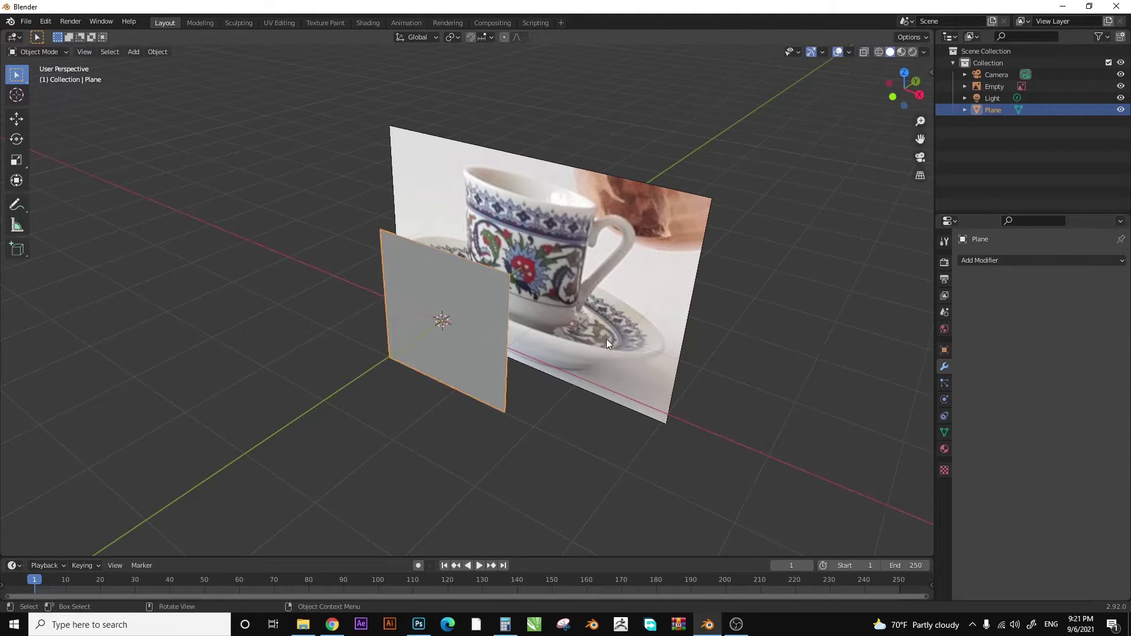
{"action": "key", "text": "s"}
{"action": "key", "text": "y"}
{"action": "left_click", "coordinate": [472, 273]}
{"action": "mouse_move", "coordinate": [472, 274]}
{"action": "middle_mouse_down"}
{"action": "mouse_move", "coordinate": [421, 291]}
{"action": "mouse_move", "coordinate": [451, 271]}
{"action": "mouse_move", "coordinate": [493, 290]}
{"action": "mouse_move", "coordinate": [532, 280]}
{"action": "middle_mouse_up"}
{"action": "key", "text": "s"}
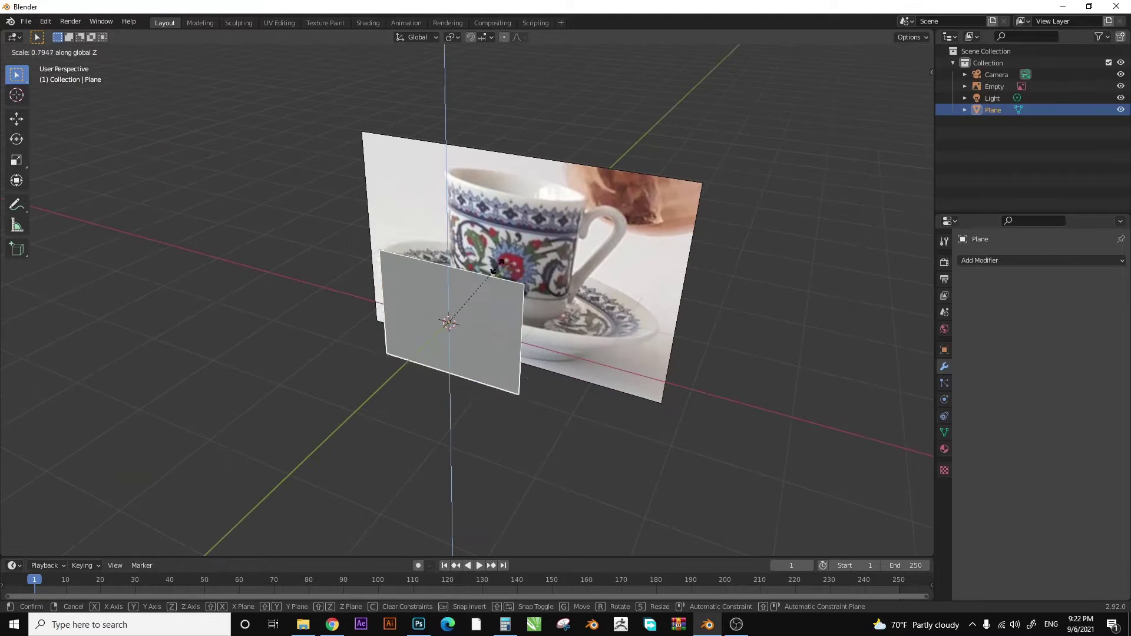
{"action": "right_click", "coordinate": [547, 221]}
{"action": "key", "text": "KP_1"}
- Move the plane toward the cup handle and shrink it
{"action": "scroll", "coordinate": [548, 223], "scroll_direction": "up", "scroll_amount": 2}
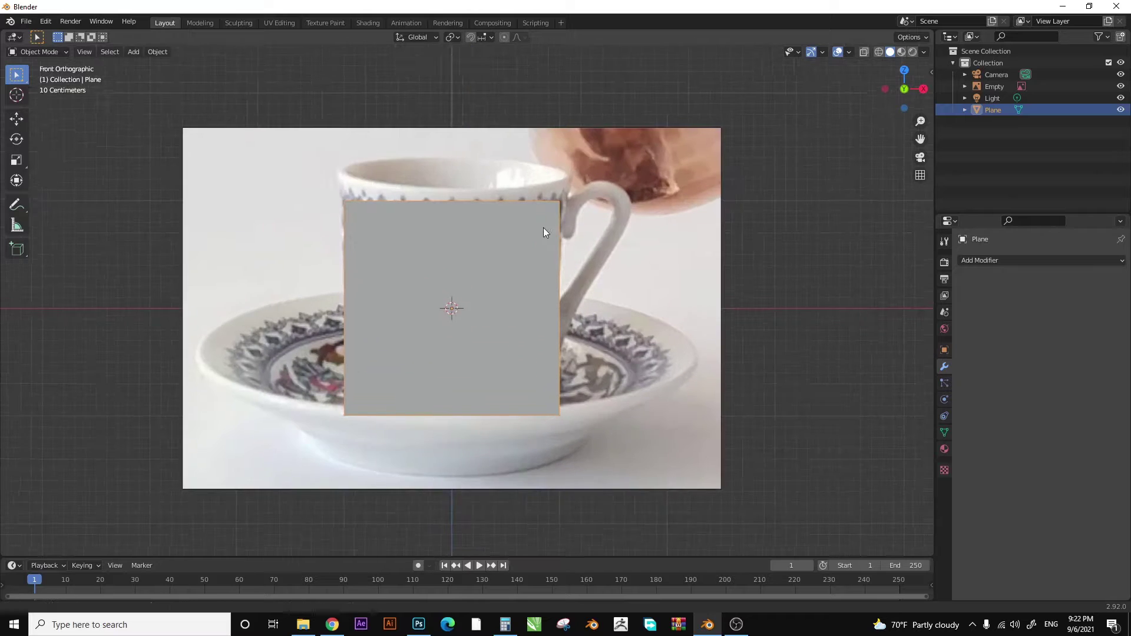
{"action": "scroll", "coordinate": [525, 245], "scroll_direction": "up", "scroll_amount": 2}
{"action": "key", "text": "g"}
{"action": "left_click", "coordinate": [832, 154]}
{"action": "key", "text": "s"}
{"action": "left_click", "coordinate": [632, 197]}
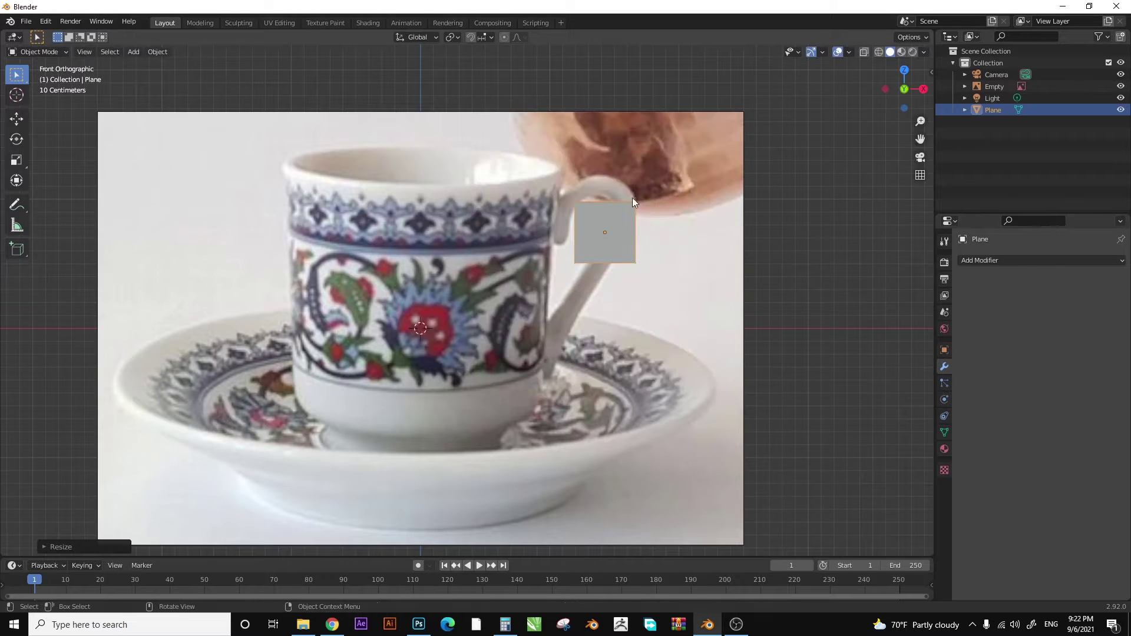
{"action": "scroll", "coordinate": [675, 179], "scroll_direction": "up", "scroll_amount": 2}
{"action": "scroll", "coordinate": [648, 188], "scroll_direction": "up", "scroll_amount": 2}
- Narrow the plane along X, place it at the handle top, and enter Edit Mode
{"action": "key", "text": "s"}
{"action": "key", "text": "x"}
{"action": "left_click", "coordinate": [511, 210]}
{"action": "scroll", "coordinate": [530, 210], "scroll_direction": "up", "scroll_amount": 2}
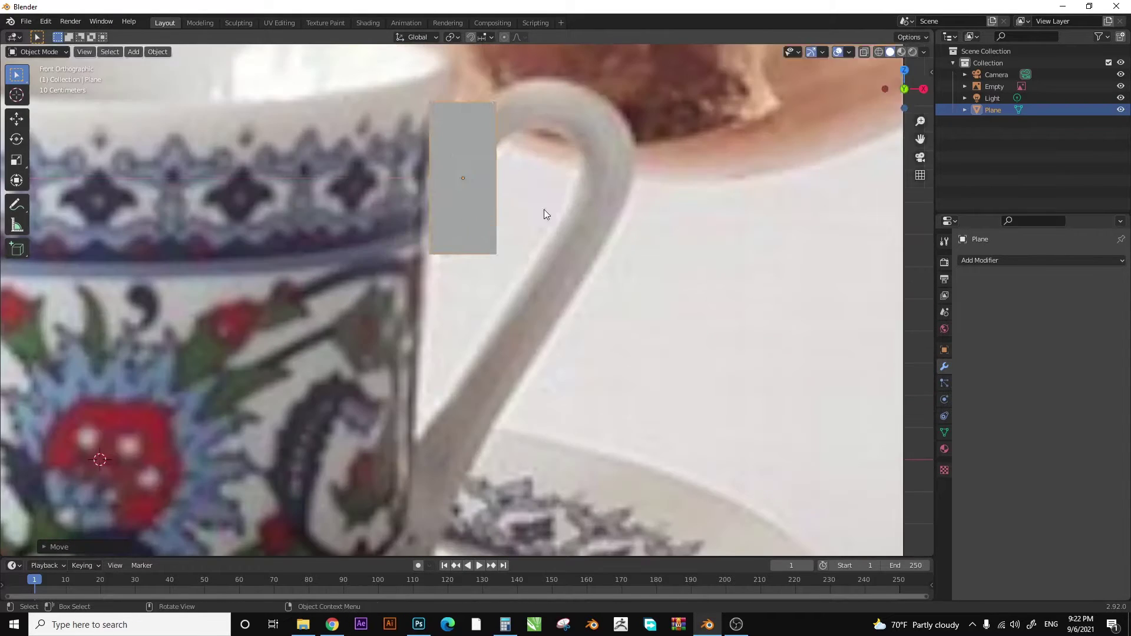
{"action": "key", "text": "s"}
{"action": "left_click", "coordinate": [515, 186]}
{"action": "scroll", "coordinate": [515, 186], "scroll_direction": "up", "scroll_amount": 3, "text": "shift"}
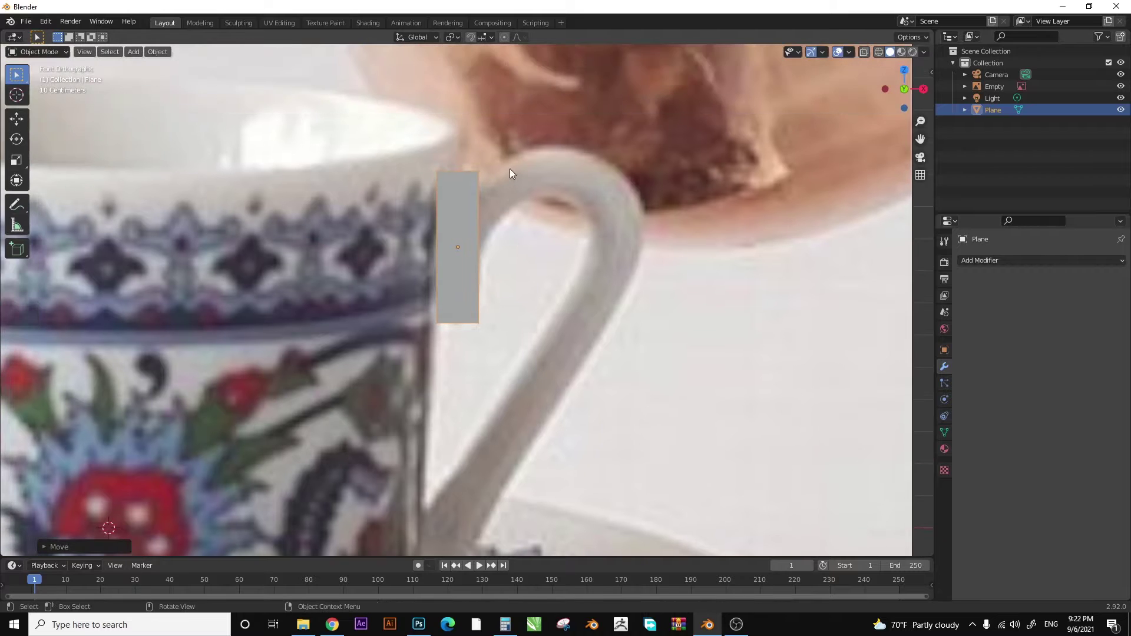
{"action": "middle_click_drag", "start_coordinate": [510, 168], "coordinate": [549, 219], "text": "shift"}
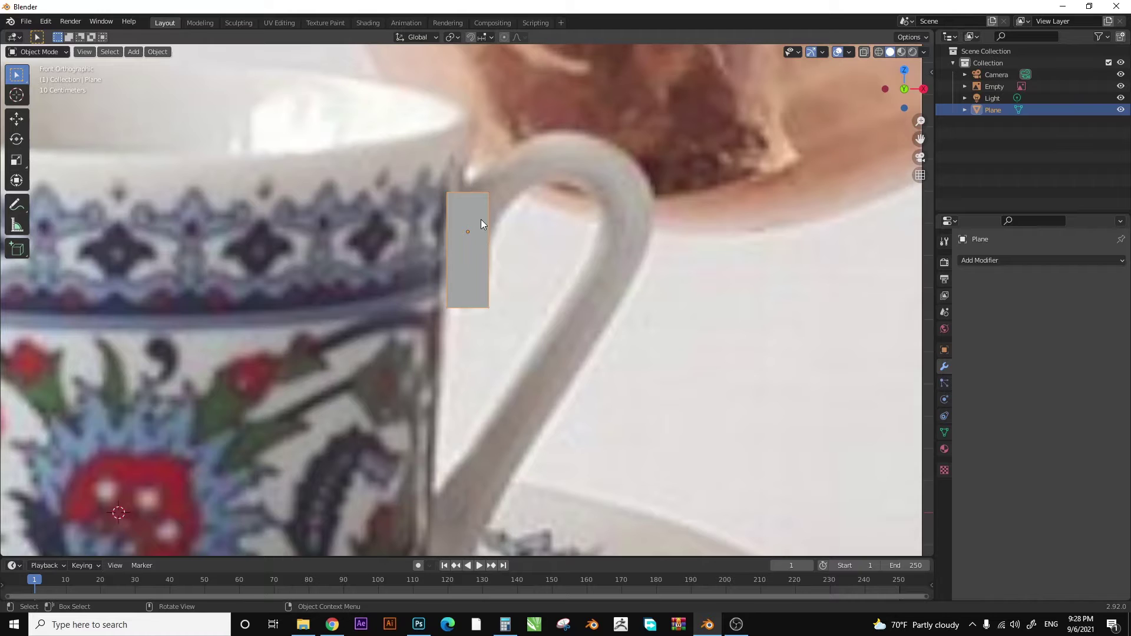
{"action": "key", "text": "Tab"}
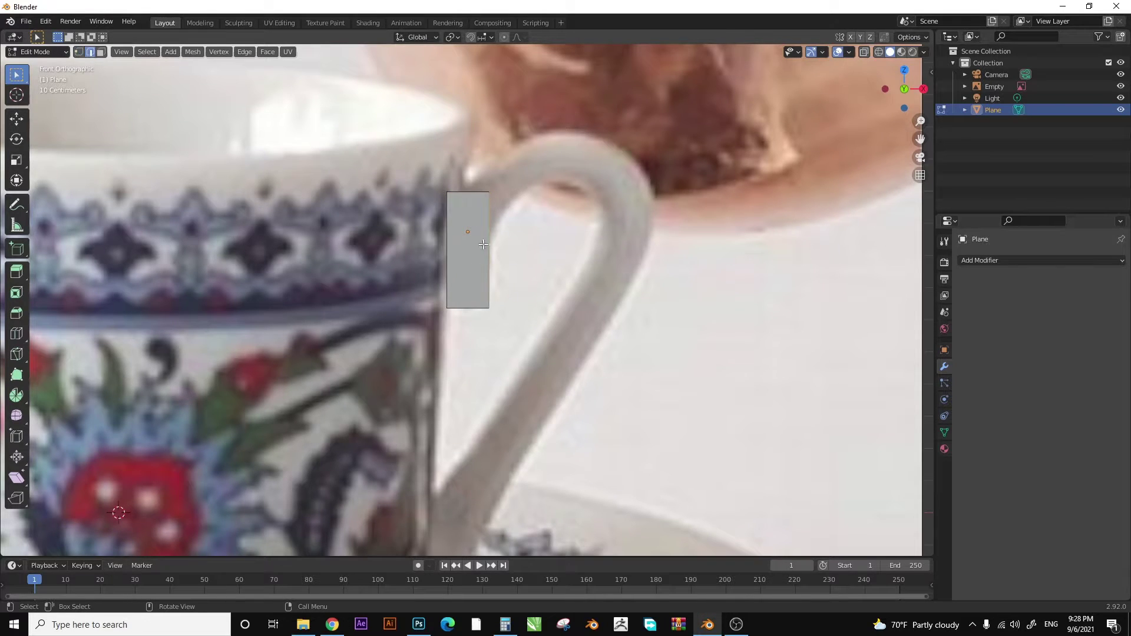
- Switch to face select and add a centred loop cut across the handle strip
{"action": "key", "text": "3"}
{"action": "left_click", "coordinate": [490, 273]}
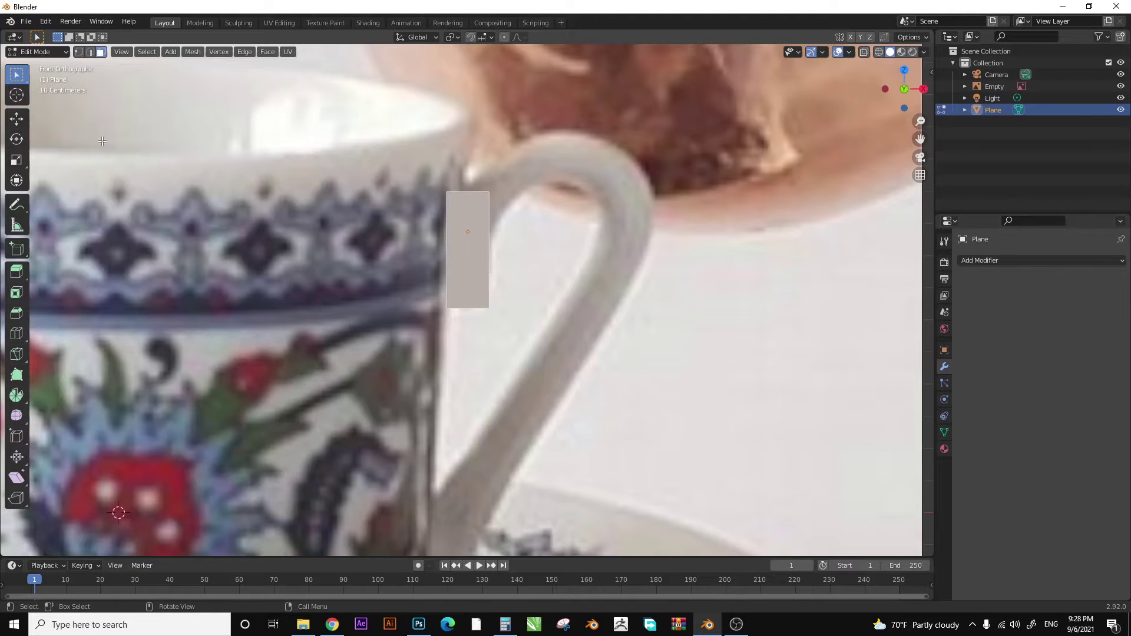
{"action": "left_click", "coordinate": [22, 256]}
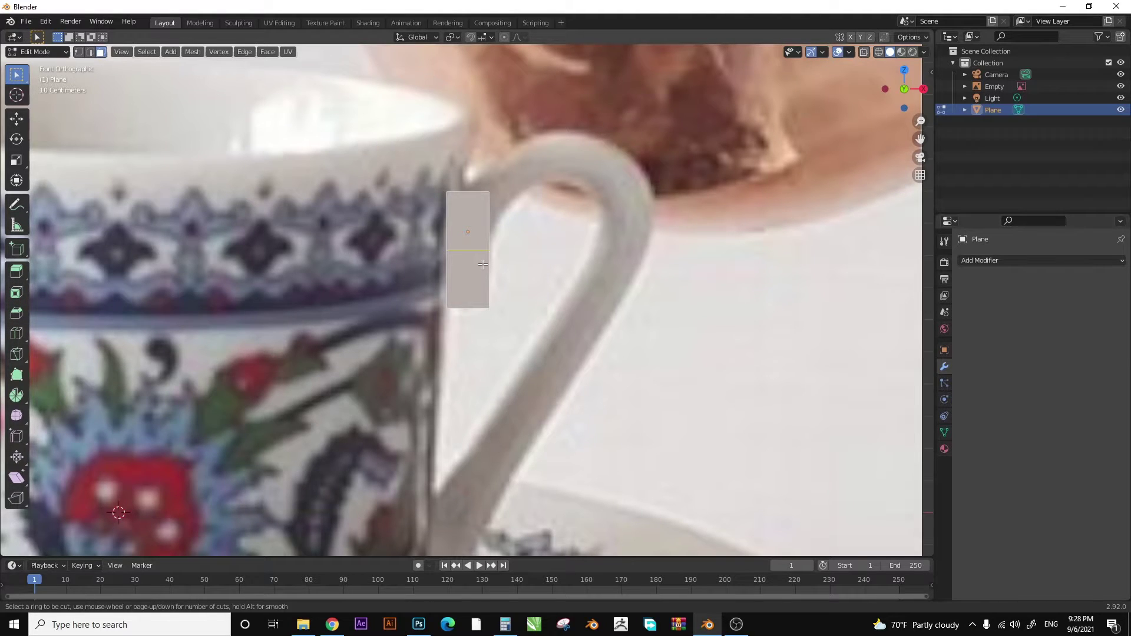
{"action": "left_click", "coordinate": [482, 265]}
{"action": "right_click", "coordinate": [524, 259]}
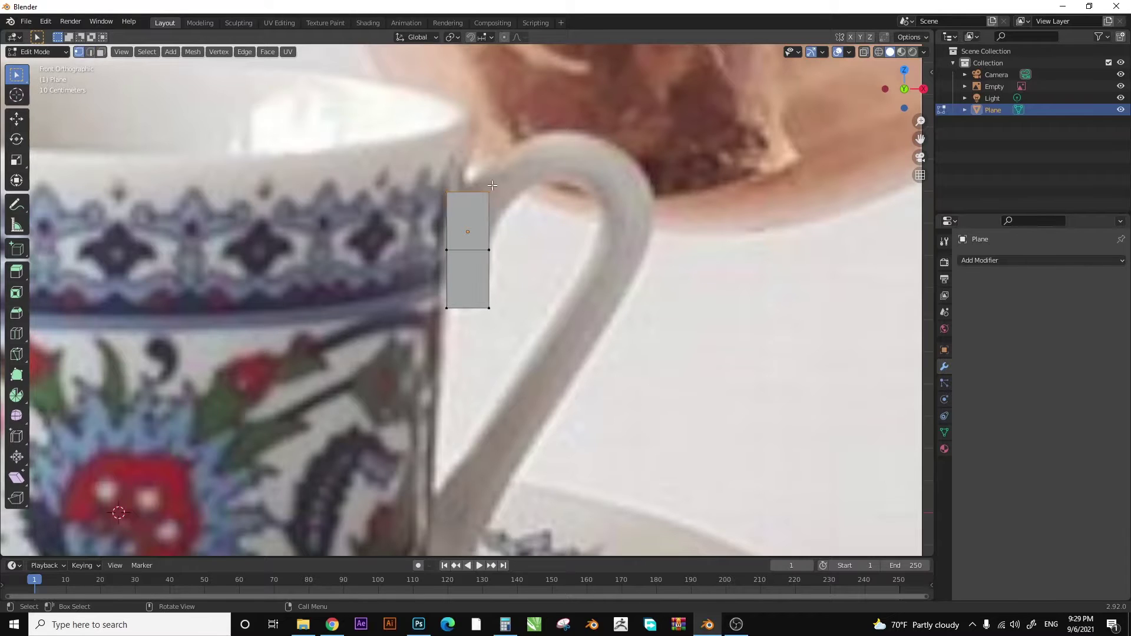
- Raise the top-right vertex to the rim and slide the bottom-right vertex along X
{"action": "key", "text": "g"}
{"action": "left_click", "coordinate": [523, 194]}
{"action": "left_click", "coordinate": [489, 307]}
{"action": "key", "text": "g"}
{"action": "key", "text": "x"}
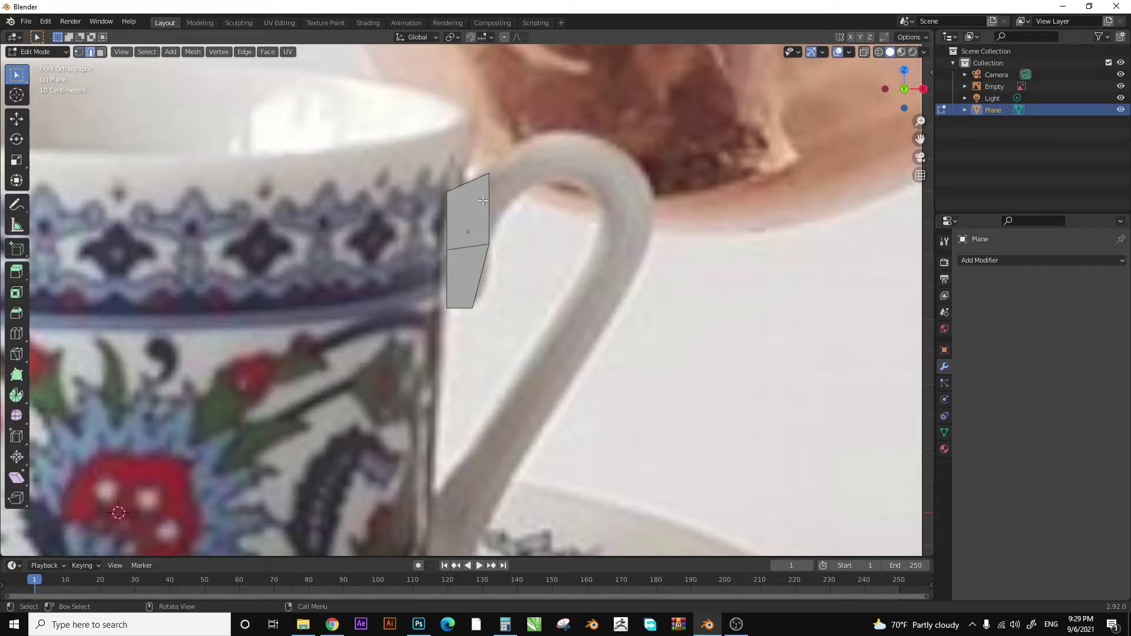
- Extrude and scale the first faces up over the top of the handle
{"action": "key", "text": "e"}
{"action": "key", "text": "s"}
{"action": "left_click", "coordinate": [519, 194]}
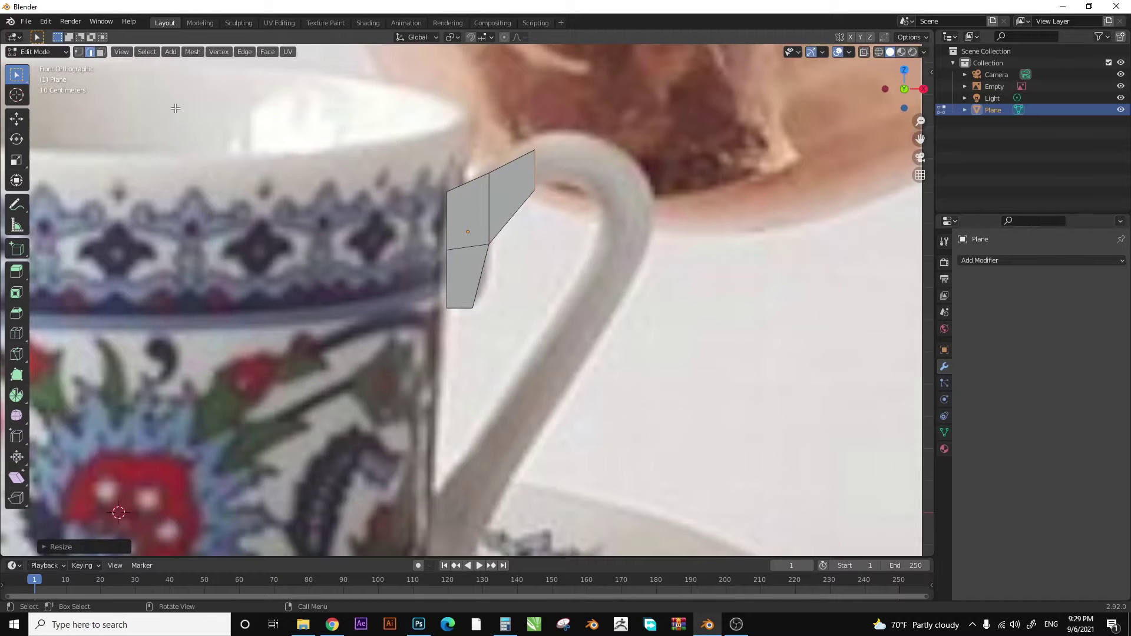
{"action": "key", "text": "g"}
{"action": "left_click", "coordinate": [525, 225]}
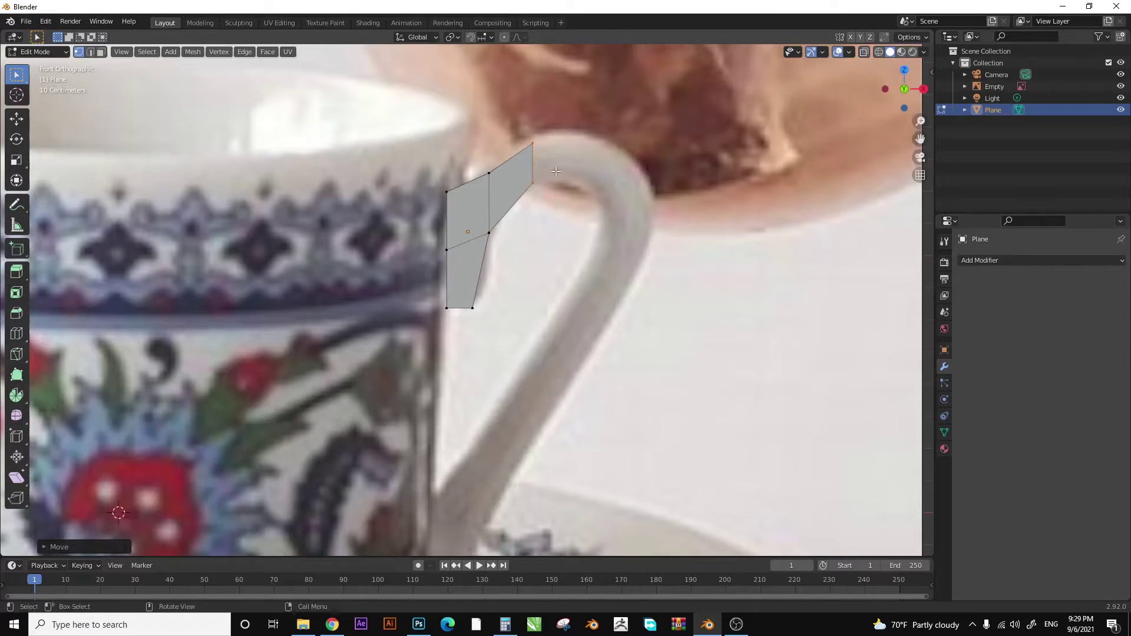
{"action": "middle_click_drag", "start_coordinate": [129, 33], "coordinate": [83, 61], "text": "shift"}
{"action": "key", "text": "e"}
{"action": "left_click", "coordinate": [533, 194]}
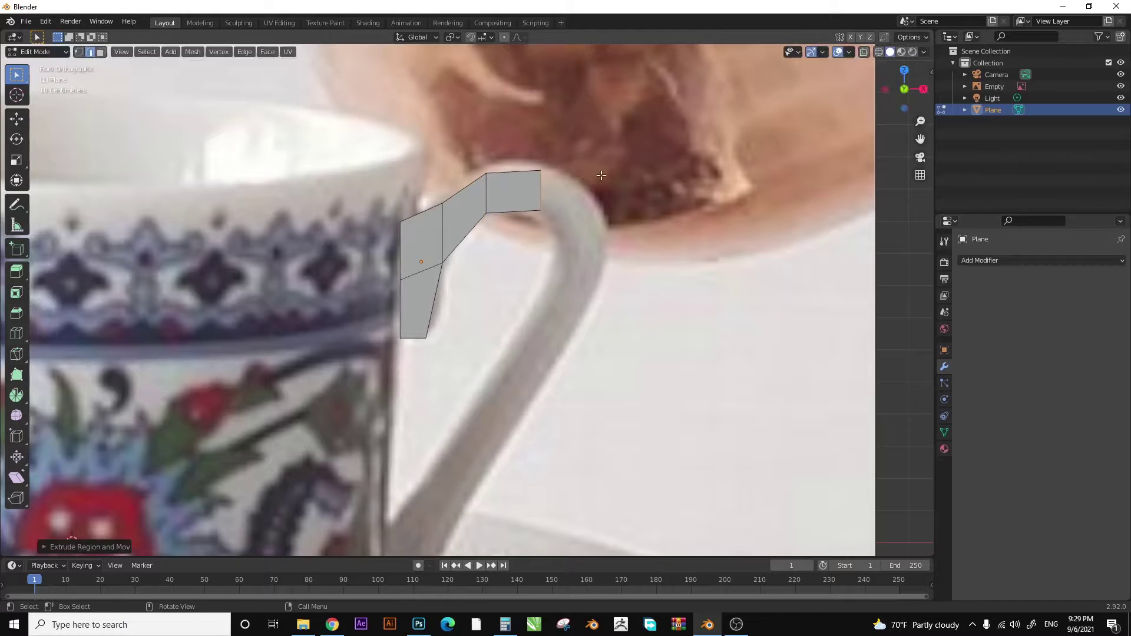
- Extrude and rotate edges so the faces follow the handle's curve downward
{"action": "key", "text": "e"}
{"action": "key", "text": "r"}
{"action": "left_click", "coordinate": [614, 202]}
{"action": "key", "text": "e"}
{"action": "left_click", "coordinate": [660, 298]}
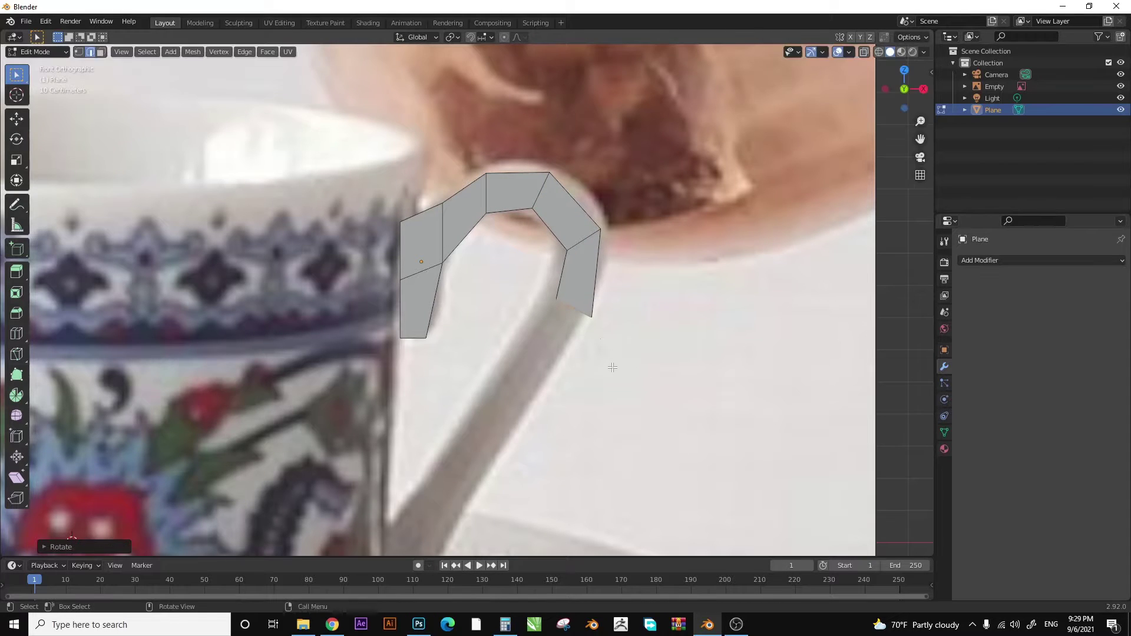
{"action": "middle_click_drag", "start_coordinate": [596, 345], "coordinate": [616, 298], "text": "shift"}
{"action": "key", "text": "e"}
{"action": "left_click", "coordinate": [607, 336]}
- Extrude further faces down to the handle's base near the saucer
{"action": "key", "text": "e"}
{"action": "left_click", "coordinate": [523, 461]}
{"action": "middle_click_drag", "start_coordinate": [523, 461], "coordinate": [596, 331], "text": "shift"}
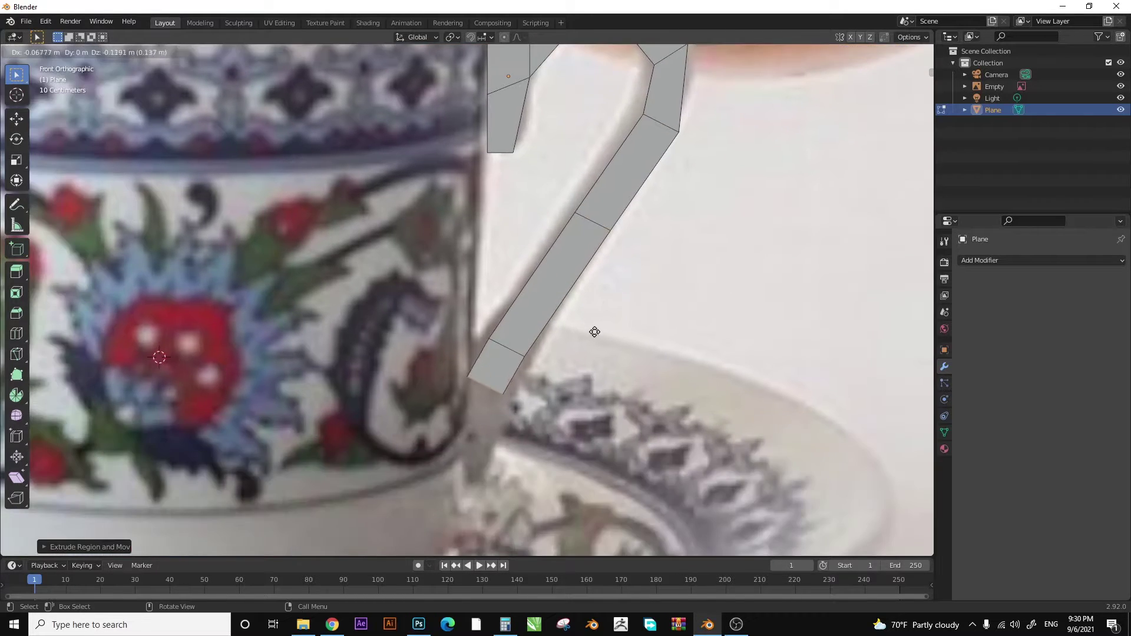
{"action": "key", "text": "e"}
{"action": "left_click", "coordinate": [370, 264]}
{"action": "key", "text": "e"}
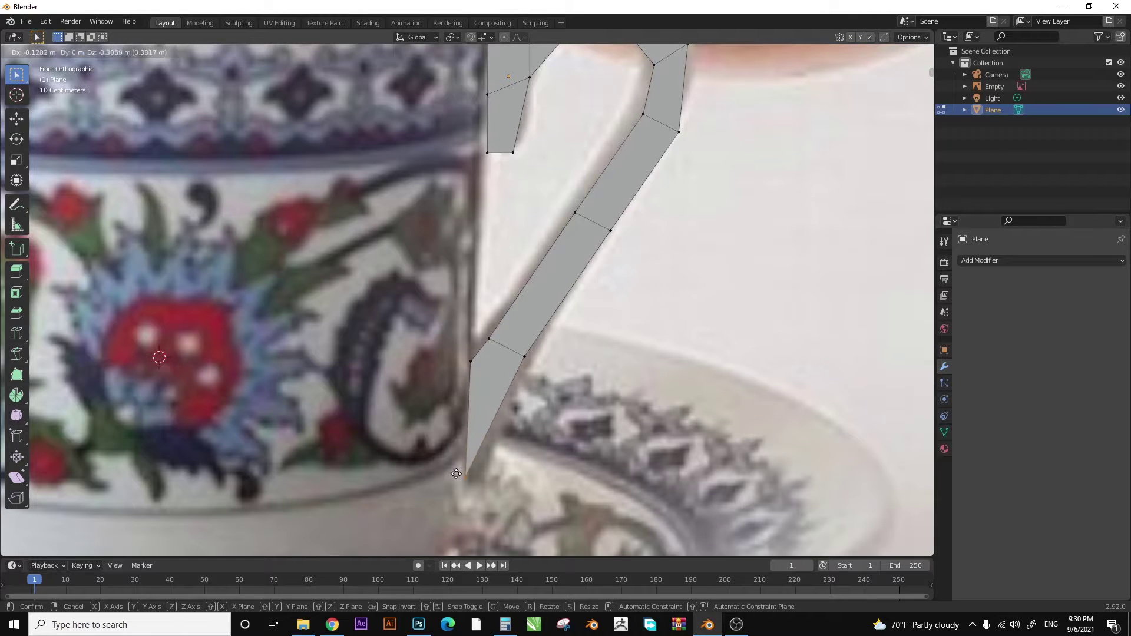
{"action": "left_click", "coordinate": [456, 475]}
- Reposition the vertices at the handle's top to fit the rim
{"action": "middle_click_drag", "start_coordinate": [507, 283], "coordinate": [456, 433], "text": "shift"}
{"action": "left_click_drag", "start_coordinate": [497, 149], "coordinate": [464, 185]}
{"action": "key", "text": "g"}
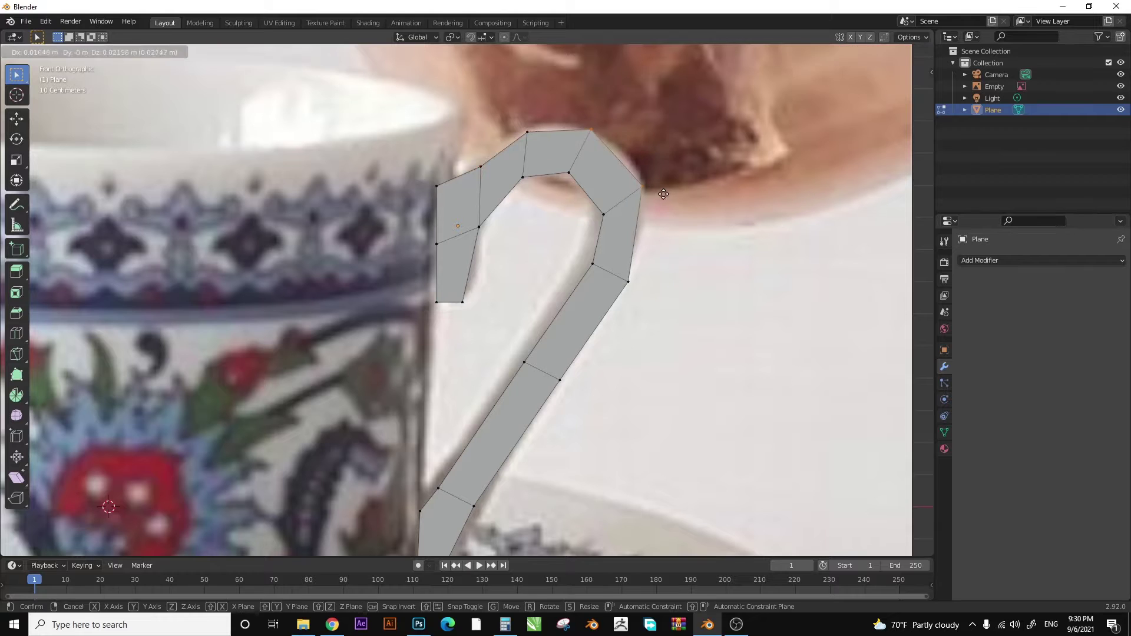
{"action": "left_click", "coordinate": [554, 197]}
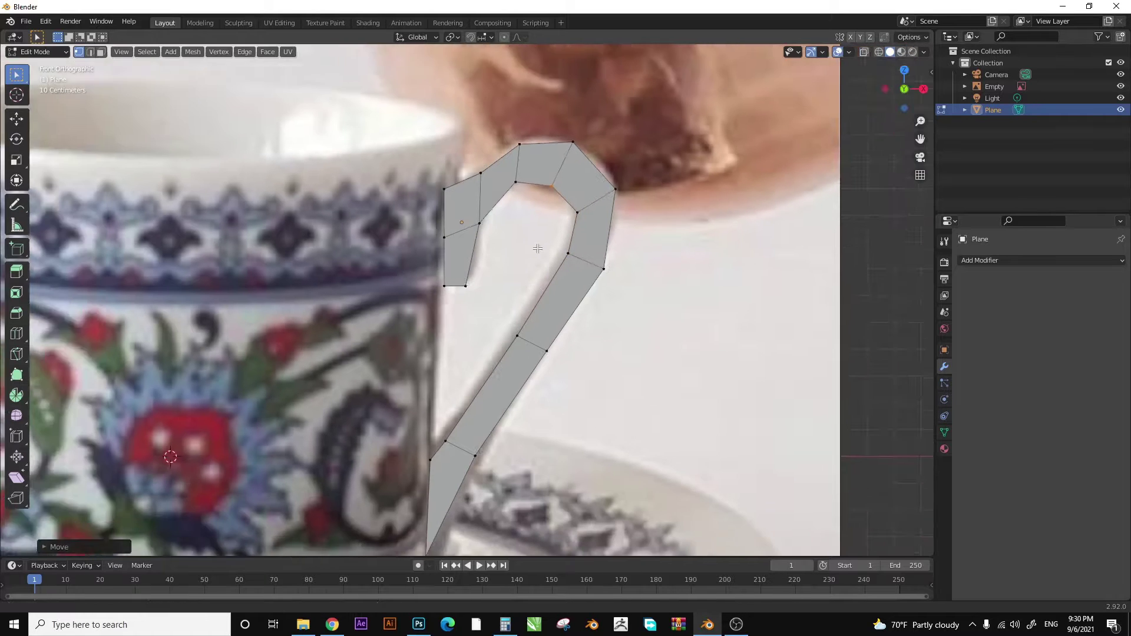
{"action": "middle_click_drag", "start_coordinate": [554, 198], "coordinate": [565, 178], "text": "shift"}
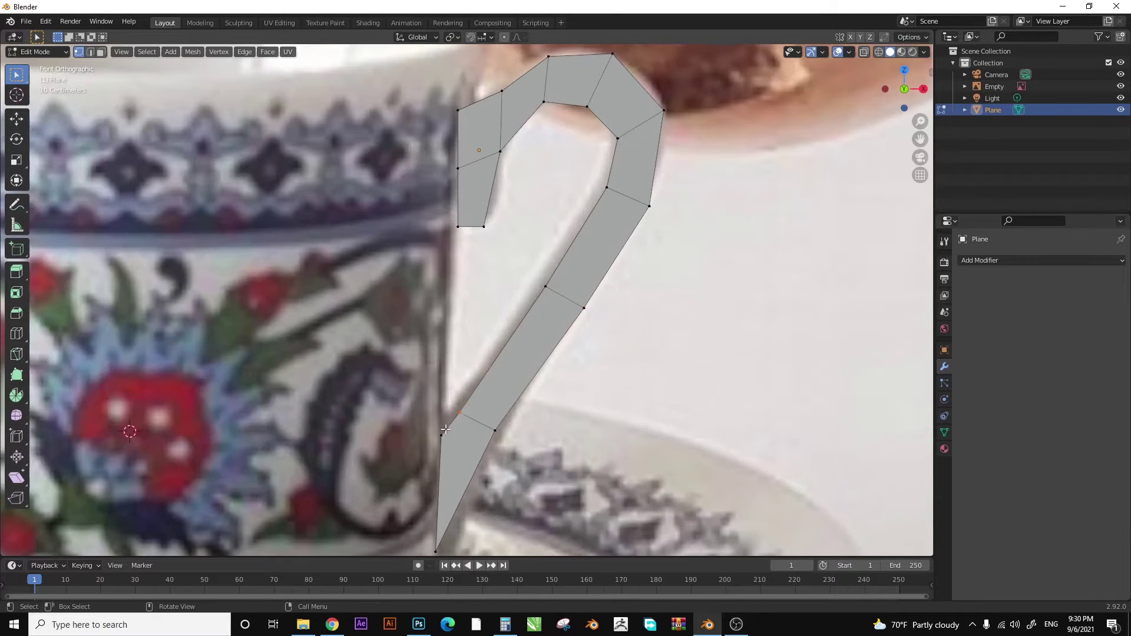
{"action": "middle_click_drag", "start_coordinate": [565, 178], "coordinate": [504, 283], "text": "shift"}
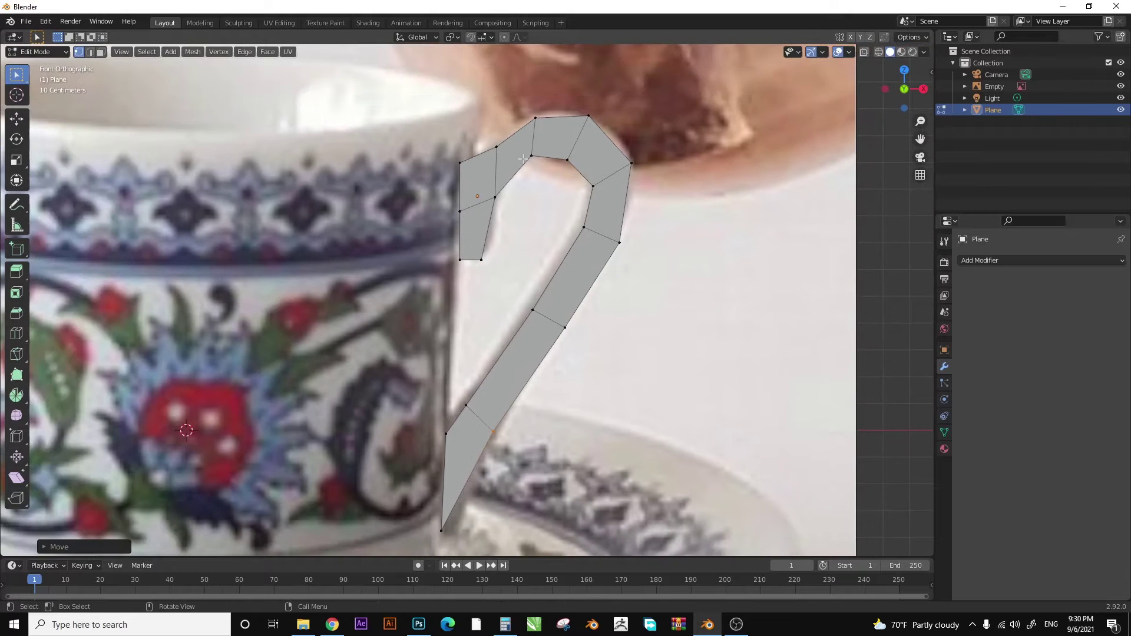
- Zoom, pan and orbit to inspect the finished handle strip mesh
{"action": "scroll", "coordinate": [522, 159], "scroll_direction": "up", "scroll_amount": 1}
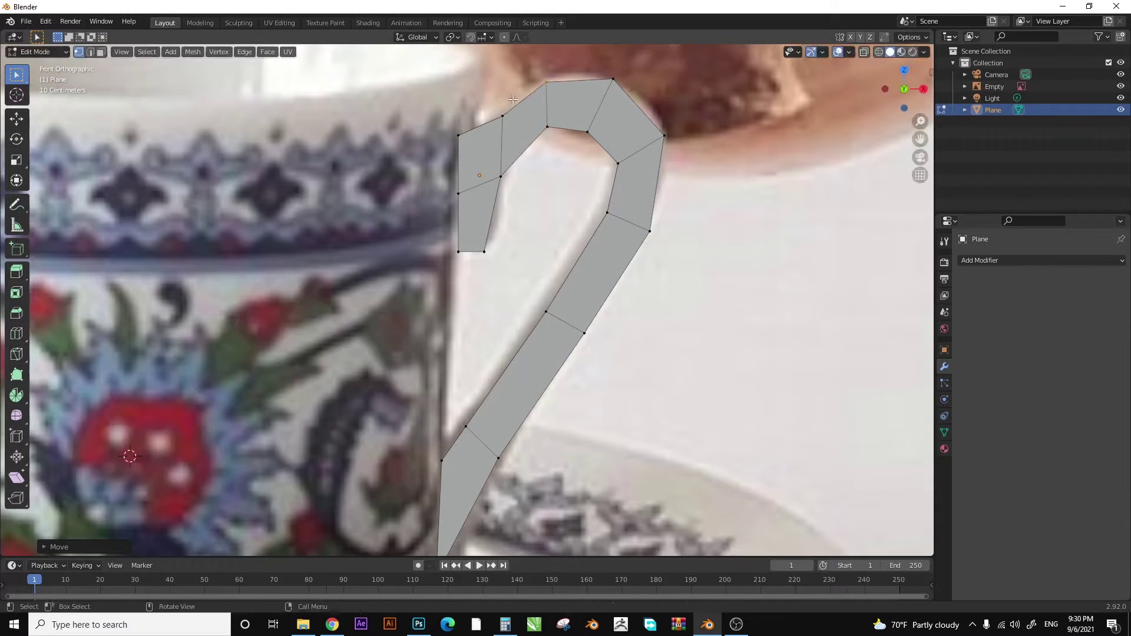
{"action": "scroll", "coordinate": [539, 205], "scroll_direction": "down", "scroll_amount": 5}
{"action": "scroll", "coordinate": [550, 210], "scroll_direction": "up", "scroll_amount": 3}
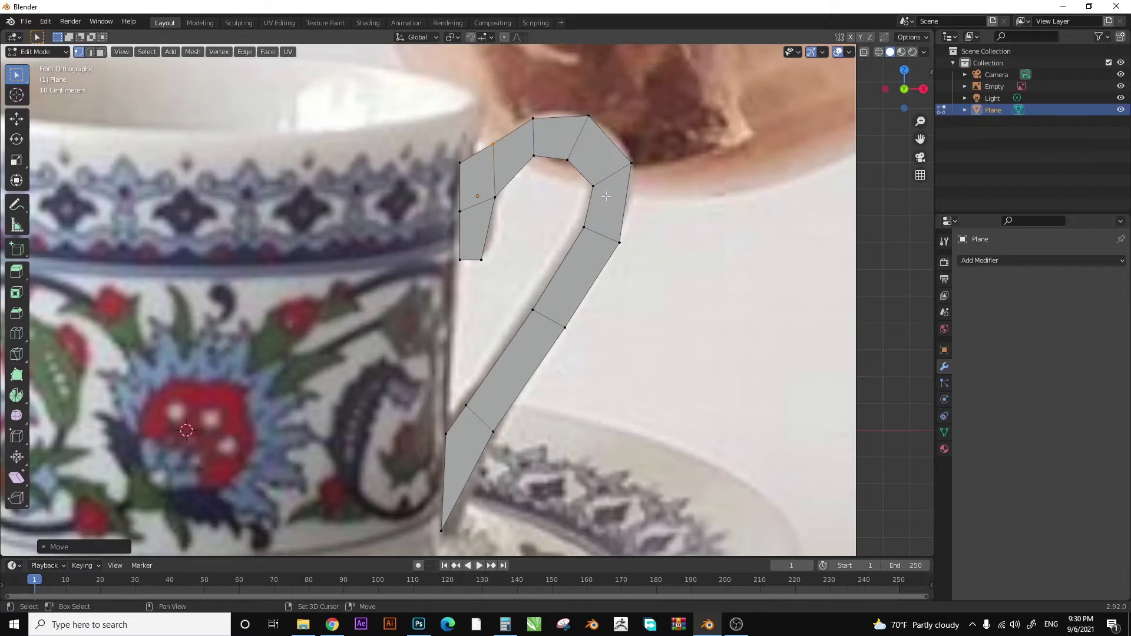
{"action": "middle_click_drag", "start_coordinate": [607, 196], "coordinate": [564, 226], "text": "shift"}
{"action": "middle_click_drag", "start_coordinate": [505, 321], "coordinate": [518, 283], "text": "shift"}
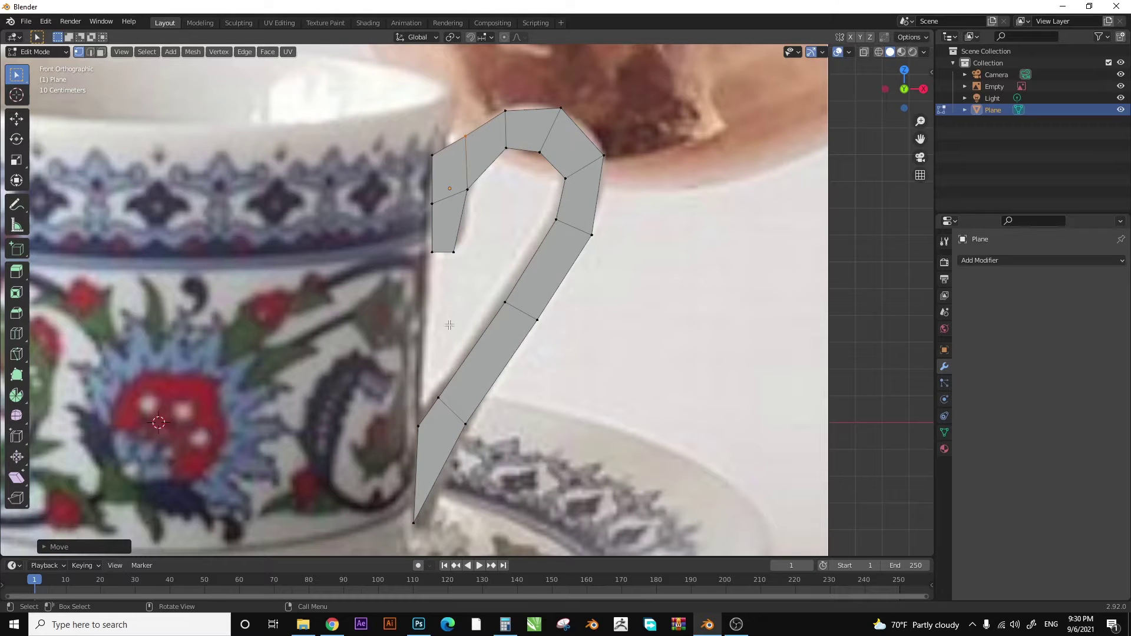
{"action": "scroll", "coordinate": [542, 356], "scroll_direction": "down", "scroll_amount": 3}
{"action": "scroll", "coordinate": [542, 356], "scroll_direction": "down", "scroll_amount": 2}
{"action": "mouse_move", "coordinate": [583, 304]}
{"action": "middle_mouse_down"}
{"action": "mouse_move", "coordinate": [462, 366]}
{"action": "mouse_move", "coordinate": [450, 301]}
{"action": "middle_mouse_up"}
{"action": "scroll", "coordinate": [449, 301], "scroll_direction": "up", "scroll_amount": 2}
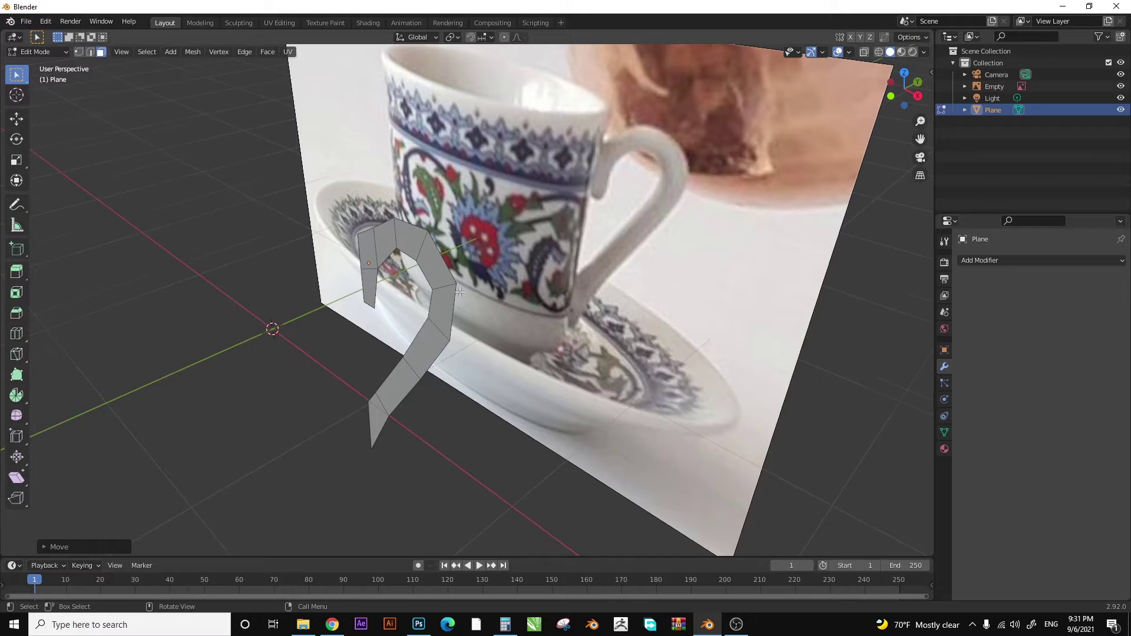
- Extrude all handle faces along Y twice to give the handle strip thickness, then return to Object Mode
{"action": "scroll", "coordinate": [459, 291], "scroll_direction": "up", "scroll_amount": 1}
{"action": "key", "text": "a"}
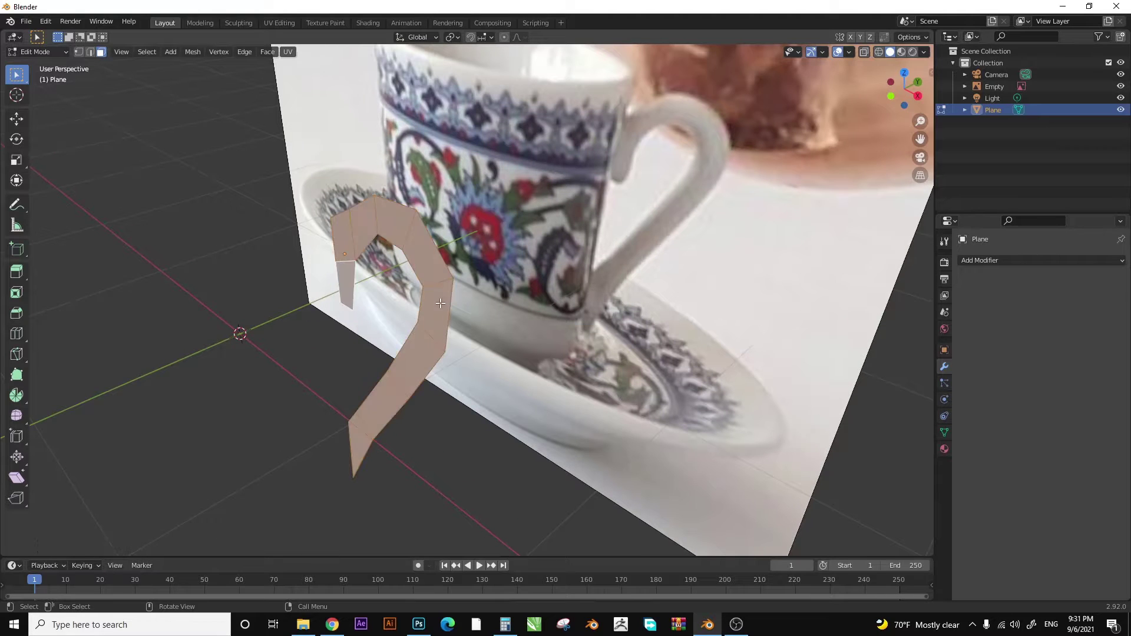
{"action": "key", "text": "e"}
{"action": "key", "text": "y"}
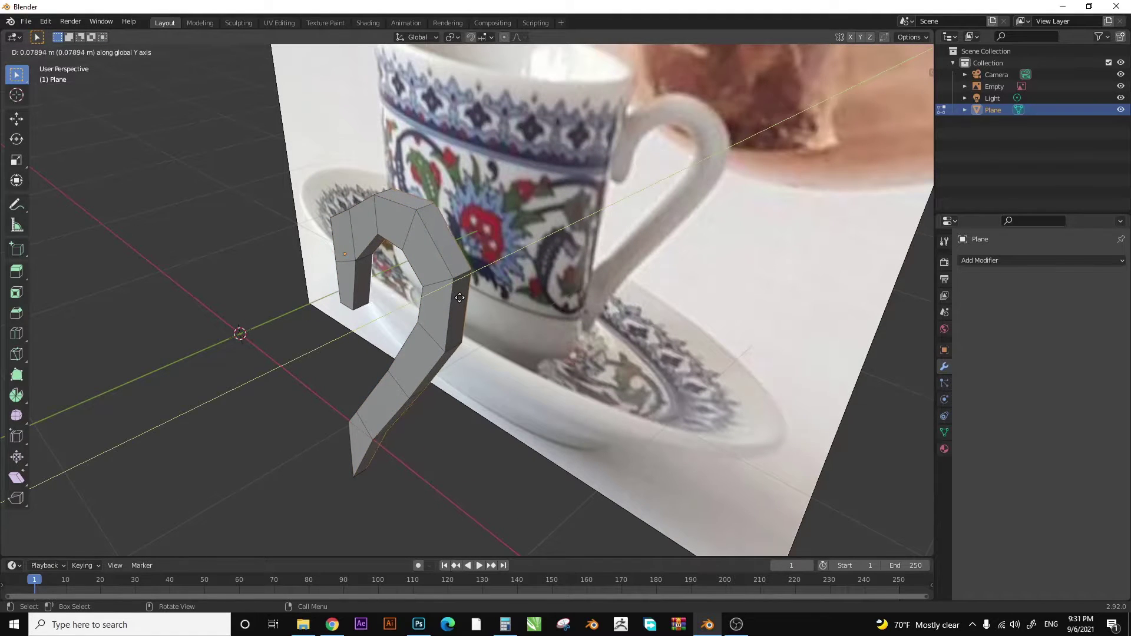
{"action": "left_click", "coordinate": [459, 298]}
{"action": "mouse_move", "coordinate": [460, 298]}
{"action": "middle_mouse_down"}
{"action": "mouse_move", "coordinate": [478, 266]}
{"action": "mouse_move", "coordinate": [148, 352]}
{"action": "middle_mouse_up"}
{"action": "key", "text": "a"}
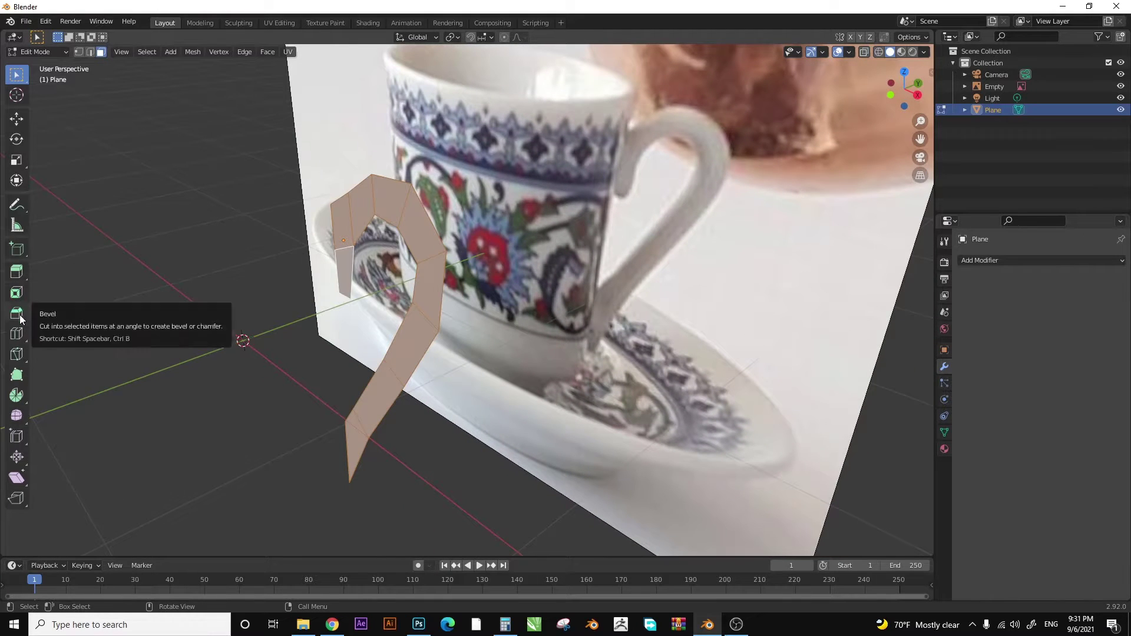
{"action": "left_click", "coordinate": [17, 312]}
{"action": "middle_click_drag", "start_coordinate": [424, 288], "coordinate": [451, 326]}
{"action": "key", "text": "e"}
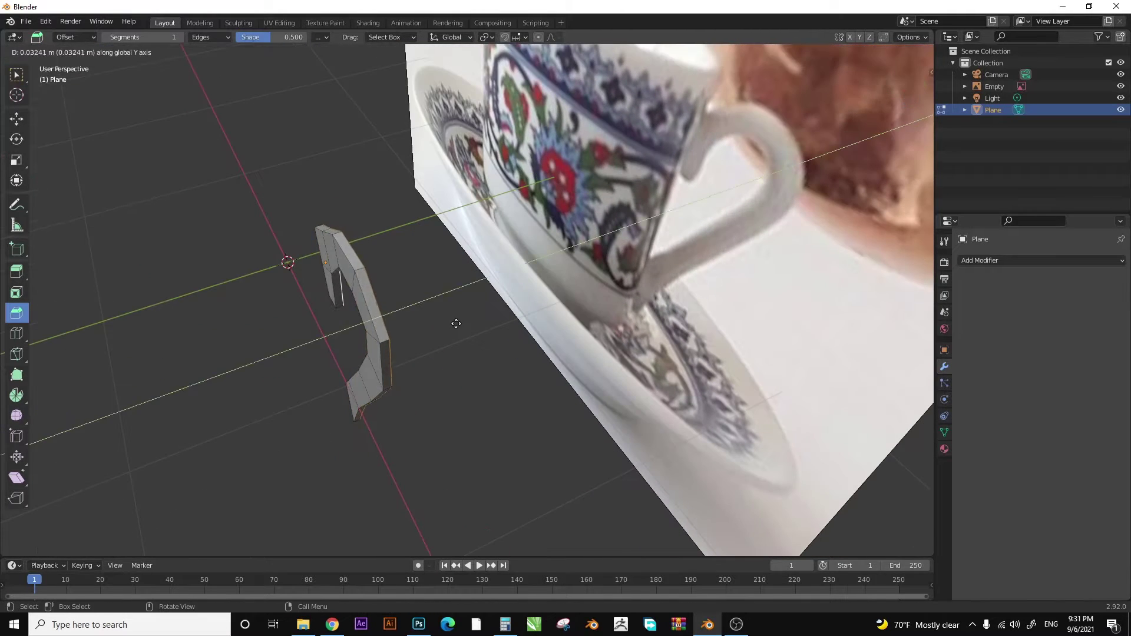
{"action": "key", "text": "y"}
{"action": "left_click", "coordinate": [484, 310]}
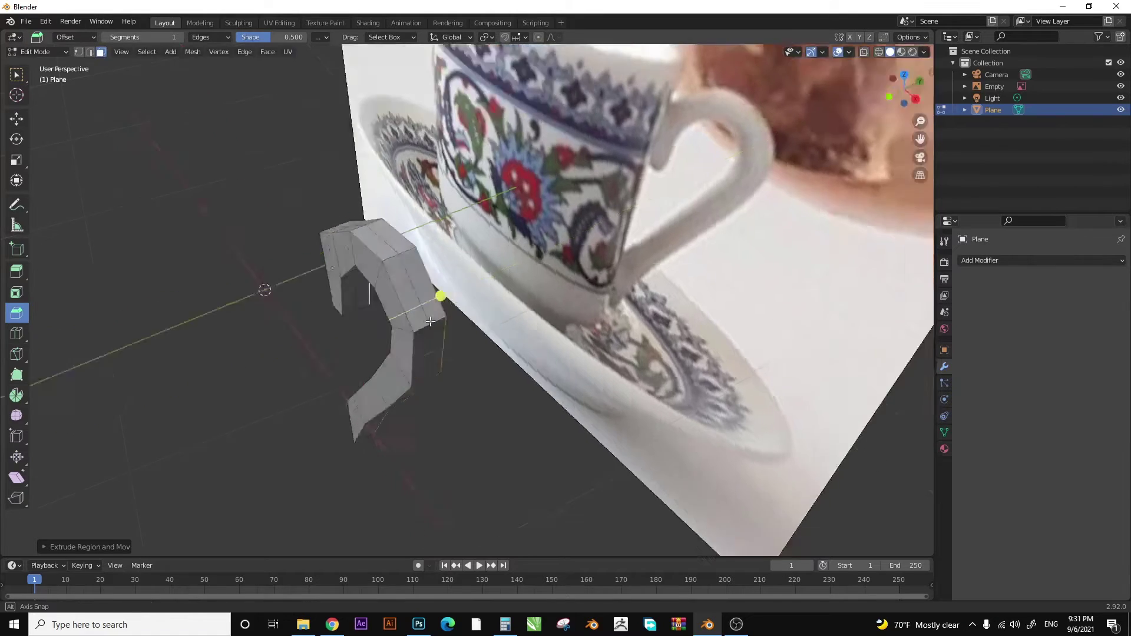
{"action": "key", "text": "Tab"}
- Apply Shade Smooth to the handle, after briefly toggling it back to flat shading
{"action": "middle_click_drag", "start_coordinate": [483, 310], "coordinate": [475, 302]}
{"action": "right_click", "coordinate": [450, 256]}
{"action": "left_click", "coordinate": [448, 259]}
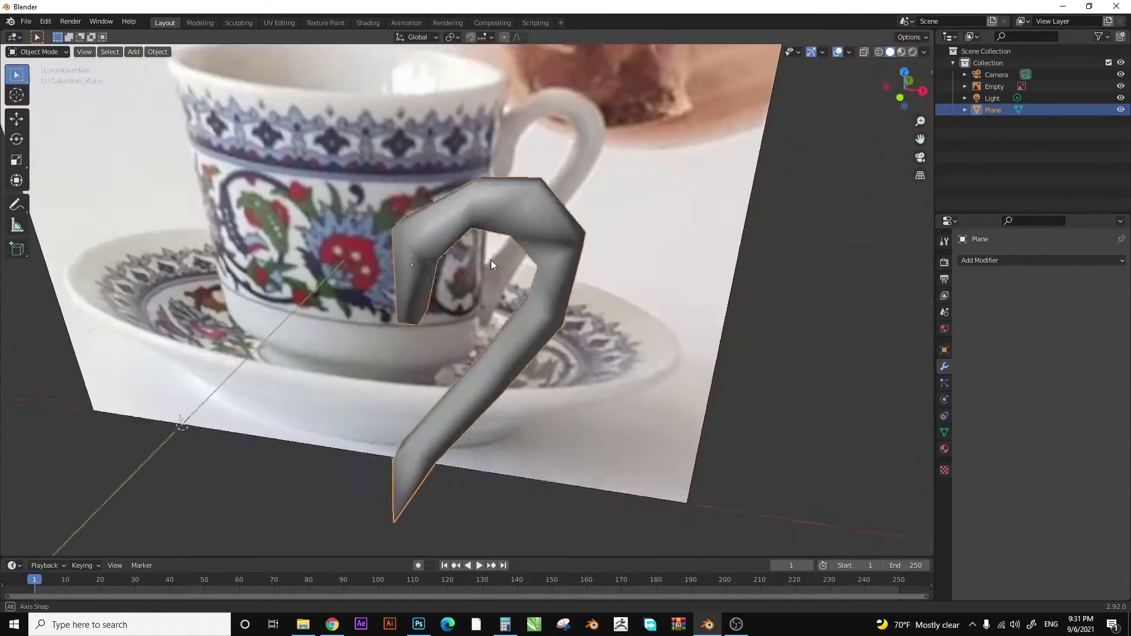
{"action": "middle_click_drag", "start_coordinate": [491, 260], "coordinate": [496, 235]}
{"action": "right_click", "coordinate": [506, 240]}
{"action": "left_click", "coordinate": [466, 254]}
{"action": "mouse_move", "coordinate": [439, 271]}
{"action": "middle_mouse_down"}
{"action": "mouse_move", "coordinate": [419, 285]}
{"action": "mouse_move", "coordinate": [394, 253]}
{"action": "mouse_move", "coordinate": [489, 291]}
{"action": "mouse_move", "coordinate": [450, 298]}
{"action": "mouse_move", "coordinate": [461, 303]}
{"action": "mouse_move", "coordinate": [542, 294]}
{"action": "middle_mouse_up"}
{"action": "scroll", "coordinate": [419, 285], "scroll_direction": "up", "scroll_amount": 5}
{"action": "right_click", "coordinate": [489, 293]}
{"action": "left_click", "coordinate": [454, 237]}
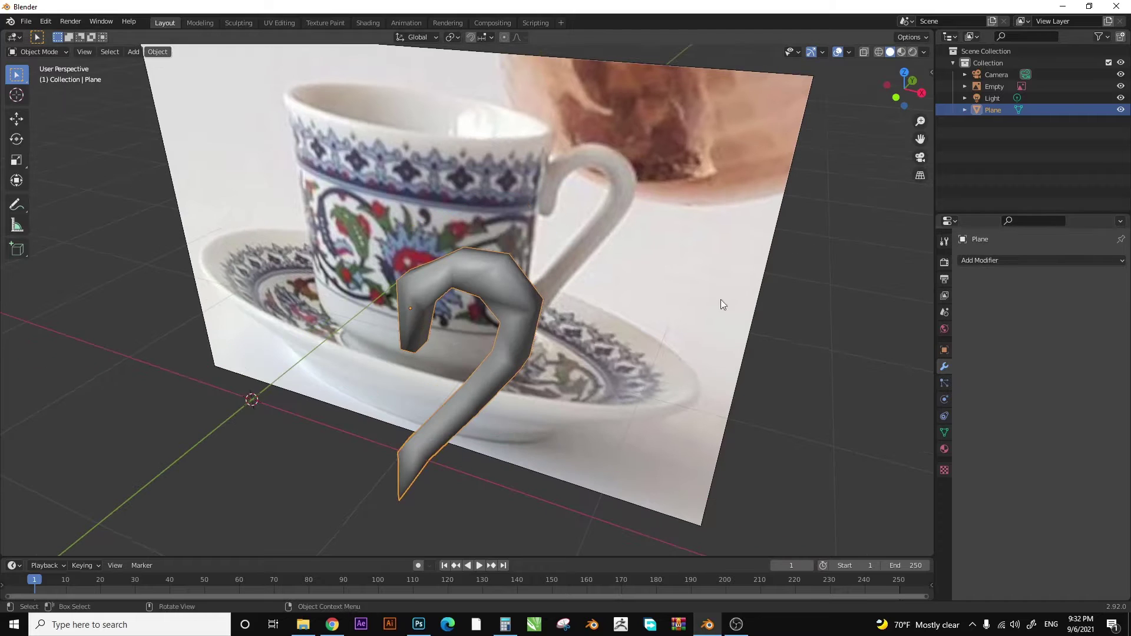
{"action": "middle_click_drag", "start_coordinate": [720, 299], "coordinate": [737, 294]}
- Add a Subdivision Surface modifier to the handle at viewport level 2 (Ctrl+2)
{"action": "left_click", "coordinate": [1002, 261]}
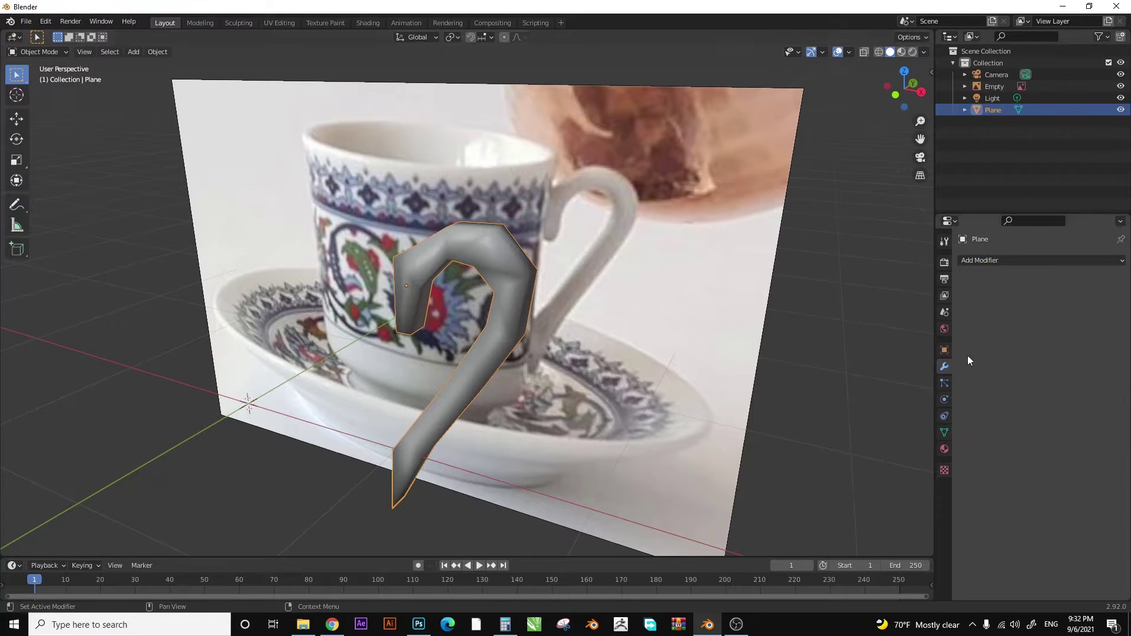
{"action": "left_click", "coordinate": [984, 260]}
{"action": "left_click", "coordinate": [890, 475]}
{"action": "mouse_move", "coordinate": [483, 301]}
{"action": "middle_mouse_down"}
{"action": "mouse_move", "coordinate": [514, 302]}
{"action": "mouse_move", "coordinate": [382, 283]}
{"action": "mouse_move", "coordinate": [551, 273]}
{"action": "mouse_move", "coordinate": [587, 310]}
{"action": "mouse_move", "coordinate": [472, 333]}
{"action": "middle_mouse_up"}
{"action": "key", "text": "ctrl+2"}
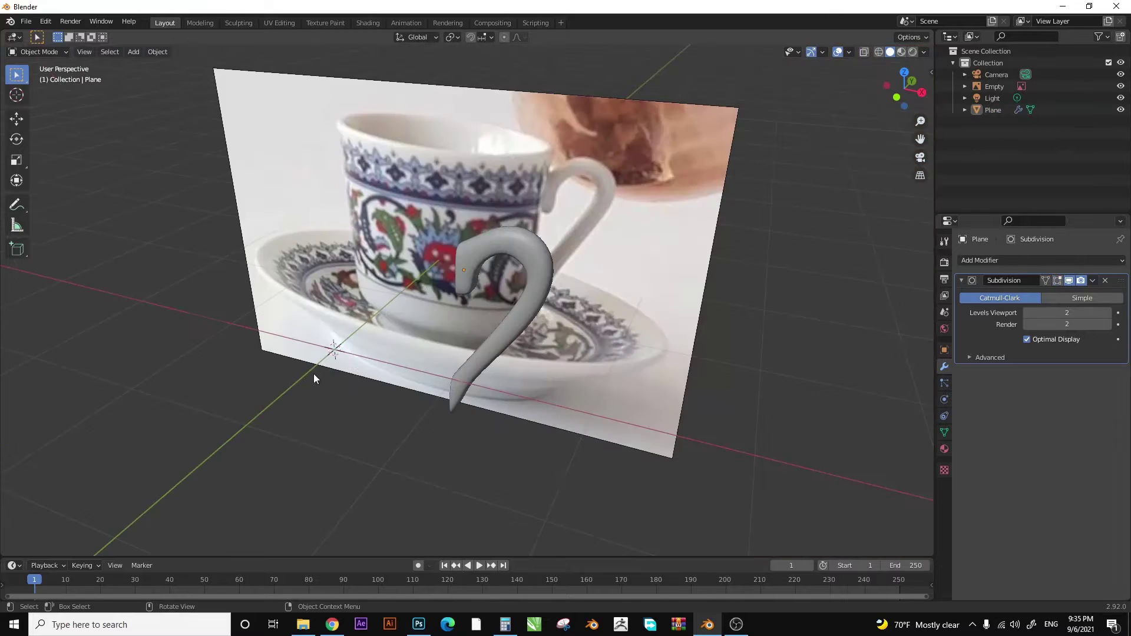
{"action": "mouse_move", "coordinate": [472, 315]}
{"action": "middle_mouse_down"}
{"action": "mouse_move", "coordinate": [434, 156]}
{"action": "mouse_move", "coordinate": [646, 252]}
{"action": "middle_mouse_up"}
- Add a cylinder for the cup body and raise it along Z in front view
{"action": "key", "text": "shift+a"}
{"action": "left_click", "coordinate": [589, 322]}
{"action": "key", "text": "KP_1"}
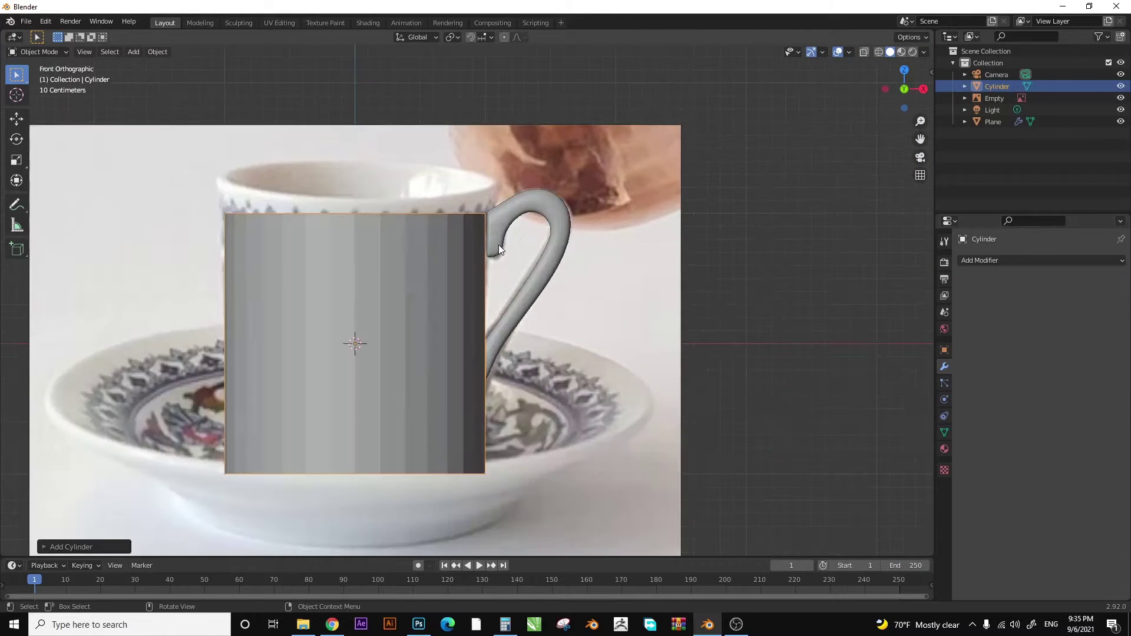
{"action": "scroll", "coordinate": [505, 327], "scroll_direction": "down", "scroll_amount": 1}
{"action": "key", "text": "g"}
{"action": "key", "text": "z"}
{"action": "left_click", "coordinate": [499, 271]}
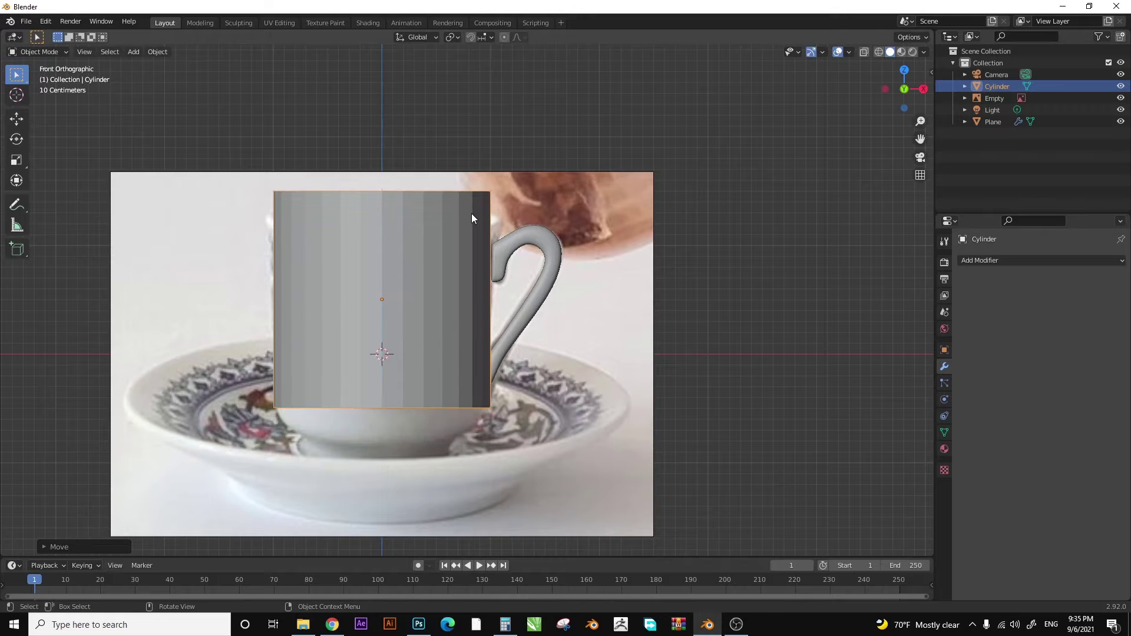
- Turn on X-ray, scale the cylinder to match the reference cup, and enter Edit Mode
{"action": "key", "text": "alt+z"}
{"action": "mouse_move", "coordinate": [409, 229]}
{"action": "middle_mouse_down"}
{"action": "mouse_move", "coordinate": [354, 292]}
{"action": "mouse_move", "coordinate": [370, 319]}
{"action": "mouse_move", "coordinate": [359, 258]}
{"action": "middle_mouse_up"}
{"action": "key", "text": "KP_1"}
{"action": "key", "text": "s"}
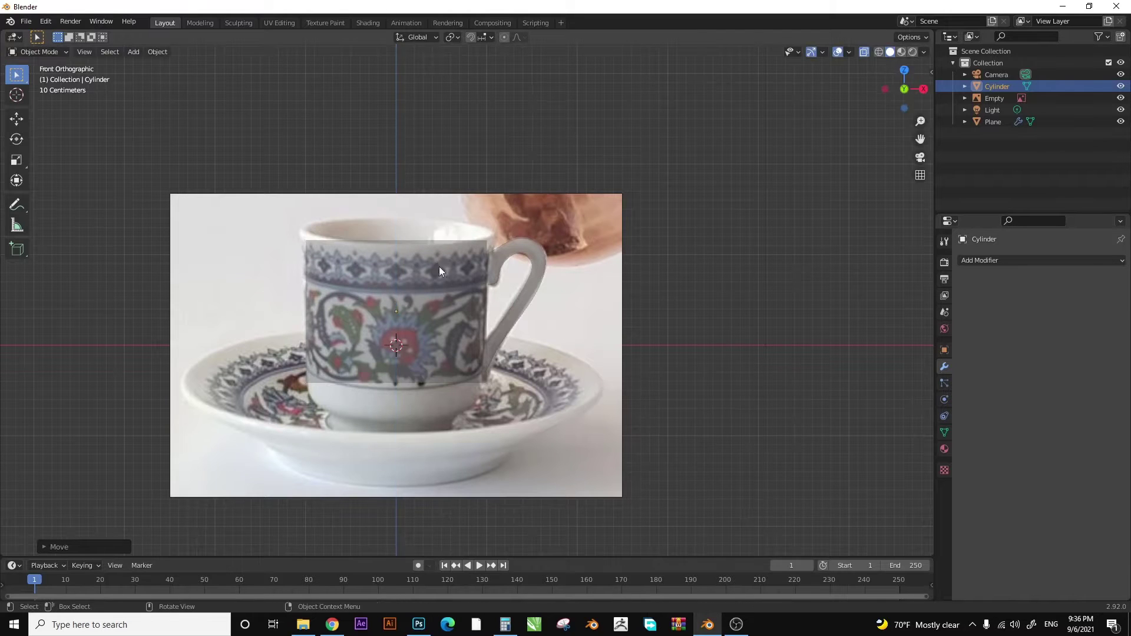
{"action": "mouse_move", "coordinate": [439, 266]}
{"action": "middle_mouse_down"}
{"action": "mouse_move", "coordinate": [399, 274]}
{"action": "mouse_move", "coordinate": [455, 270]}
{"action": "mouse_move", "coordinate": [444, 282]}
{"action": "mouse_move", "coordinate": [475, 305]}
{"action": "mouse_move", "coordinate": [440, 404]}
{"action": "middle_mouse_up"}
{"action": "key", "text": "KP_1"}
{"action": "key", "text": "KP_1"}
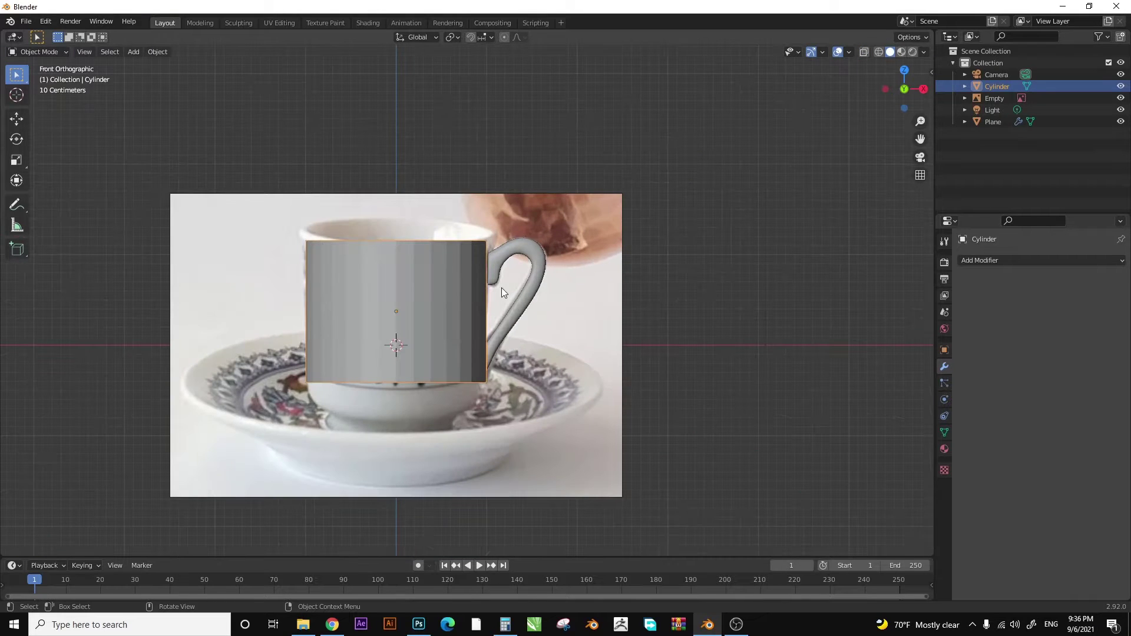
{"action": "key", "text": "Tab"}
{"action": "mouse_move", "coordinate": [136, 158]}
{"action": "middle_mouse_down"}
{"action": "mouse_move", "coordinate": [416, 324]}
{"action": "mouse_move", "coordinate": [371, 435]}
{"action": "middle_mouse_up"}
- Extrude, inset and lower the cylinder's bottom face into a narrower stepped foot ring
{"action": "key", "text": "3"}
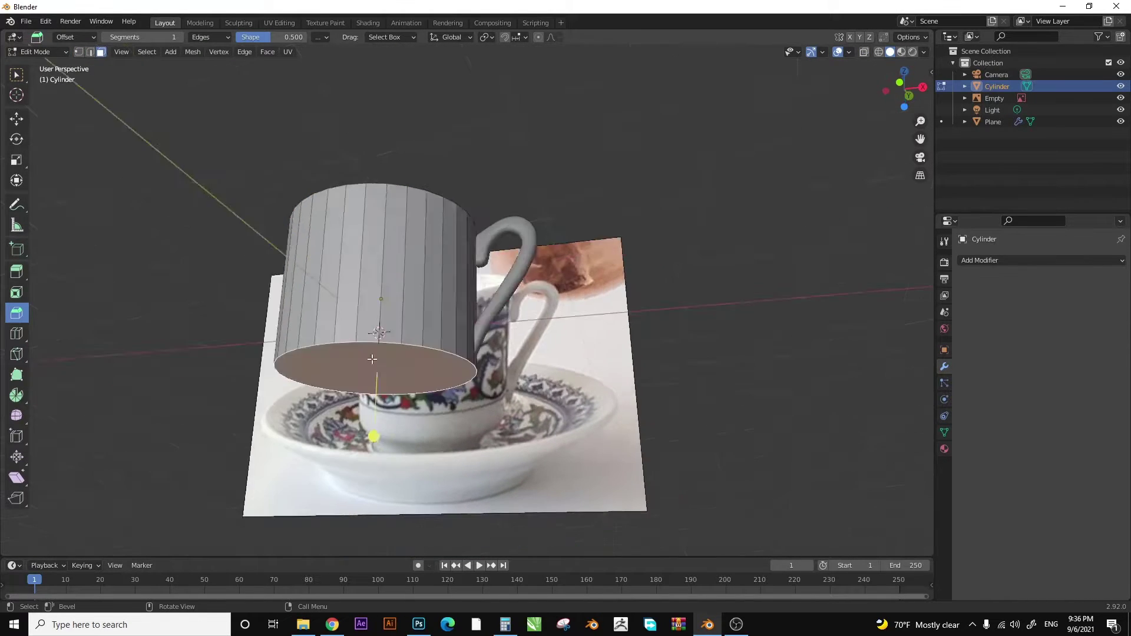
{"action": "key", "text": "KP_1"}
{"action": "left_click", "coordinate": [16, 313]}
{"action": "left_click", "coordinate": [404, 371]}
{"action": "middle_click_drag", "start_coordinate": [404, 372], "coordinate": [479, 350]}
{"action": "key", "text": "KP_1"}
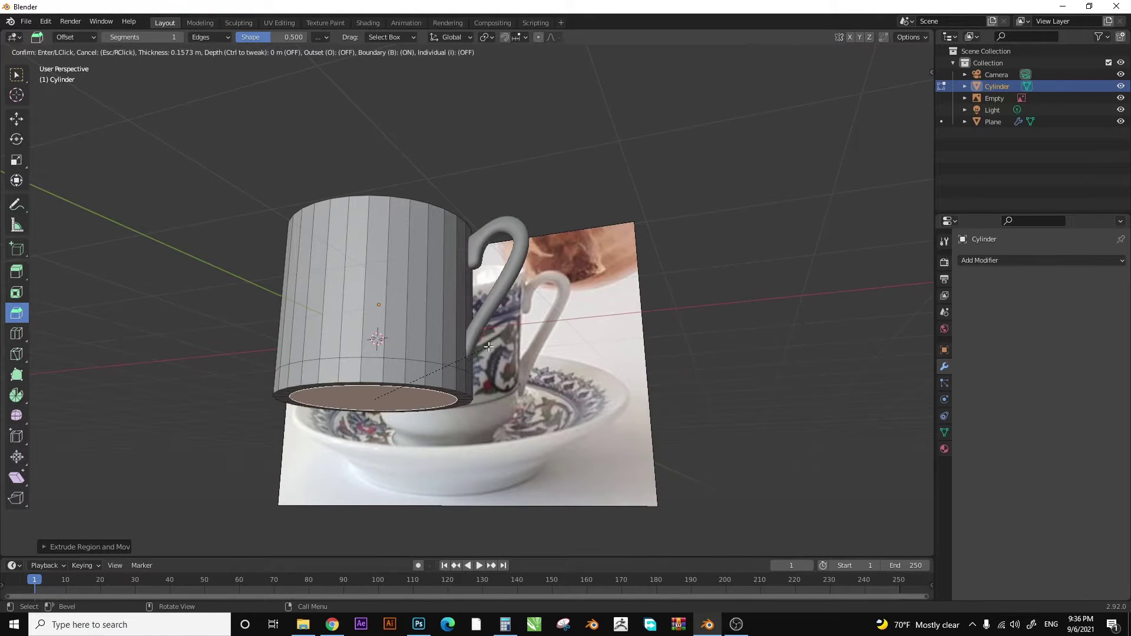
{"action": "key", "text": "KP_1"}
{"action": "key", "text": "g"}
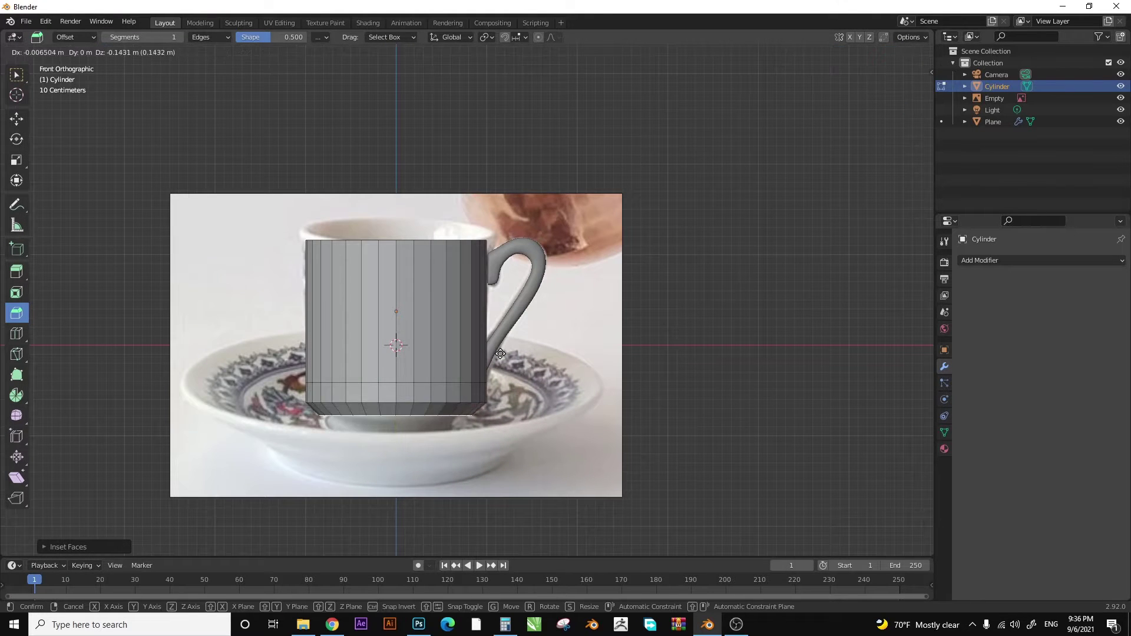
{"action": "left_click", "coordinate": [540, 331]}
{"action": "middle_click_drag", "start_coordinate": [540, 332], "coordinate": [530, 325]}
{"action": "key", "text": "KP_1"}
{"action": "key", "text": "e"}
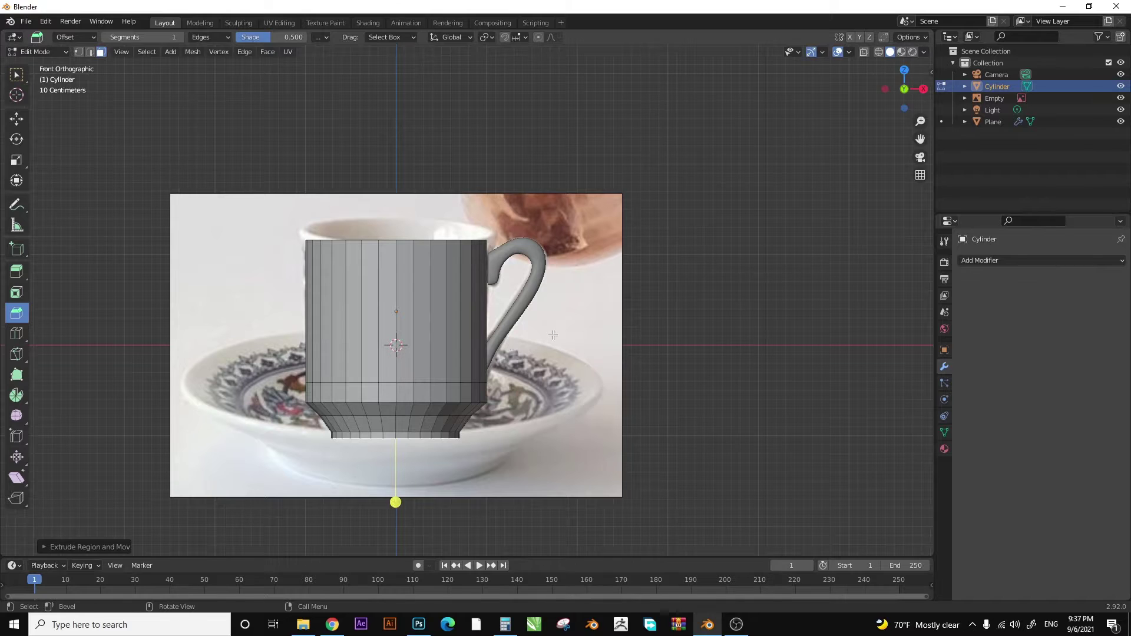
- Inset the top face and push it down to hollow the cup, leaving a thin rim wall
{"action": "mouse_move", "coordinate": [583, 324]}
{"action": "middle_mouse_down"}
{"action": "mouse_move", "coordinate": [462, 195]}
{"action": "mouse_move", "coordinate": [471, 200]}
{"action": "middle_mouse_up"}
{"action": "left_click_drag", "start_coordinate": [472, 200], "coordinate": [489, 204]}
{"action": "middle_click_drag", "start_coordinate": [489, 204], "coordinate": [555, 204]}
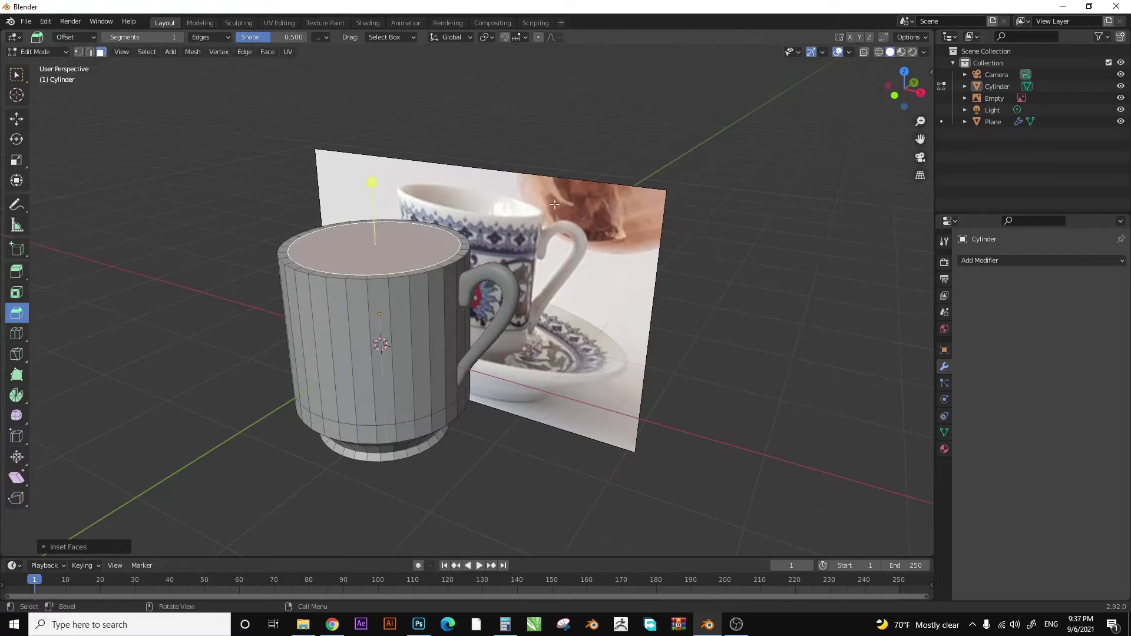
{"action": "left_click", "coordinate": [541, 324]}
{"action": "key", "text": "Tab"}
{"action": "mouse_move", "coordinate": [541, 323]}
{"action": "middle_mouse_down"}
{"action": "mouse_move", "coordinate": [486, 356]}
{"action": "mouse_move", "coordinate": [501, 366]}
{"action": "middle_mouse_up"}
{"action": "key", "text": "Tab"}
{"action": "key", "text": "KP_1"}
{"action": "key", "text": "g"}
{"action": "key", "text": "z"}
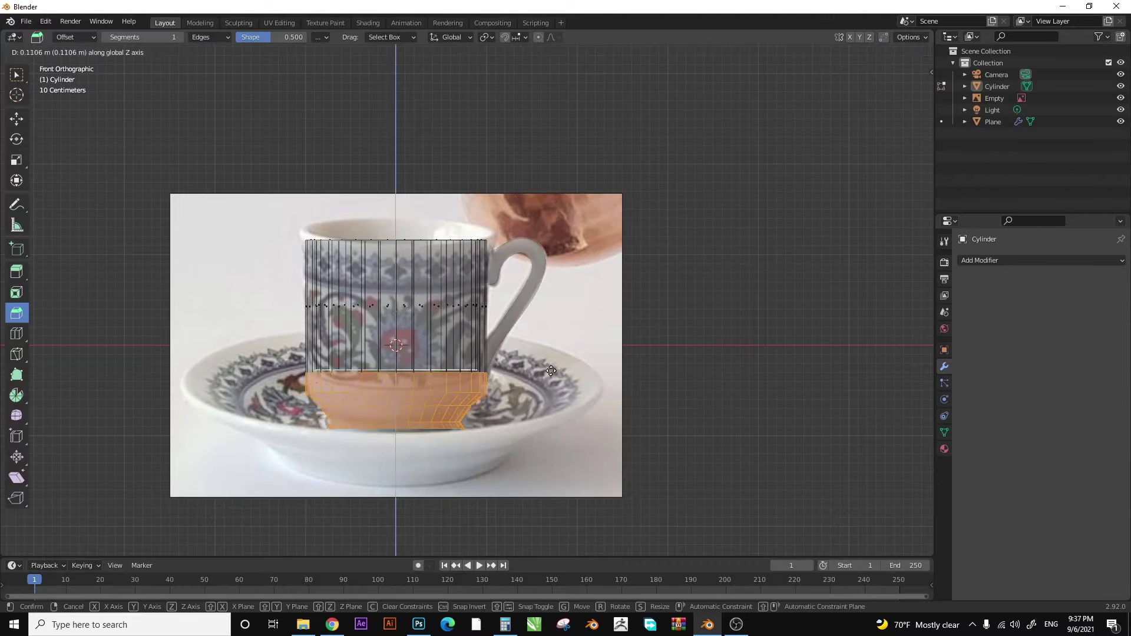
{"action": "key", "text": "Tab"}
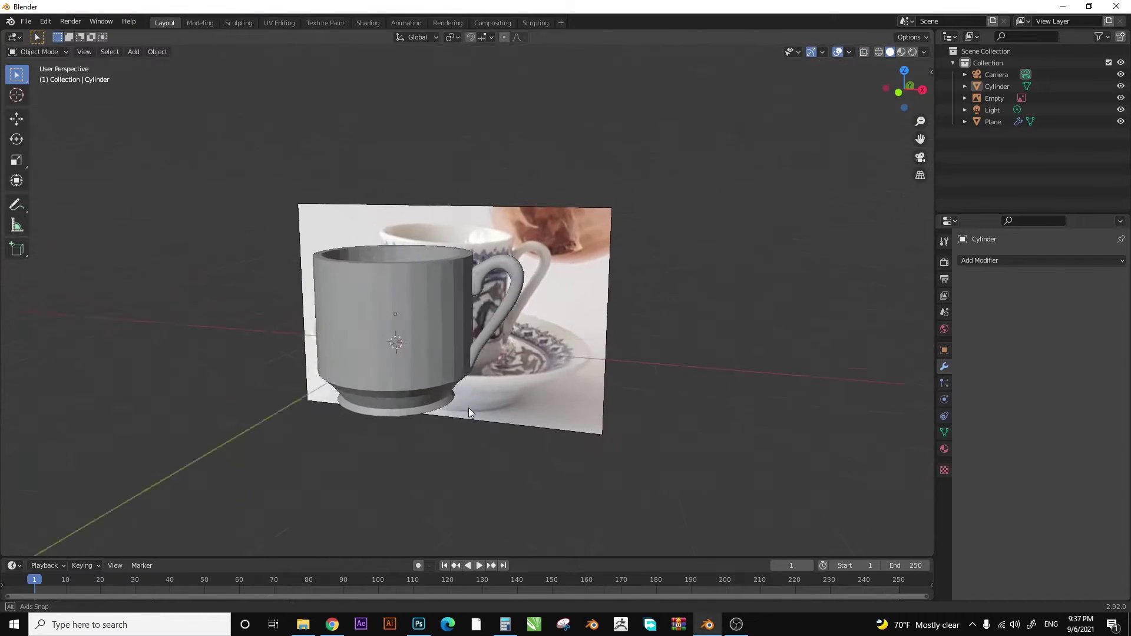
{"action": "middle_click_drag", "start_coordinate": [552, 353], "coordinate": [442, 291]}
- Add a Subdivision Surface modifier to the cup body
{"action": "left_click", "coordinate": [442, 291]}
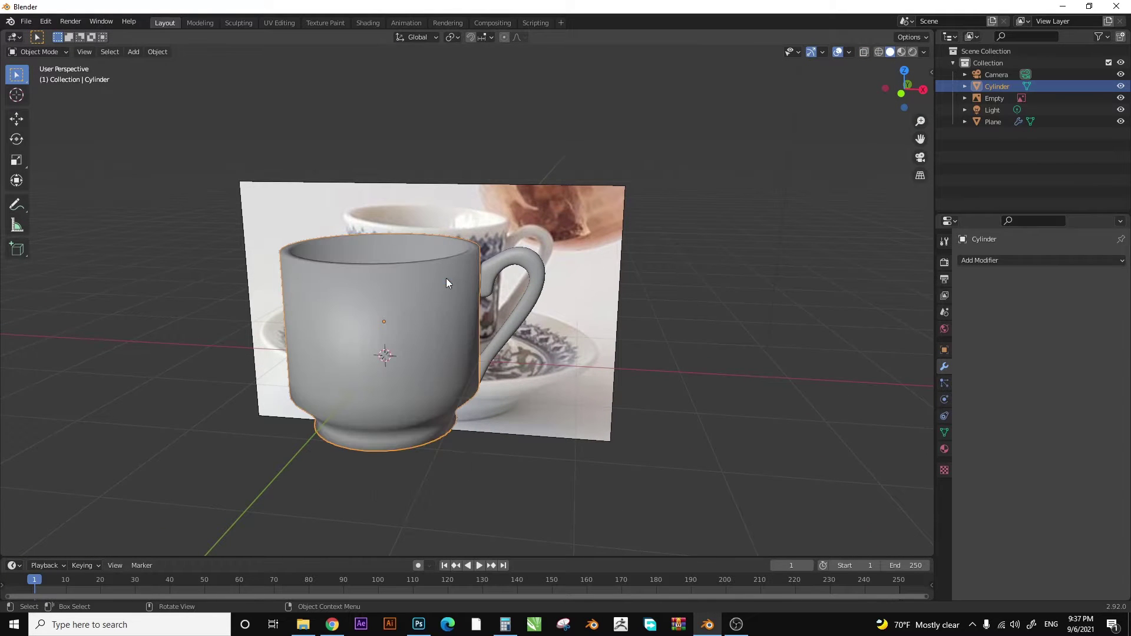
{"action": "left_click", "coordinate": [991, 261]}
{"action": "left_click", "coordinate": [862, 465]}
{"action": "scroll", "coordinate": [862, 466], "scroll_direction": "up", "scroll_amount": 1}
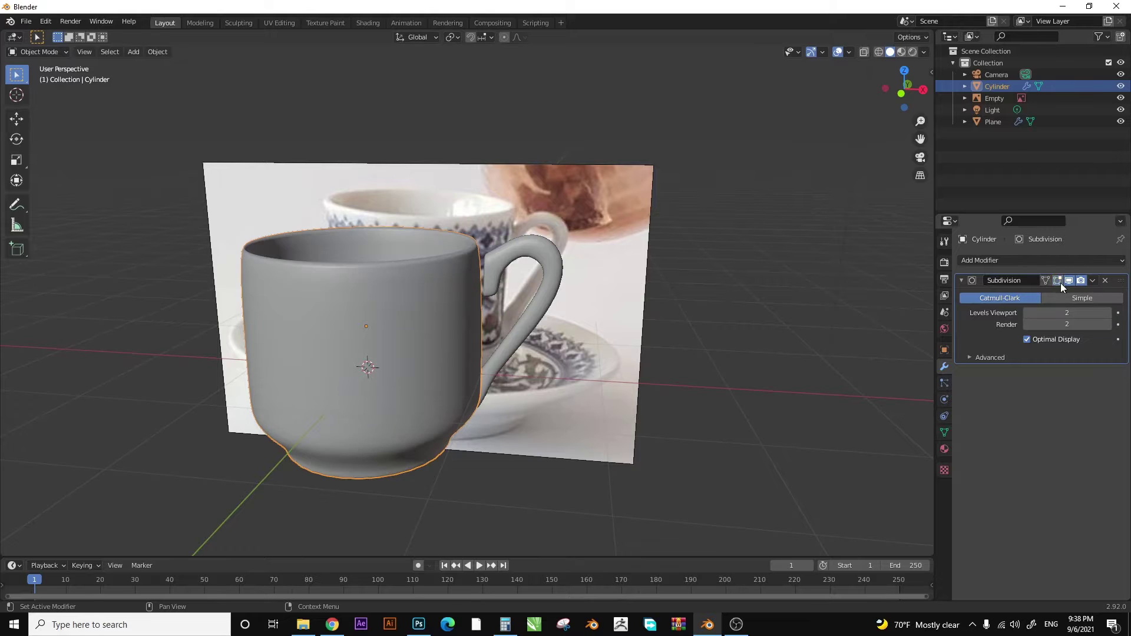
{"action": "mouse_move", "coordinate": [530, 318]}
{"action": "middle_mouse_down"}
{"action": "mouse_move", "coordinate": [481, 316]}
{"action": "mouse_move", "coordinate": [447, 266]}
{"action": "middle_mouse_up"}
- Add an edge loop with Ctrl+R and scale the top rim loop outward to flare the rim
{"action": "key", "text": "Tab"}
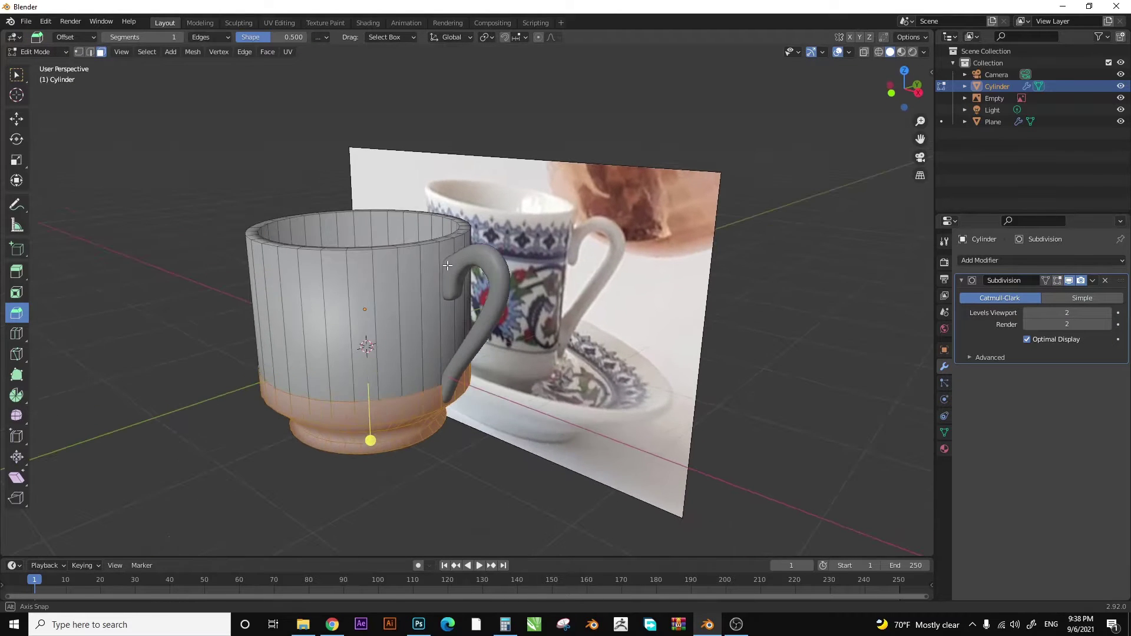
{"action": "key", "text": "ctrl+r"}
{"action": "left_click", "coordinate": [439, 259]}
{"action": "left_click", "coordinate": [433, 210]}
{"action": "scroll", "coordinate": [562, 183], "scroll_direction": "up", "scroll_amount": 2}
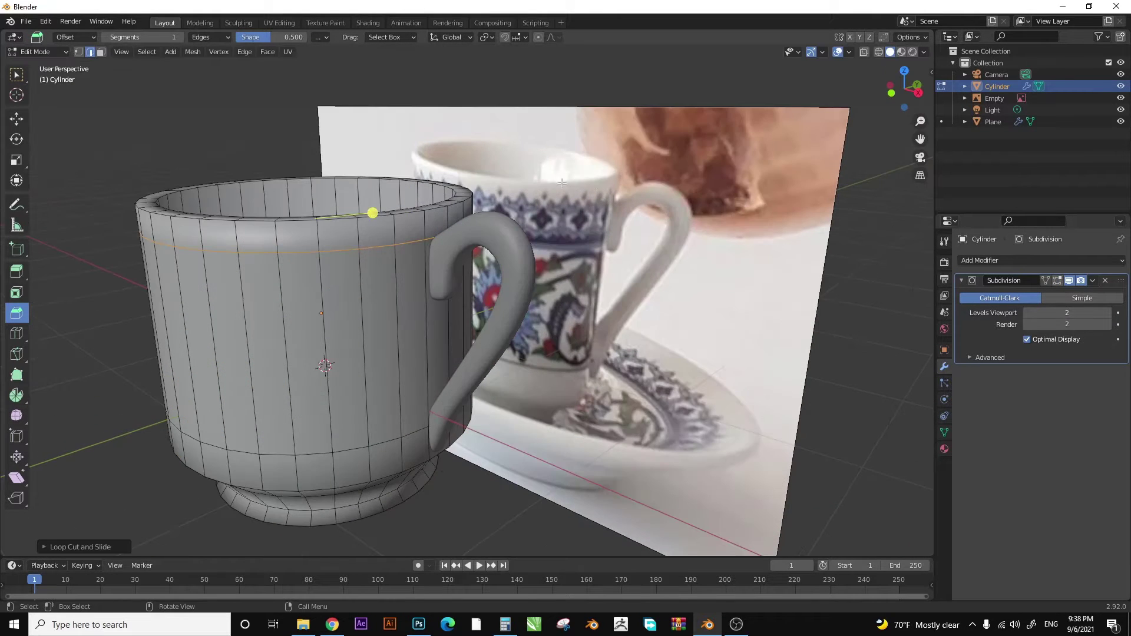
{"action": "middle_click_drag", "start_coordinate": [605, 174], "coordinate": [625, 158]}
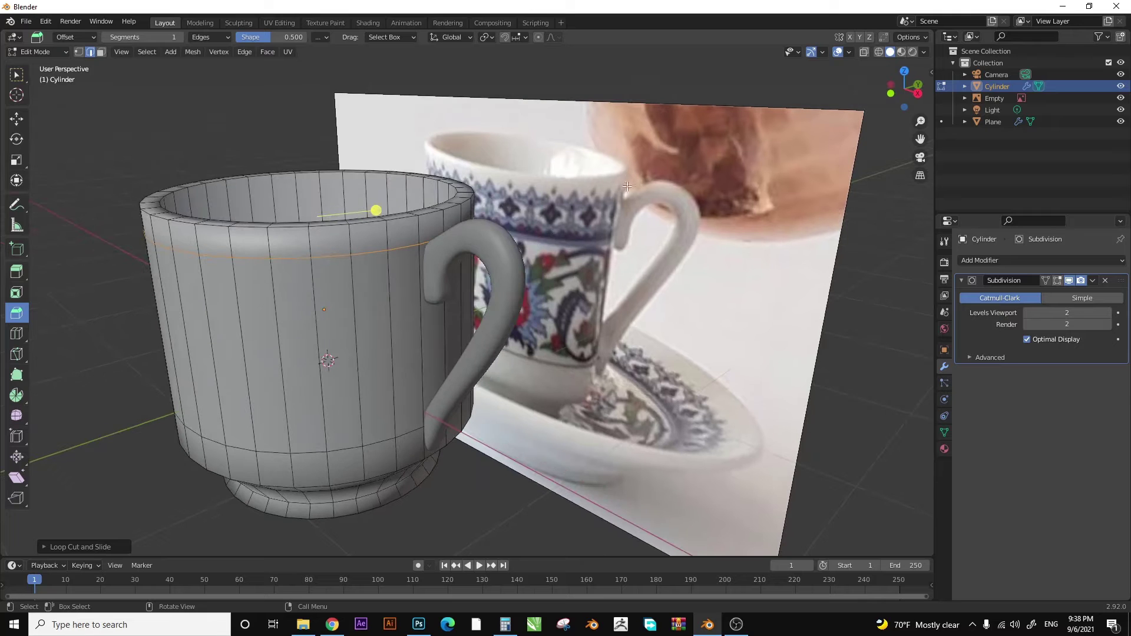
{"action": "scroll", "coordinate": [626, 168], "scroll_direction": "up", "scroll_amount": 2}
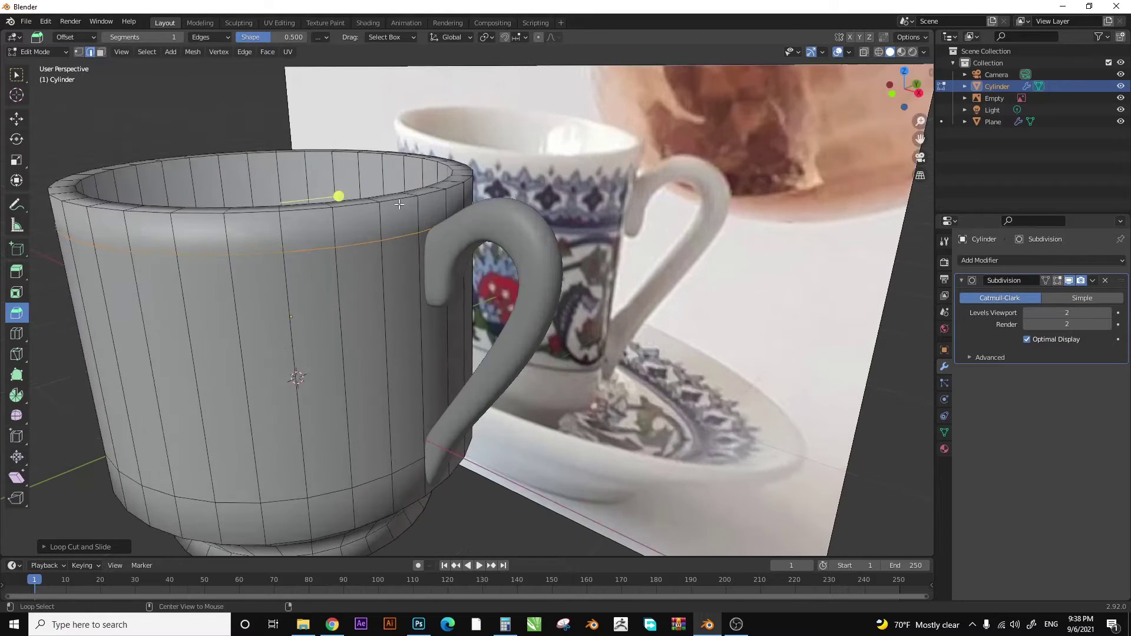
{"action": "left_click", "coordinate": [336, 203], "text": "alt"}
{"action": "scroll", "coordinate": [590, 148], "scroll_direction": "up", "scroll_amount": 2}
{"action": "key", "text": "s"}
{"action": "left_click", "coordinate": [613, 123]}
{"action": "scroll", "coordinate": [613, 123], "scroll_direction": "down", "scroll_amount": 2}
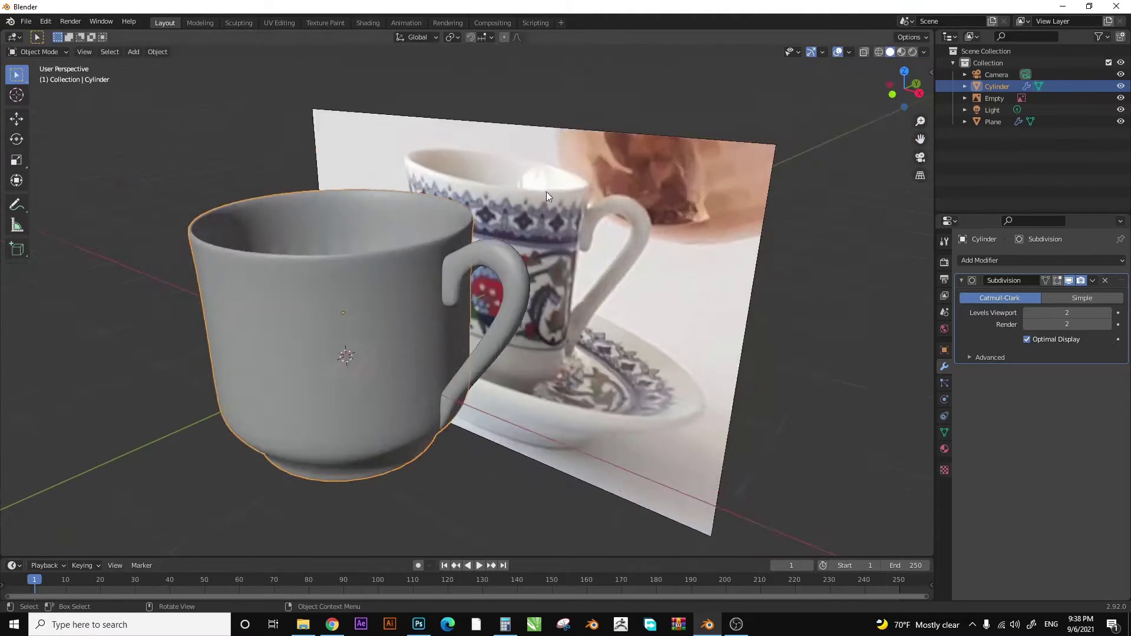
{"action": "middle_click_drag", "start_coordinate": [546, 192], "coordinate": [459, 253]}
- Inset the cup's inner bottom face, previewing the smoothed shape in Object Mode
{"action": "key", "text": "Tab"}
{"action": "key", "text": "Tab"}
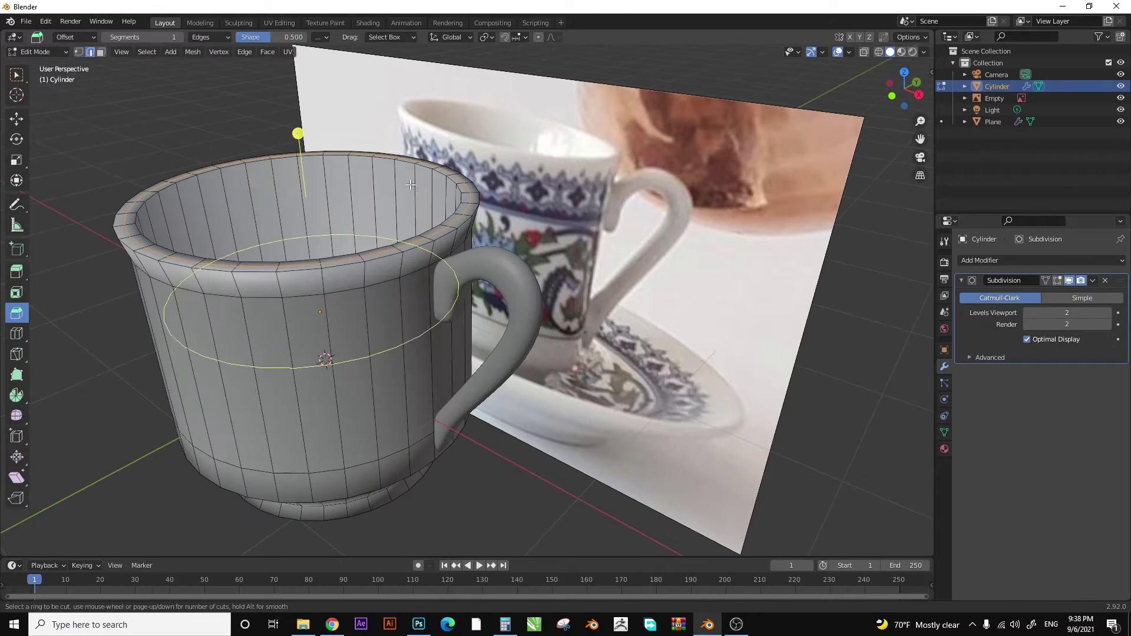
{"action": "mouse_move", "coordinate": [466, 209]}
{"action": "middle_mouse_down"}
{"action": "mouse_move", "coordinate": [438, 223]}
{"action": "mouse_move", "coordinate": [478, 232]}
{"action": "middle_mouse_up"}
{"action": "scroll", "coordinate": [478, 232], "scroll_direction": "down", "scroll_amount": 2}
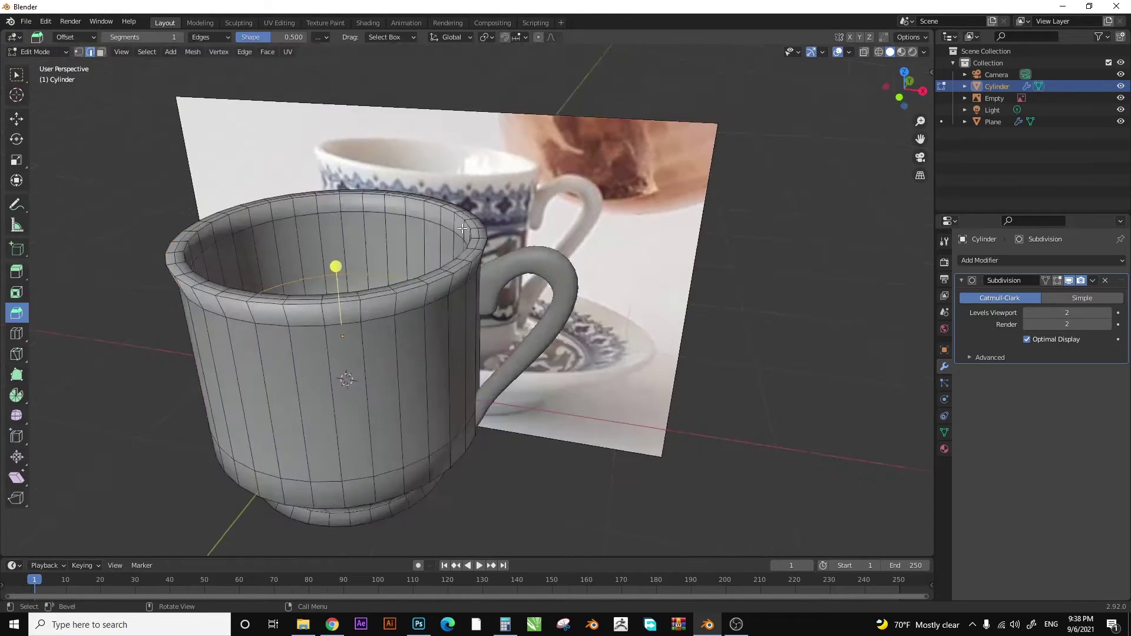
{"action": "key", "text": "Tab"}
{"action": "key", "text": "Tab"}
{"action": "scroll", "coordinate": [426, 264], "scroll_direction": "down", "scroll_amount": 3}
{"action": "scroll", "coordinate": [426, 263], "scroll_direction": "up", "scroll_amount": 6}
{"action": "middle_click_drag", "start_coordinate": [426, 264], "coordinate": [450, 311]}
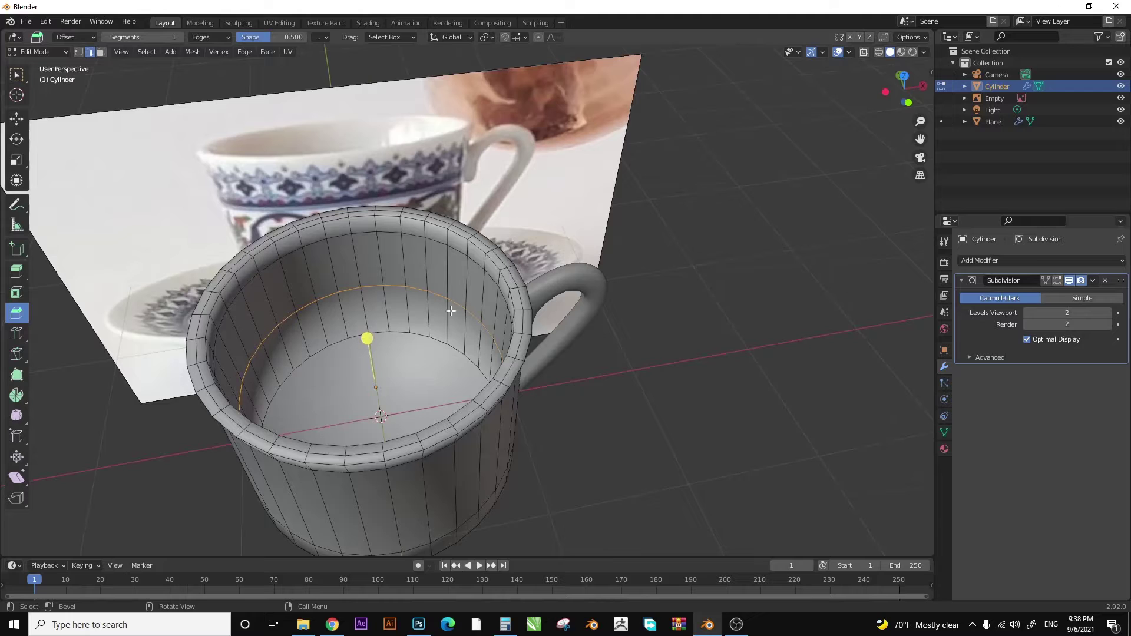
{"action": "left_click", "coordinate": [100, 53]}
{"action": "key", "text": "i"}
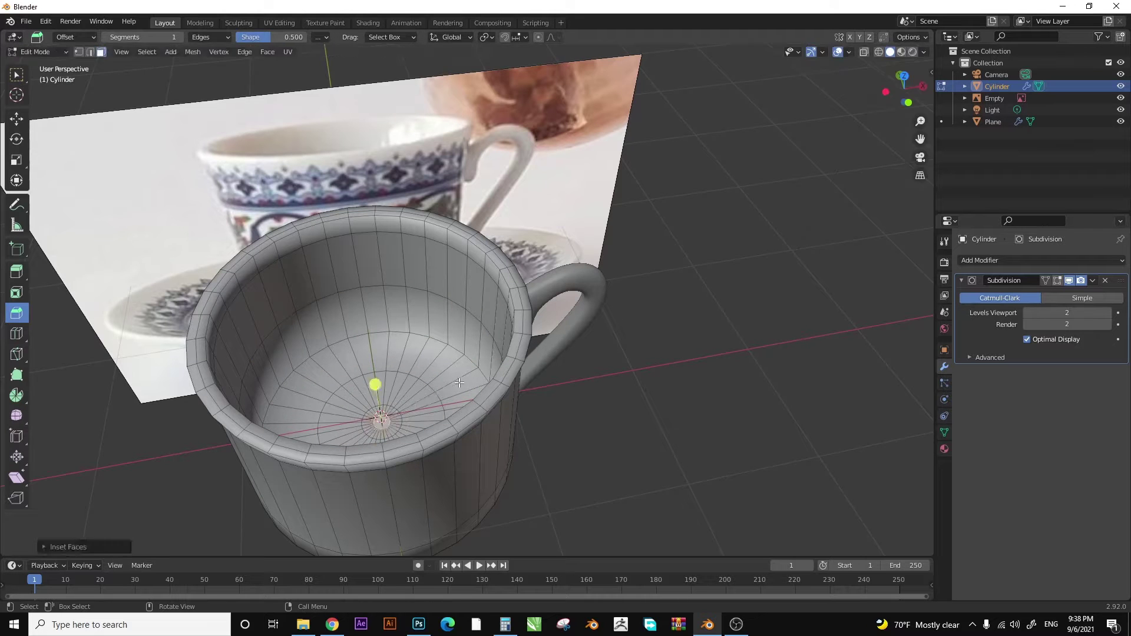
{"action": "key", "text": "Tab"}
{"action": "middle_click_drag", "start_coordinate": [459, 383], "coordinate": [412, 259]}
{"action": "key", "text": "Tab"}
{"action": "key", "text": "i"}
{"action": "key", "text": "Tab"}
{"action": "scroll", "coordinate": [375, 293], "scroll_direction": "down", "scroll_amount": 2}
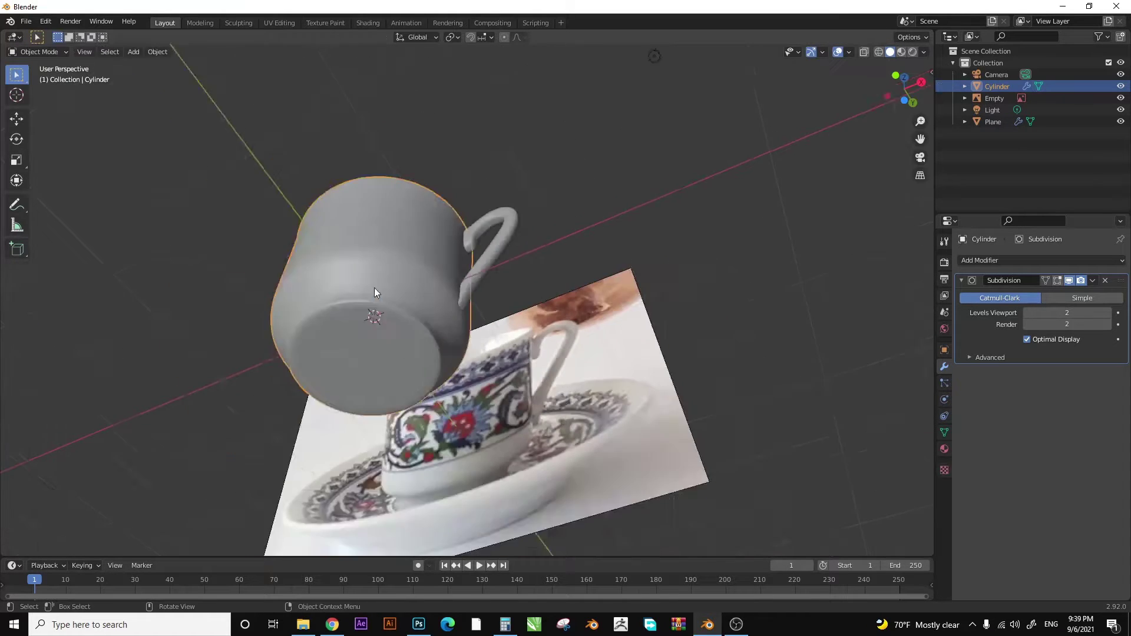
{"action": "middle_click_drag", "start_coordinate": [375, 293], "coordinate": [456, 382]}
{"action": "scroll", "coordinate": [411, 276], "scroll_direction": "down", "scroll_amount": 3}
{"action": "scroll", "coordinate": [418, 328], "scroll_direction": "up", "scroll_amount": 3}
- Add and position new edge loops along the body and near the cup's base
{"action": "key", "text": "Tab"}
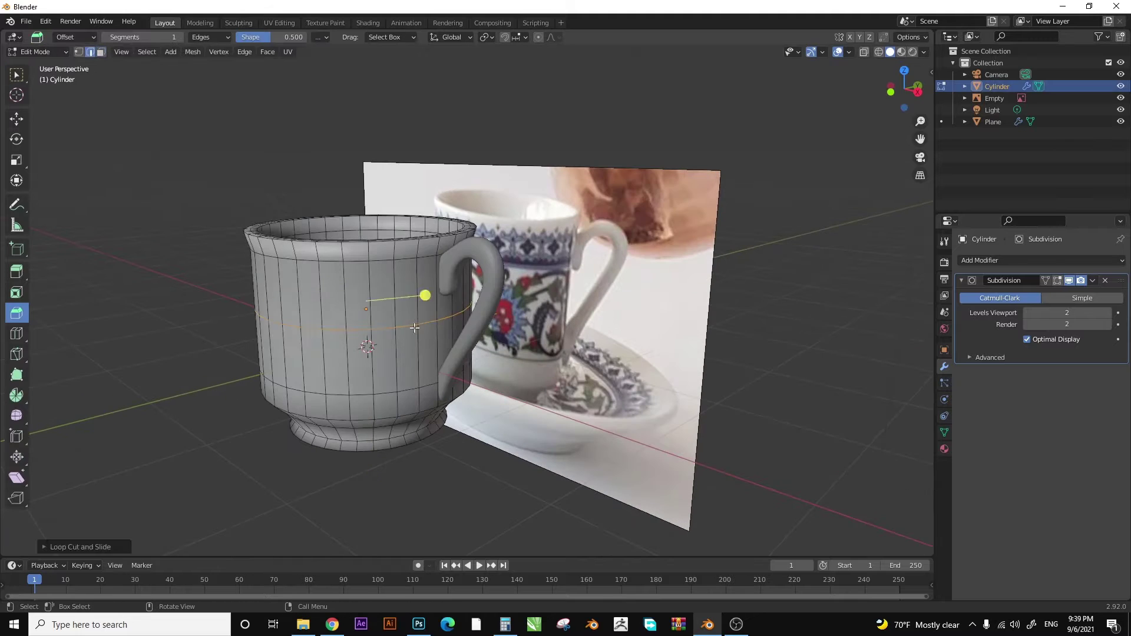
{"action": "left_click", "coordinate": [607, 306]}
{"action": "scroll", "coordinate": [764, 291], "scroll_direction": "down", "scroll_amount": 4}
{"action": "middle_click_drag", "start_coordinate": [765, 291], "coordinate": [685, 288]}
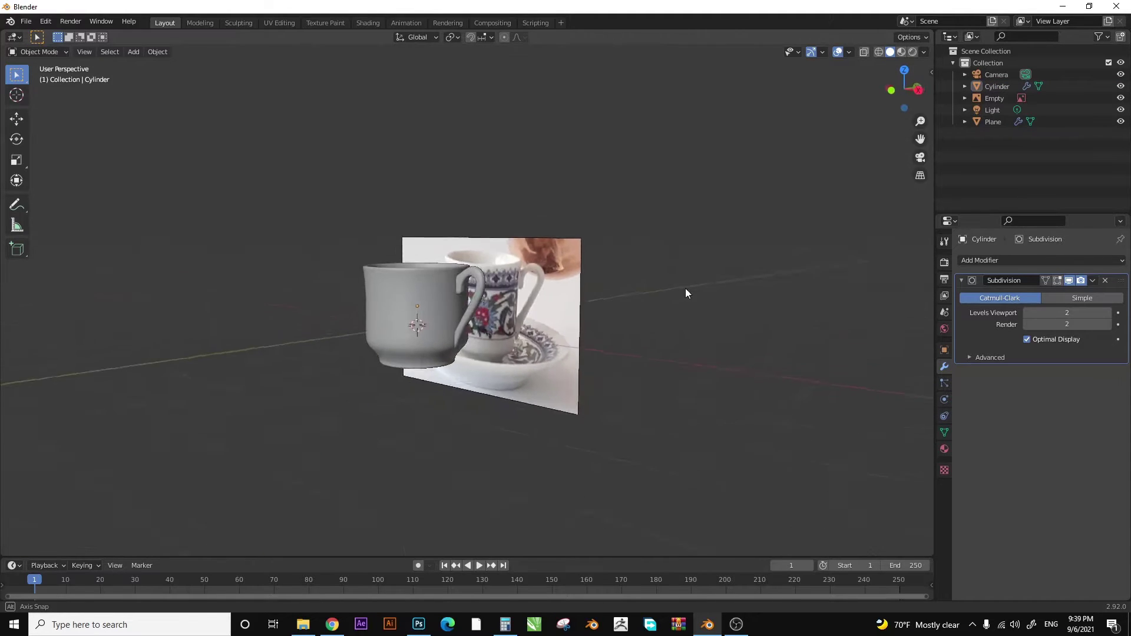
{"action": "scroll", "coordinate": [372, 438], "scroll_direction": "up", "scroll_amount": 4}
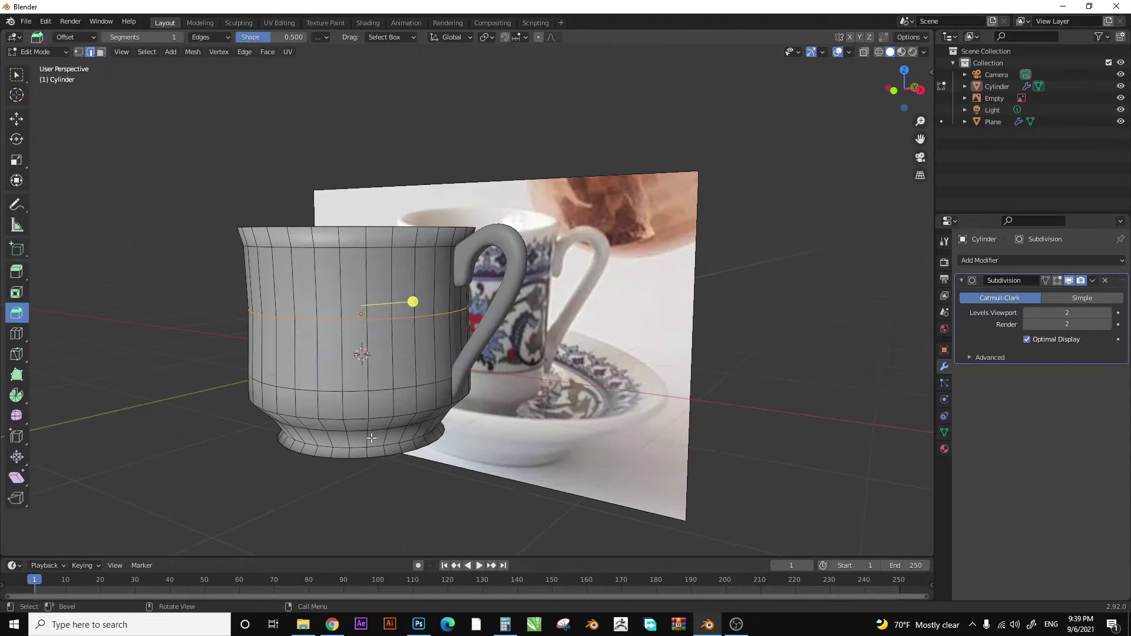
{"action": "left_click", "coordinate": [529, 428]}
{"action": "middle_click_drag", "start_coordinate": [529, 429], "coordinate": [581, 407]}
{"action": "scroll", "coordinate": [419, 432], "scroll_direction": "down", "scroll_amount": 3}
{"action": "scroll", "coordinate": [448, 275], "scroll_direction": "up", "scroll_amount": 4}
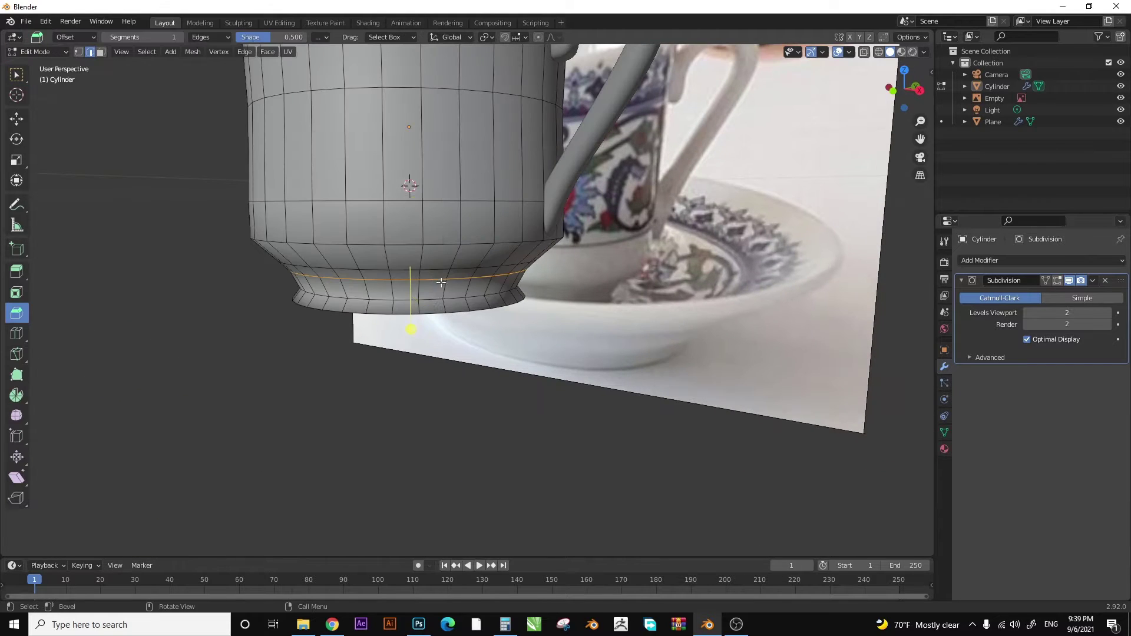
{"action": "middle_click_drag", "start_coordinate": [418, 307], "coordinate": [384, 222]}
{"action": "key", "text": "Tab"}
{"action": "scroll", "coordinate": [573, 270], "scroll_direction": "down", "scroll_amount": 4}
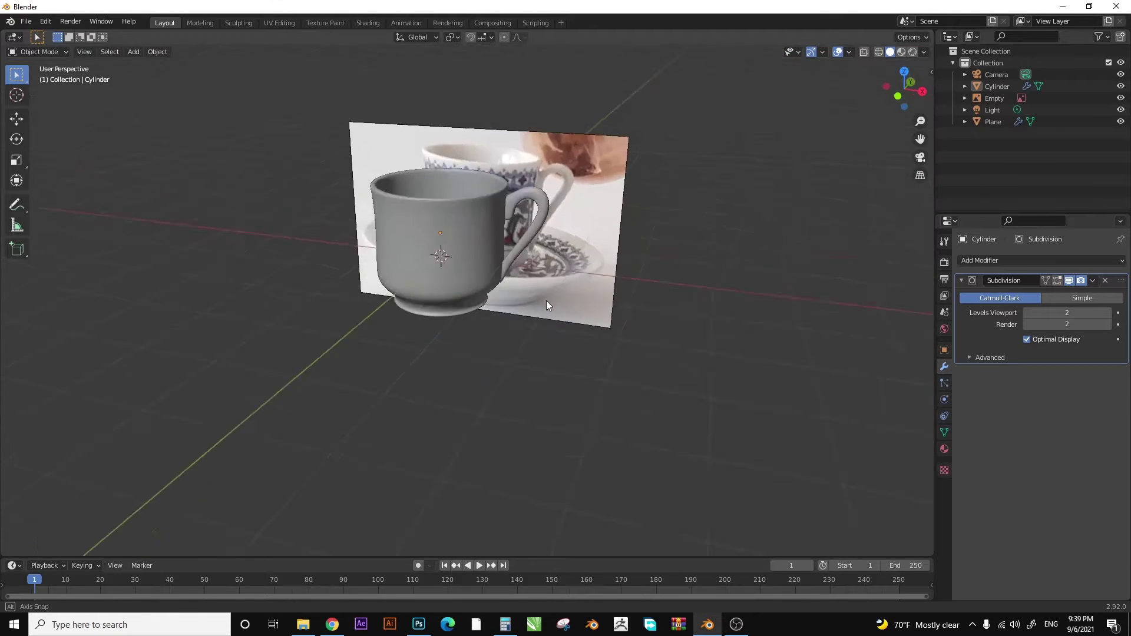
{"action": "scroll", "coordinate": [547, 300], "scroll_direction": "up", "scroll_amount": 5}
- Scale the foot edge loop to define a curved, flared foot and check it in front view
{"action": "key", "text": "Tab"}
{"action": "scroll", "coordinate": [376, 213], "scroll_direction": "up", "scroll_amount": 2}
{"action": "scroll", "coordinate": [345, 212], "scroll_direction": "down", "scroll_amount": 1}
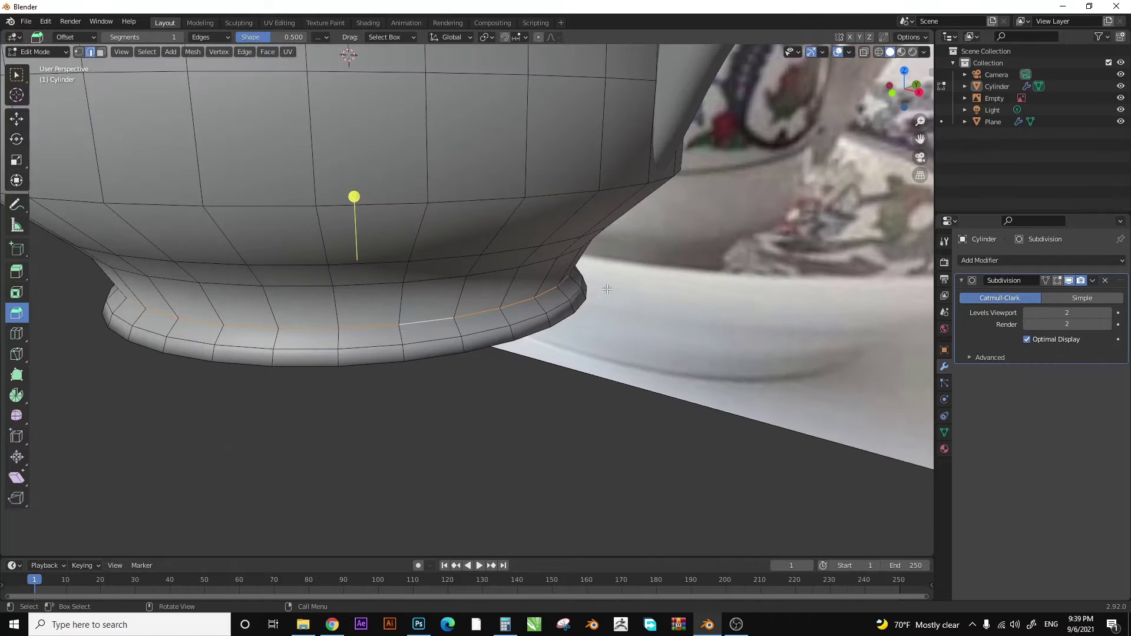
{"action": "key", "text": "s"}
{"action": "left_click", "coordinate": [656, 264]}
{"action": "scroll", "coordinate": [533, 330], "scroll_direction": "down", "scroll_amount": 3}
{"action": "key", "text": "Tab"}
{"action": "scroll", "coordinate": [533, 330], "scroll_direction": "down", "scroll_amount": 2}
{"action": "scroll", "coordinate": [478, 270], "scroll_direction": "up", "scroll_amount": 5}
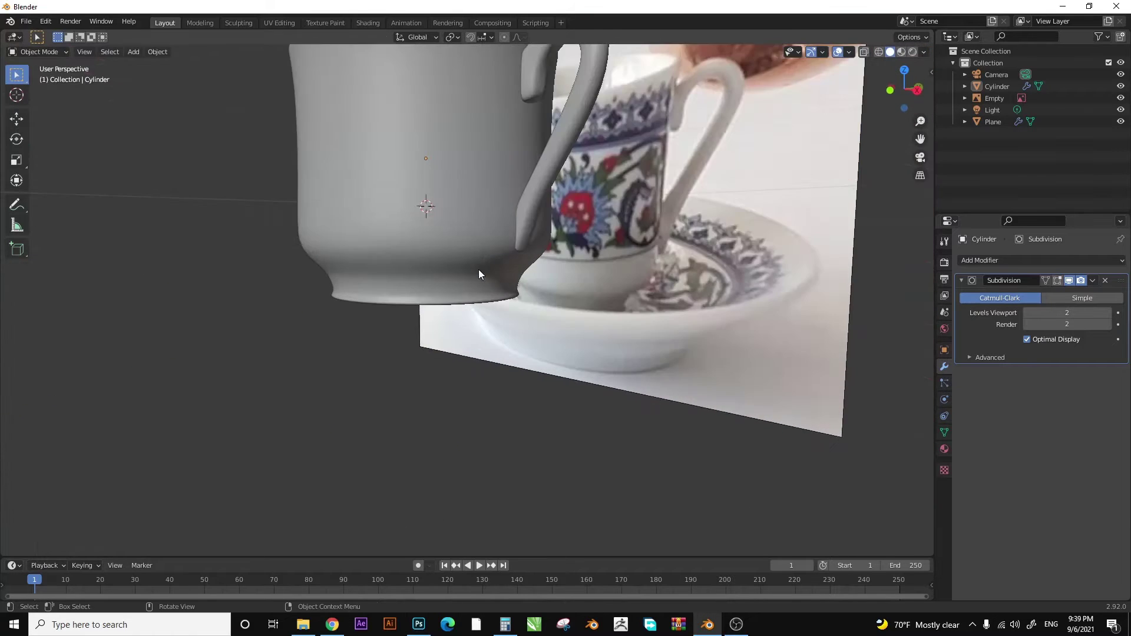
{"action": "scroll", "coordinate": [538, 257], "scroll_direction": "down", "scroll_amount": 1}
{"action": "left_click", "coordinate": [489, 199]}
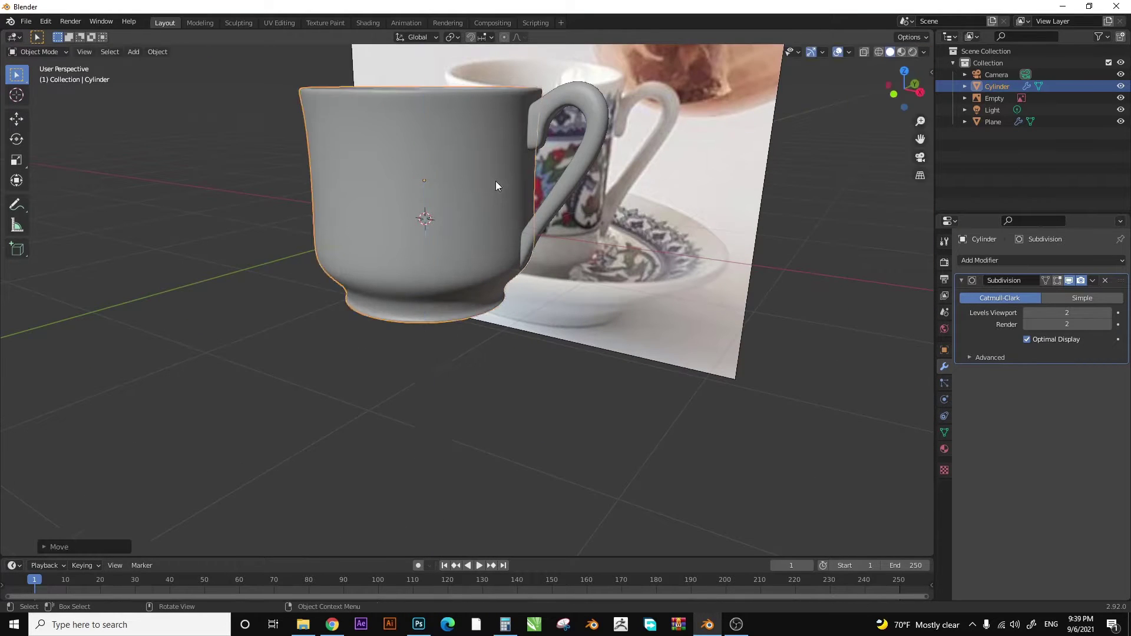
{"action": "scroll", "coordinate": [494, 194], "scroll_direction": "up", "scroll_amount": 1}
{"action": "key", "text": "Tab"}
{"action": "key", "text": "KP_1"}
{"action": "scroll", "coordinate": [597, 213], "scroll_direction": "up", "scroll_amount": 3}
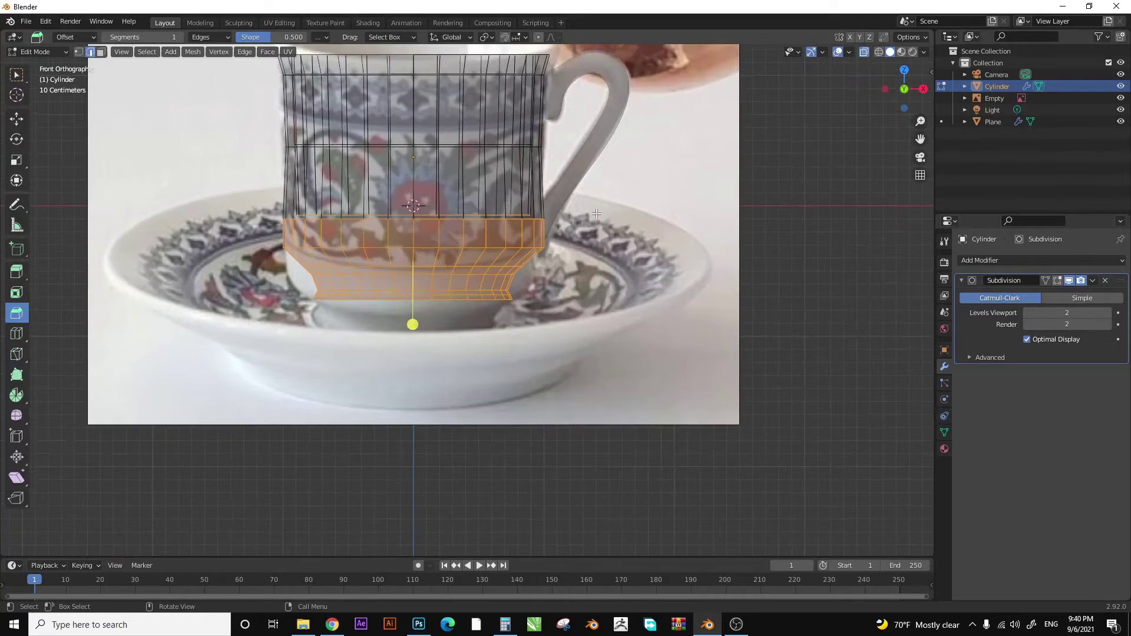
{"action": "key", "text": "Tab"}
{"action": "mouse_move", "coordinate": [551, 246]}
{"action": "middle_mouse_down"}
{"action": "mouse_move", "coordinate": [504, 336]}
{"action": "mouse_move", "coordinate": [471, 348]}
{"action": "mouse_move", "coordinate": [500, 282]}
{"action": "mouse_move", "coordinate": [533, 412]}
{"action": "mouse_move", "coordinate": [546, 261]}
{"action": "mouse_move", "coordinate": [599, 211]}
{"action": "mouse_move", "coordinate": [812, 252]}
{"action": "middle_mouse_up"}
{"action": "scroll", "coordinate": [501, 282], "scroll_direction": "up", "scroll_amount": 3}
- Select the handle, set its position and enter its mesh editing from the front view
{"action": "left_click", "coordinate": [600, 210]}
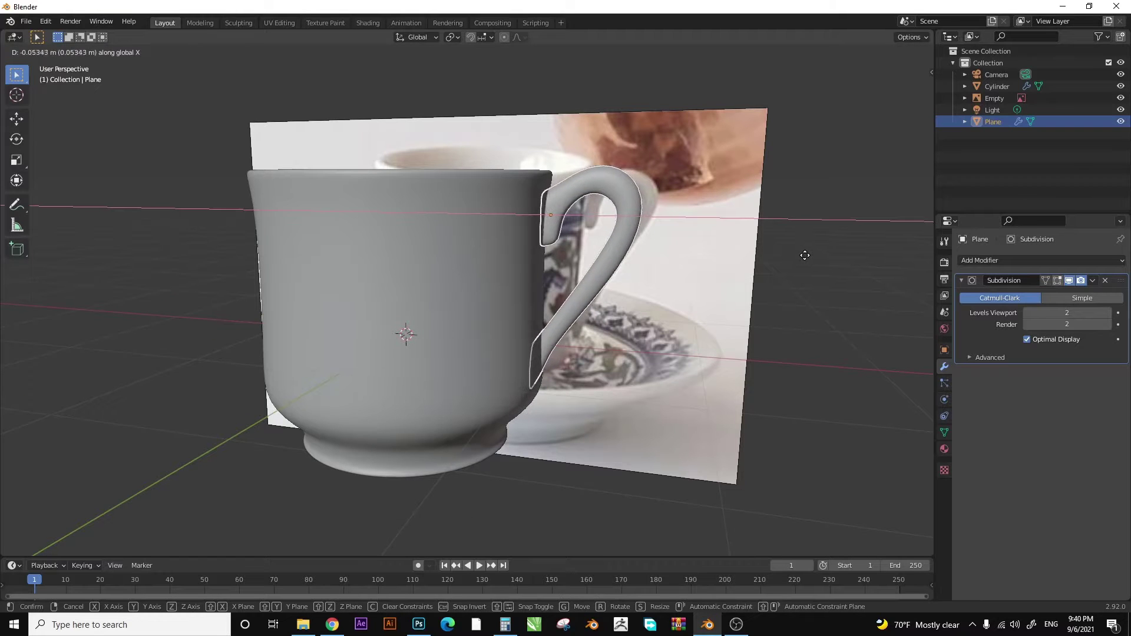
{"action": "left_click", "coordinate": [805, 255]}
{"action": "key", "text": "KP_1"}
{"action": "key", "text": "Tab"}
{"action": "scroll", "coordinate": [473, 348], "scroll_direction": "up", "scroll_amount": 4}
{"action": "scroll", "coordinate": [524, 288], "scroll_direction": "up", "scroll_amount": 3}
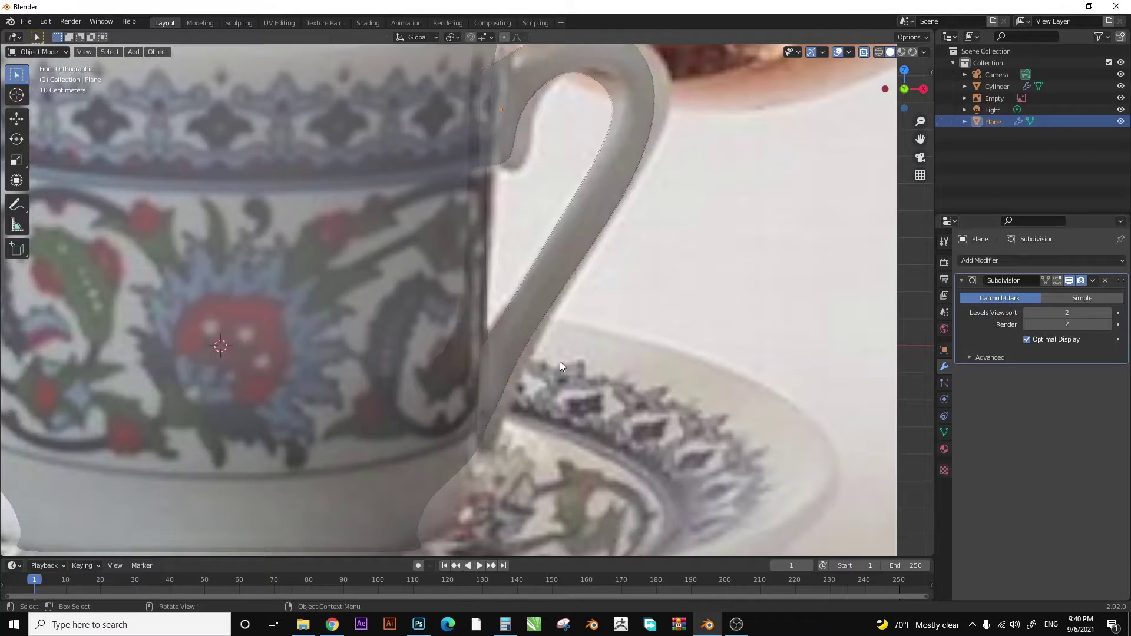
{"action": "scroll", "coordinate": [547, 330], "scroll_direction": "down", "scroll_amount": 4}
{"action": "mouse_move", "coordinate": [547, 330]}
{"action": "middle_mouse_down"}
{"action": "mouse_move", "coordinate": [522, 308]}
{"action": "mouse_move", "coordinate": [515, 277]}
{"action": "middle_mouse_up"}
{"action": "scroll", "coordinate": [515, 277], "scroll_direction": "up", "scroll_amount": 3}
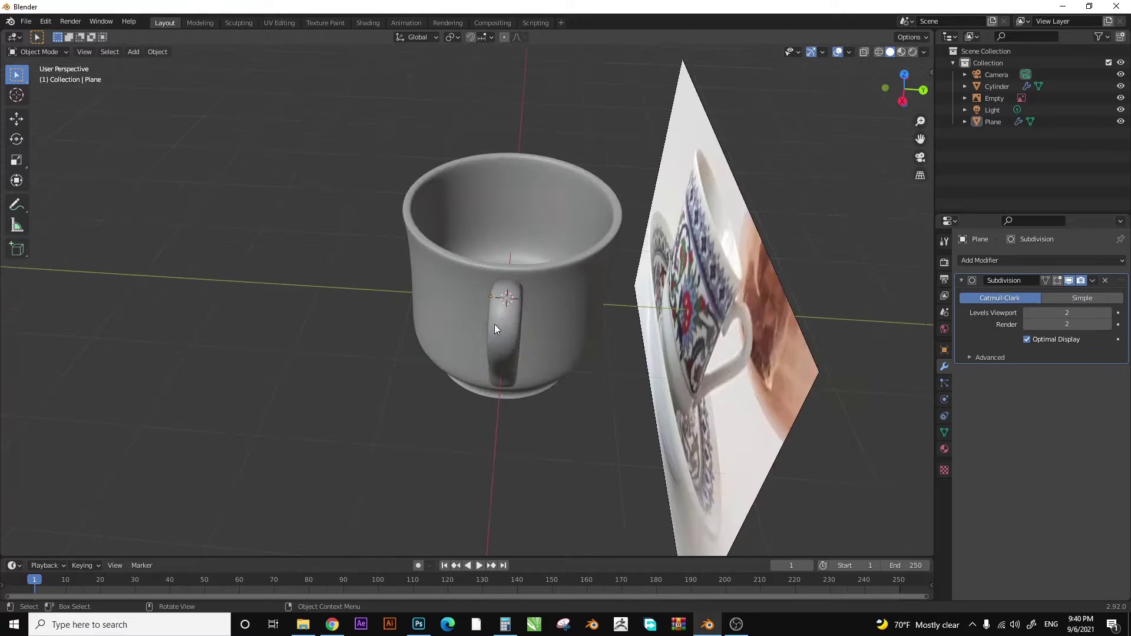
- Widen the handle along the Y axis and leave its mesh editing
{"action": "key", "text": "s"}
{"action": "key", "text": "y"}
{"action": "left_click", "coordinate": [587, 324]}
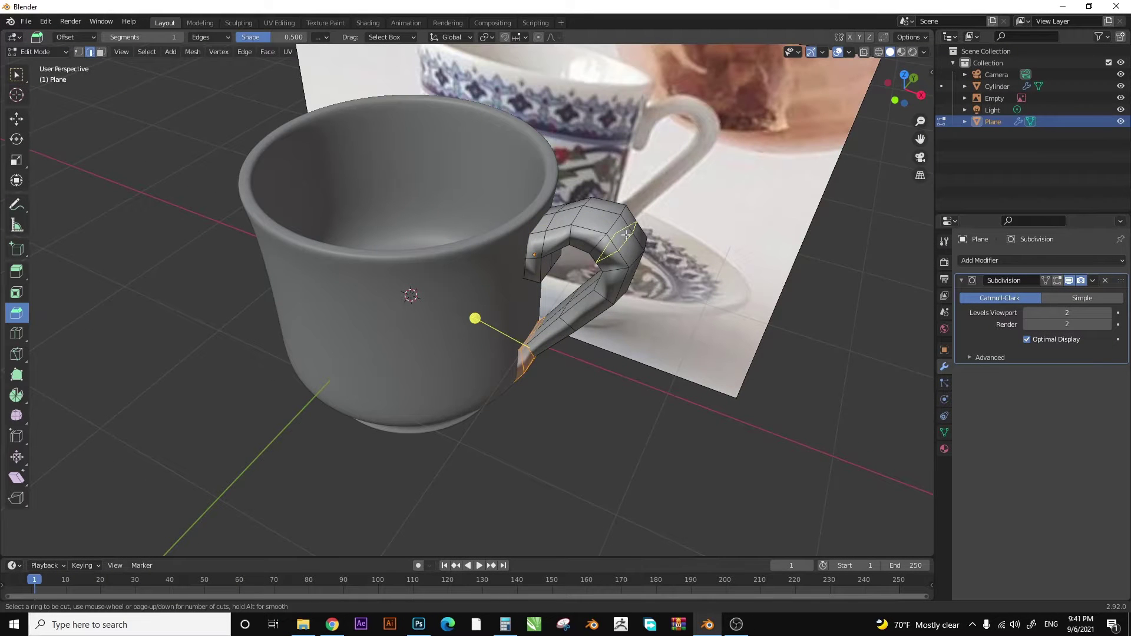
{"action": "key", "text": "Escape"}
{"action": "scroll", "coordinate": [616, 275], "scroll_direction": "down", "scroll_amount": 3}
{"action": "middle_click_drag", "start_coordinate": [616, 275], "coordinate": [658, 278]}
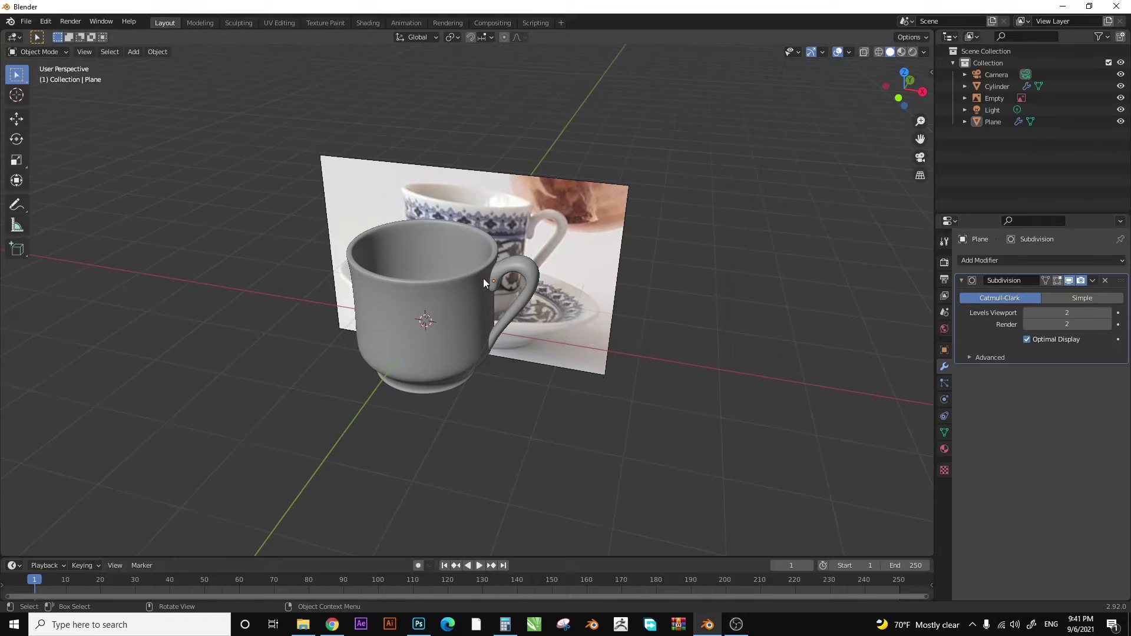
{"action": "scroll", "coordinate": [483, 279], "scroll_direction": "up", "scroll_amount": 4}
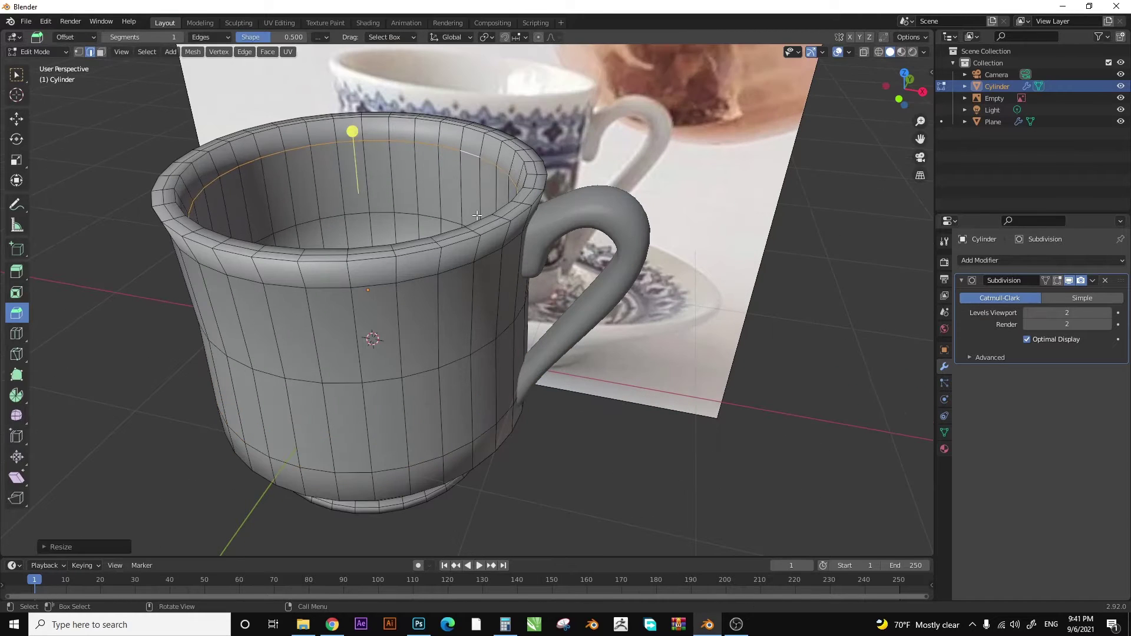
- Exit Edit Mode on the cup body and orbit to check cup and handle
{"action": "key", "text": "Tab"}
{"action": "scroll", "coordinate": [533, 197], "scroll_direction": "down", "scroll_amount": 3}
{"action": "mouse_move", "coordinate": [533, 197]}
{"action": "middle_mouse_down"}
{"action": "mouse_move", "coordinate": [503, 231]}
{"action": "mouse_move", "coordinate": [510, 292]}
{"action": "middle_mouse_up"}
{"action": "scroll", "coordinate": [503, 231], "scroll_direction": "up", "scroll_amount": 3}
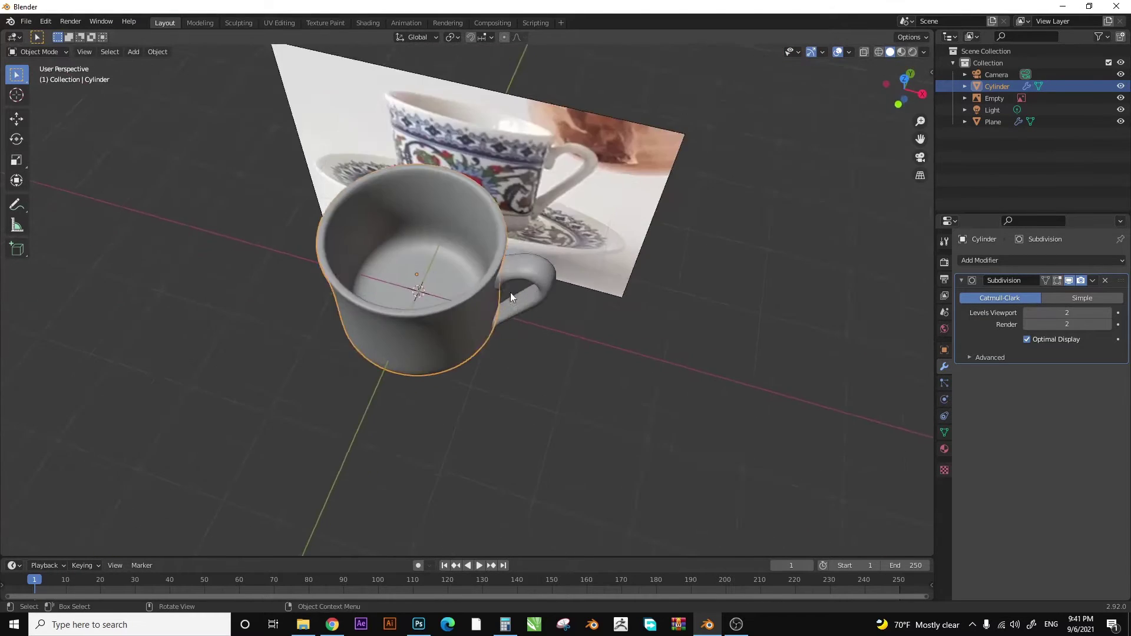
{"action": "scroll", "coordinate": [510, 292], "scroll_direction": "down", "scroll_amount": 3}
{"action": "mouse_move", "coordinate": [596, 408]}
{"action": "middle_mouse_down"}
{"action": "mouse_move", "coordinate": [659, 338]}
{"action": "mouse_move", "coordinate": [617, 338]}
{"action": "mouse_move", "coordinate": [578, 373]}
{"action": "mouse_move", "coordinate": [530, 354]}
{"action": "middle_mouse_up"}
{"action": "left_click", "coordinate": [659, 338]}
- Add a new cylinder and flatten it along Z into a thin disc
{"action": "key", "text": "shift+a"}
{"action": "left_click", "coordinate": [594, 409]}
{"action": "middle_click_drag", "start_coordinate": [594, 409], "coordinate": [426, 244]}
{"action": "key", "text": "s"}
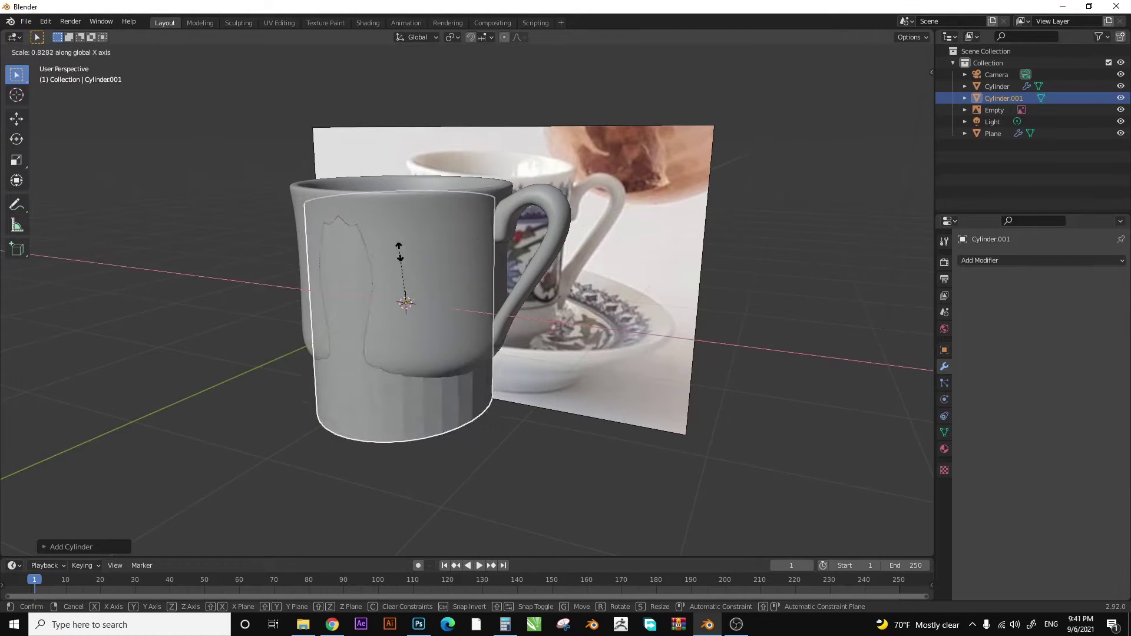
{"action": "key", "text": "z"}
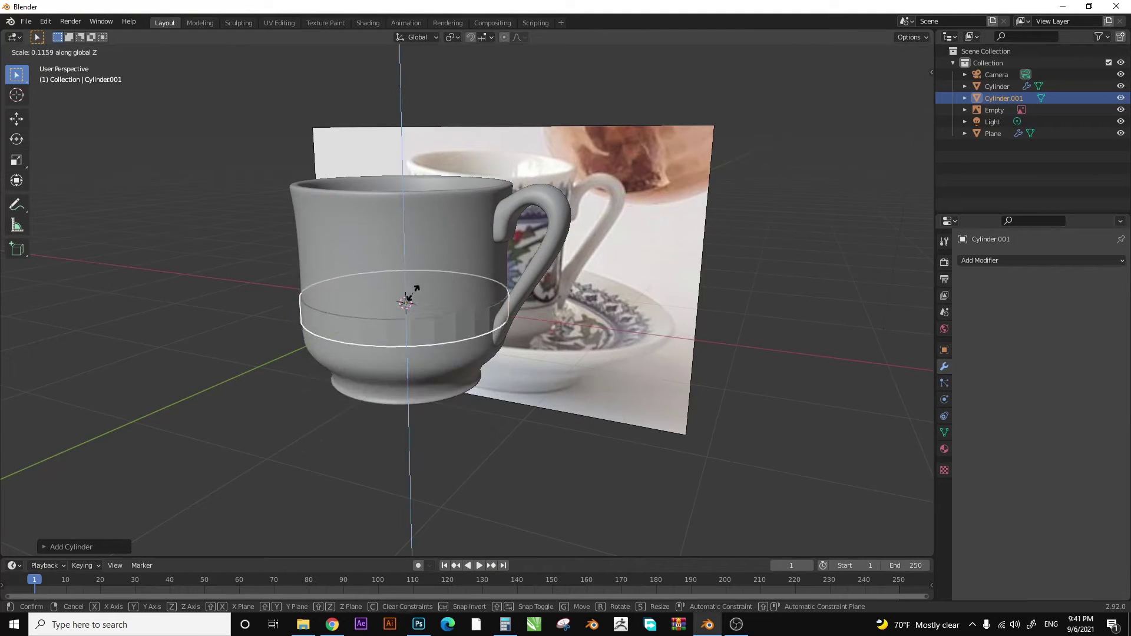
{"action": "left_click", "coordinate": [413, 293]}
- Lower the disc vertically below the cup and scale it wider
{"action": "key", "text": "KP_1"}
{"action": "key", "text": "g"}
{"action": "key", "text": "z"}
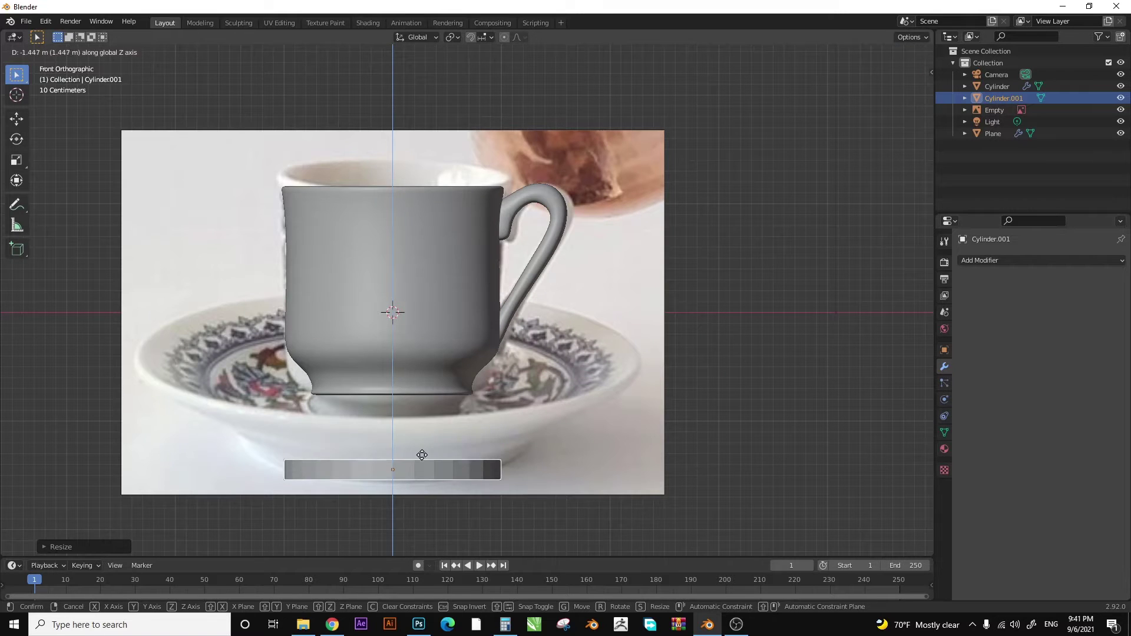
{"action": "left_click", "coordinate": [735, 252]}
{"action": "key", "text": "s"}
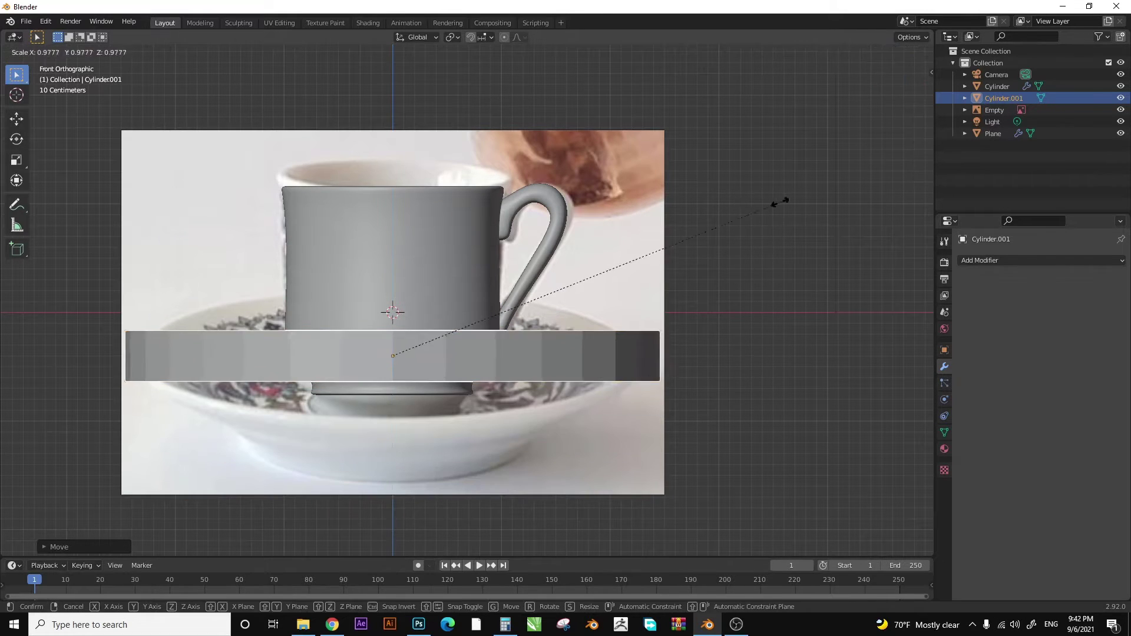
{"action": "left_click", "coordinate": [738, 208]}
- Enter Edit Mode on the disc in face select mode with nothing selected
{"action": "key", "text": "Tab"}
{"action": "middle_click_drag", "start_coordinate": [485, 387], "coordinate": [631, 260]}
{"action": "key", "text": "3"}
{"action": "key", "text": "alt+a"}
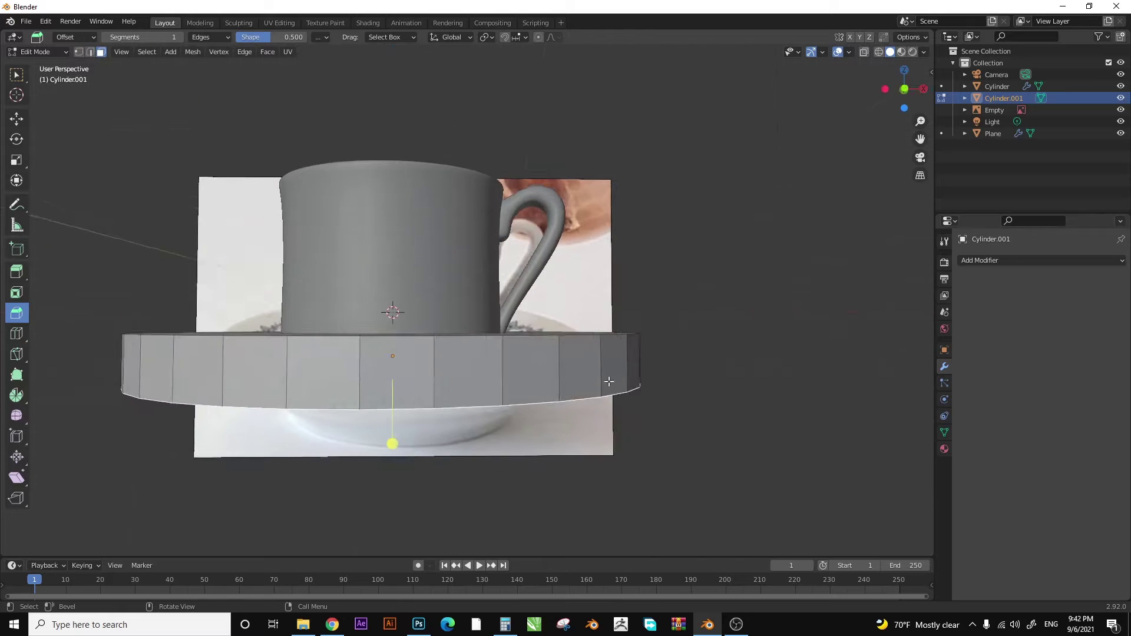
{"action": "key", "text": "KP_1"}
{"action": "middle_click_drag", "start_coordinate": [595, 386], "coordinate": [577, 352]}
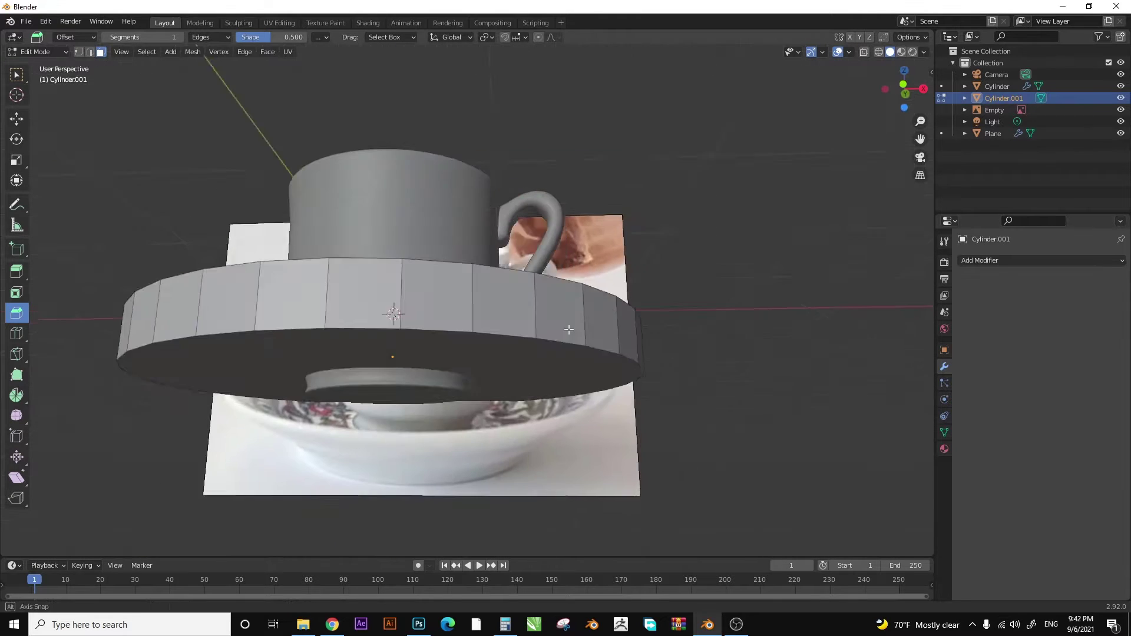
{"action": "key", "text": "KP_1"}
- Extrude the disc's bottom downward and narrow it into the saucer base
{"action": "key", "text": "g"}
{"action": "key", "text": "z"}
{"action": "left_click", "coordinate": [577, 382]}
{"action": "key", "text": "s"}
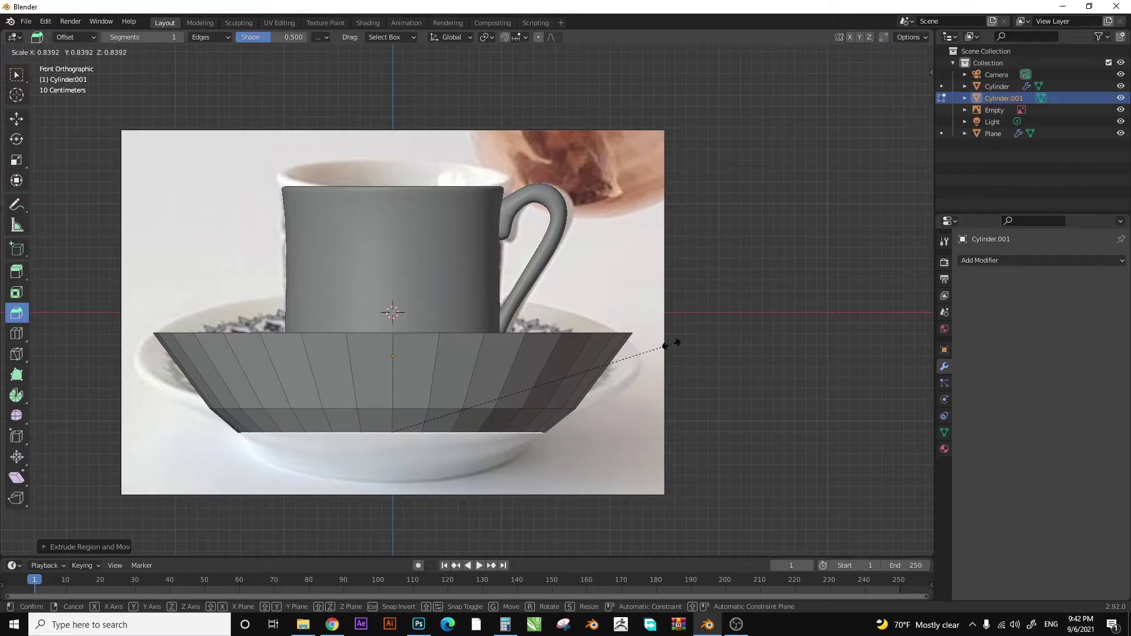
{"action": "left_click", "coordinate": [583, 377]}
{"action": "middle_click_drag", "start_coordinate": [583, 376], "coordinate": [661, 323]}
- Move the saucer's top rim loop vertically to slope the rim
{"action": "left_click", "coordinate": [603, 359], "text": "alt"}
{"action": "key", "text": "KP_1"}
{"action": "key", "text": "g"}
{"action": "key", "text": "z"}
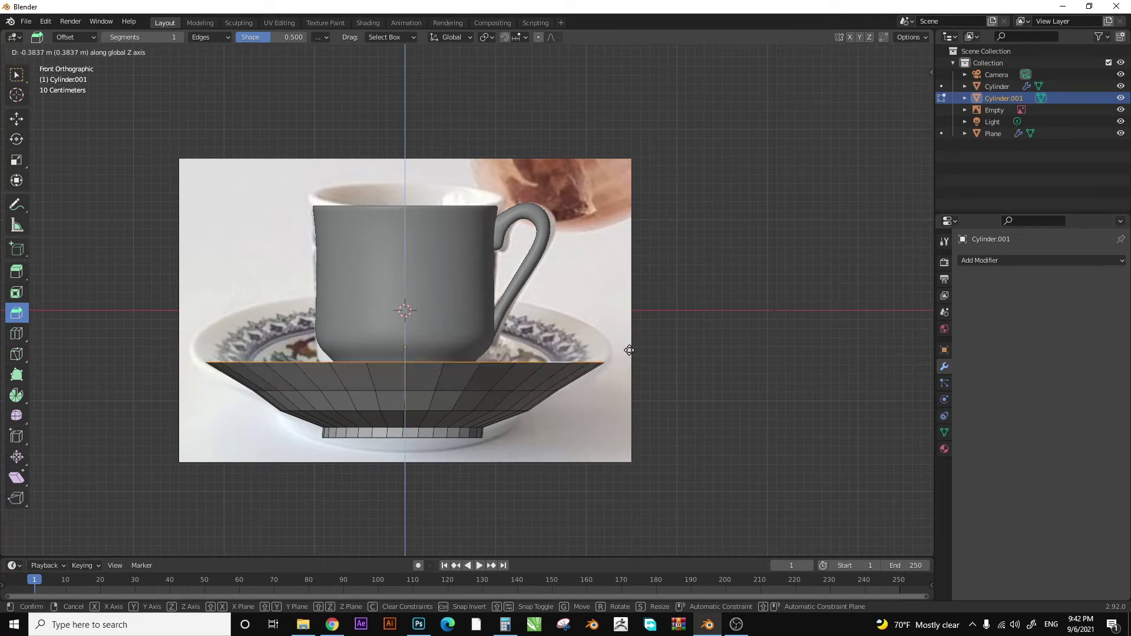
{"action": "left_click", "coordinate": [636, 370]}
{"action": "middle_click_drag", "start_coordinate": [636, 370], "coordinate": [575, 373]}
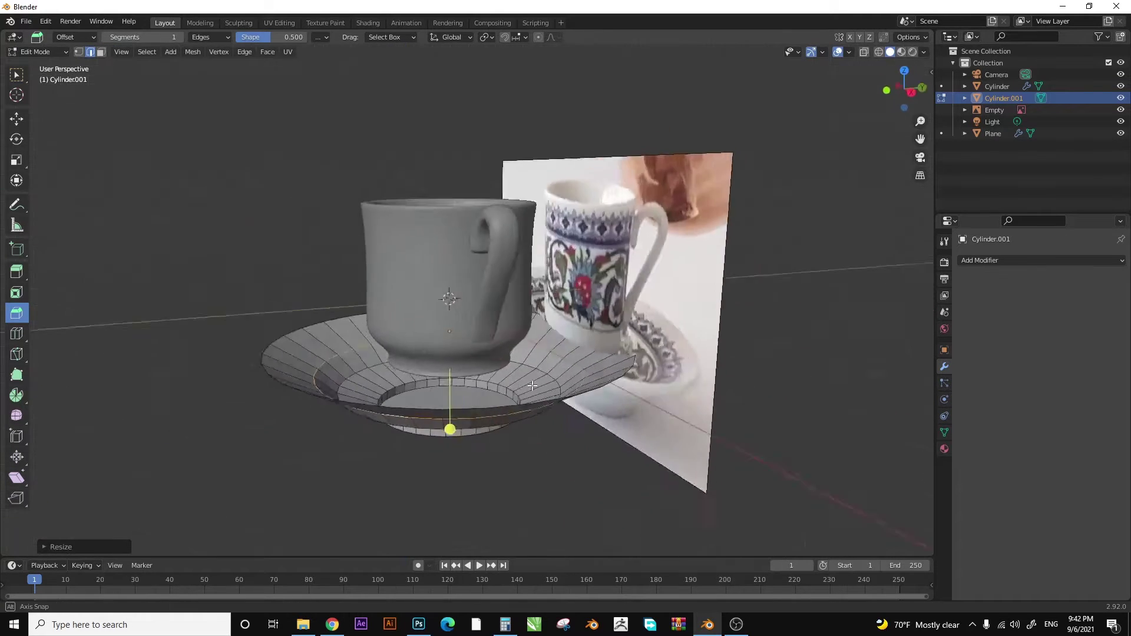
- Toggle Edit Mode on the saucer while orbiting to review its shape
{"action": "key", "text": "Tab"}
{"action": "scroll", "coordinate": [597, 417], "scroll_direction": "down", "scroll_amount": 3}
{"action": "key", "text": "Tab"}
{"action": "scroll", "coordinate": [543, 345], "scroll_direction": "up", "scroll_amount": 3}
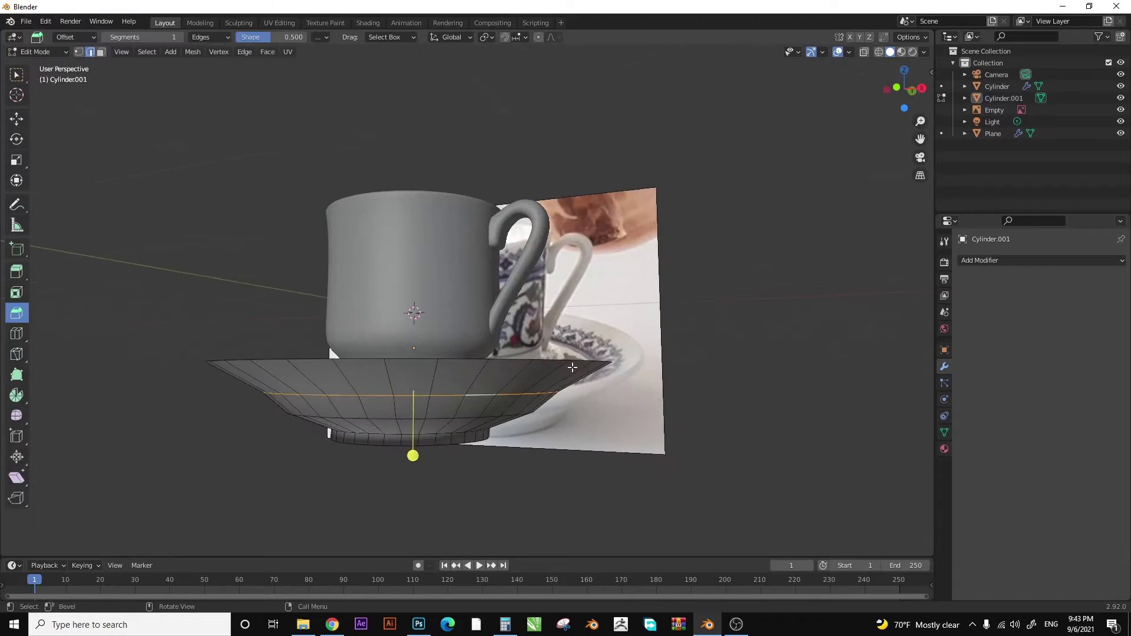
{"action": "mouse_move", "coordinate": [542, 344]}
{"action": "middle_mouse_down"}
{"action": "mouse_move", "coordinate": [593, 358]}
{"action": "mouse_move", "coordinate": [495, 409]}
{"action": "middle_mouse_up"}
{"action": "key", "text": "Tab"}
{"action": "key", "text": "Tab"}
- Refine the saucer's inner ring and lower its base edges
{"action": "scroll", "coordinate": [495, 412], "scroll_direction": "up", "scroll_amount": 2}
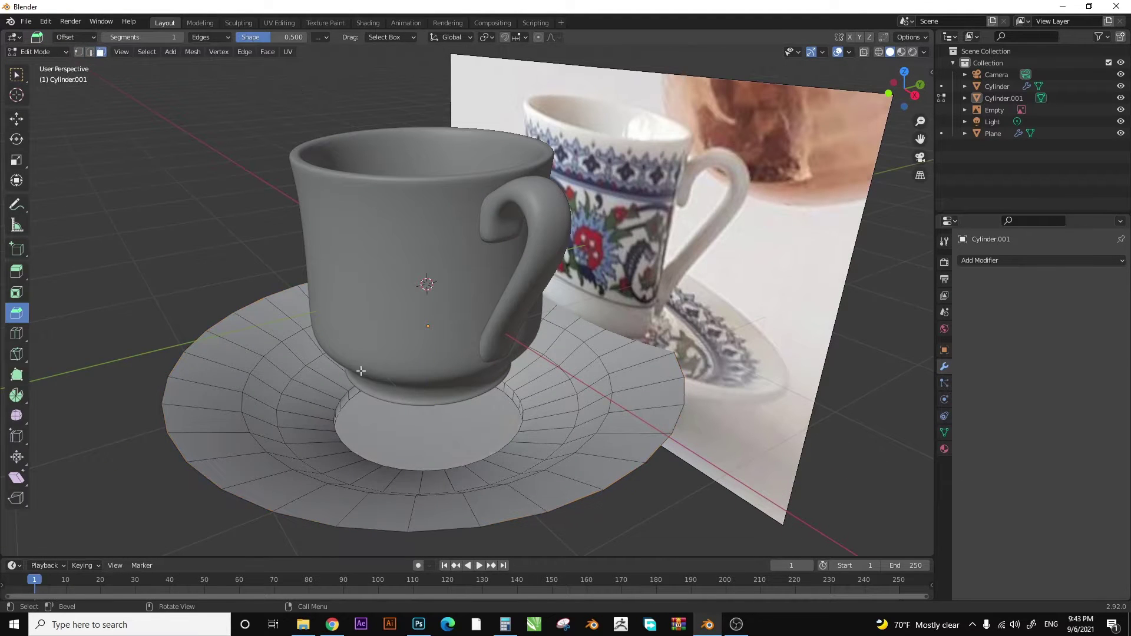
{"action": "left_click", "coordinate": [612, 348]}
{"action": "key", "text": "KP_1"}
{"action": "scroll", "coordinate": [609, 345], "scroll_direction": "up", "scroll_amount": 3}
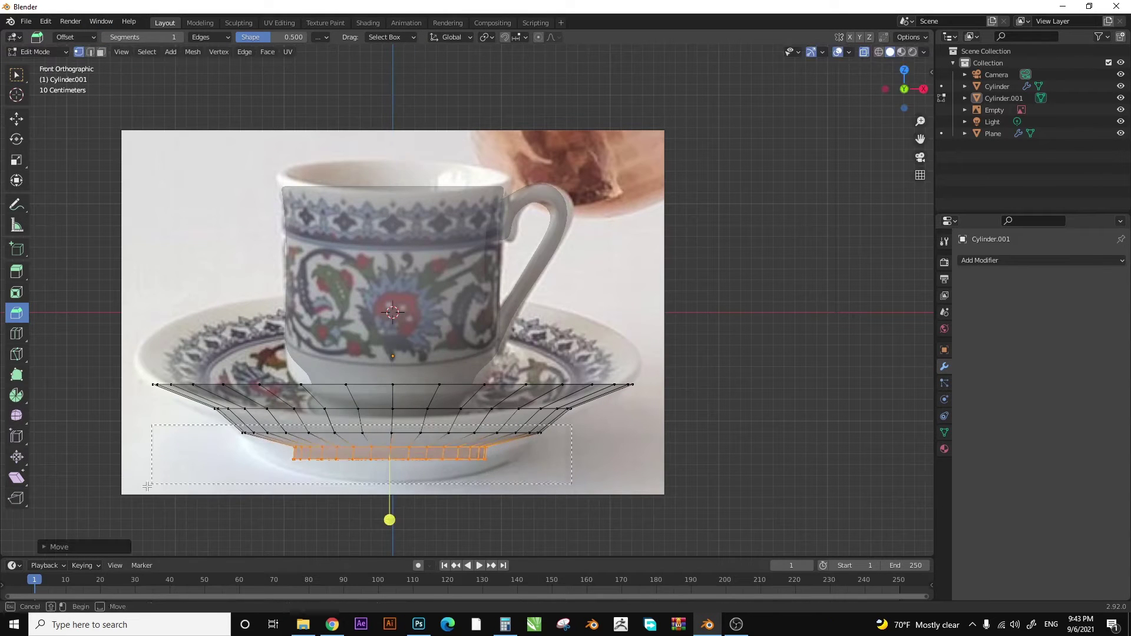
{"action": "left_click", "coordinate": [510, 416]}
{"action": "middle_click_drag", "start_coordinate": [510, 416], "coordinate": [532, 347]}
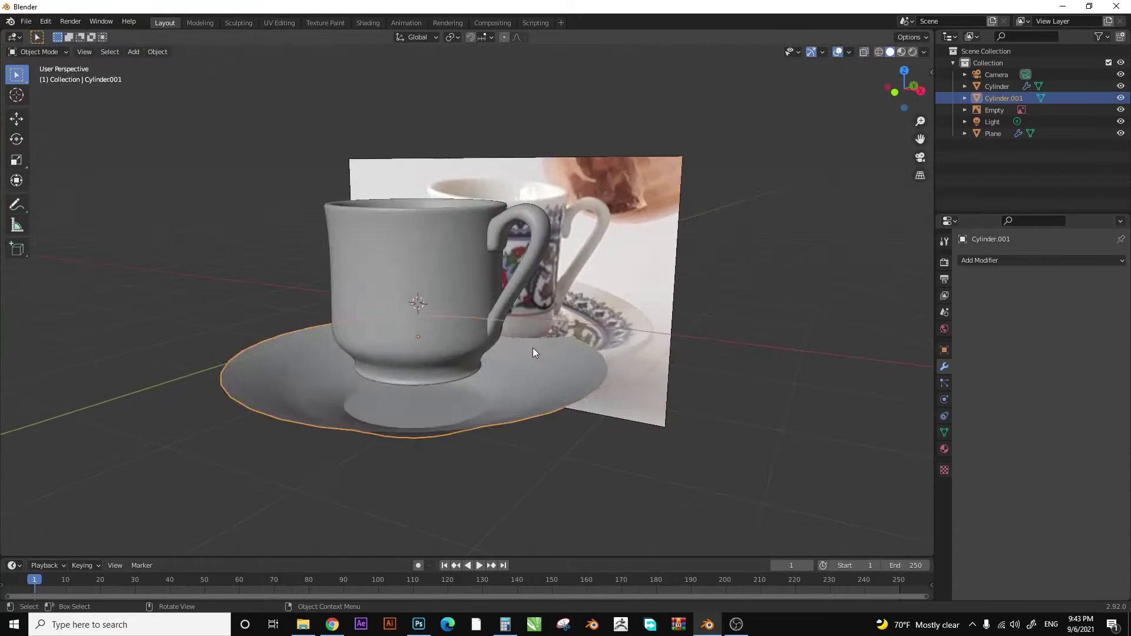
- Extrude the saucer base down into a foot and leave Edit Mode
{"action": "left_click", "coordinate": [16, 272]}
{"action": "scroll", "coordinate": [409, 413], "scroll_direction": "up", "scroll_amount": 1}
{"action": "mouse_move", "coordinate": [408, 454]}
{"action": "left_mouse_down"}
{"action": "mouse_move", "coordinate": [409, 435]}
{"action": "mouse_move", "coordinate": [409, 462]}
{"action": "left_mouse_up"}
{"action": "key", "text": "Tab"}
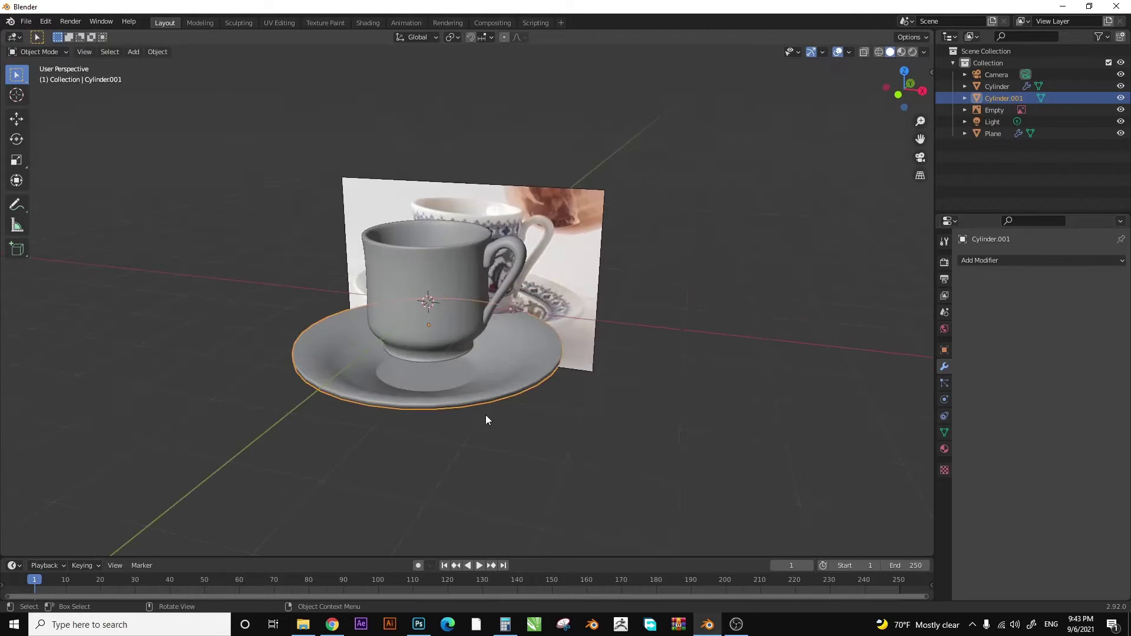
{"action": "scroll", "coordinate": [424, 422], "scroll_direction": "up", "scroll_amount": 3}
{"action": "middle_click_drag", "start_coordinate": [425, 421], "coordinate": [374, 521]}
- Add a Subdivision Surface modifier at viewport level 1 to the saucer
{"action": "left_click", "coordinate": [1024, 260]}
{"action": "left_click", "coordinate": [881, 454]}
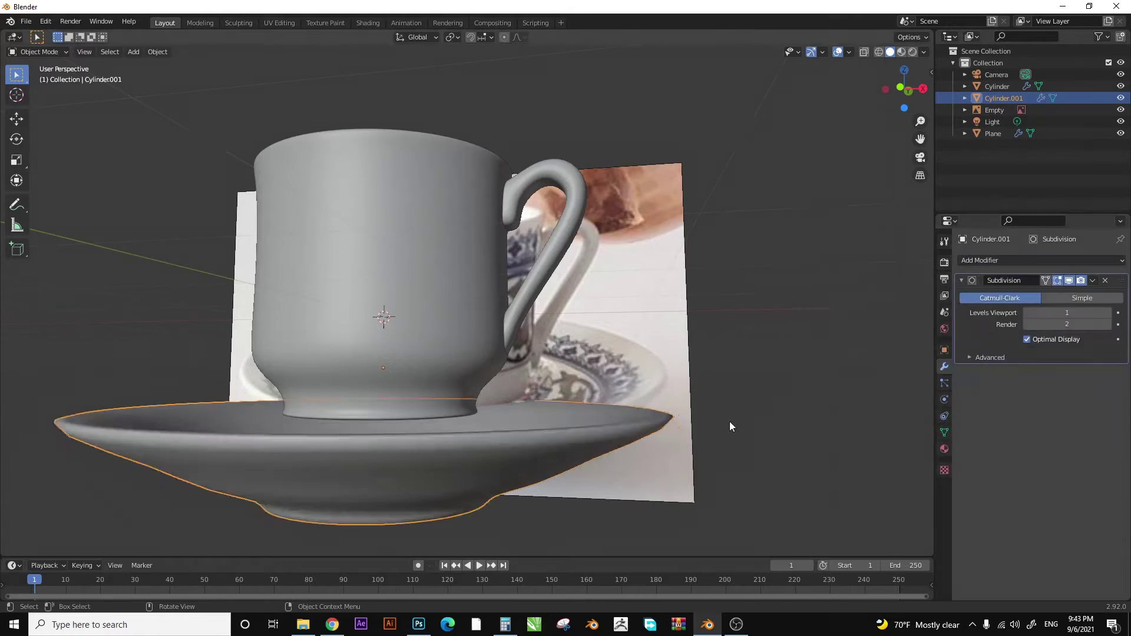
{"action": "mouse_move", "coordinate": [730, 422]}
{"action": "middle_mouse_down"}
{"action": "mouse_move", "coordinate": [543, 350]}
{"action": "mouse_move", "coordinate": [510, 443]}
{"action": "mouse_move", "coordinate": [574, 402]}
{"action": "mouse_move", "coordinate": [531, 377]}
{"action": "middle_mouse_up"}
{"action": "key", "text": "Tab"}
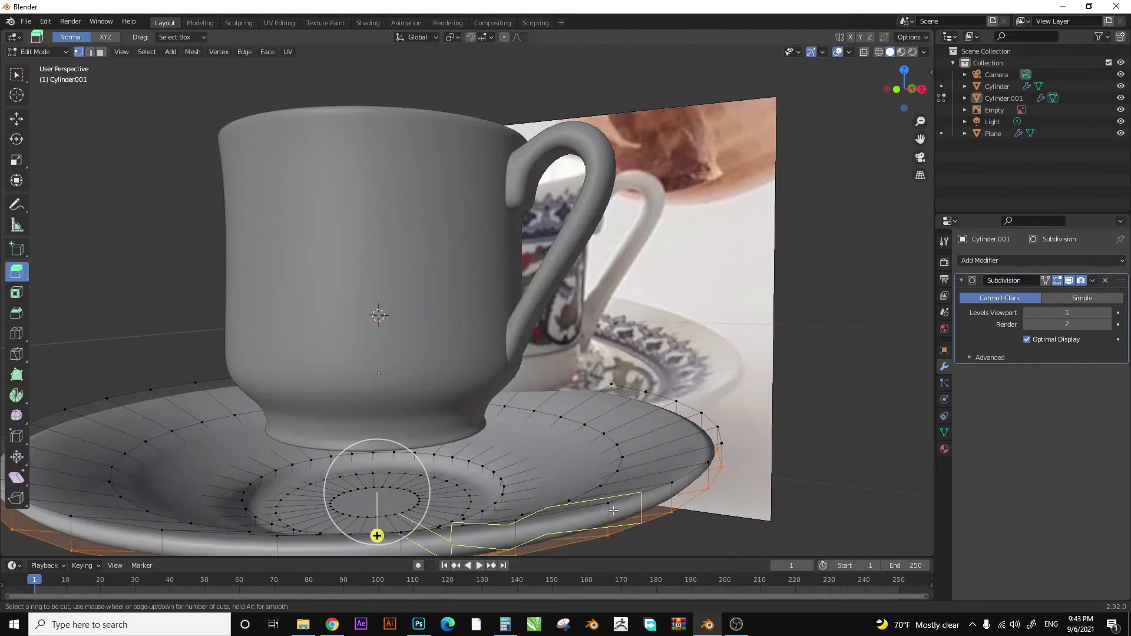
{"action": "key", "text": "Tab"}
{"action": "scroll", "coordinate": [523, 391], "scroll_direction": "down", "scroll_amount": 3}
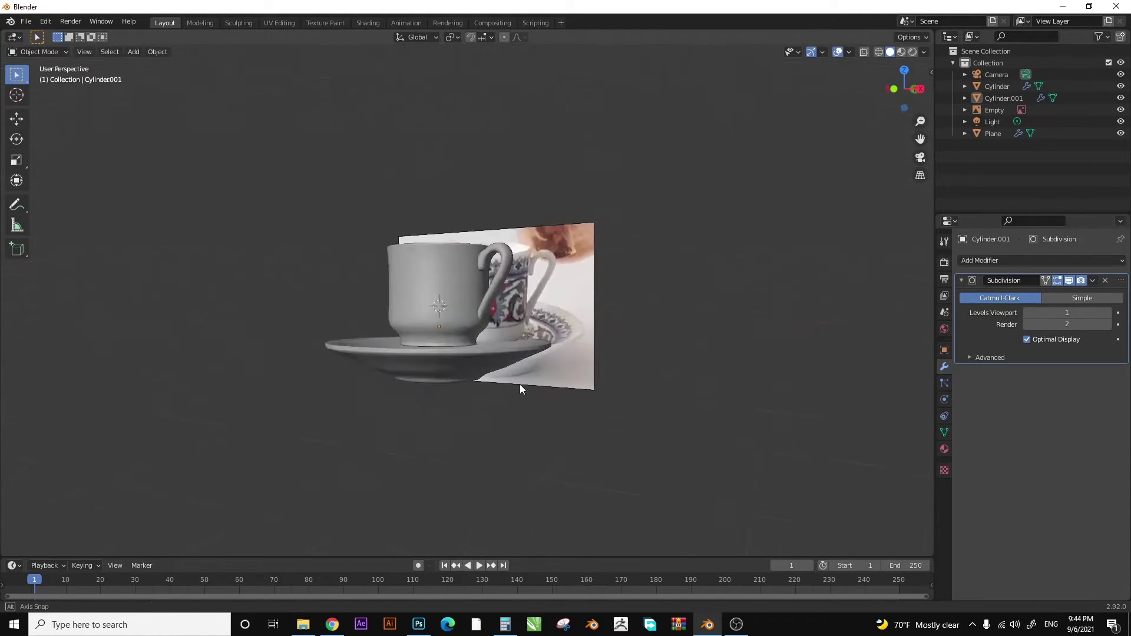
- Compare the smoothed saucer in and out of Edit Mode, then reselect it from the front
{"action": "key", "text": "Tab"}
{"action": "scroll", "coordinate": [520, 384], "scroll_direction": "up", "scroll_amount": 2}
{"action": "key", "text": "Tab"}
{"action": "mouse_move", "coordinate": [541, 425]}
{"action": "middle_mouse_down"}
{"action": "mouse_move", "coordinate": [580, 395]}
{"action": "mouse_move", "coordinate": [515, 404]}
{"action": "middle_mouse_up"}
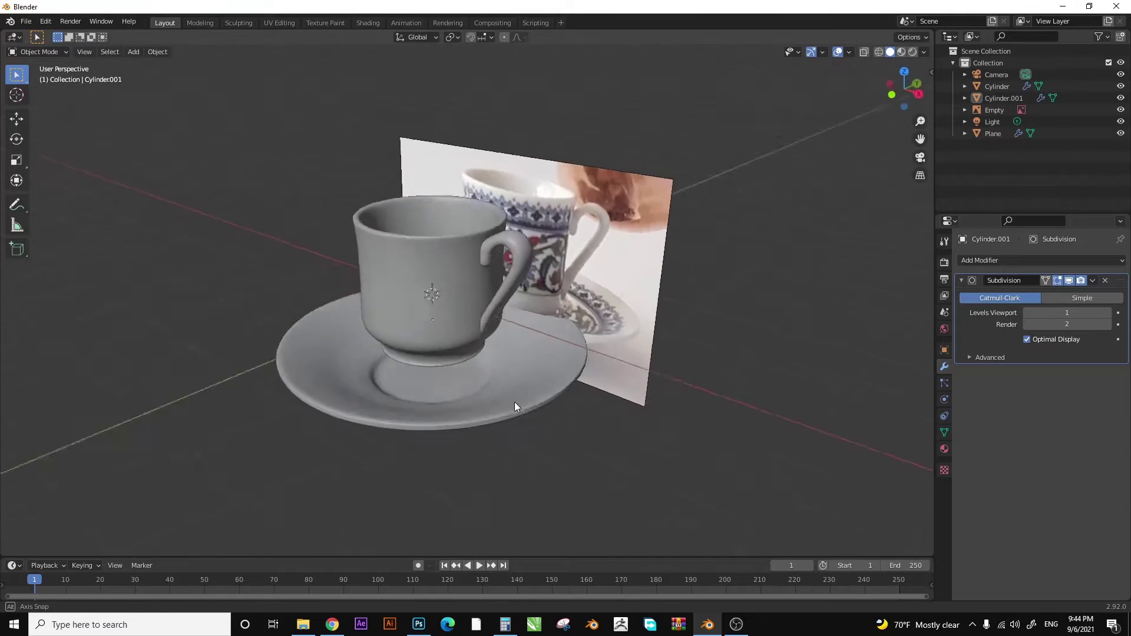
{"action": "left_click", "coordinate": [515, 404]}
- Cancel a saucer resize, orbit the scene and select then deselect the reference image
{"action": "key", "text": "s"}
{"action": "right_click", "coordinate": [732, 325]}
{"action": "scroll", "coordinate": [658, 344], "scroll_direction": "down", "scroll_amount": 3}
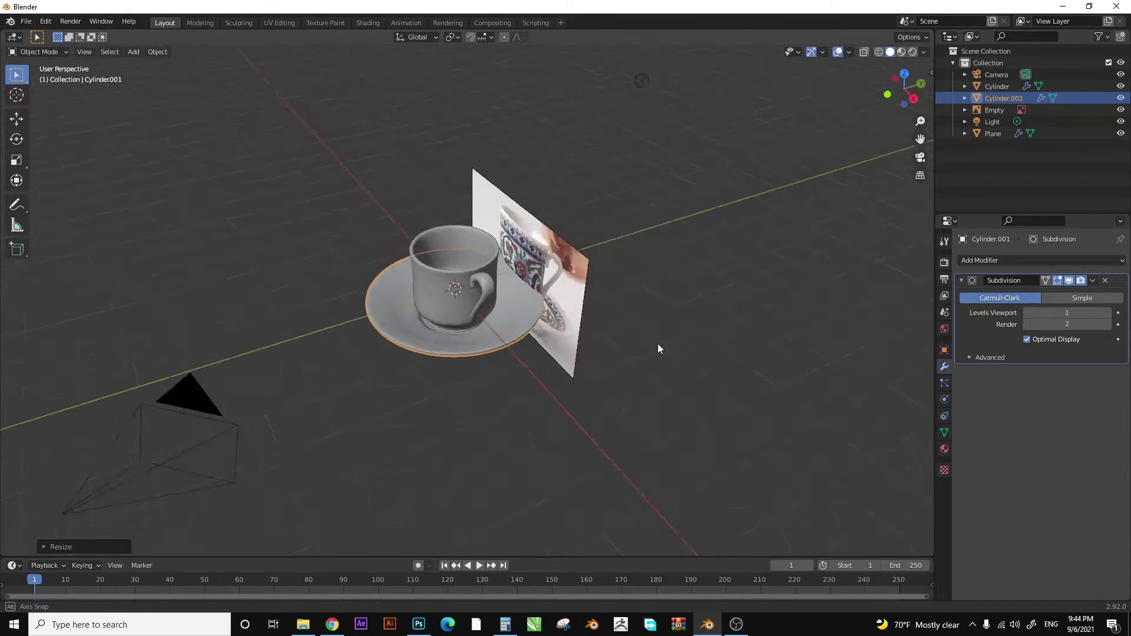
{"action": "mouse_move", "coordinate": [657, 344]}
{"action": "middle_mouse_down"}
{"action": "mouse_move", "coordinate": [550, 370]}
{"action": "mouse_move", "coordinate": [589, 354]}
{"action": "mouse_move", "coordinate": [568, 349]}
{"action": "mouse_move", "coordinate": [623, 455]}
{"action": "mouse_move", "coordinate": [545, 373]}
{"action": "mouse_move", "coordinate": [636, 388]}
{"action": "mouse_move", "coordinate": [652, 361]}
{"action": "mouse_move", "coordinate": [681, 498]}
{"action": "mouse_move", "coordinate": [448, 394]}
{"action": "mouse_move", "coordinate": [544, 392]}
{"action": "mouse_move", "coordinate": [569, 334]}
{"action": "mouse_move", "coordinate": [700, 355]}
{"action": "mouse_move", "coordinate": [549, 342]}
{"action": "mouse_move", "coordinate": [610, 355]}
{"action": "mouse_move", "coordinate": [507, 355]}
{"action": "mouse_move", "coordinate": [575, 341]}
{"action": "mouse_move", "coordinate": [578, 374]}
{"action": "mouse_move", "coordinate": [612, 344]}
{"action": "middle_mouse_up"}
{"action": "left_click", "coordinate": [550, 370]}
{"action": "scroll", "coordinate": [556, 359], "scroll_direction": "up", "scroll_amount": 3}
{"action": "left_click", "coordinate": [624, 454]}
{"action": "scroll", "coordinate": [626, 422], "scroll_direction": "down", "scroll_amount": 3}
{"action": "scroll", "coordinate": [627, 422], "scroll_direction": "up", "scroll_amount": 3}
- Reposition a saucer edge loop in Edit Mode, cancelling a second rim move
{"action": "left_click", "coordinate": [544, 375]}
{"action": "key", "text": "Tab"}
{"action": "left_click", "coordinate": [652, 361], "text": "alt"}
{"action": "key", "text": "g"}
{"action": "left_click", "coordinate": [652, 357]}
{"action": "key", "text": "g"}
{"action": "key", "text": "y"}
{"action": "right_click", "coordinate": [655, 338]}
- Finish the saucer loop adjustment, leave Edit Mode and zoom around the scene
{"action": "left_click", "coordinate": [699, 348]}
{"action": "key", "text": "Tab"}
{"action": "scroll", "coordinate": [718, 360], "scroll_direction": "down", "scroll_amount": 3}
{"action": "scroll", "coordinate": [575, 341], "scroll_direction": "down", "scroll_amount": 2}
{"action": "scroll", "coordinate": [520, 345], "scroll_direction": "up", "scroll_amount": 4}
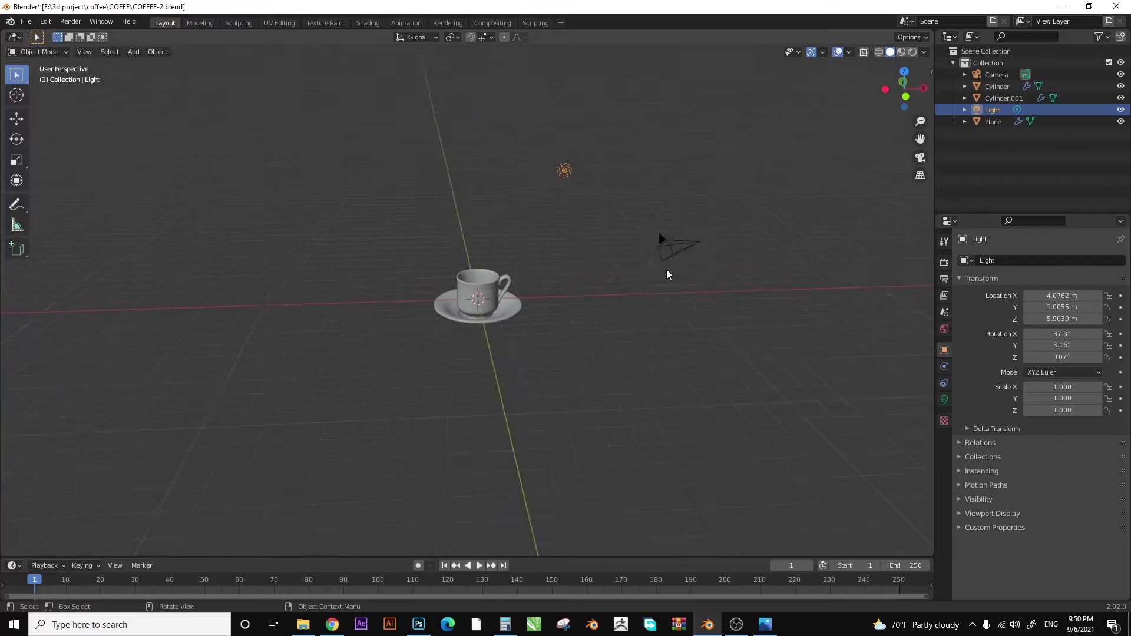
{"action": "scroll", "coordinate": [529, 270], "scroll_direction": "up", "scroll_amount": 5}
- Look through the scene camera and dolly it along its depth axis to frame the cup
{"action": "scroll", "coordinate": [557, 292], "scroll_direction": "up", "scroll_amount": 2}
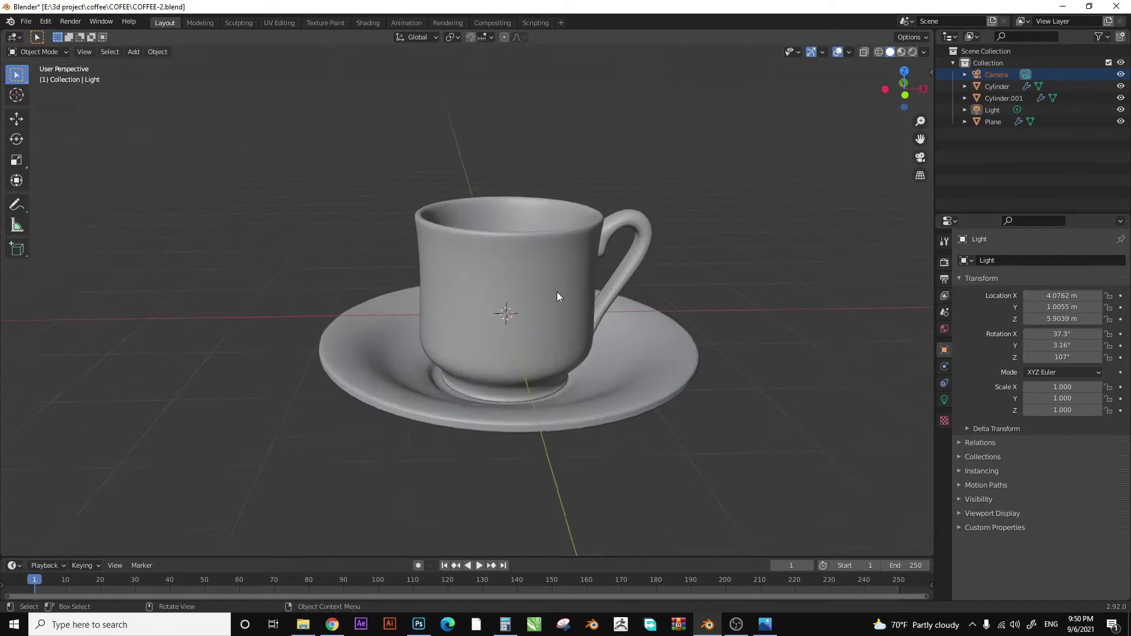
{"action": "middle_click_drag", "start_coordinate": [556, 292], "coordinate": [581, 283], "text": "shift"}
{"action": "key", "text": "KP_0"}
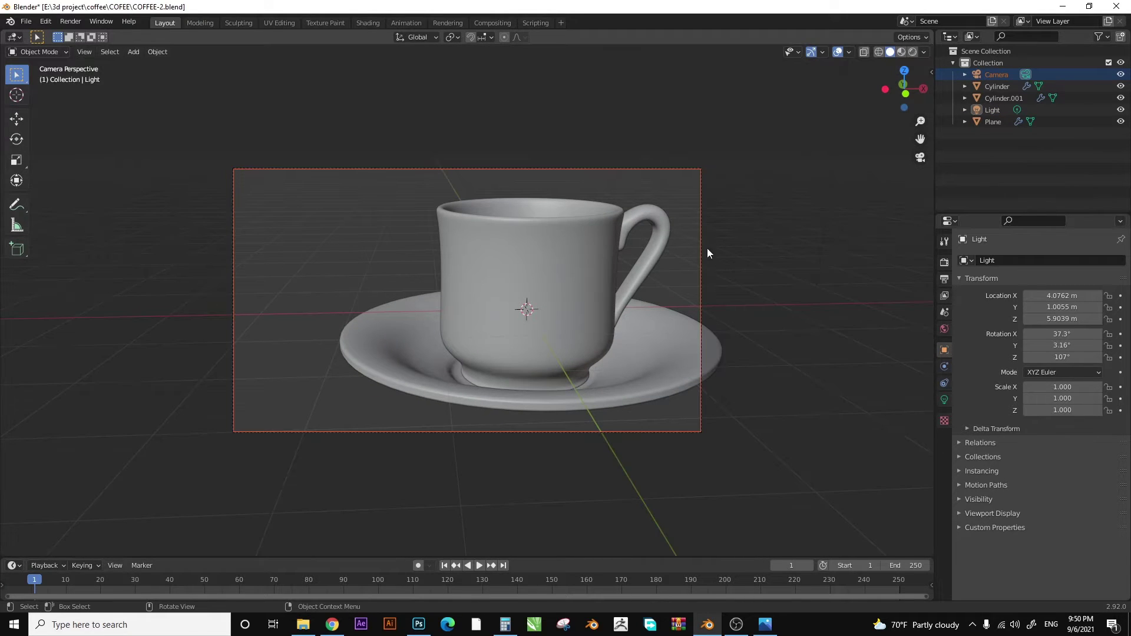
{"action": "key", "text": "g"}
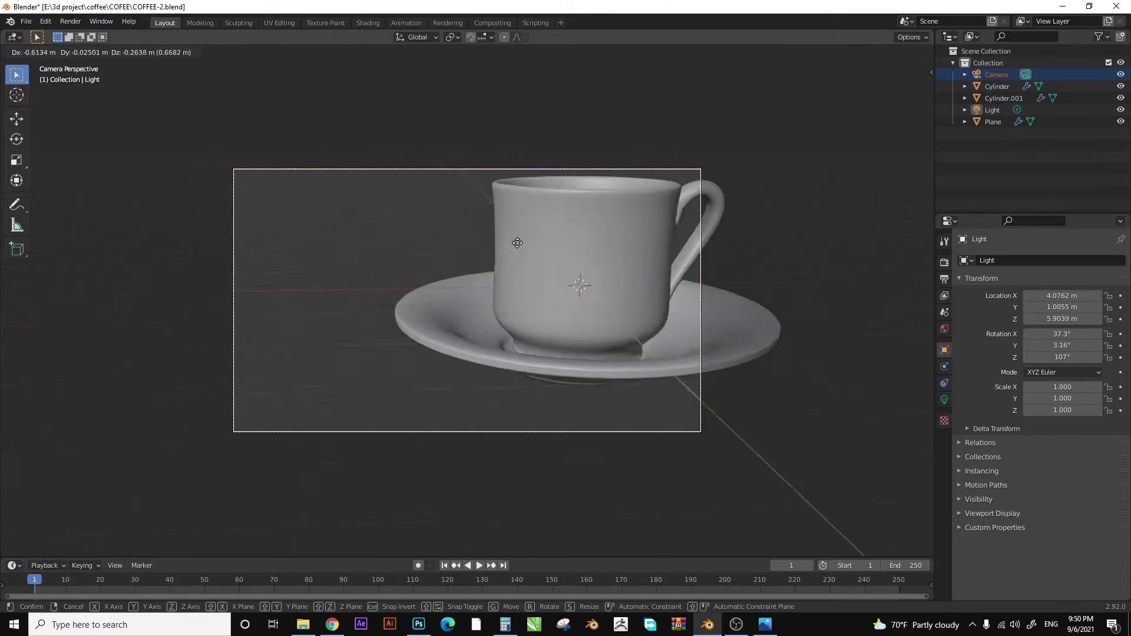
{"action": "key", "text": "Escape"}
{"action": "key", "text": "g"}
{"action": "key", "text": "z"}
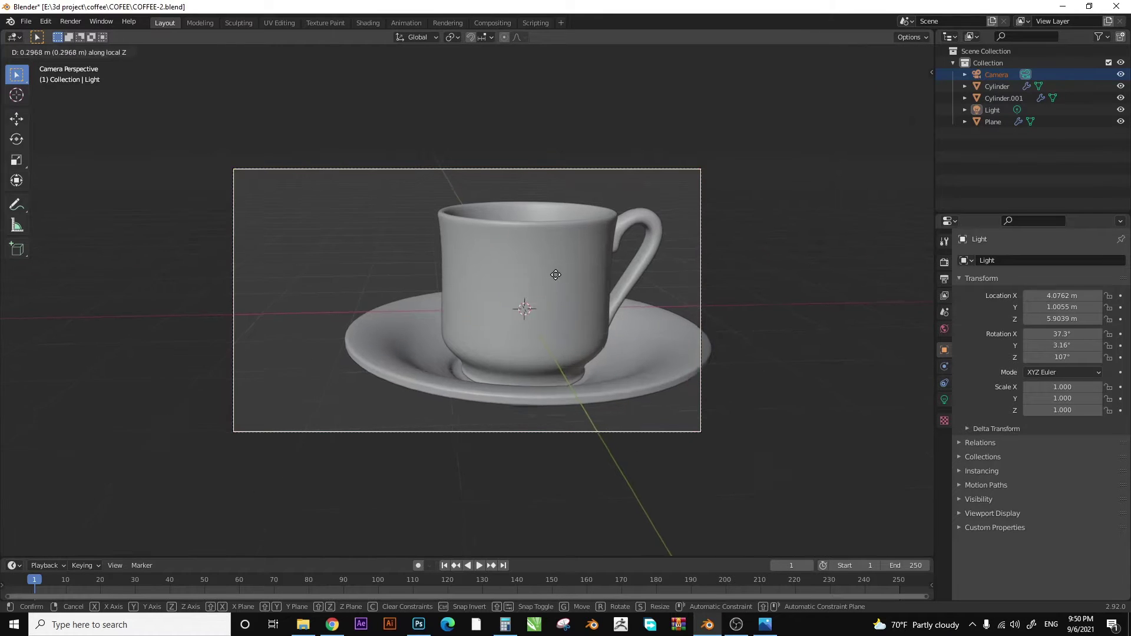
{"action": "key", "text": "z"}
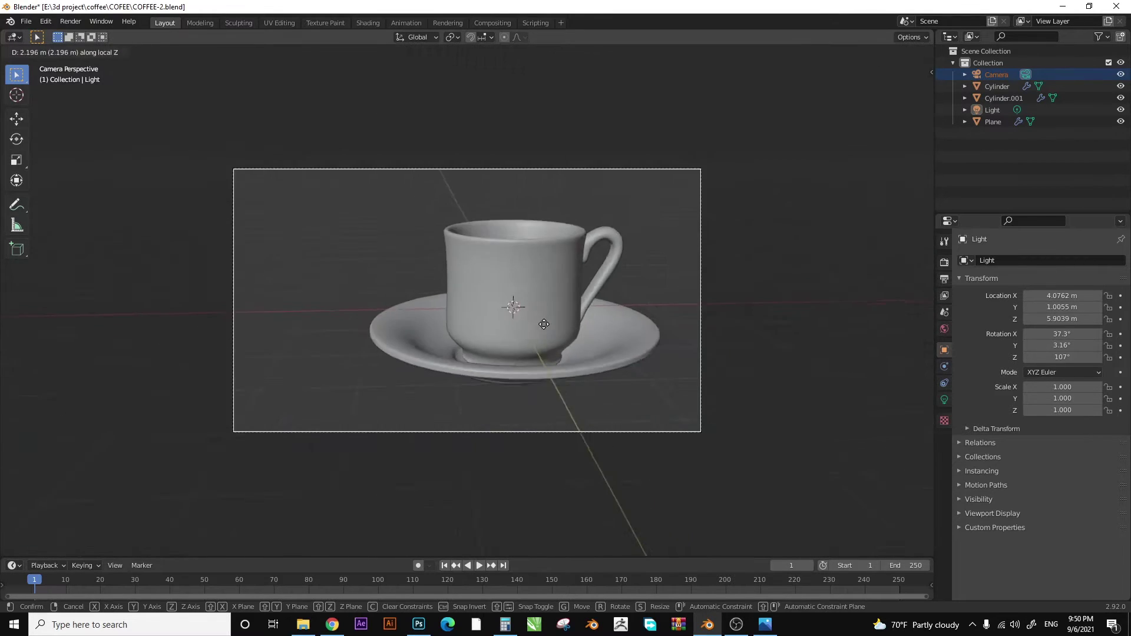
{"action": "left_click", "coordinate": [512, 347]}
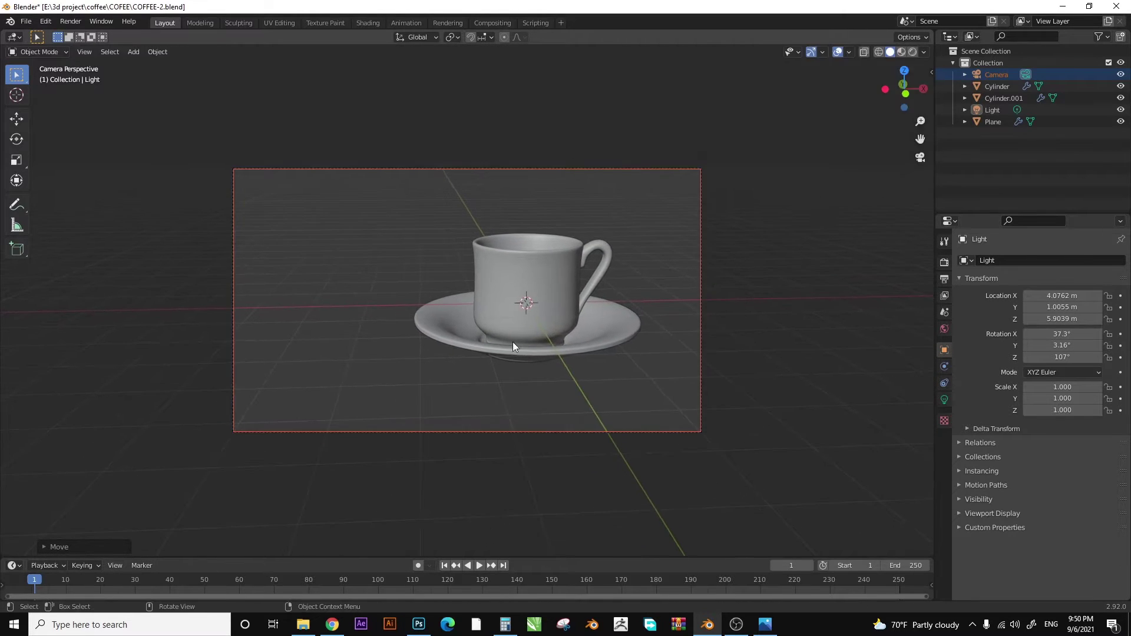
{"action": "left_click", "coordinate": [511, 377]}
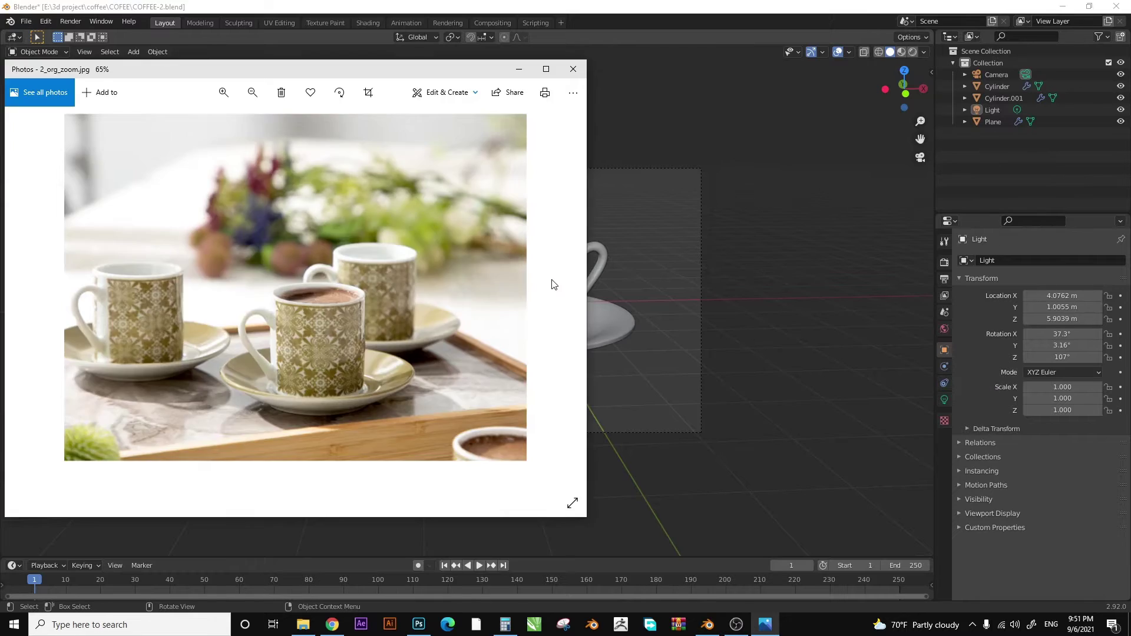
- Refit the camera view on the cup, then bring the reference photo window forward
{"action": "left_click", "coordinate": [618, 308]}
{"action": "key", "text": "KP_1"}
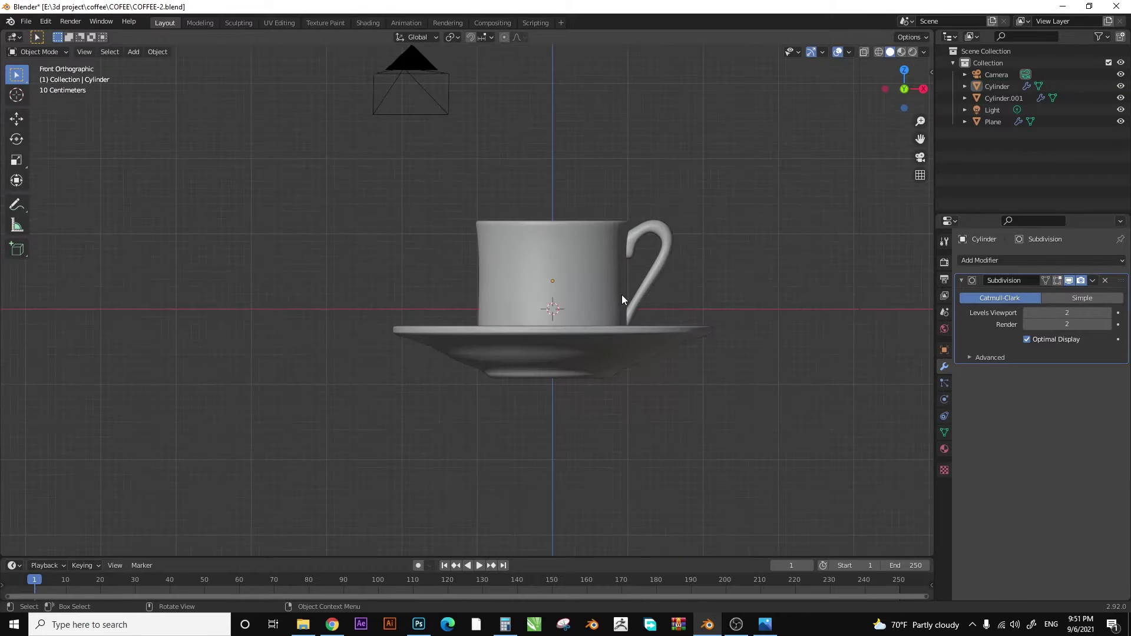
{"action": "key", "text": "KP_0"}
{"action": "key", "text": "Home"}
{"action": "left_click", "coordinate": [666, 289]}
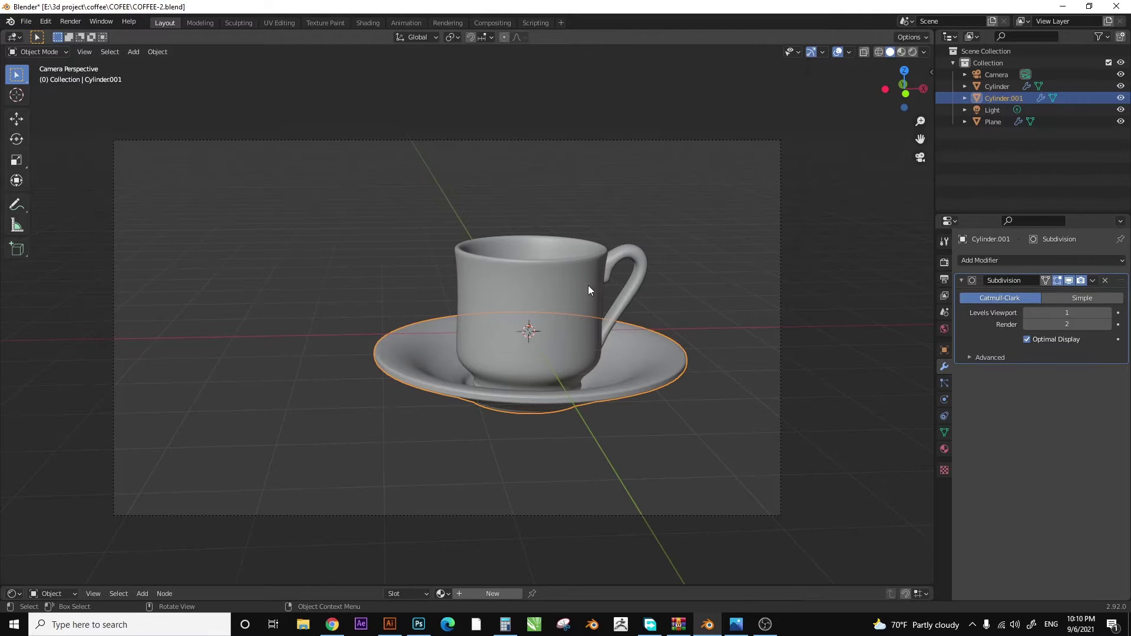
{"action": "key", "text": "alt+Tab"}
{"action": "scroll", "coordinate": [339, 359], "scroll_direction": "up", "scroll_amount": 2}
- Zoom in and out on the reference photo 2_org_zoom.jpg
{"action": "scroll", "coordinate": [345, 358], "scroll_direction": "down", "scroll_amount": 1}
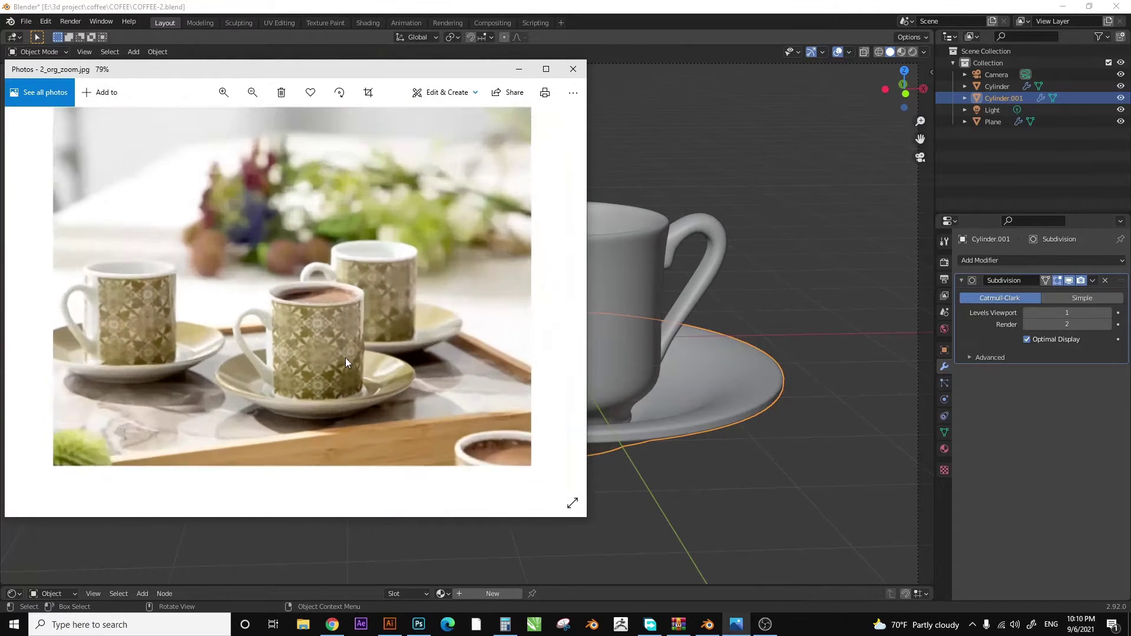
{"action": "scroll", "coordinate": [345, 362], "scroll_direction": "up", "scroll_amount": 1}
{"action": "scroll", "coordinate": [344, 363], "scroll_direction": "down", "scroll_amount": 1}
{"action": "scroll", "coordinate": [345, 362], "scroll_direction": "down", "scroll_amount": 1}
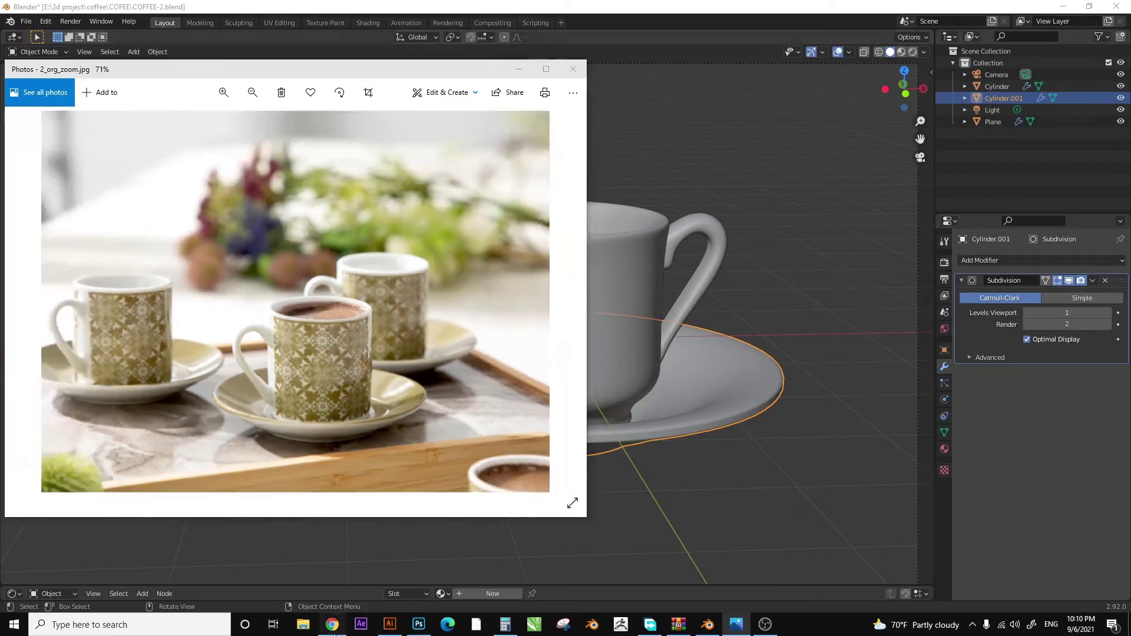
- Browse the Freepik seamless-patterns page in Chrome, then switch back
{"action": "key", "text": "alt+Tab"}
{"action": "scroll", "coordinate": [167, 349], "scroll_direction": "down", "scroll_amount": 10}
{"action": "scroll", "coordinate": [167, 349], "scroll_direction": "down", "scroll_amount": 5}
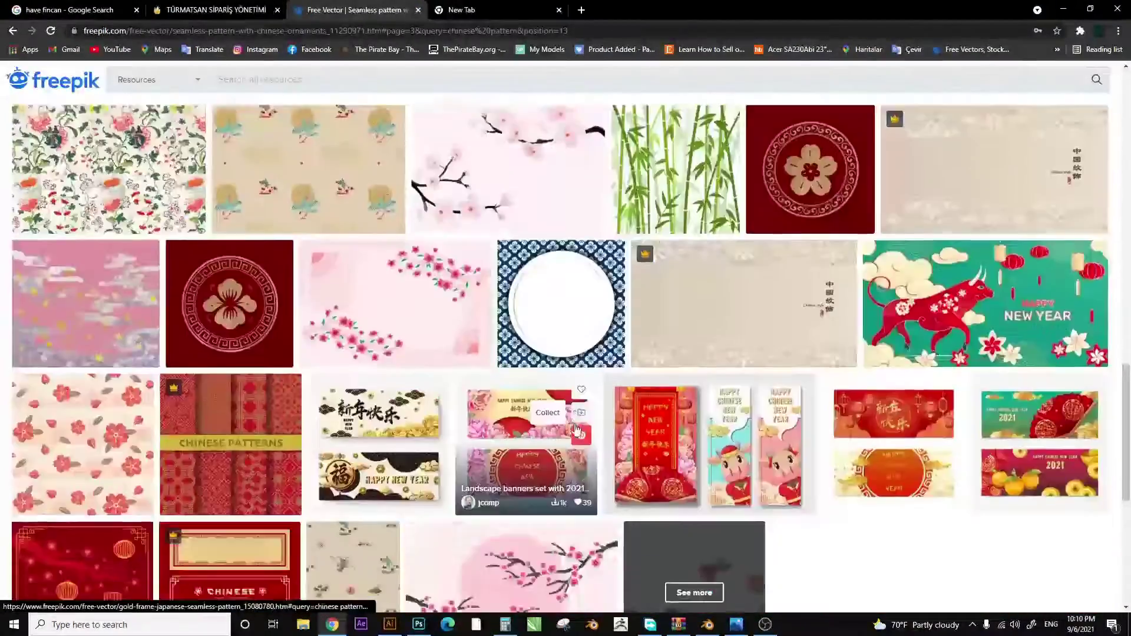
{"action": "scroll", "coordinate": [354, 295], "scroll_direction": "up", "scroll_amount": 10}
{"action": "scroll", "coordinate": [530, 265], "scroll_direction": "up", "scroll_amount": 5}
{"action": "key", "text": "alt+Tab"}
{"action": "key", "text": "alt+Tab"}
{"action": "key", "text": "alt+Tab"}
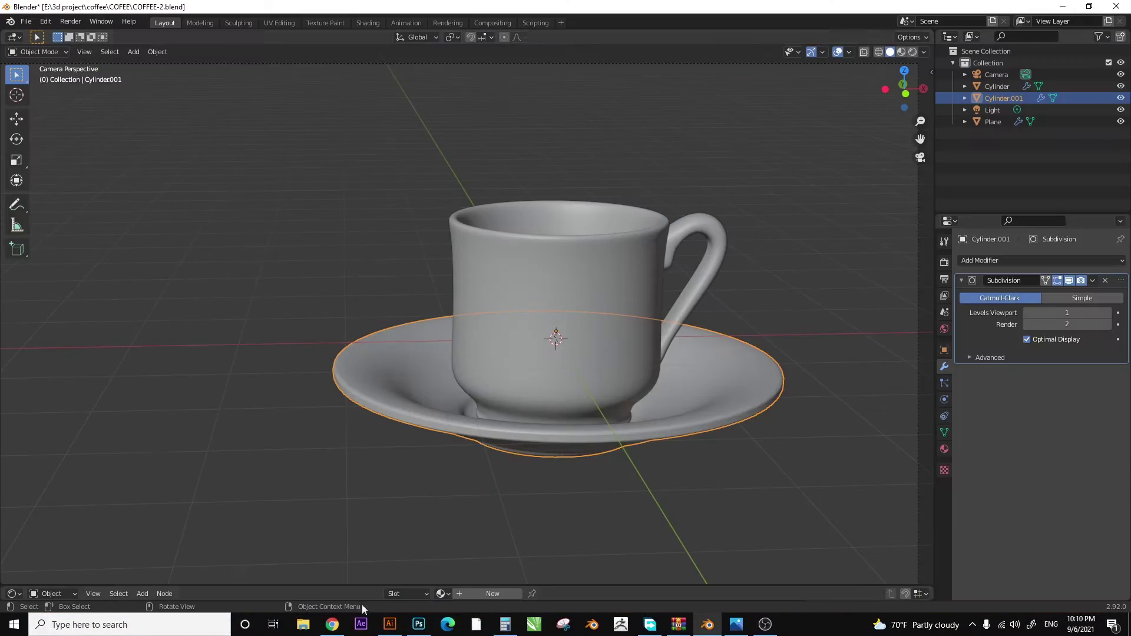
- Reproject the cup's UVs in UV Editing, switch to edge selection and deselect all
{"action": "key", "text": "ctrl+Page_Down"}
{"action": "key", "text": "ctrl+Page_Down"}
{"action": "key", "text": "ctrl+Page_Down"}
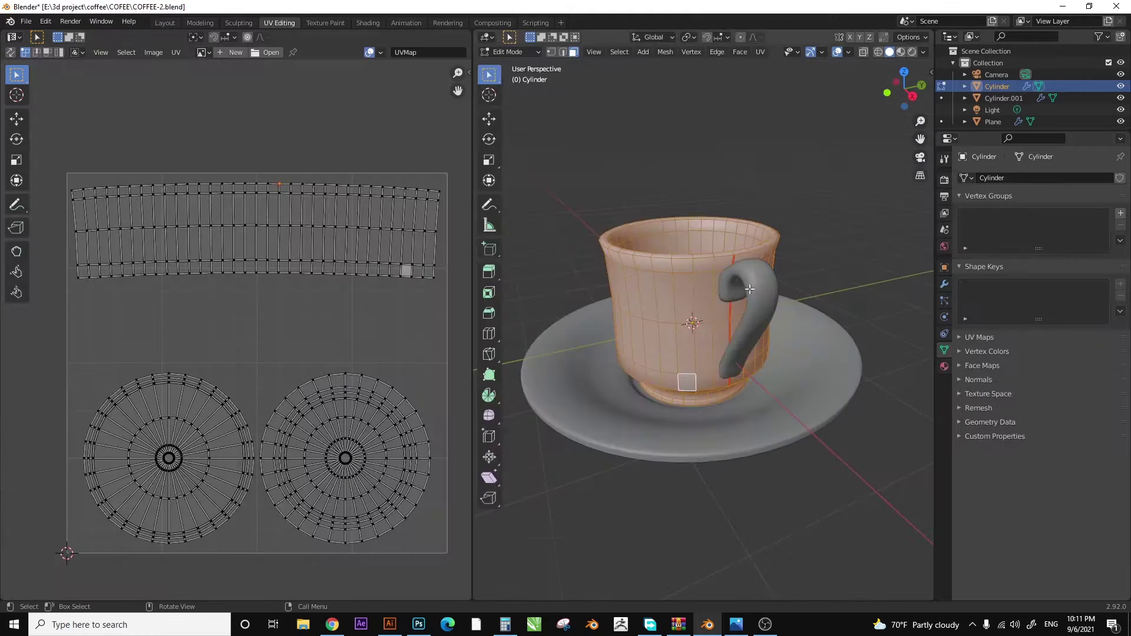
{"action": "left_click", "coordinate": [181, 52]}
{"action": "left_click", "coordinate": [354, 248]}
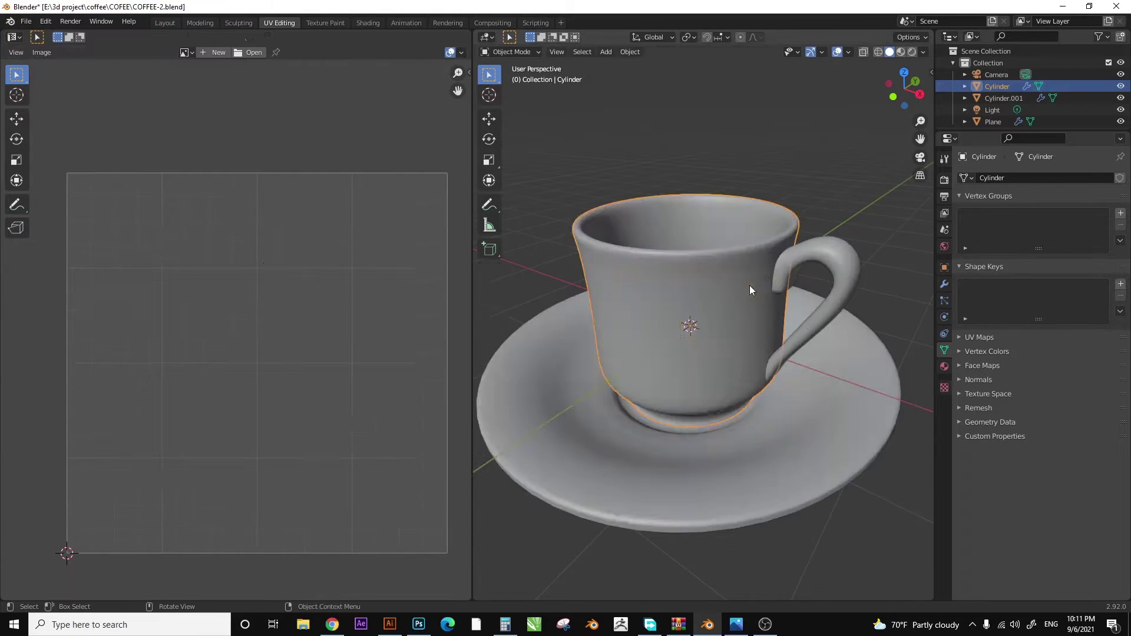
{"action": "mouse_move", "coordinate": [768, 275]}
{"action": "middle_mouse_down"}
{"action": "mouse_move", "coordinate": [766, 248]}
{"action": "mouse_move", "coordinate": [846, 287]}
{"action": "middle_mouse_up"}
{"action": "key", "text": "2"}
{"action": "right_click", "coordinate": [775, 287]}
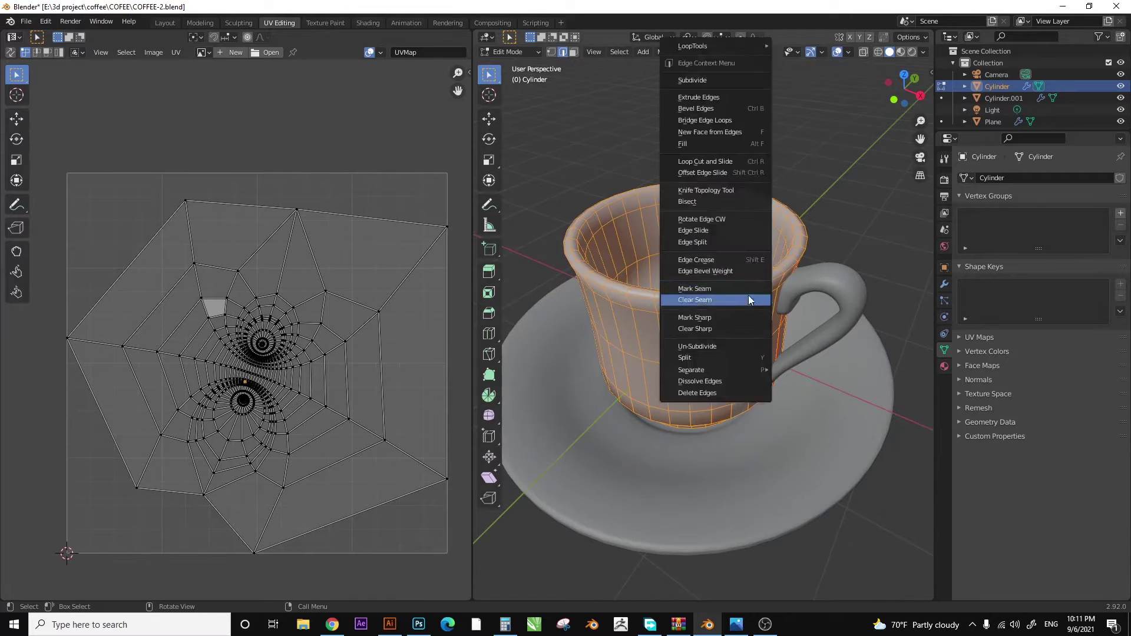
{"action": "scroll", "coordinate": [782, 179], "scroll_direction": "up", "scroll_amount": 3}
{"action": "key", "text": "alt+a"}
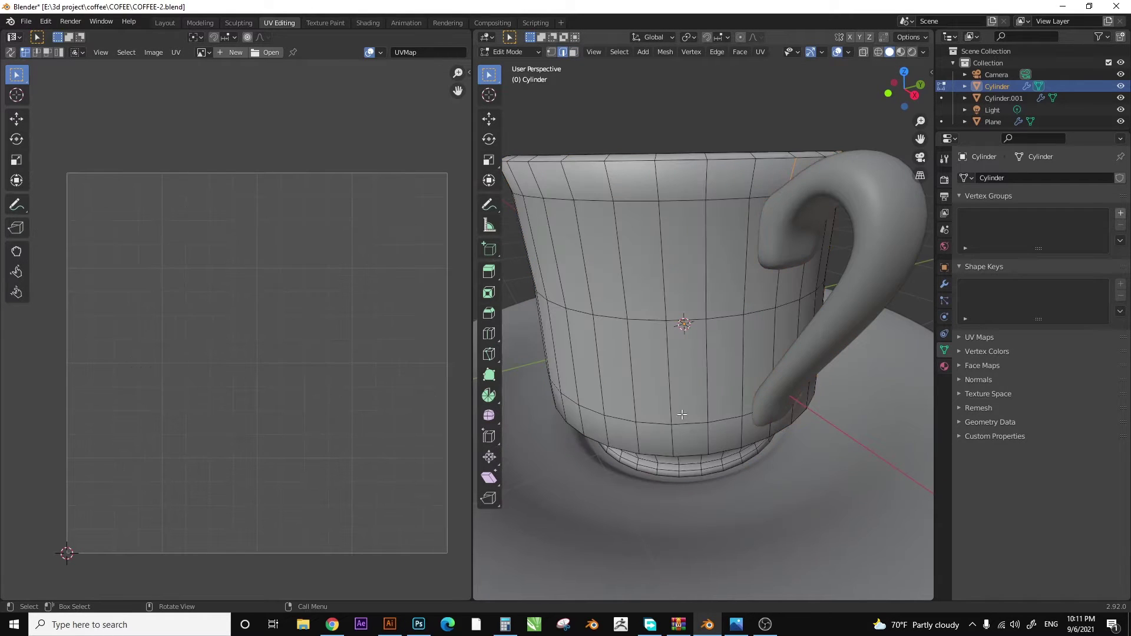
- Mark a seam on an edge down the cup's side and unwrap along it
{"action": "mouse_move", "coordinate": [687, 337]}
{"action": "middle_mouse_down"}
{"action": "mouse_move", "coordinate": [684, 321]}
{"action": "mouse_move", "coordinate": [730, 315]}
{"action": "mouse_move", "coordinate": [703, 357]}
{"action": "mouse_move", "coordinate": [725, 348]}
{"action": "middle_mouse_up"}
{"action": "right_click", "coordinate": [733, 315]}
{"action": "left_click", "coordinate": [734, 317]}
{"action": "key", "text": "a"}
{"action": "key", "text": "u"}
{"action": "left_click", "coordinate": [702, 153]}
- Unwrap the side faces, then rotate the strip 90° and fit it inside the UV square
{"action": "left_click", "coordinate": [175, 52]}
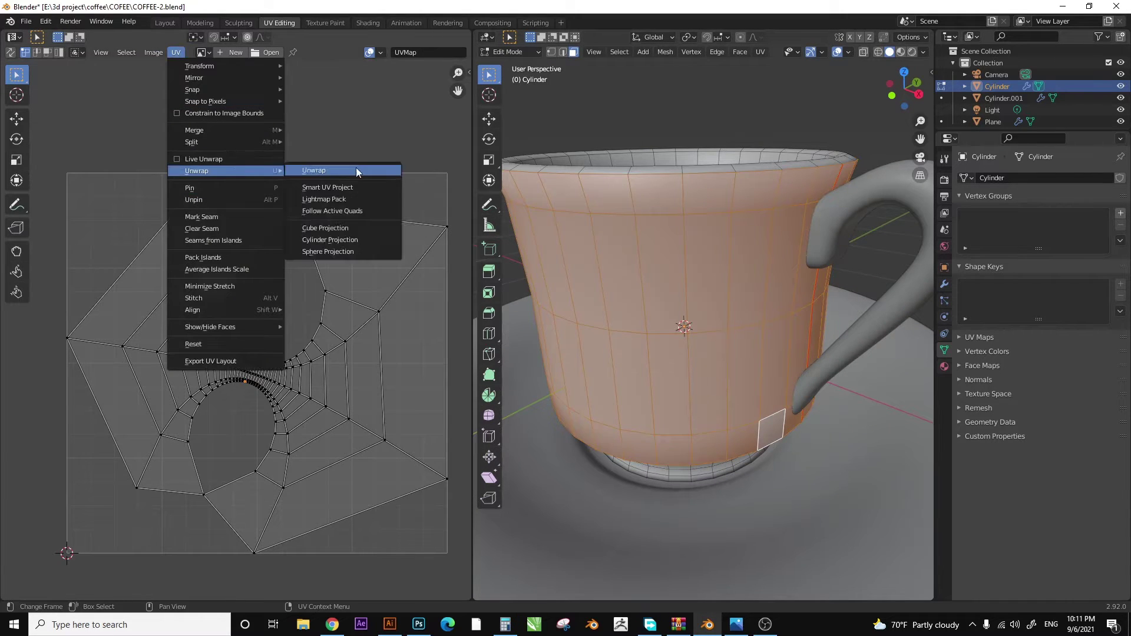
{"action": "left_click", "coordinate": [355, 167]}
{"action": "left_click", "coordinate": [661, 189]}
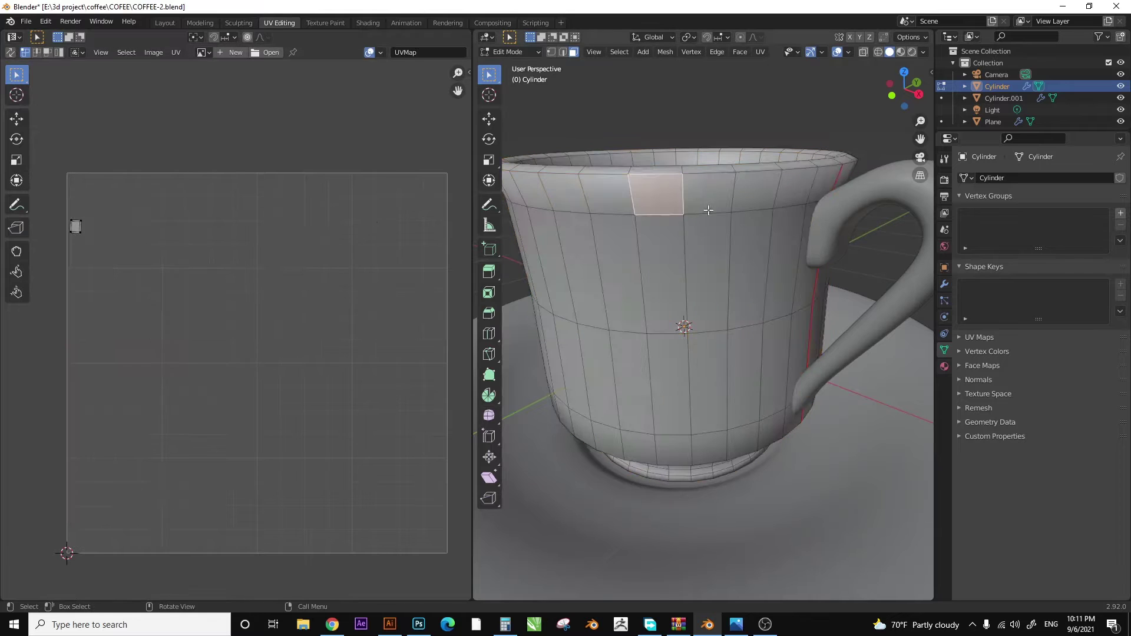
{"action": "left_click", "coordinate": [731, 197], "text": "alt"}
{"action": "key", "text": "a"}
{"action": "key", "text": "a"}
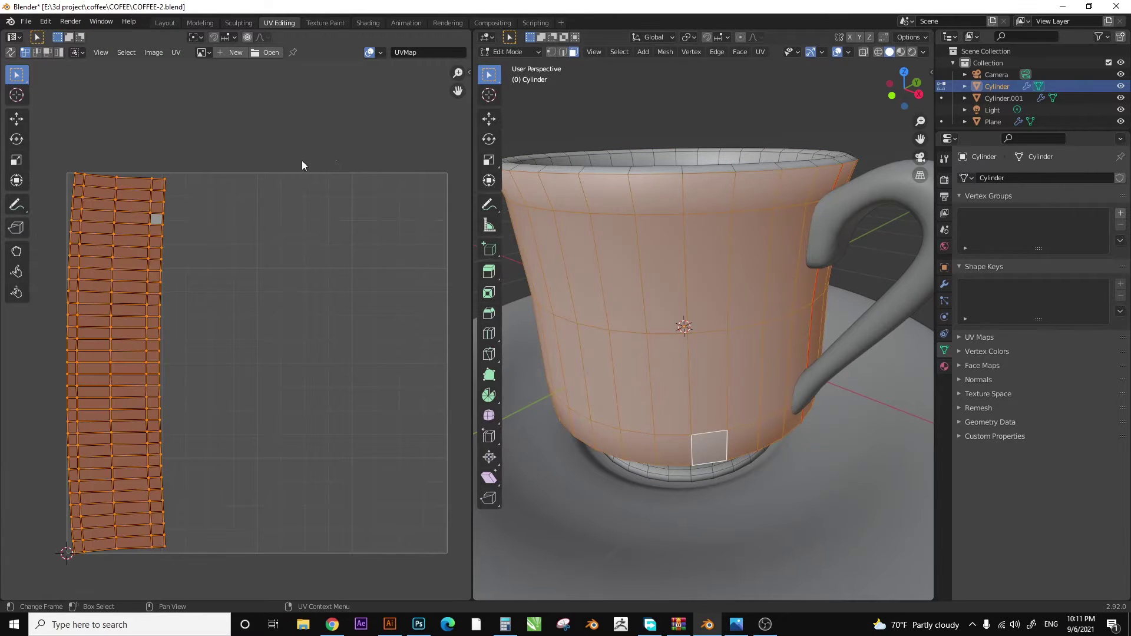
{"action": "key", "text": "r"}
{"action": "left_click", "coordinate": [244, 492]}
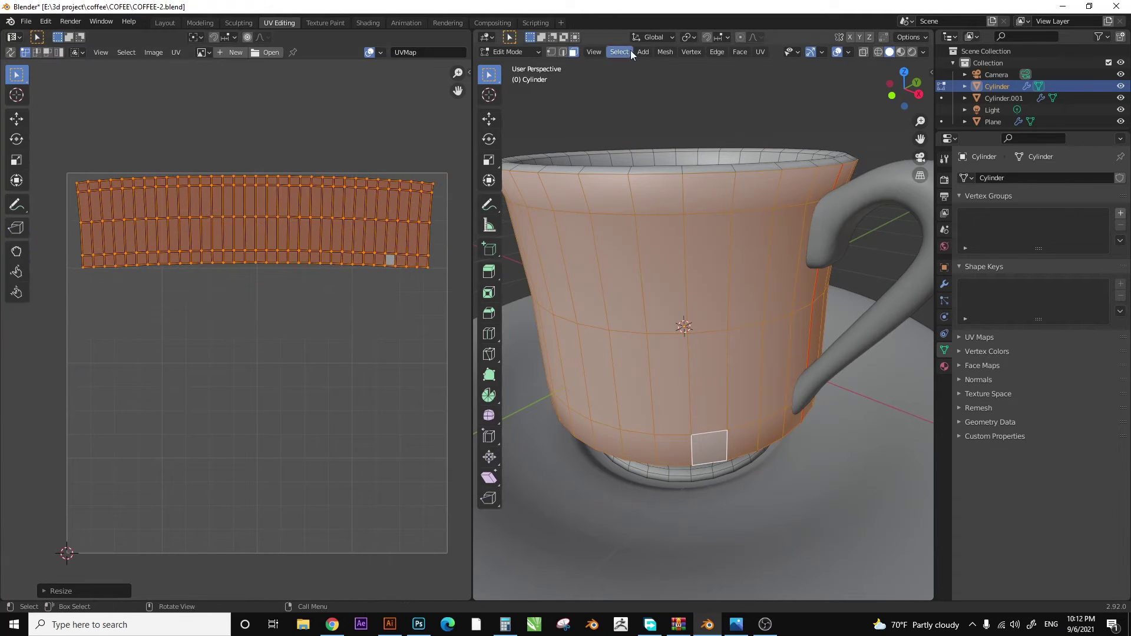
- Unwrap the rim and base faces and shrink their islands into the lower left
{"action": "left_click", "coordinate": [630, 89]}
{"action": "left_click", "coordinate": [175, 51]}
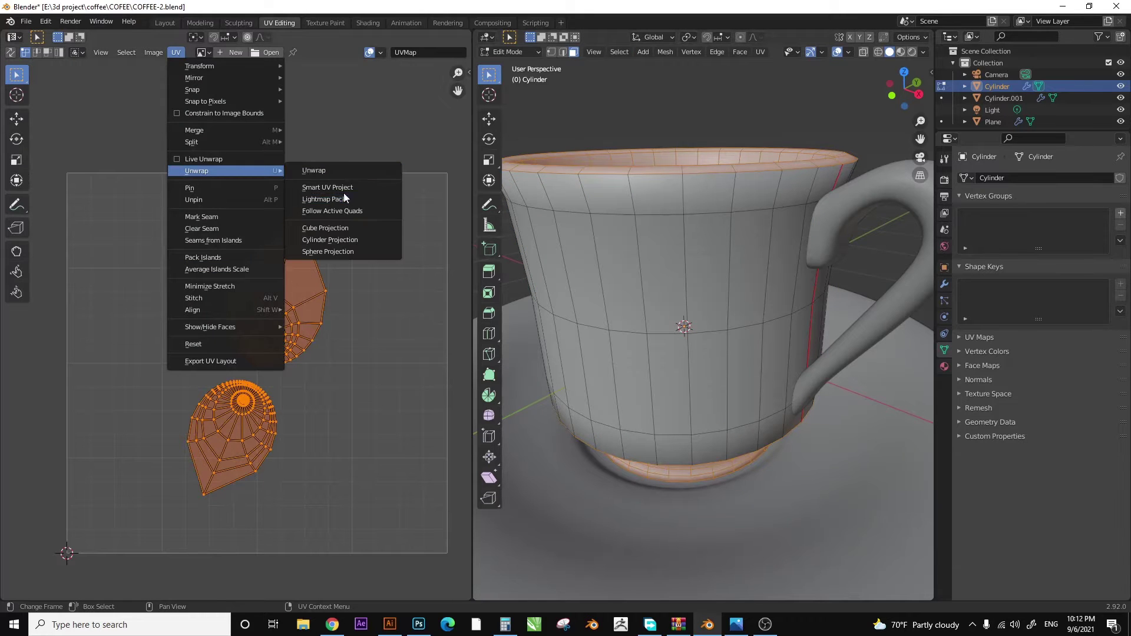
{"action": "left_click", "coordinate": [327, 186]}
{"action": "key", "text": "s"}
{"action": "key", "text": "g"}
{"action": "left_click", "coordinate": [224, 377]}
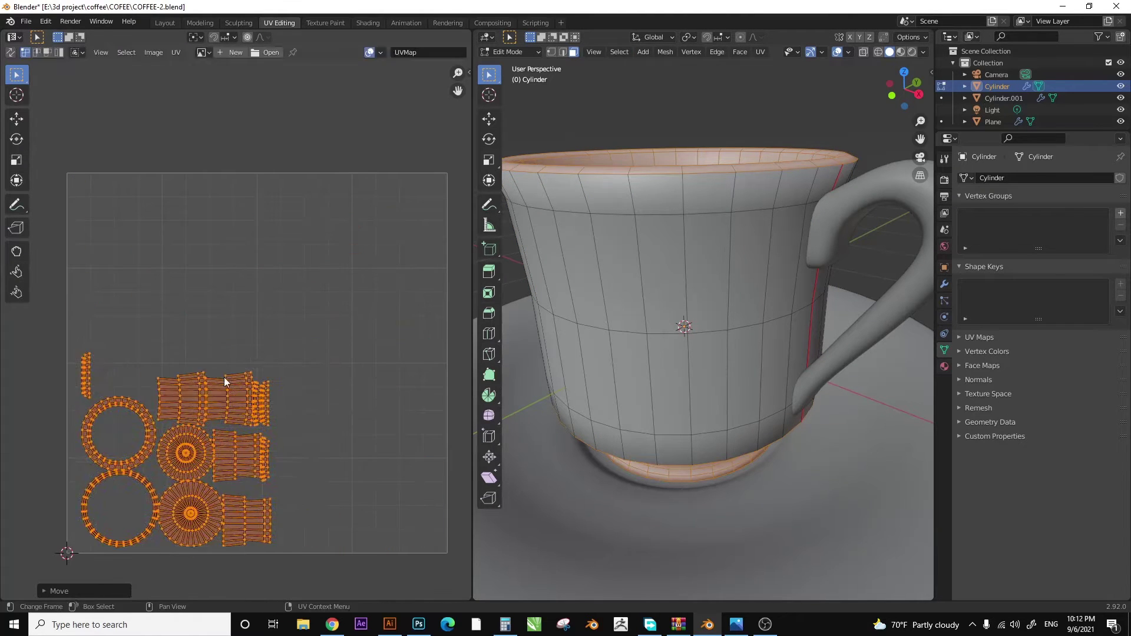
{"action": "key", "text": "s"}
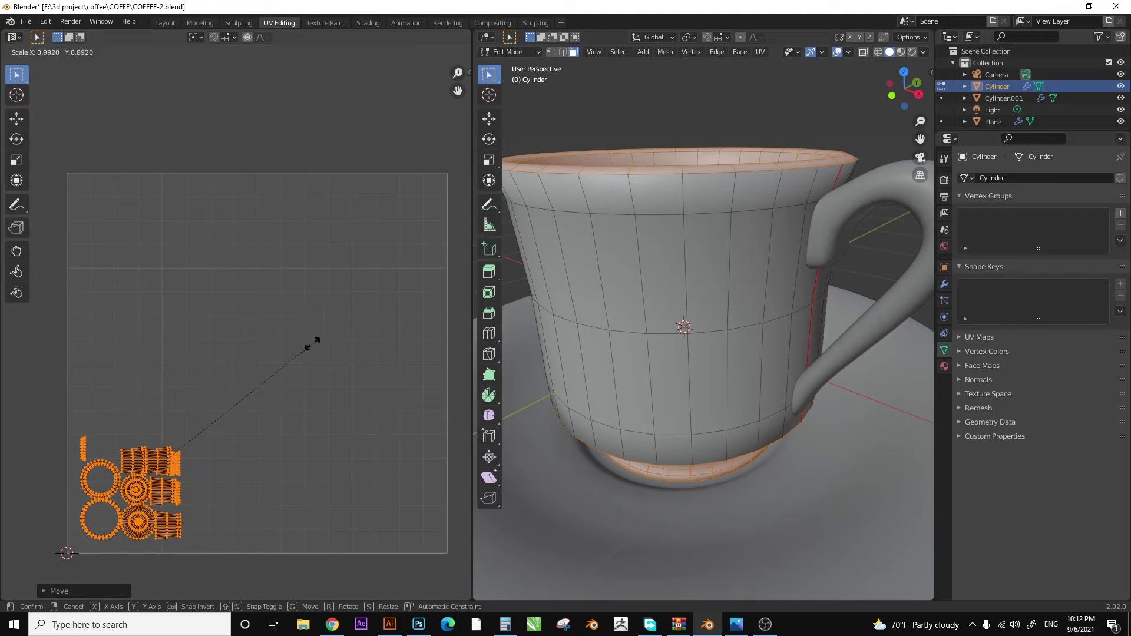
{"action": "left_click", "coordinate": [305, 352]}
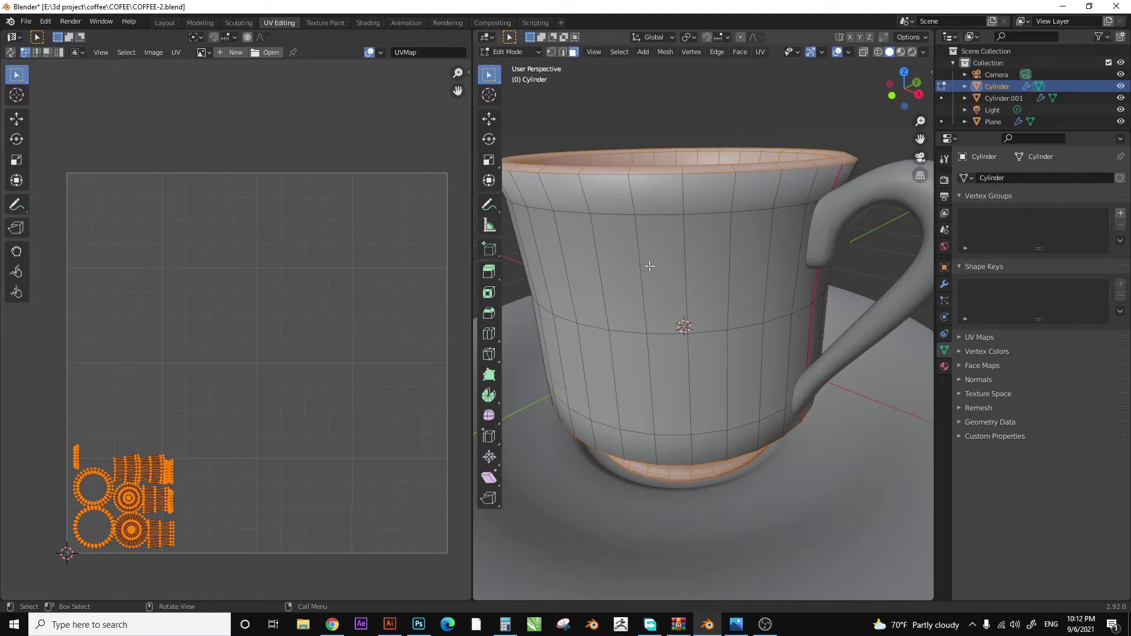
- Select the whole cup and start UV > Export UV Layout
{"action": "key", "text": "a"}
{"action": "left_click", "coordinate": [175, 53]}
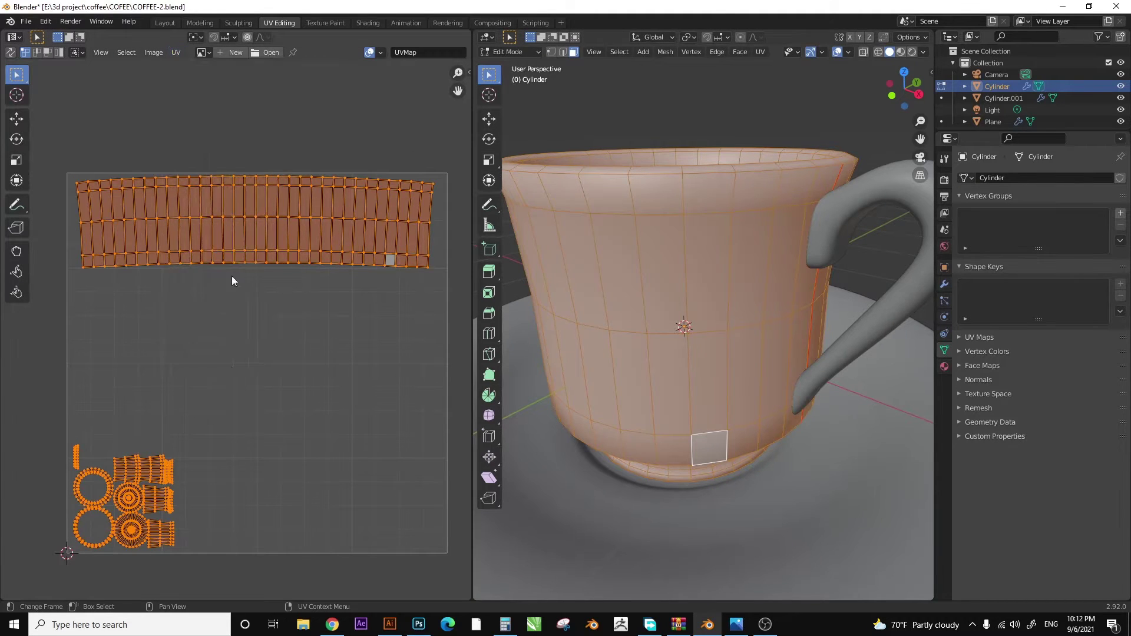
{"action": "left_click", "coordinate": [259, 359]}
- Save the UV layout to the Desktop and place it on the Illustrator artboard
{"action": "key", "text": "super+d"}
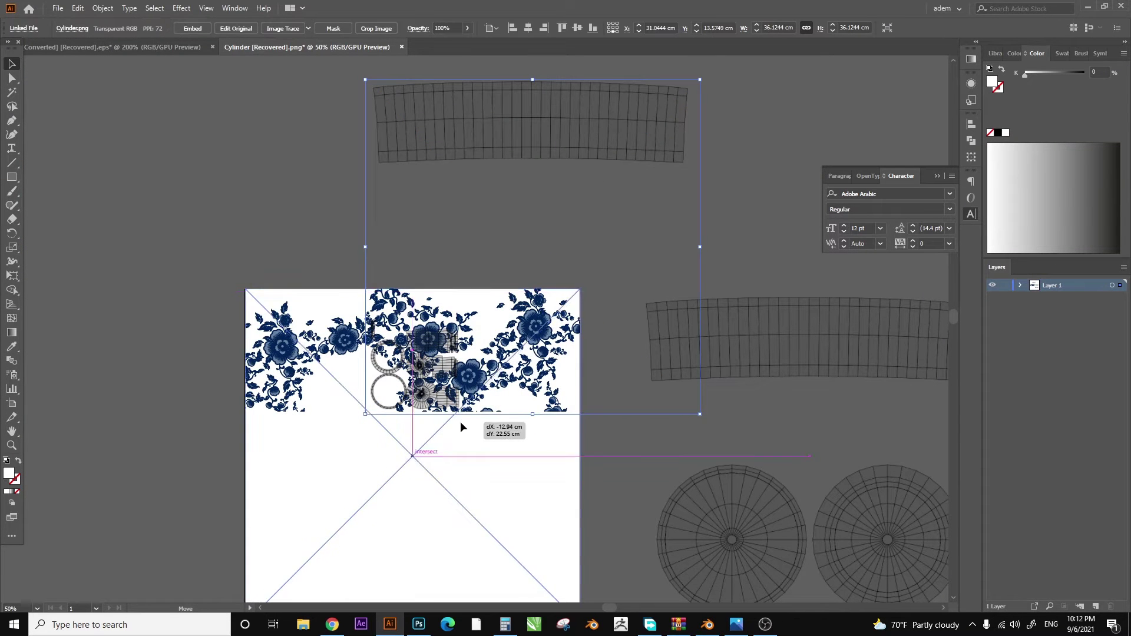
{"action": "left_click_drag", "start_coordinate": [410, 593], "coordinate": [461, 423]}
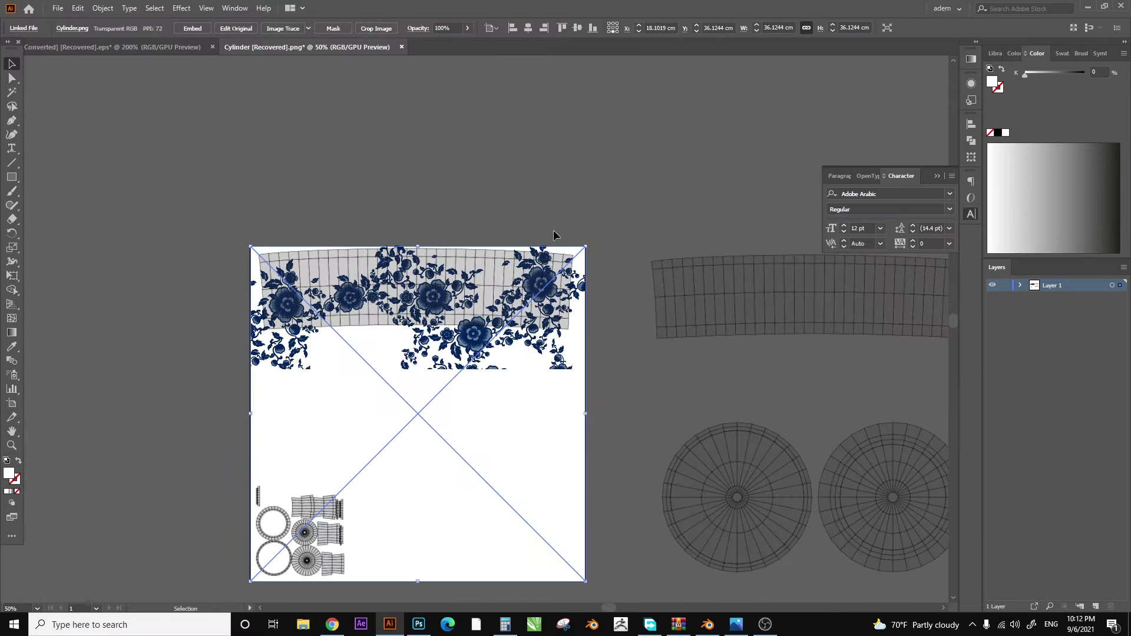
{"action": "key", "text": "ctrl+z"}
{"action": "key", "text": "ctrl+equal"}
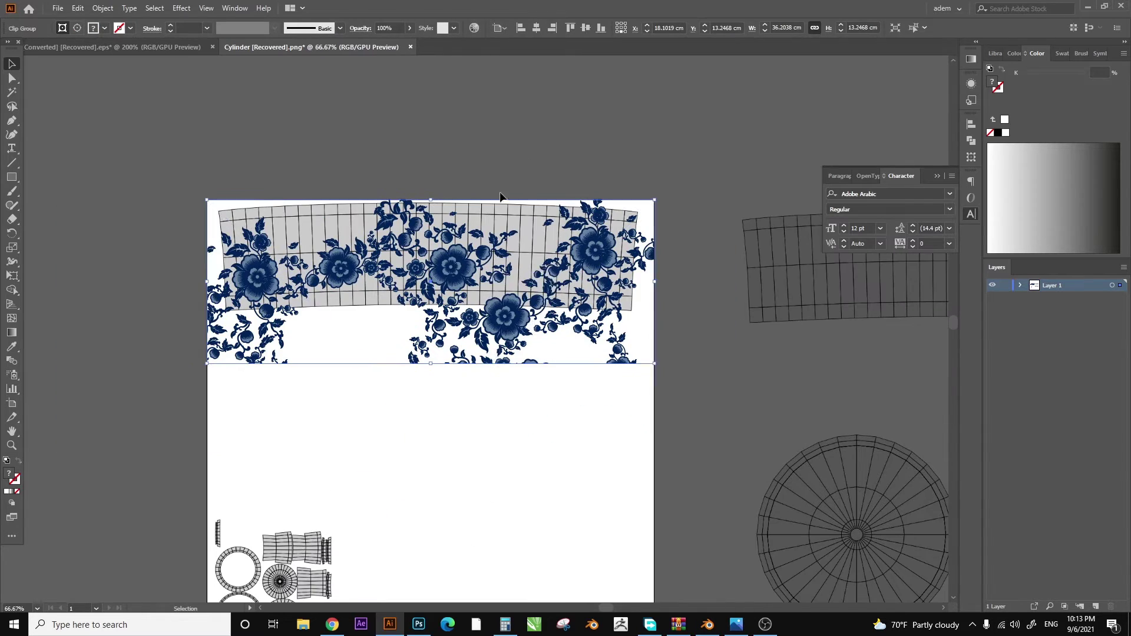
- Inside the floral clip group, move the flowers over the cup's side strip and adjust them
{"action": "double_click", "coordinate": [364, 270]}
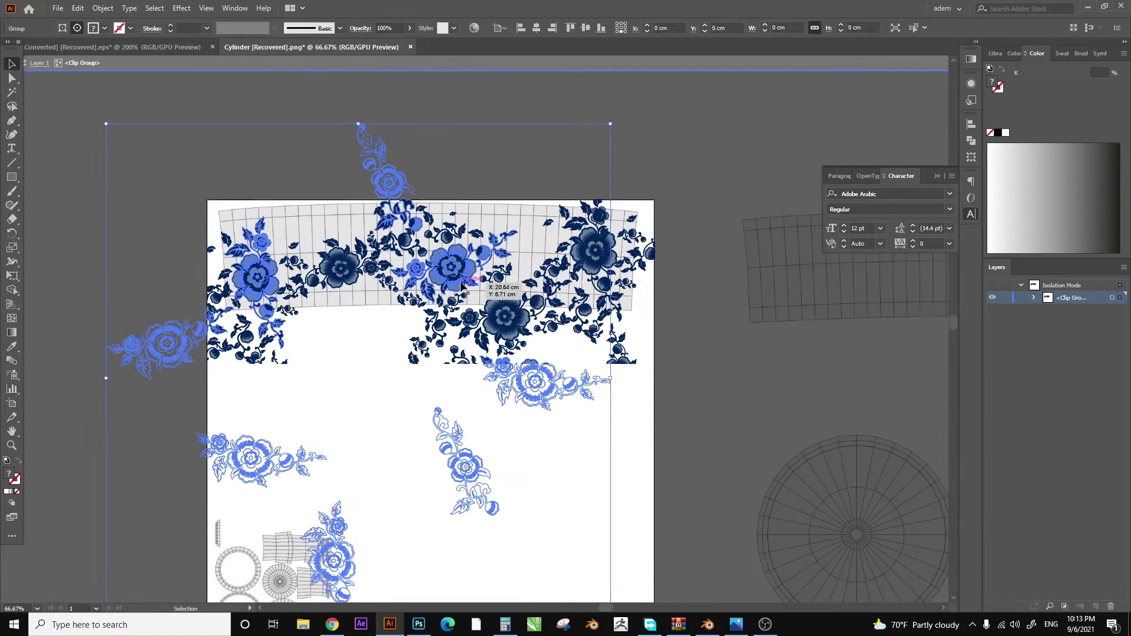
{"action": "left_click", "coordinate": [672, 311]}
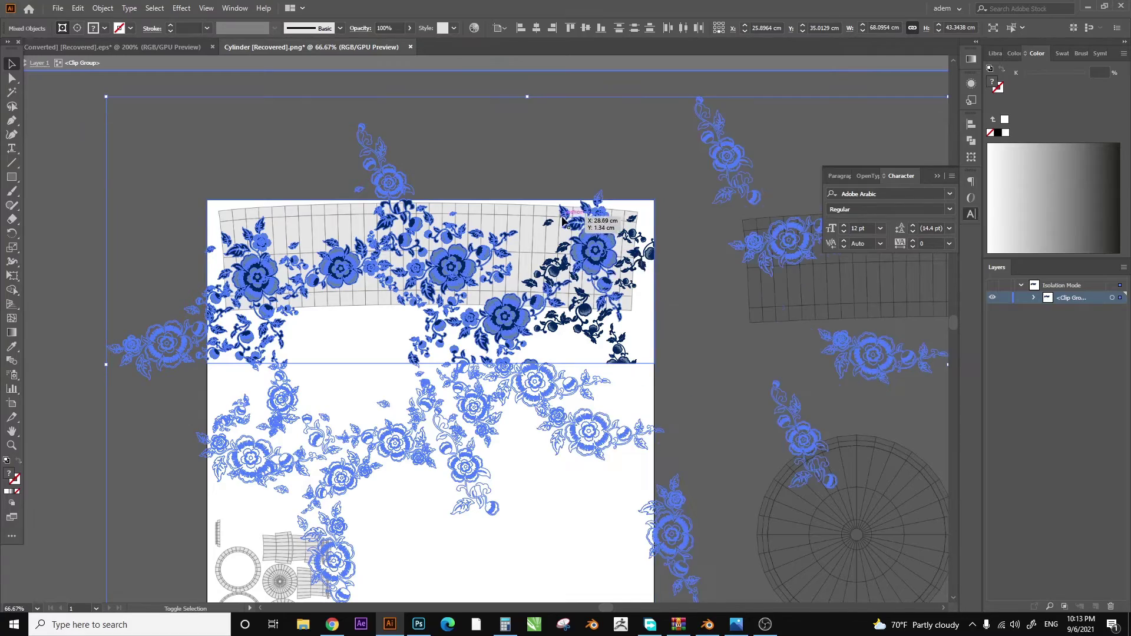
{"action": "left_click", "coordinate": [606, 294]}
{"action": "left_click_drag", "start_coordinate": [607, 295], "coordinate": [659, 305]}
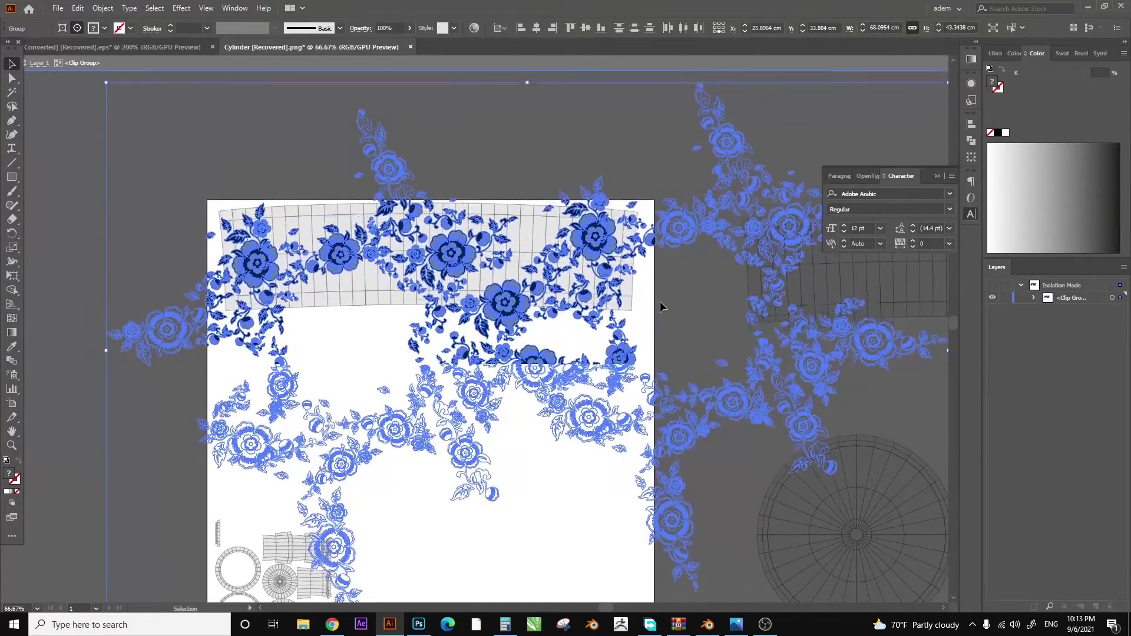
{"action": "mouse_move", "coordinate": [659, 302]}
{"action": "left_mouse_down"}
{"action": "mouse_move", "coordinate": [599, 250]}
{"action": "mouse_move", "coordinate": [413, 277]}
{"action": "mouse_move", "coordinate": [412, 358]}
{"action": "left_mouse_up"}
{"action": "double_click", "coordinate": [342, 318]}
{"action": "key", "text": "ctrl+plus"}
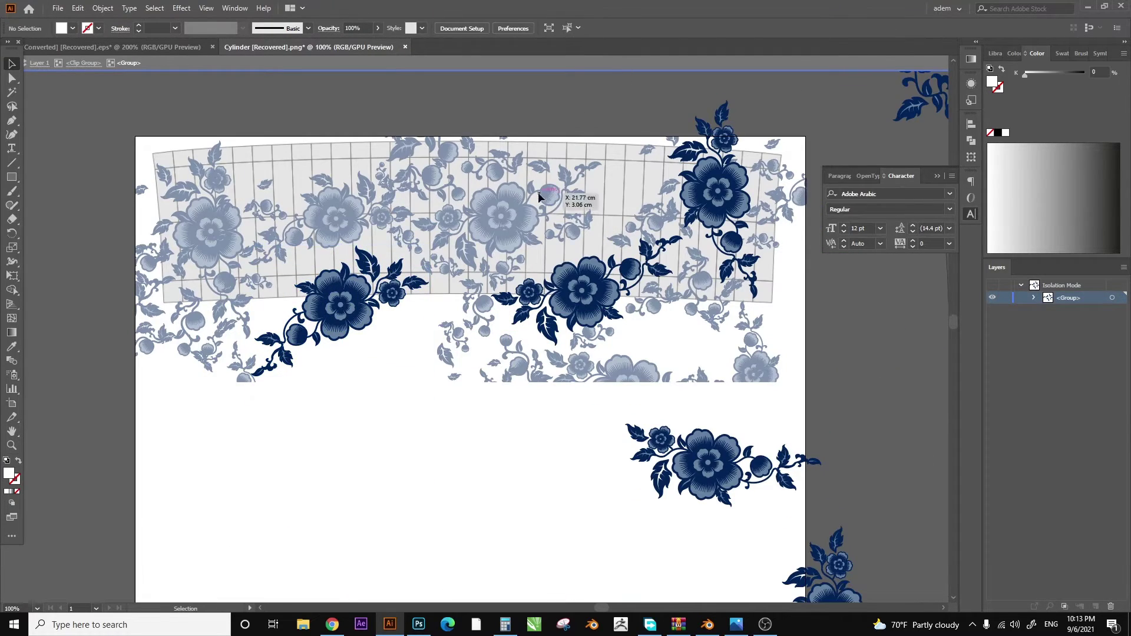
- Select all the artwork and export it as a JPEG to the Desktop
{"action": "key", "text": "Escape"}
{"action": "key", "text": "ctrl+minus"}
{"action": "key", "text": "ctrl+minus"}
{"action": "key", "text": "ctrl+minus"}
{"action": "key", "text": "ctrl+plus"}
{"action": "key", "text": "ctrl+plus"}
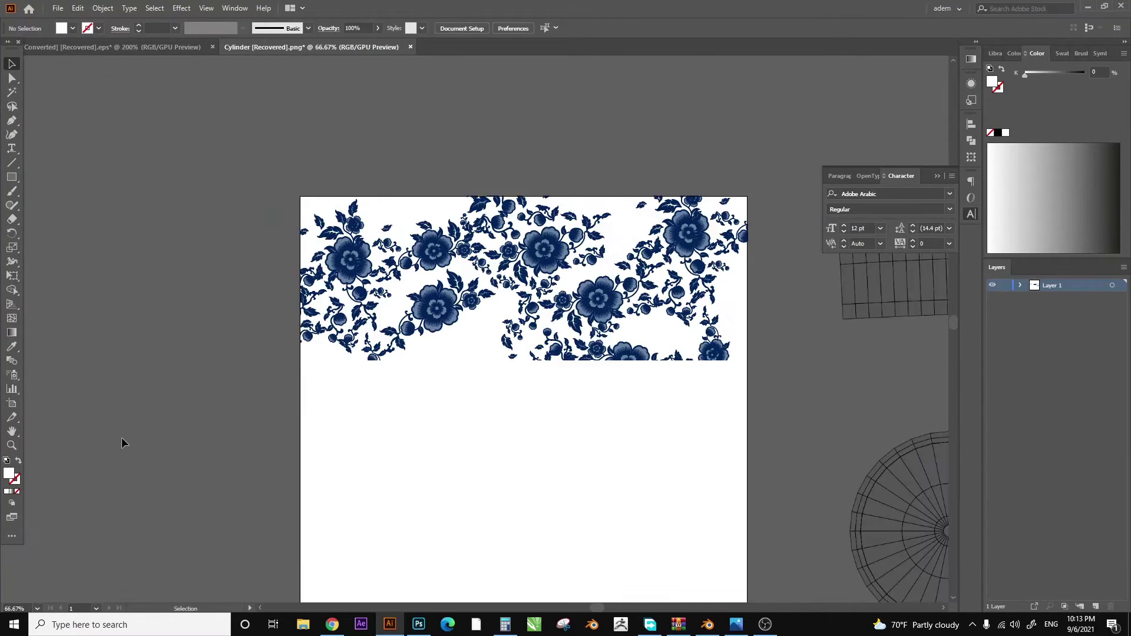
{"action": "key", "text": "ctrl+a"}
{"action": "key", "text": "ctrl+e"}
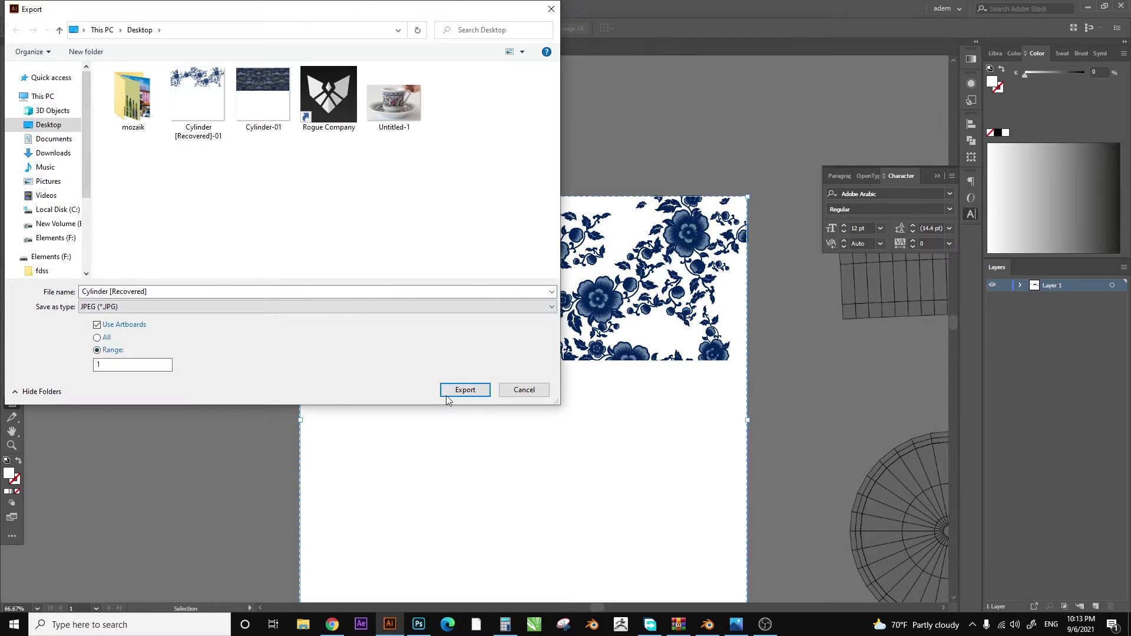
{"action": "left_click", "coordinate": [447, 395]}
{"action": "left_click", "coordinate": [606, 472]}
{"action": "key", "text": "super+d"}
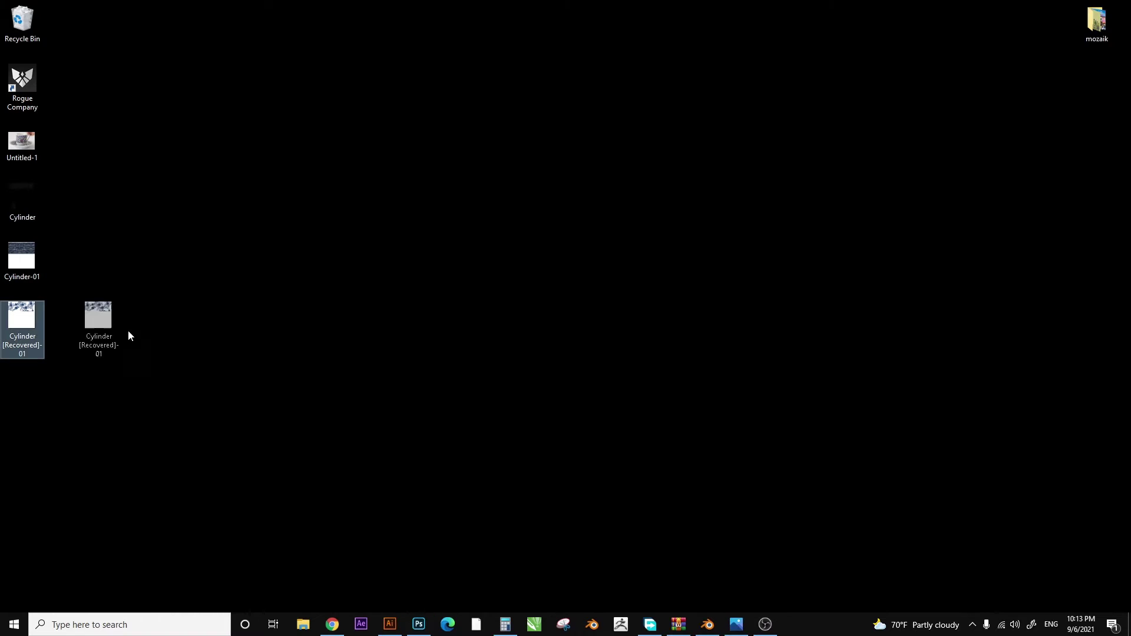
- In Shading, add the exported floral JPEG as an image node feeding the cup's Base Color
{"action": "left_click", "coordinate": [708, 624]}
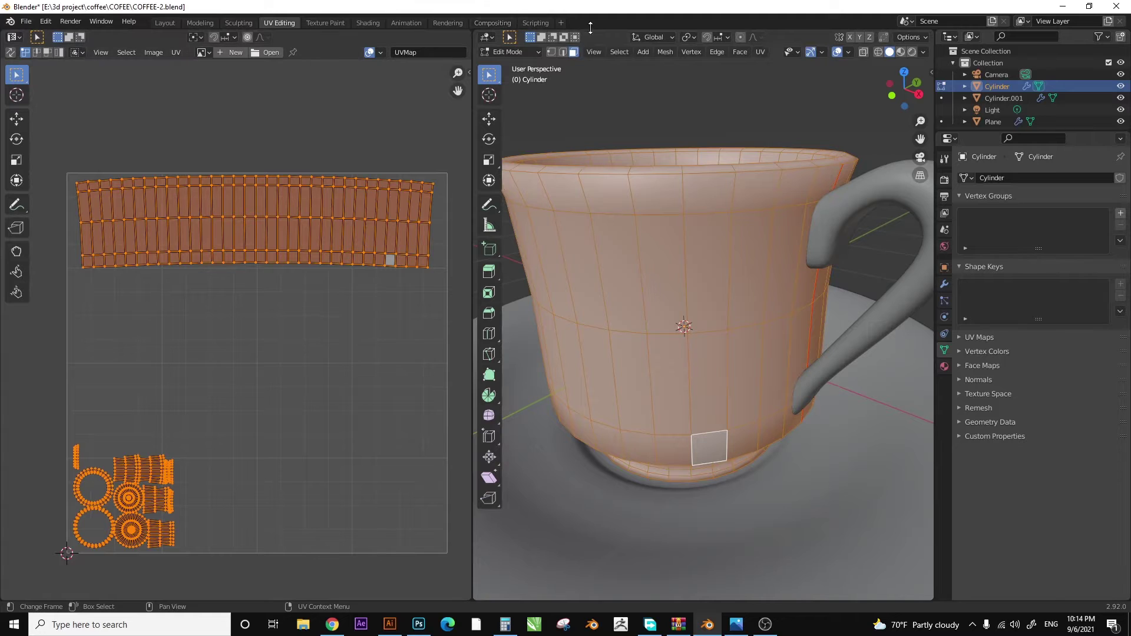
{"action": "left_click", "coordinate": [367, 23]}
{"action": "scroll", "coordinate": [608, 241], "scroll_direction": "up", "scroll_amount": 3}
{"action": "scroll", "coordinate": [602, 193], "scroll_direction": "up", "scroll_amount": 2}
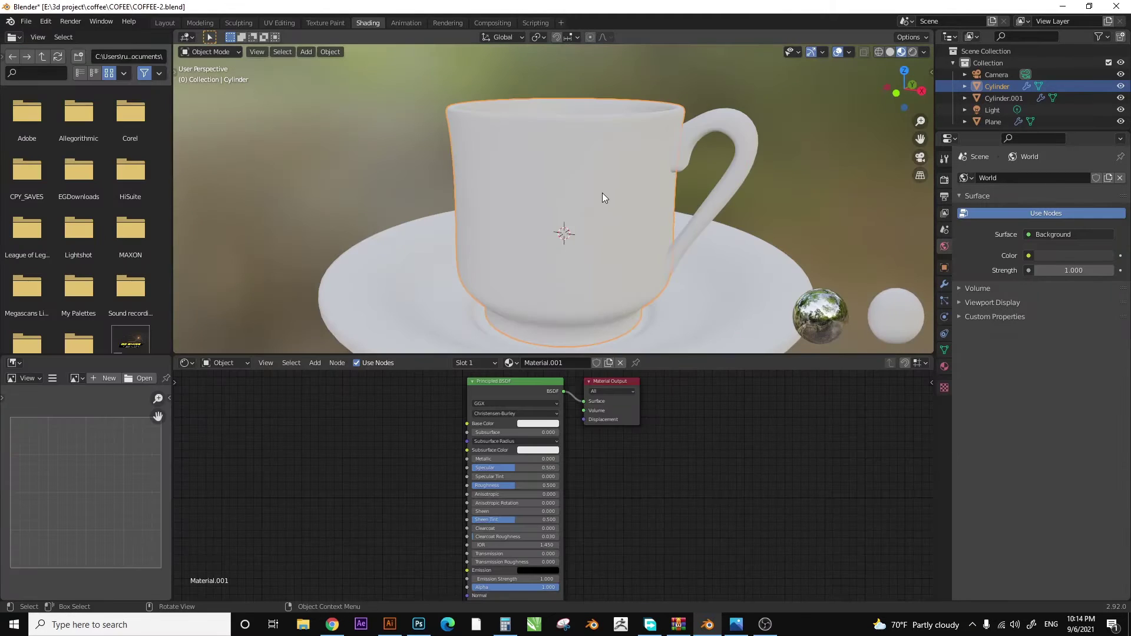
{"action": "scroll", "coordinate": [602, 193], "scroll_direction": "down", "scroll_amount": 1}
{"action": "key", "text": "super+d"}
{"action": "left_click_drag", "start_coordinate": [20, 193], "coordinate": [390, 424]}
{"action": "left_click_drag", "start_coordinate": [438, 423], "coordinate": [489, 415]}
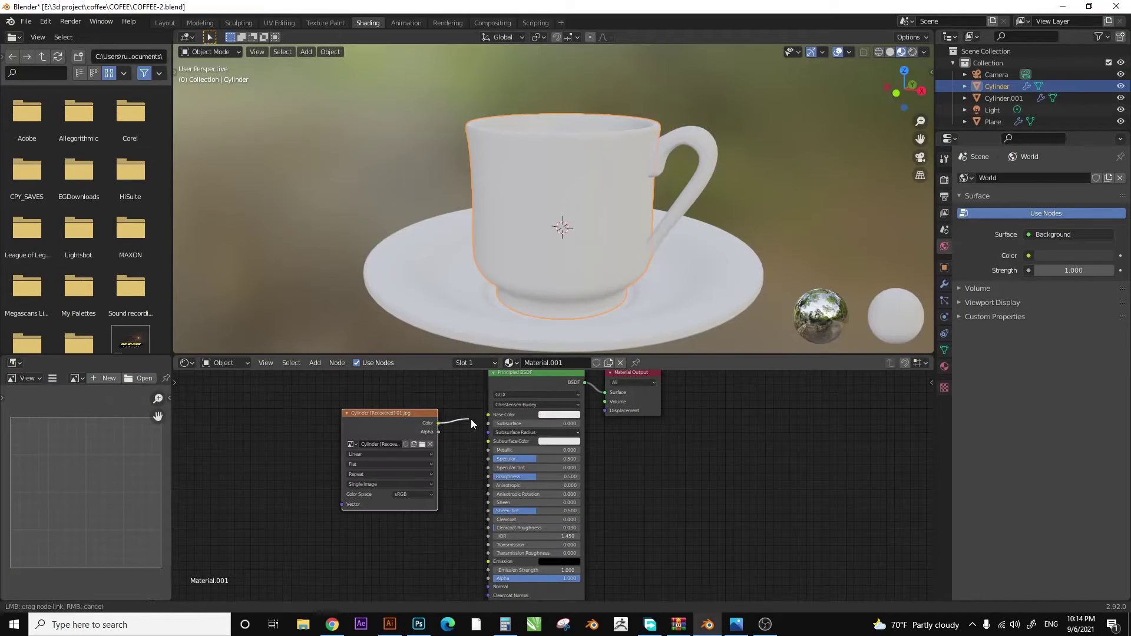
{"action": "mouse_move", "coordinate": [589, 200]}
{"action": "middle_mouse_down"}
{"action": "mouse_move", "coordinate": [687, 202]}
{"action": "mouse_move", "coordinate": [479, 182]}
{"action": "mouse_move", "coordinate": [645, 175]}
{"action": "mouse_move", "coordinate": [511, 207]}
{"action": "mouse_move", "coordinate": [638, 243]}
{"action": "middle_mouse_up"}
- Select the saucer in UV Editing and isolate it in Local View with numpad /
{"action": "left_click", "coordinate": [638, 242]}
{"action": "left_click", "coordinate": [279, 22]}
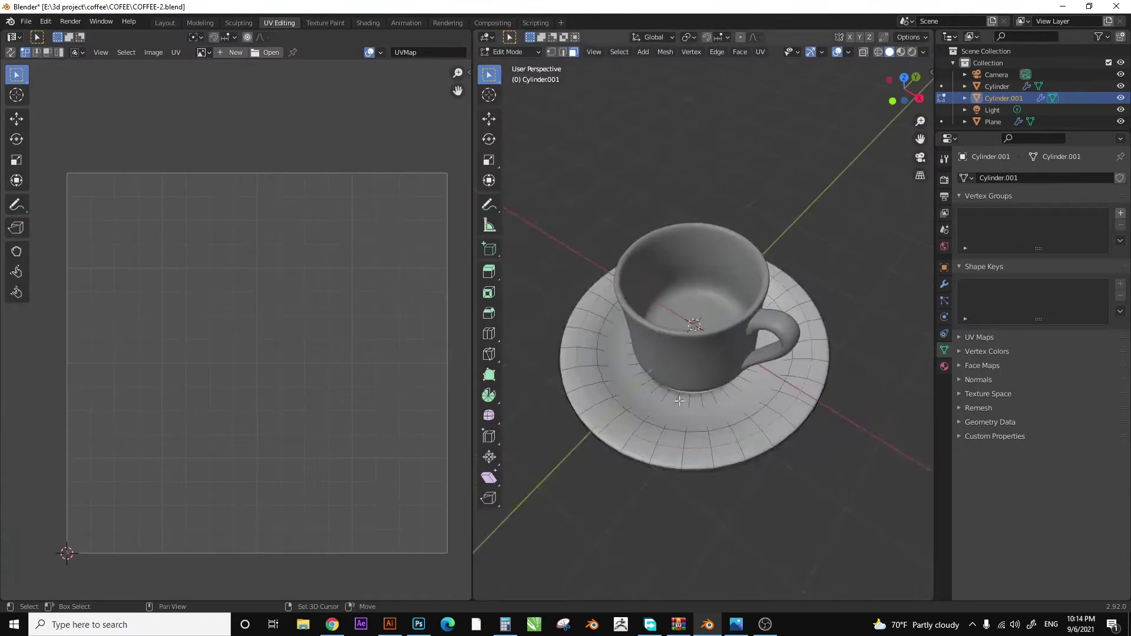
{"action": "scroll", "coordinate": [563, 362], "scroll_direction": "up", "scroll_amount": 5}
{"action": "key", "text": "a"}
{"action": "scroll", "coordinate": [564, 361], "scroll_direction": "down", "scroll_amount": 2}
{"action": "key", "text": "alt+Tab"}
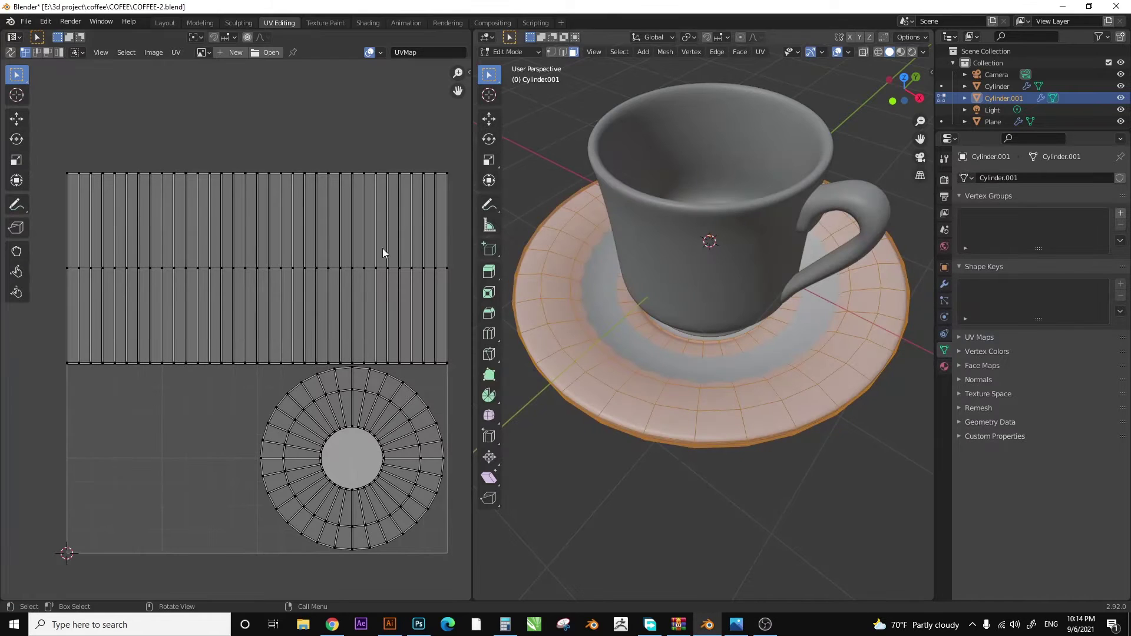
{"action": "middle_click_drag", "start_coordinate": [699, 146], "coordinate": [756, 326]}
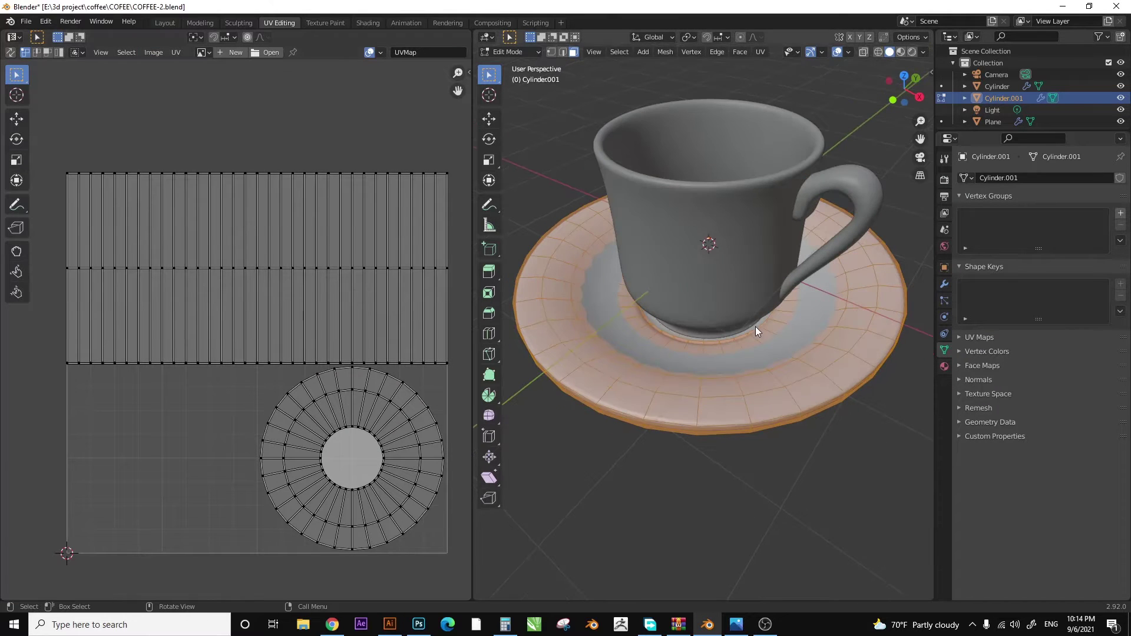
{"action": "key", "text": "alt+a"}
{"action": "key", "text": "KP_Divide"}
{"action": "key", "text": "a"}
- Select the saucer's centre face, grow the selection twice, then pick an outer ring face
{"action": "left_click", "coordinate": [720, 290]}
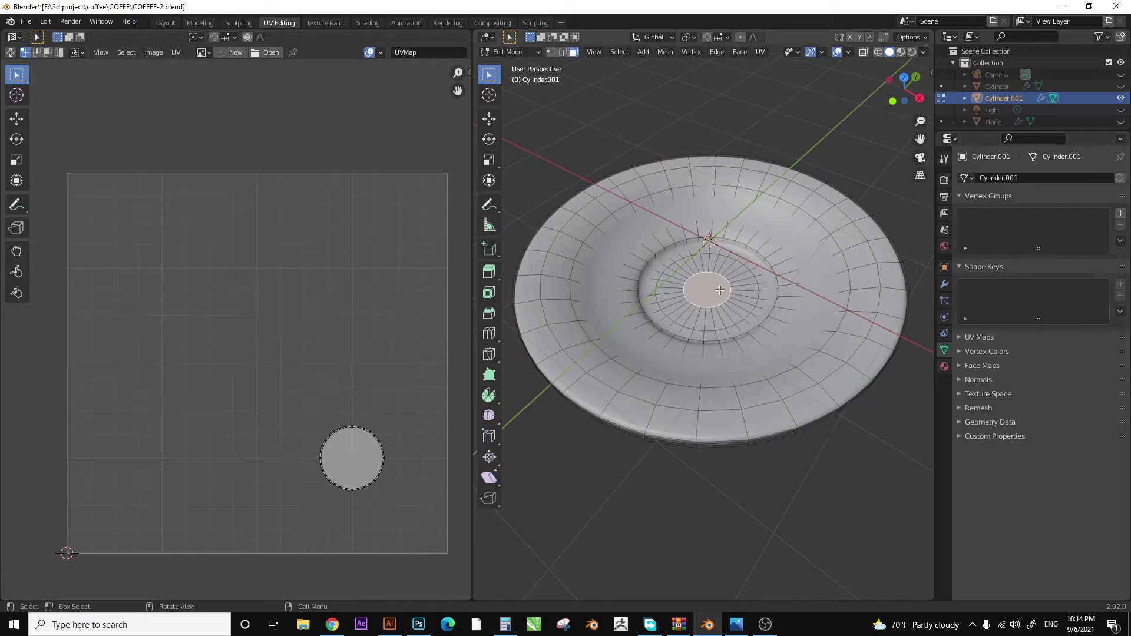
{"action": "scroll", "coordinate": [719, 290], "scroll_direction": "up", "scroll_amount": 1}
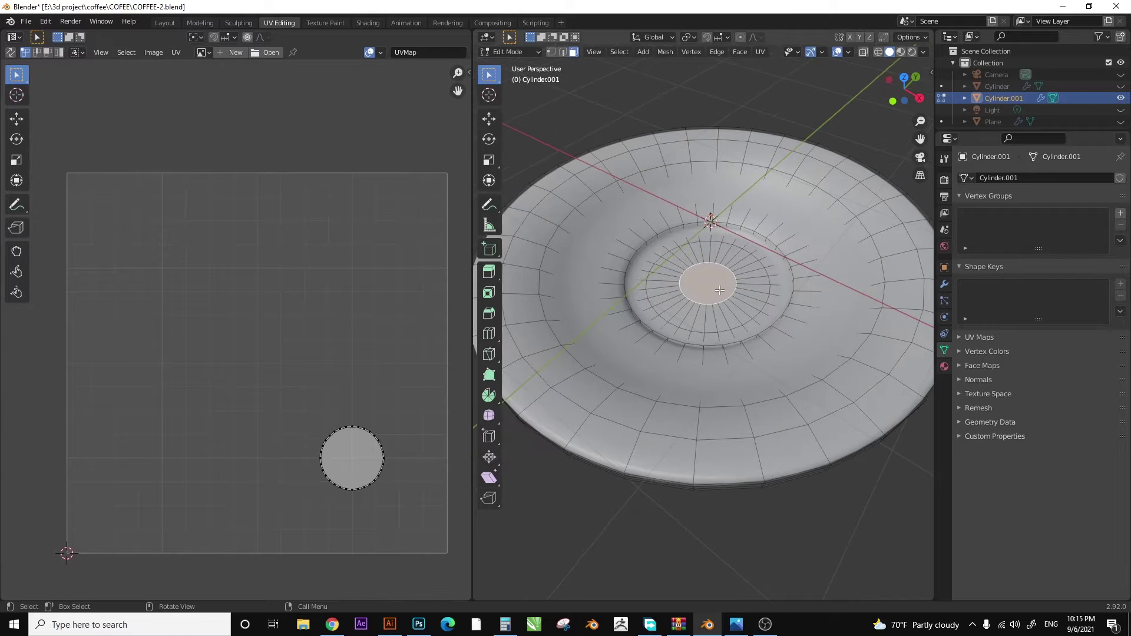
{"action": "key", "text": "ctrl+KP_Add"}
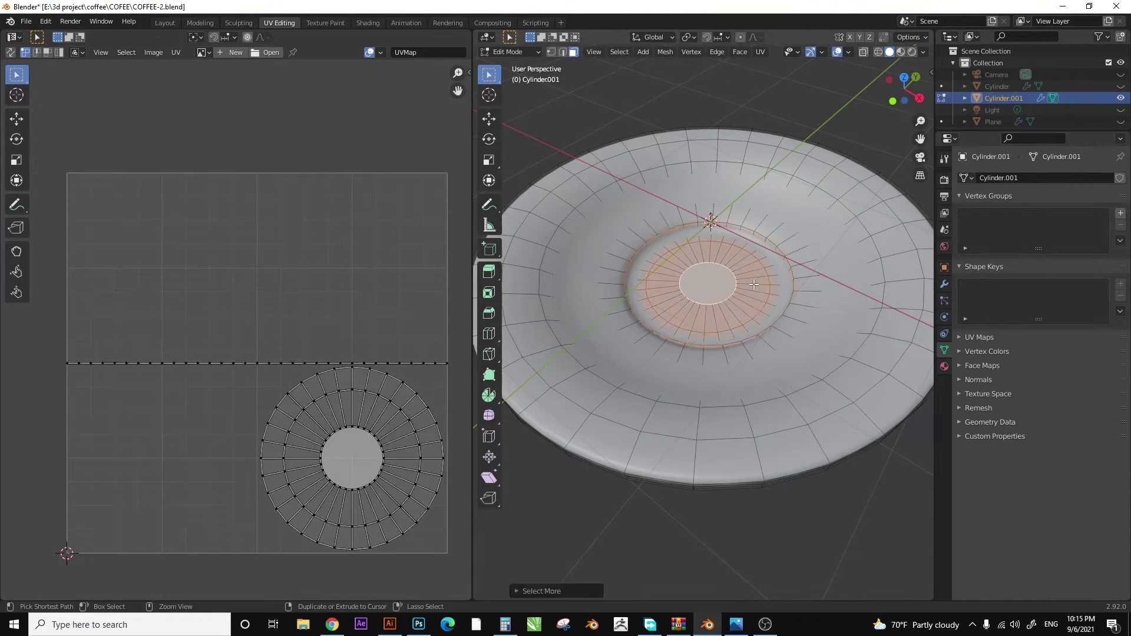
{"action": "key", "text": "ctrl+KP_Add"}
{"action": "key", "text": "ctrl+KP_Add"}
{"action": "scroll", "coordinate": [755, 284], "scroll_direction": "down", "scroll_amount": 3}
{"action": "middle_click_drag", "start_coordinate": [754, 285], "coordinate": [770, 315]}
{"action": "key", "text": "alt+Tab"}
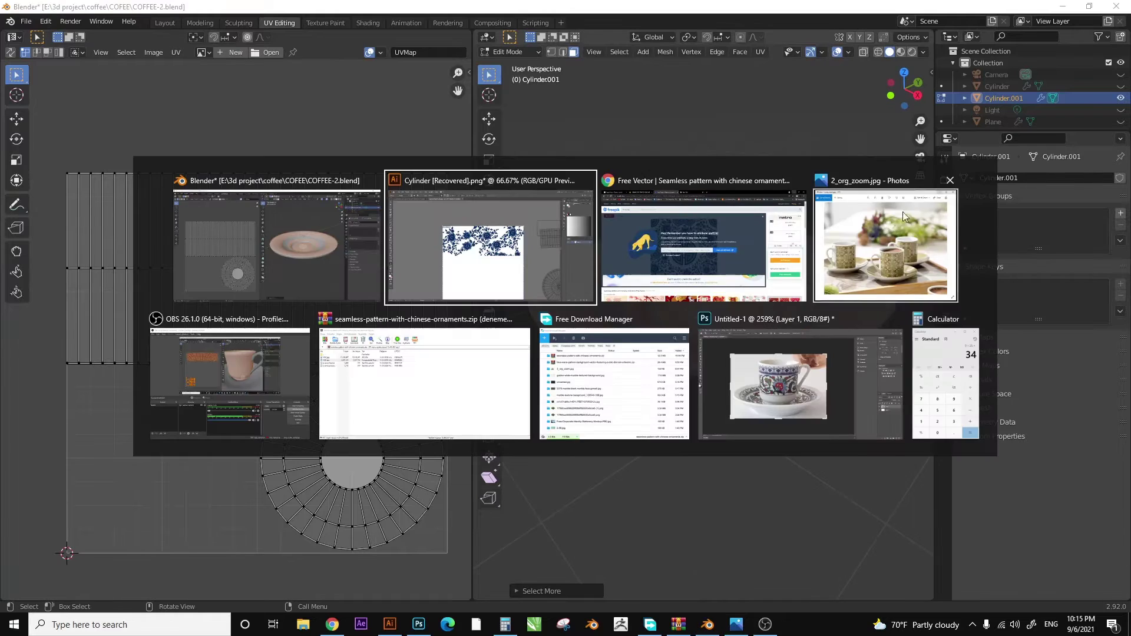
{"action": "key", "text": "alt+Tab"}
{"action": "scroll", "coordinate": [729, 311], "scroll_direction": "up", "scroll_amount": 2}
{"action": "scroll", "coordinate": [728, 311], "scroll_direction": "up", "scroll_amount": 2}
{"action": "scroll", "coordinate": [728, 311], "scroll_direction": "down", "scroll_amount": 2}
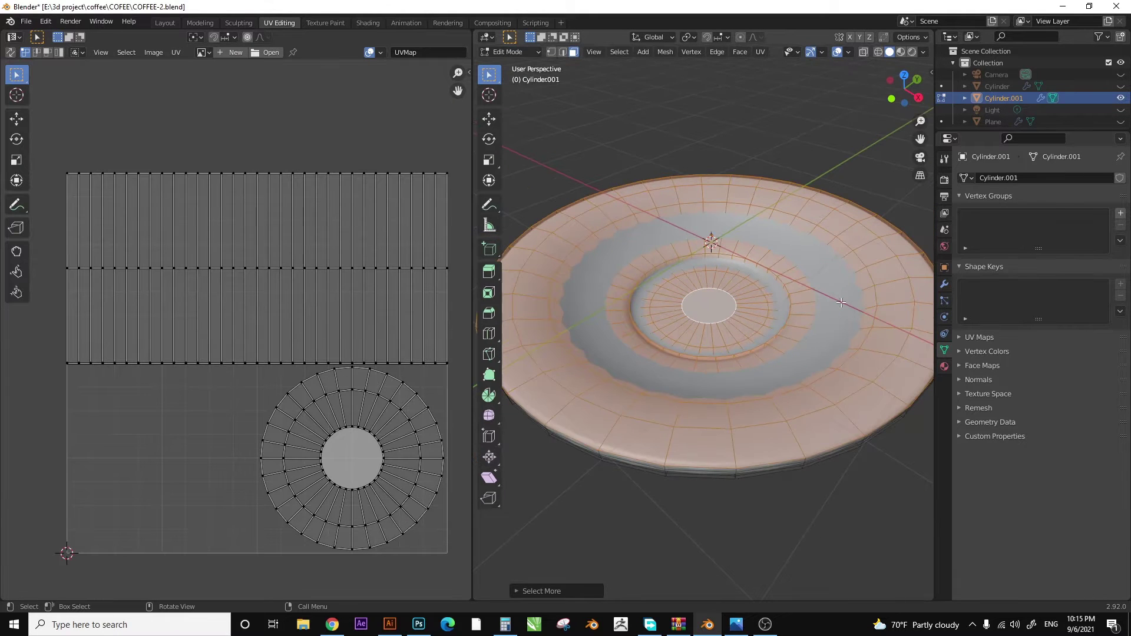
{"action": "left_click", "coordinate": [878, 278]}
- Smart UV Project the saucer's ring faces at 90° Angle Limit and scale the island
{"action": "key", "text": "alt+Tab"}
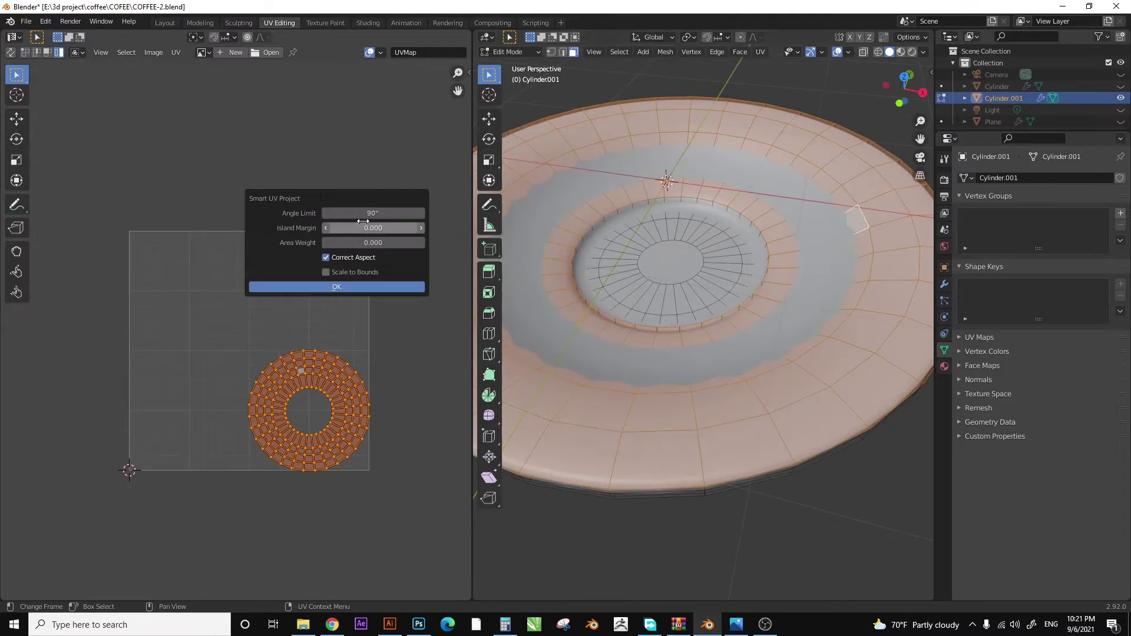
{"action": "left_click", "coordinate": [331, 288]}
{"action": "scroll", "coordinate": [330, 296], "scroll_direction": "up", "scroll_amount": 1}
{"action": "key", "text": "s"}
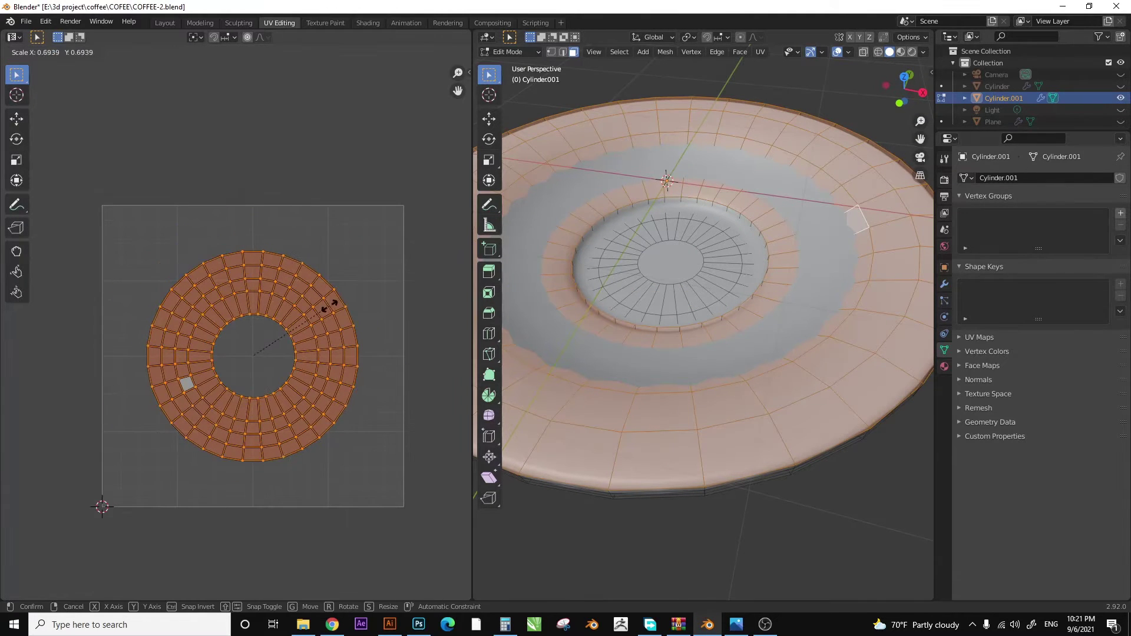
{"action": "left_click", "coordinate": [373, 287]}
- Shrink the inner disc UVs into a corner, then reselect the ring with L and enlarge it
{"action": "left_click", "coordinate": [619, 51]}
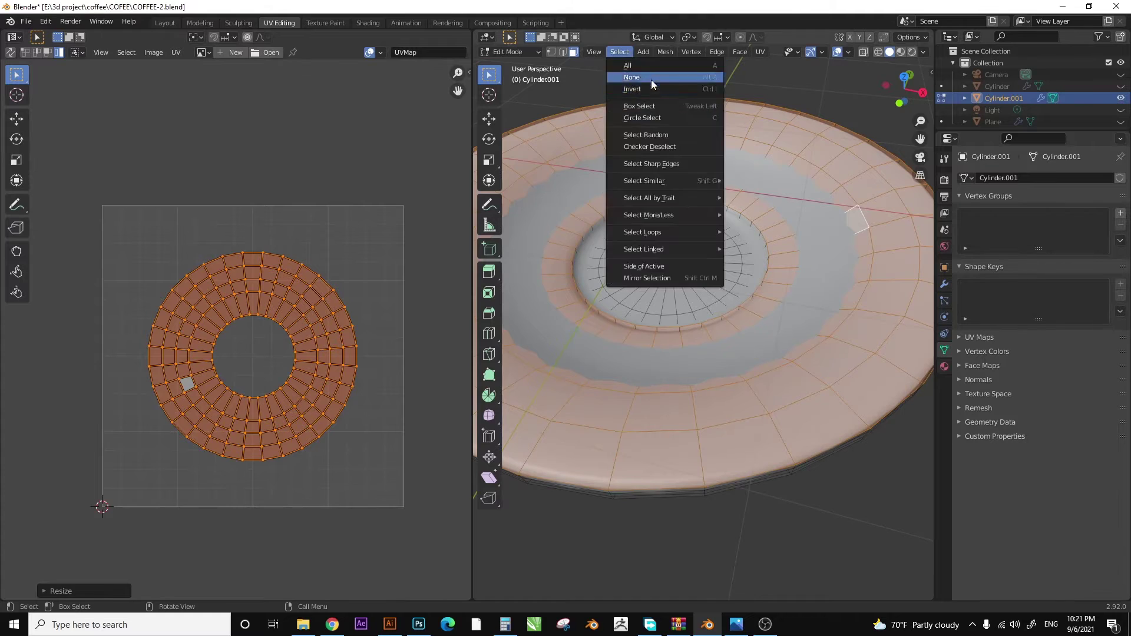
{"action": "left_click", "coordinate": [652, 79]}
{"action": "key", "text": "s"}
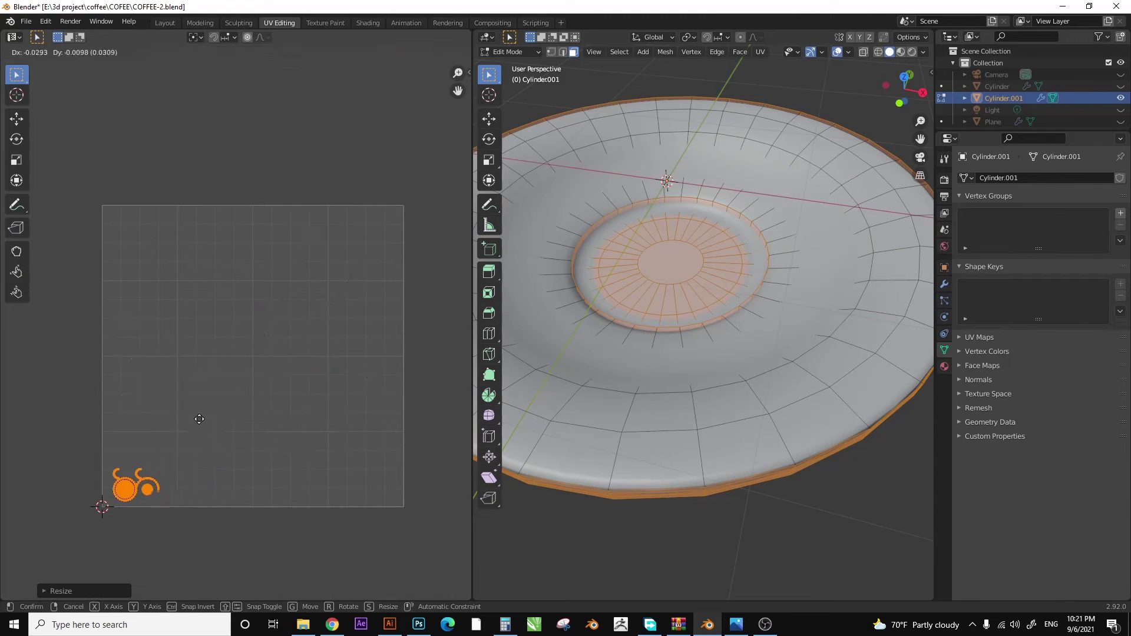
{"action": "left_click", "coordinate": [195, 420]}
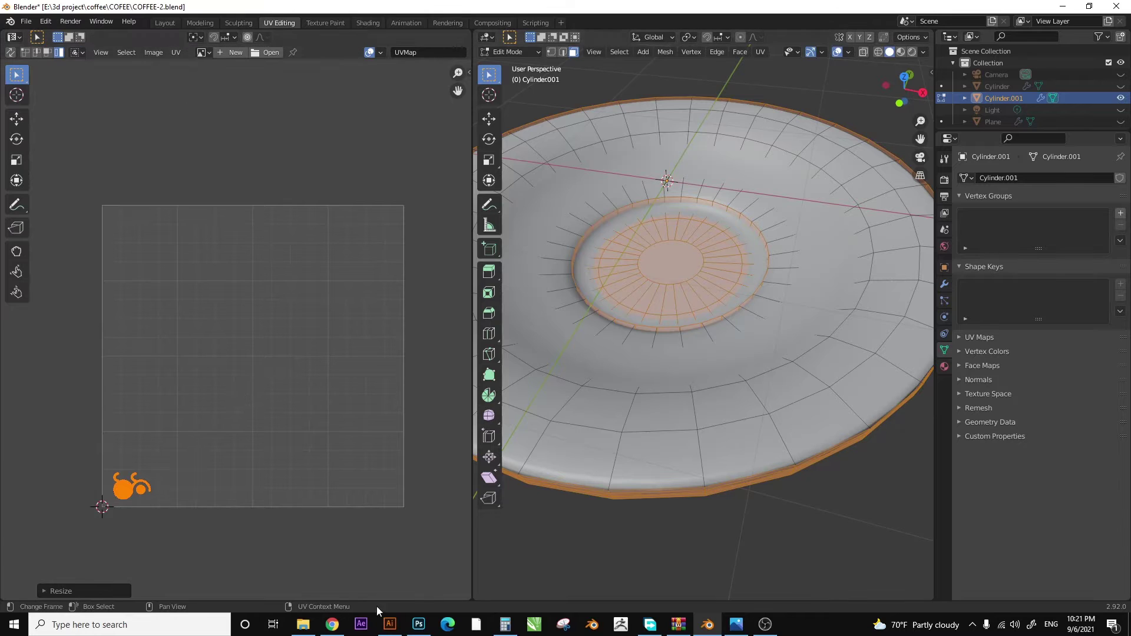
{"action": "key", "text": "alt+a"}
{"action": "key", "text": "l"}
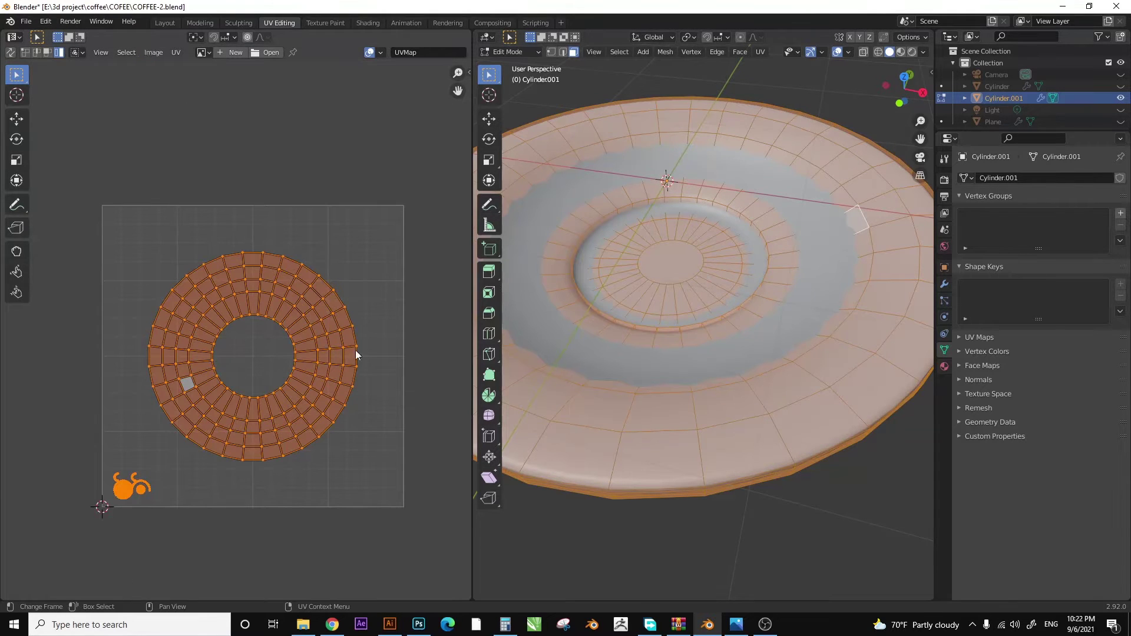
{"action": "key", "text": "s"}
{"action": "left_click", "coordinate": [270, 166]}
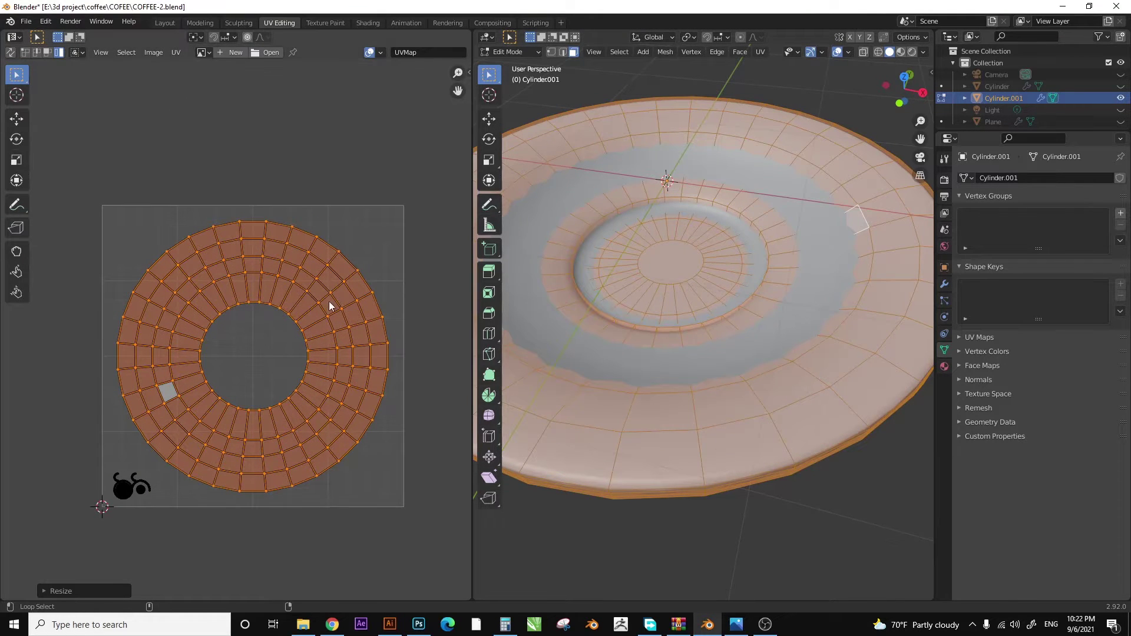
{"action": "left_click", "coordinate": [368, 23]}
- View the textured cup and saucer in Layout with Material Preview from the camera
{"action": "left_click", "coordinate": [913, 52]}
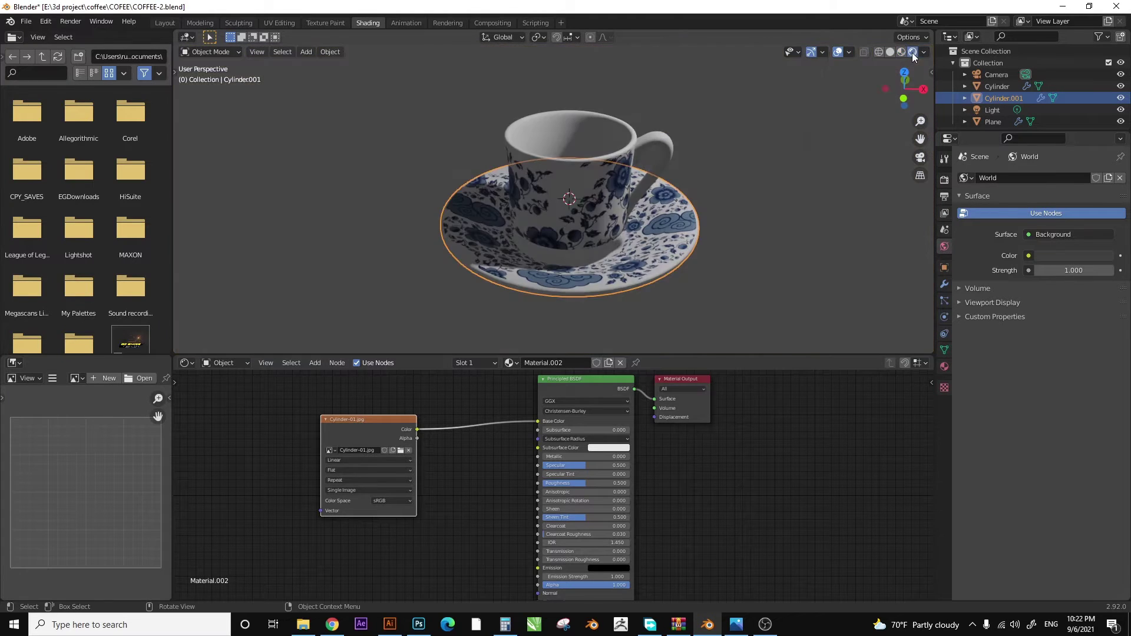
{"action": "left_click", "coordinate": [901, 52]}
{"action": "left_click", "coordinate": [165, 22]}
{"action": "key", "text": "KP_0"}
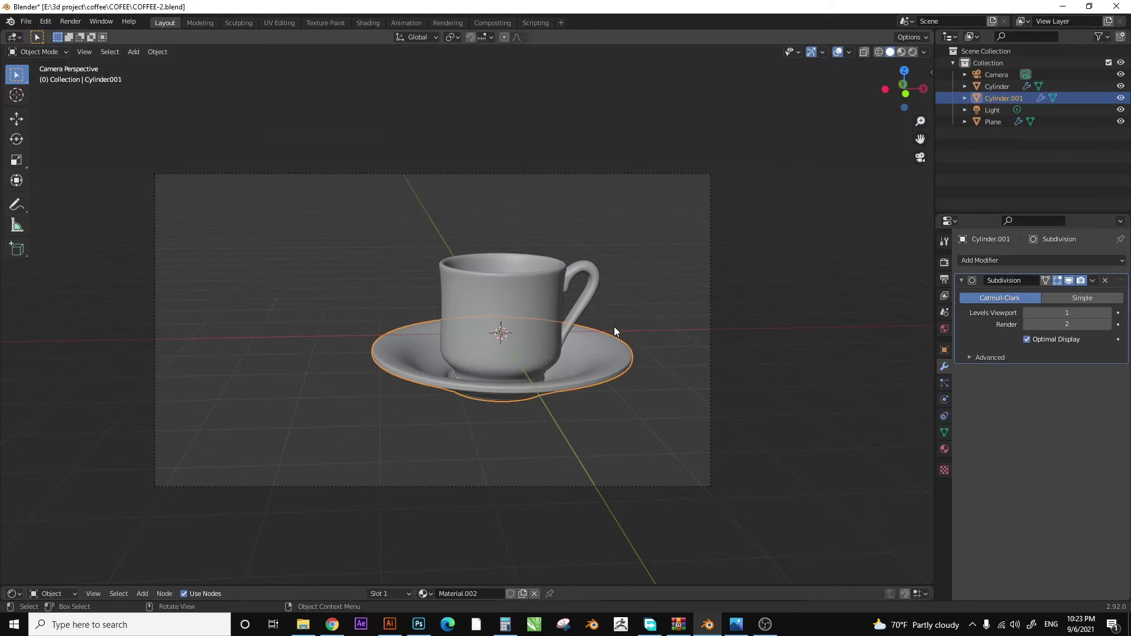
{"action": "left_click", "coordinate": [903, 52]}
{"action": "scroll", "coordinate": [592, 312], "scroll_direction": "up", "scroll_amount": 1}
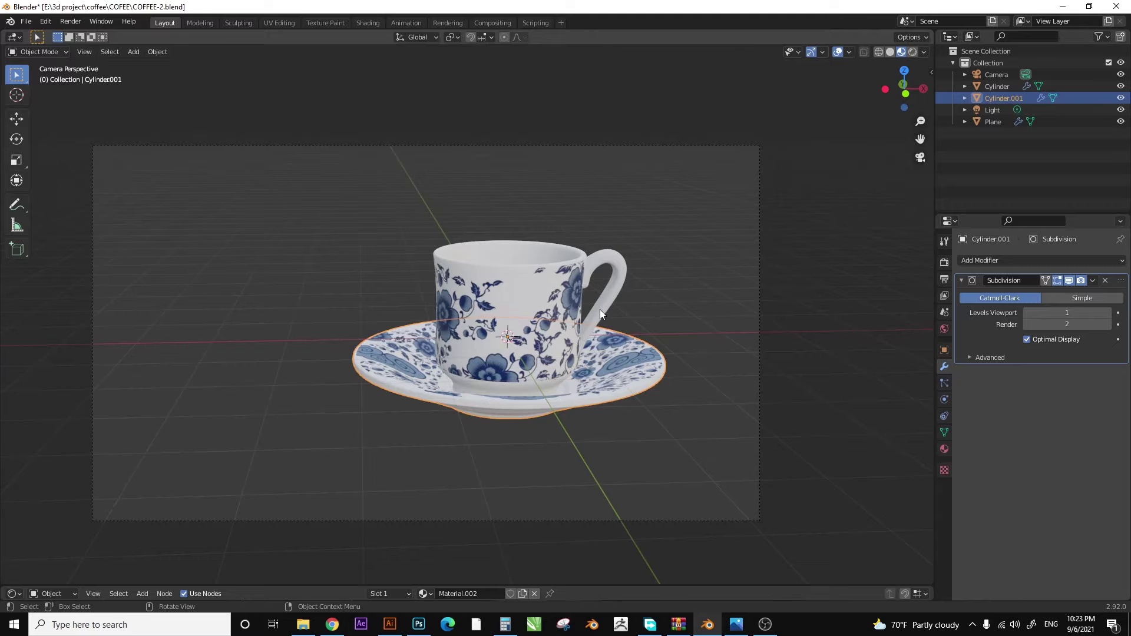
{"action": "mouse_move", "coordinate": [521, 259]}
{"action": "middle_mouse_down"}
{"action": "mouse_move", "coordinate": [531, 394]}
{"action": "mouse_move", "coordinate": [553, 299]}
{"action": "middle_mouse_up"}
{"action": "key", "text": "KP_0"}
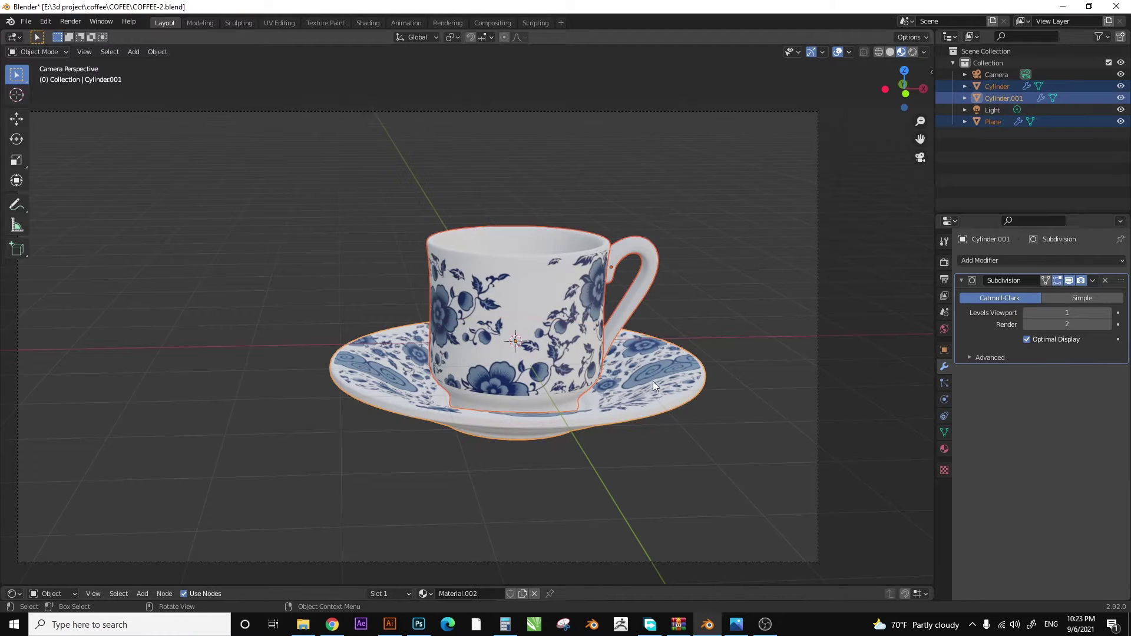
{"action": "mouse_move", "coordinate": [694, 291]}
{"action": "middle_mouse_down", "text": "shift"}
{"action": "mouse_move", "coordinate": [684, 271]}
{"action": "mouse_move", "coordinate": [546, 366]}
{"action": "middle_mouse_up", "text": "shift"}
{"action": "left_click", "coordinate": [629, 224]}
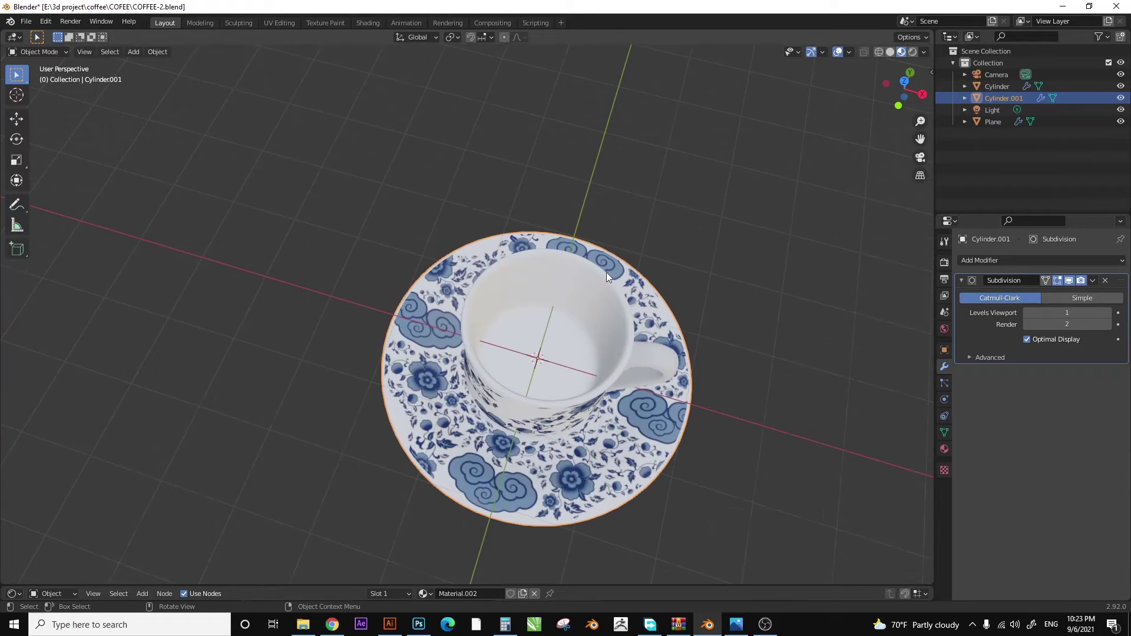
{"action": "mouse_move", "coordinate": [472, 306]}
{"action": "middle_mouse_down"}
{"action": "mouse_move", "coordinate": [486, 259]}
{"action": "mouse_move", "coordinate": [561, 252]}
{"action": "middle_mouse_up"}
- Add a scaled plane with a Subdivision Surface modifier at viewport level 6
{"action": "key", "text": "shift+a"}
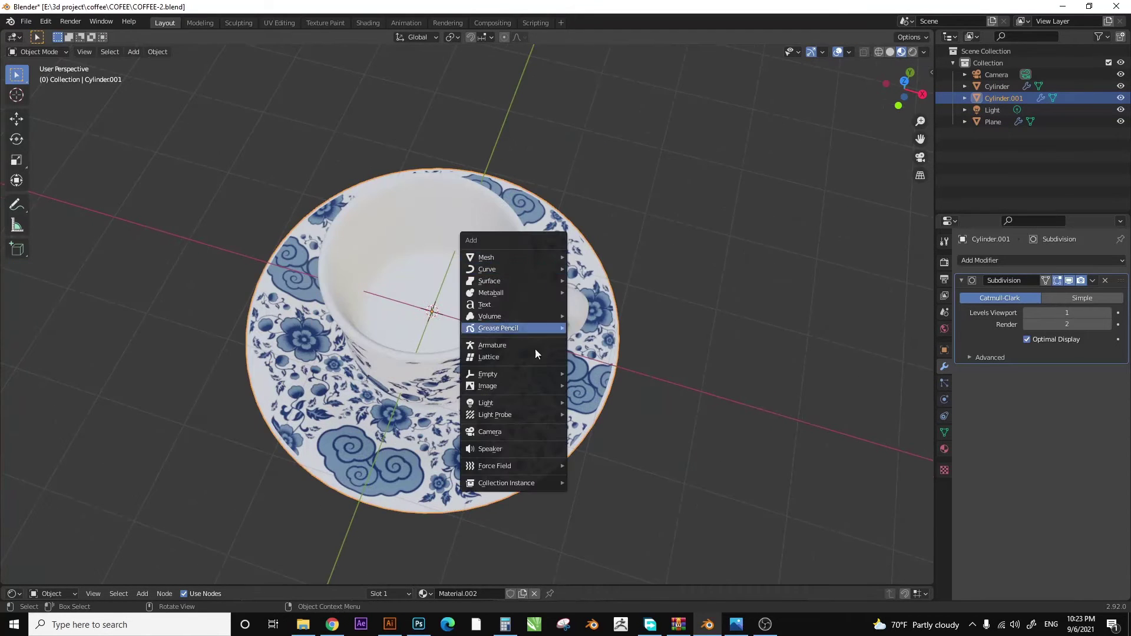
{"action": "left_click", "coordinate": [634, 257]}
{"action": "key", "text": "s"}
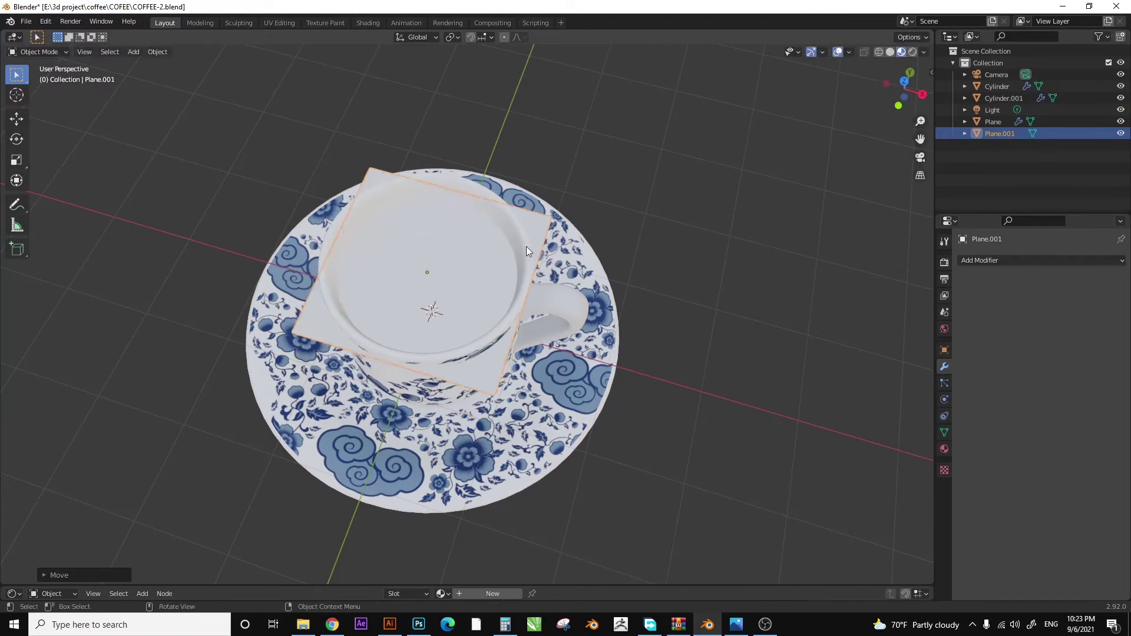
{"action": "left_click", "coordinate": [526, 247]}
{"action": "left_click", "coordinate": [1025, 261]}
{"action": "left_click", "coordinate": [921, 473]}
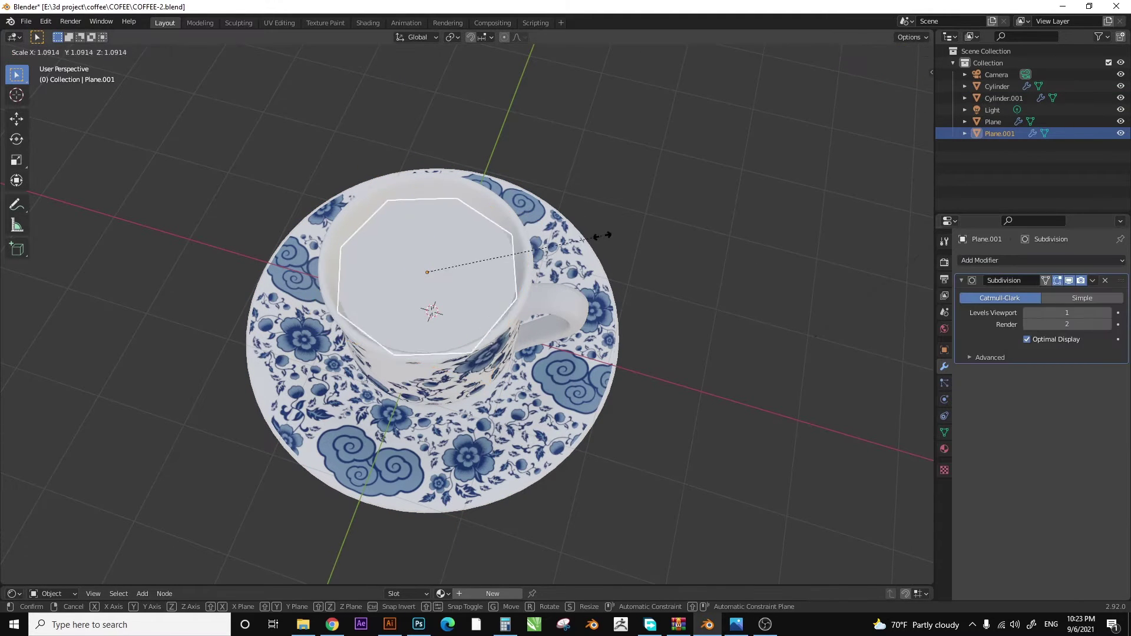
{"action": "key", "text": "Return"}
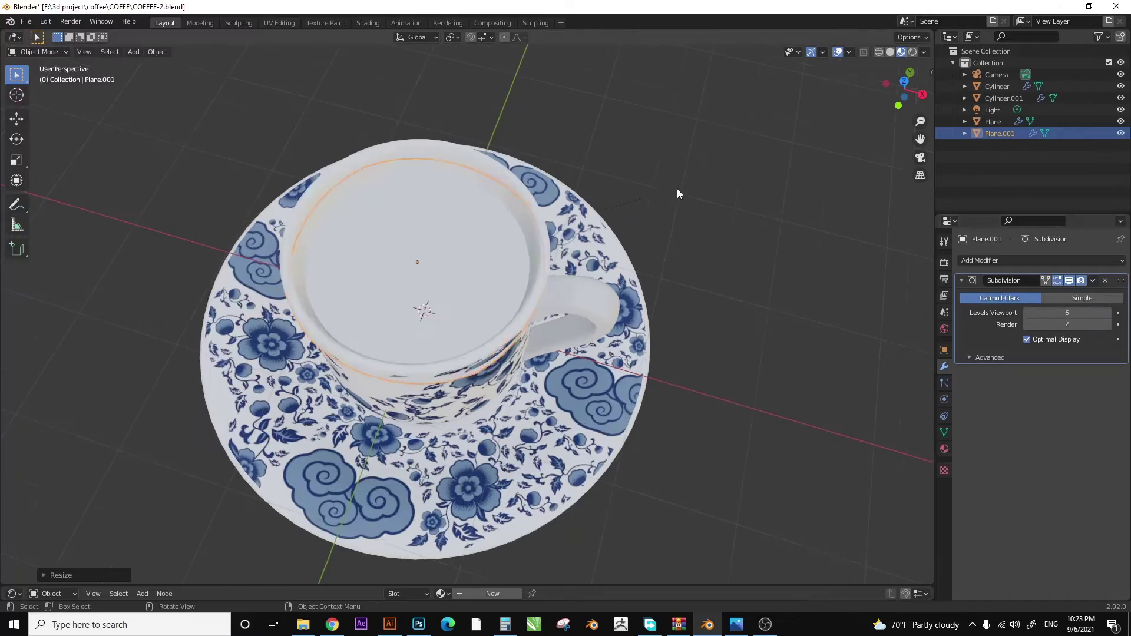
- Raise the disc along Z to sit inside the cup's rim, then open a new Chrome tab
{"action": "mouse_move", "coordinate": [677, 188]}
{"action": "middle_mouse_down"}
{"action": "mouse_move", "coordinate": [610, 202]}
{"action": "mouse_move", "coordinate": [626, 179]}
{"action": "middle_mouse_up"}
{"action": "key", "text": "g"}
{"action": "key", "text": "z"}
{"action": "left_click", "coordinate": [629, 168]}
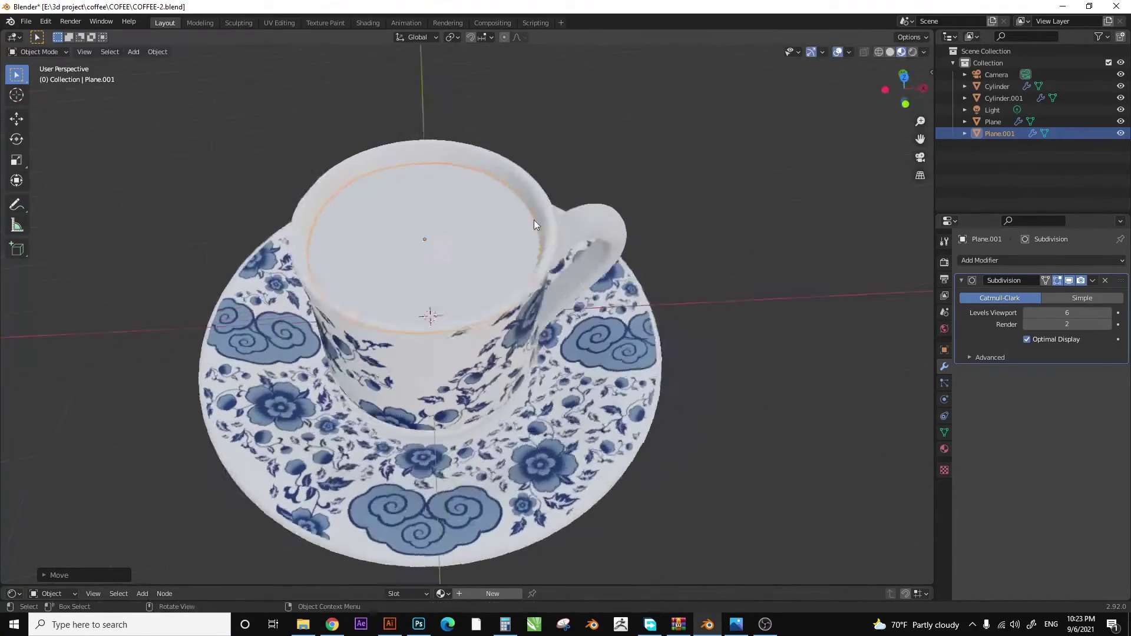
{"action": "scroll", "coordinate": [429, 315], "scroll_direction": "up", "scroll_amount": 3}
{"action": "left_click", "coordinate": [332, 624]}
{"action": "key", "text": "ctrl+t"}
- Search Google Images for 'coffee top' and try a reverse search on one result
{"action": "type", "text": "co"}
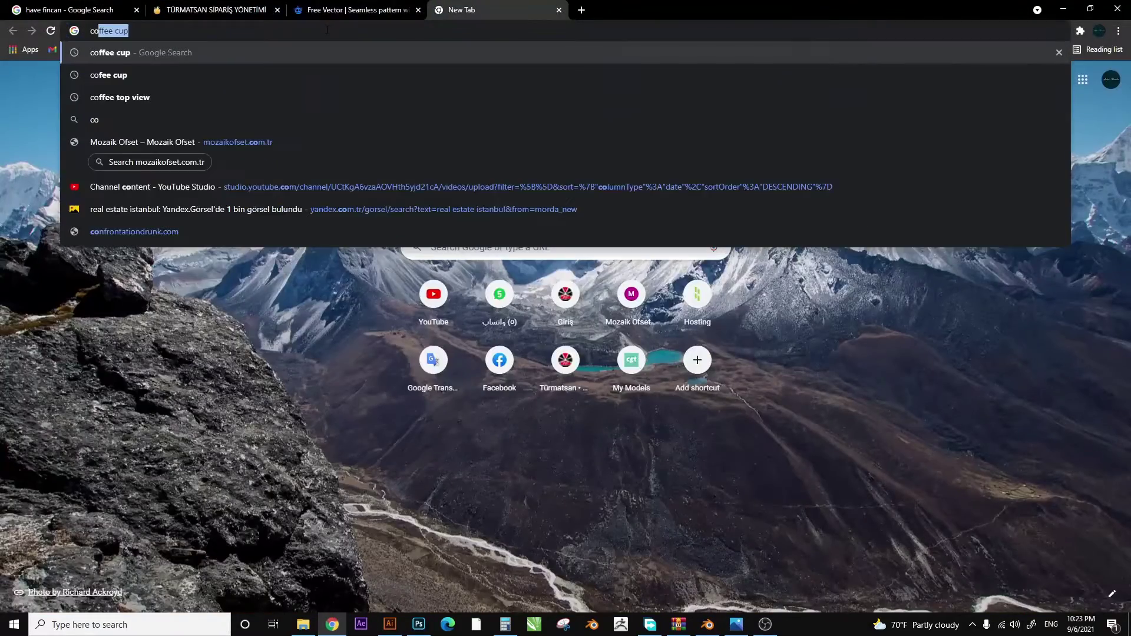
{"action": "type", "text": "ffee top"}
{"action": "key", "text": "Return"}
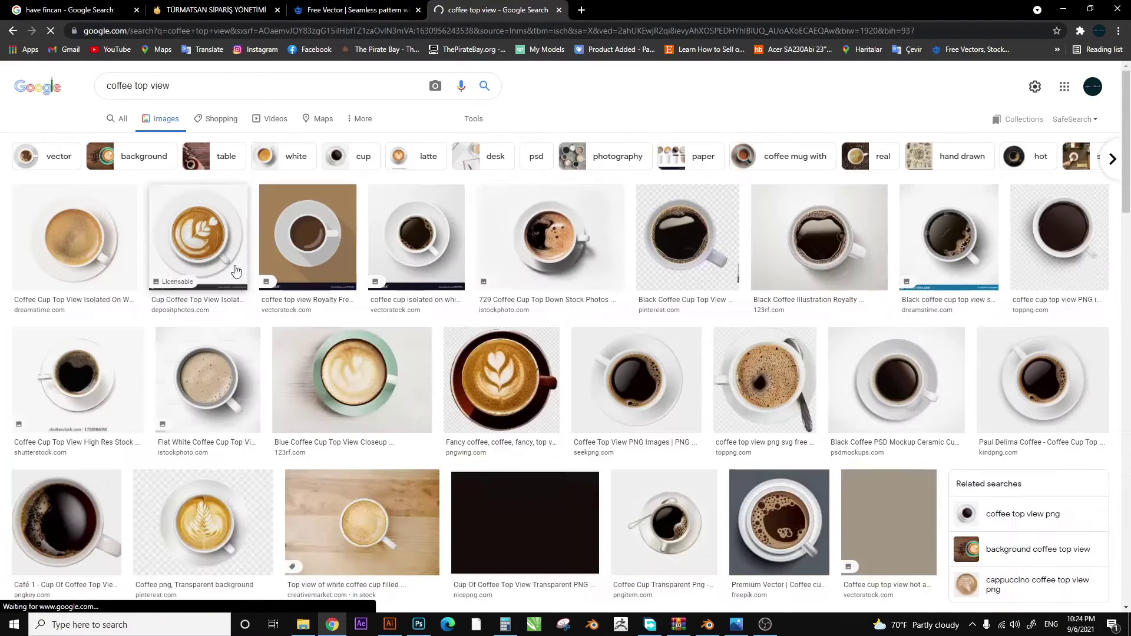
{"action": "left_click", "coordinate": [687, 232]}
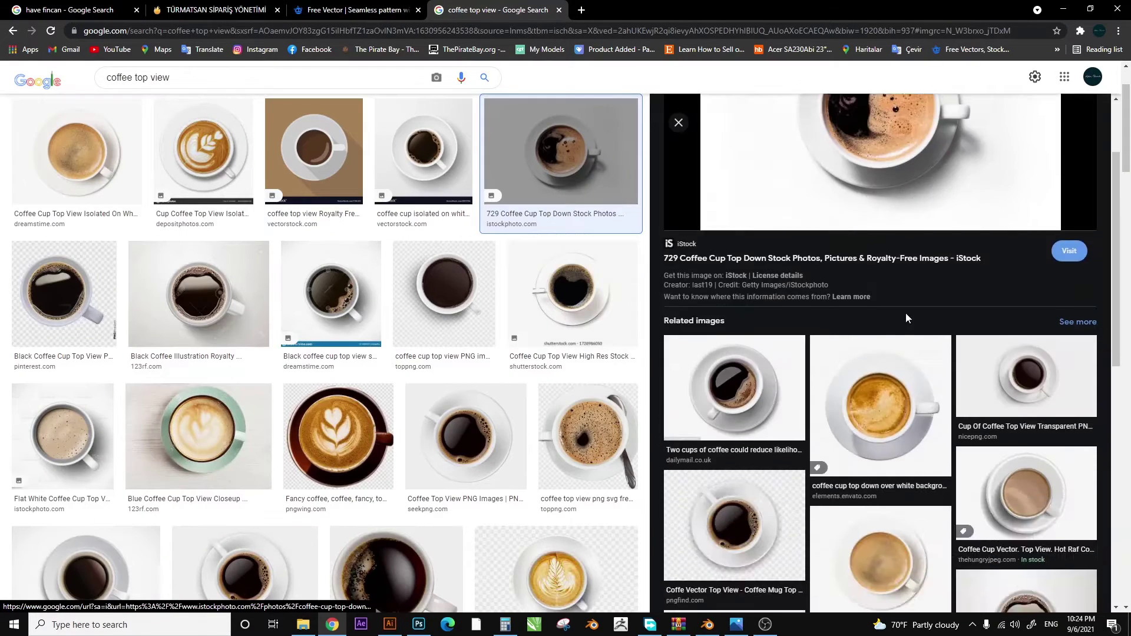
{"action": "left_click_drag", "start_coordinate": [904, 257], "coordinate": [263, 172]}
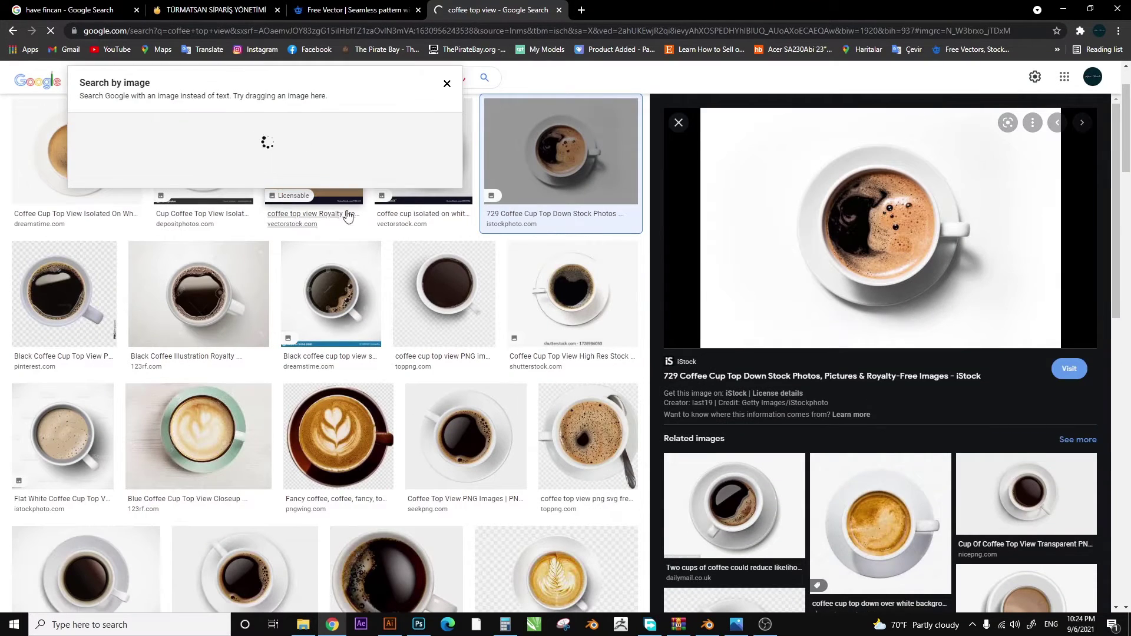
{"action": "key", "text": "alt+Left"}
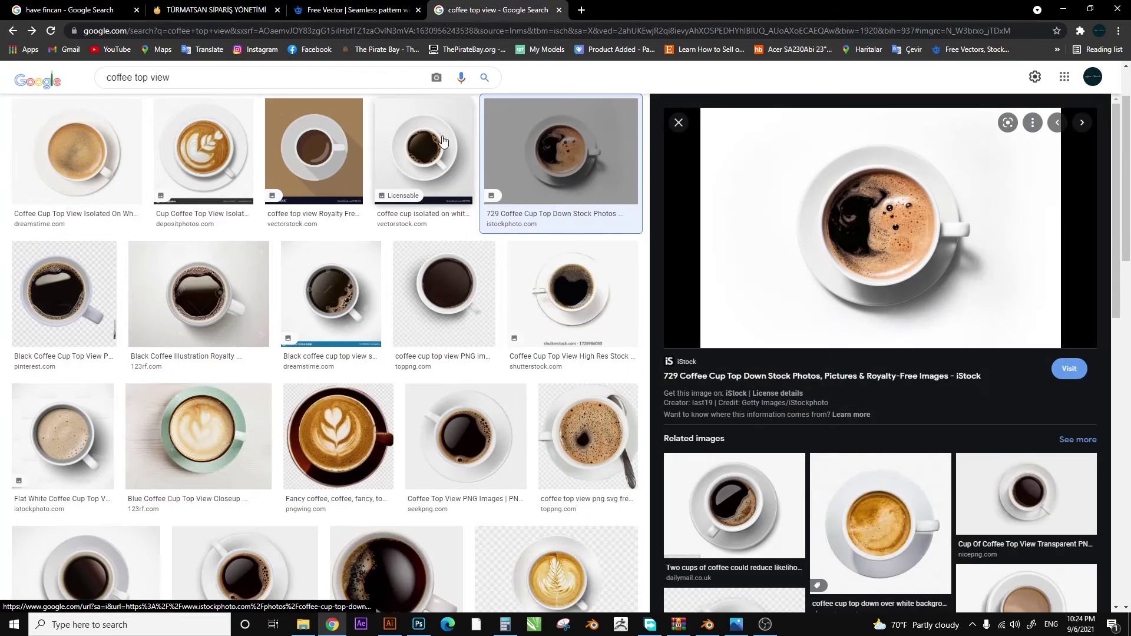
- Compare several top-view coffee images, settling on the Black Coffee Cup Top View PNG
{"action": "left_click", "coordinate": [199, 293]}
{"action": "left_click", "coordinate": [572, 291]}
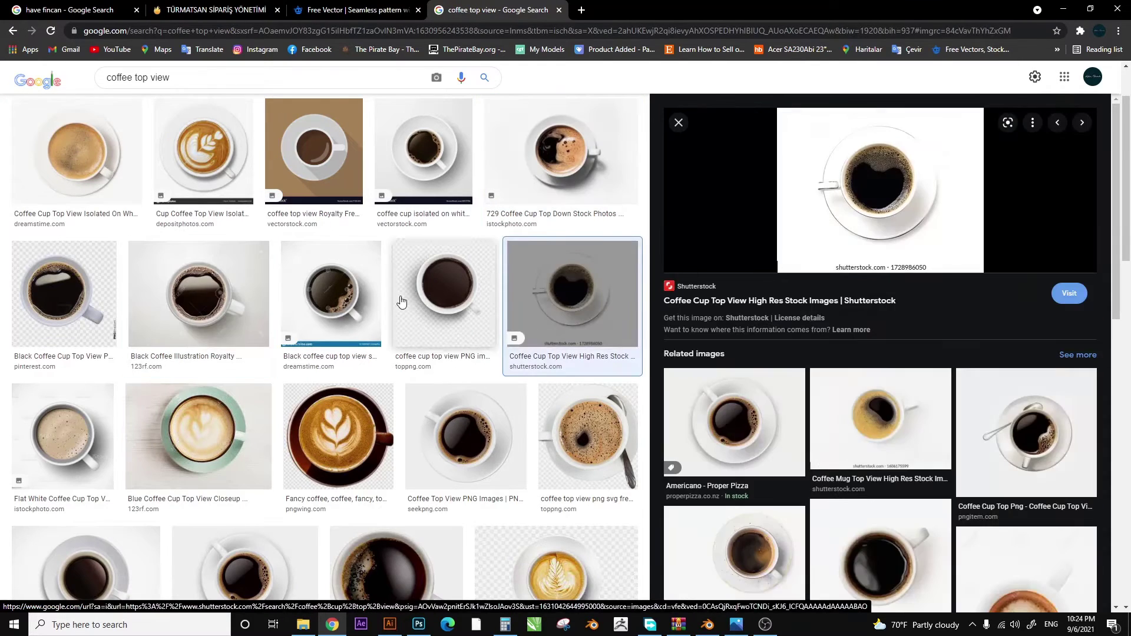
{"action": "left_click", "coordinate": [445, 292]}
{"action": "left_click", "coordinate": [198, 294]}
{"action": "left_click", "coordinate": [78, 294]}
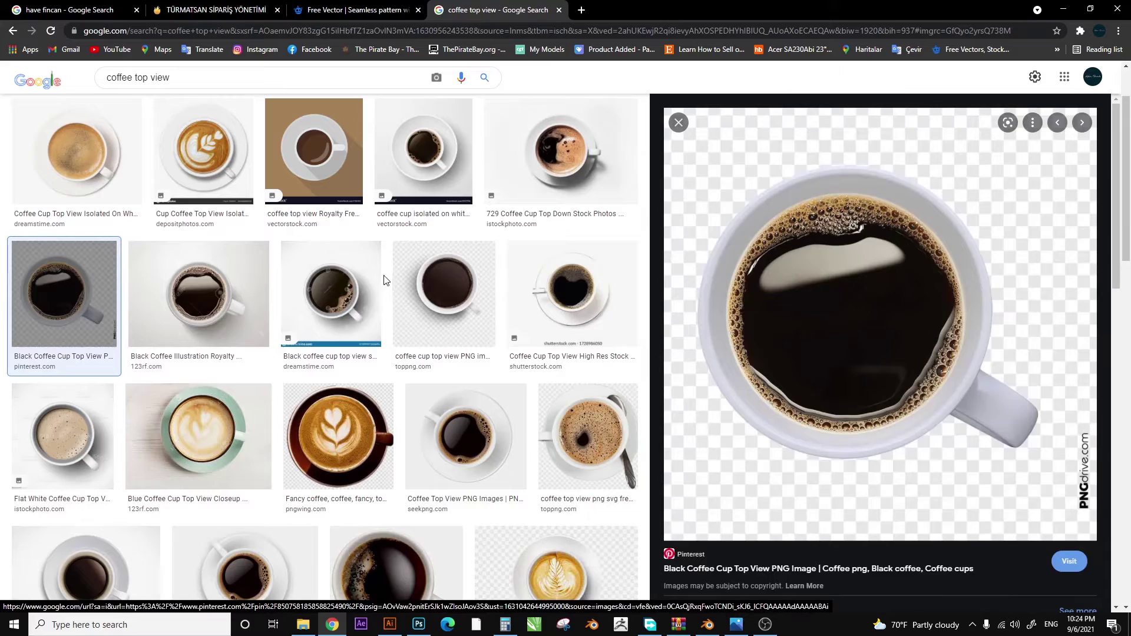
- Download the top-view coffee image and drag the file into Photoshop
{"action": "right_click", "coordinate": [893, 302]}
{"action": "left_click", "coordinate": [957, 445]}
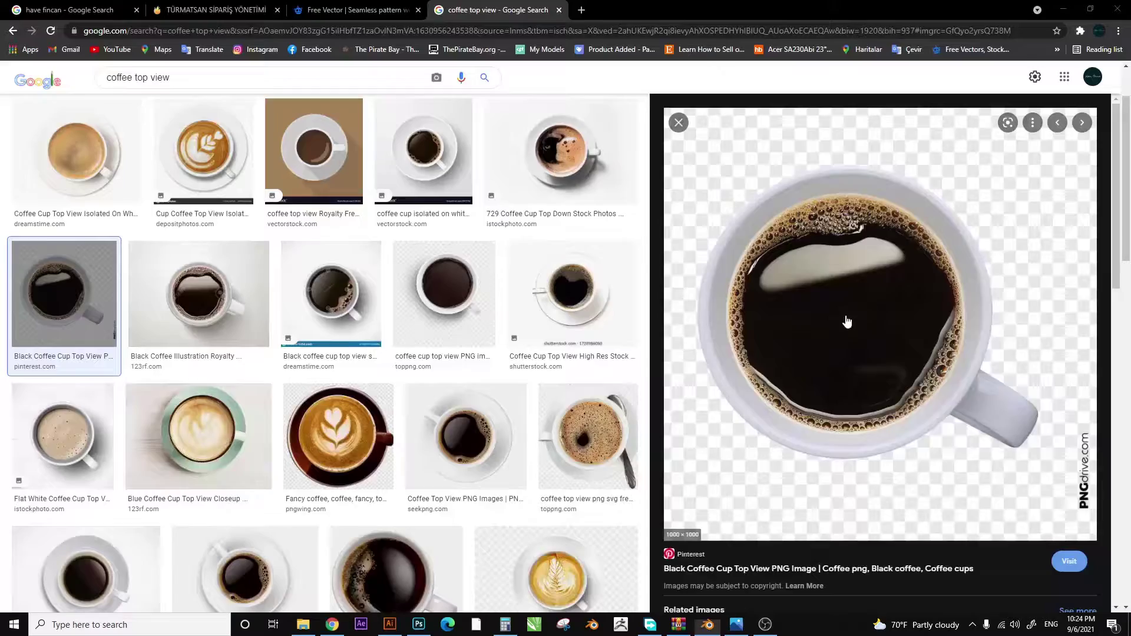
{"action": "right_click", "coordinate": [841, 299]}
{"action": "left_click", "coordinate": [942, 444]}
{"action": "left_click", "coordinate": [949, 360]}
{"action": "left_click", "coordinate": [956, 380]}
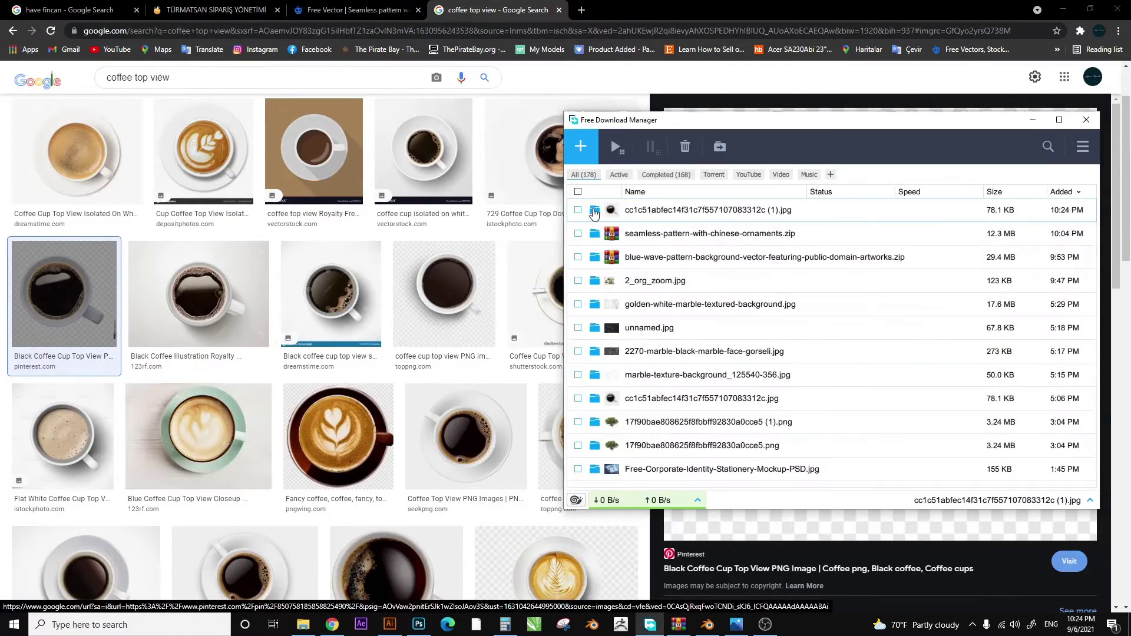
{"action": "left_click_drag", "start_coordinate": [348, 519], "coordinate": [677, 5]}
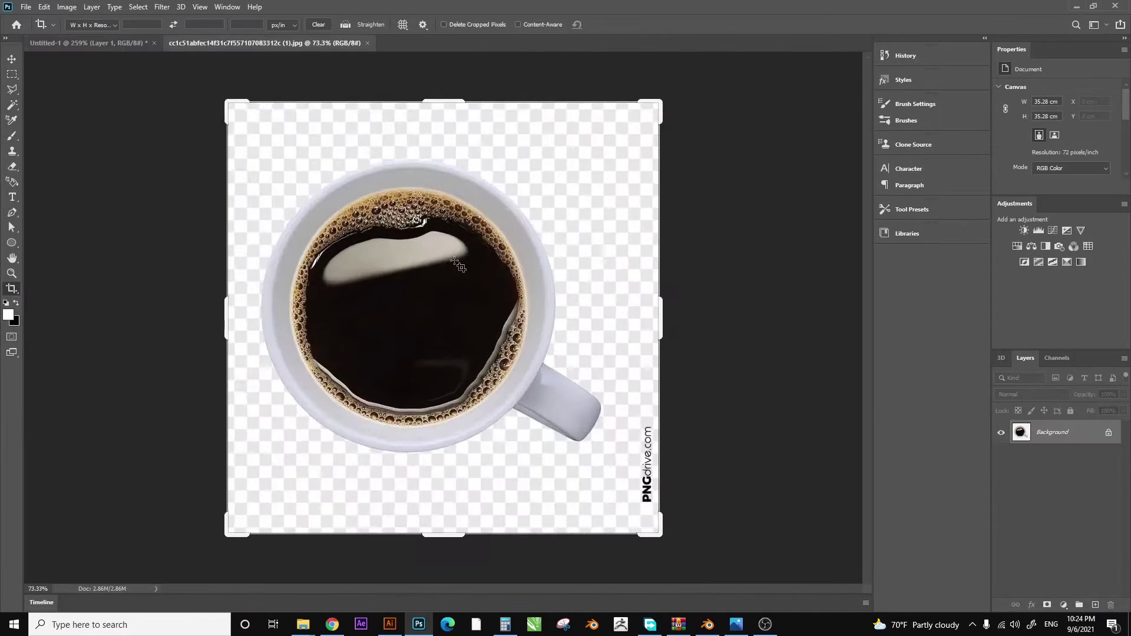
- Crop the coffee photo tightly around the cup
{"action": "key", "text": "s"}
{"action": "scroll", "coordinate": [467, 315], "scroll_direction": "up", "scroll_amount": 3, "text": "alt"}
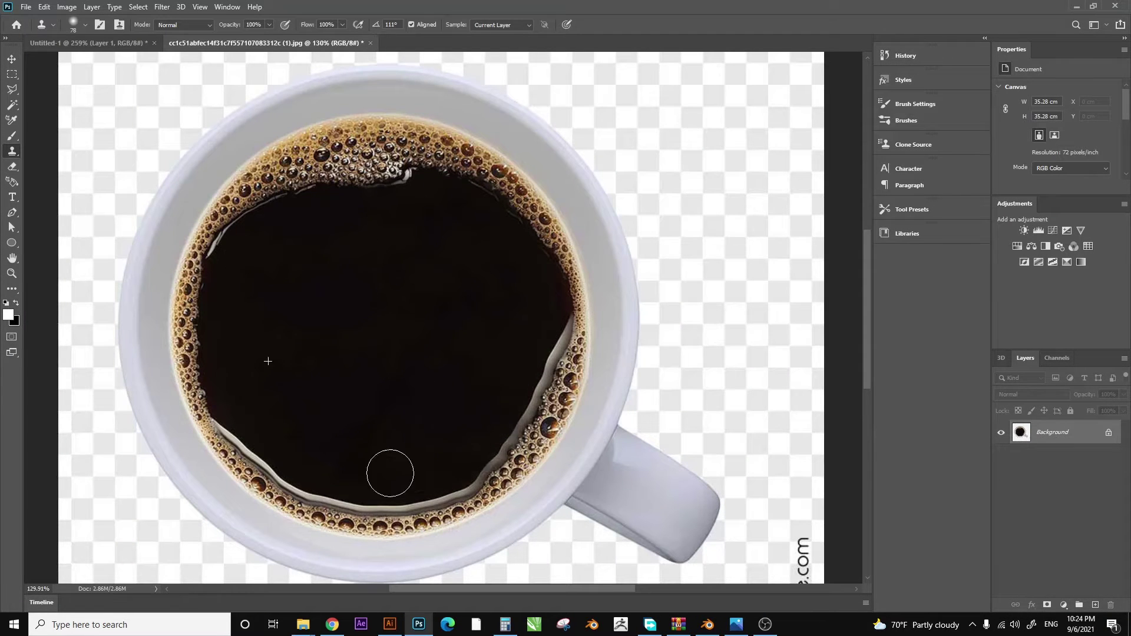
{"action": "key", "text": "ctrl+0"}
{"action": "left_click_drag", "start_coordinate": [661, 108], "coordinate": [618, 132]}
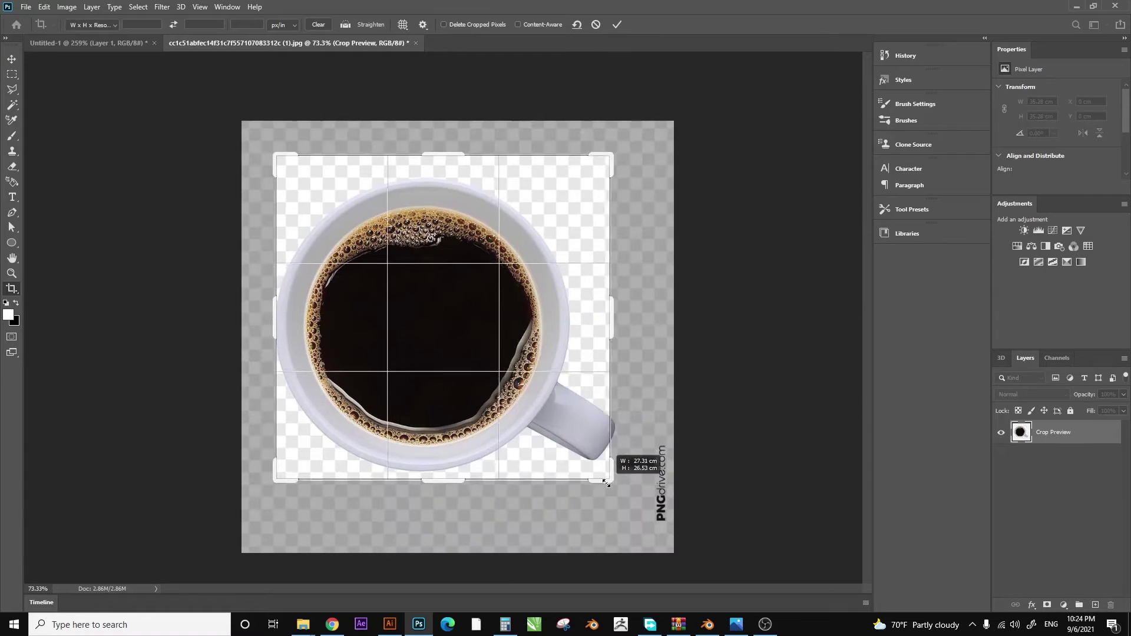
{"action": "left_click_drag", "start_coordinate": [436, 164], "coordinate": [436, 179]}
{"action": "key", "text": "Return"}
- Save the cropped coffee image as a JPEG, accepting the quality options
{"action": "key", "text": "ctrl+shift+s"}
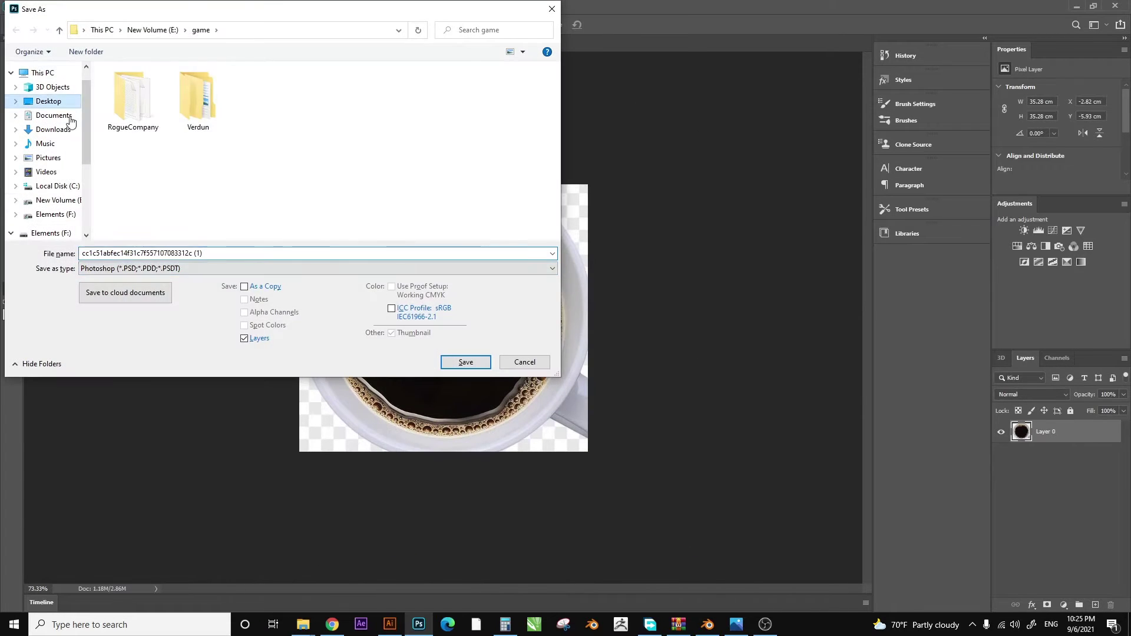
{"action": "left_click", "coordinate": [302, 270]}
{"action": "left_click", "coordinate": [302, 346]}
{"action": "left_click", "coordinate": [467, 361]}
{"action": "key", "text": "Return"}
{"action": "key", "text": "alt+Tab"}
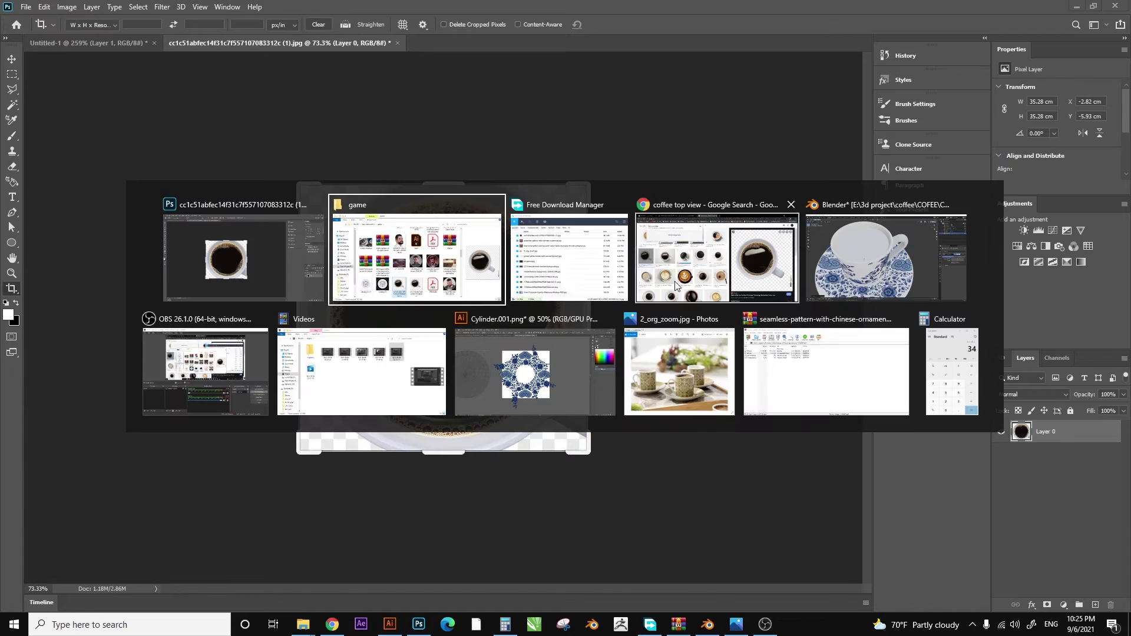
- Add an Image Texture node on Base Color loaded with the cropped coffee JPEG
{"action": "left_click", "coordinate": [367, 23]}
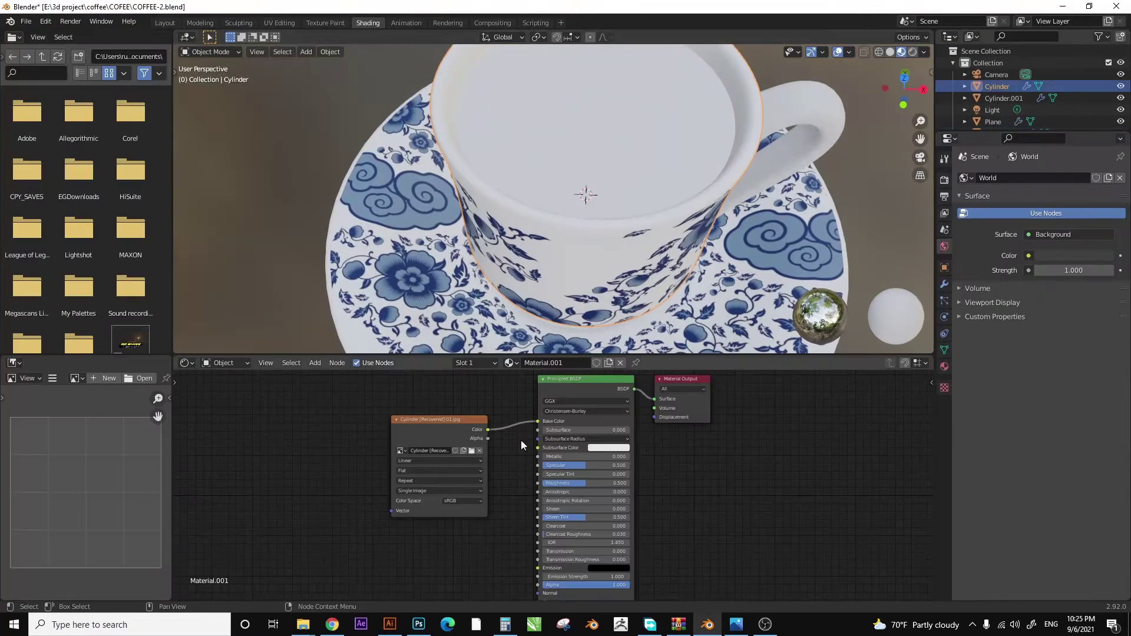
{"action": "key", "text": "shift+a"}
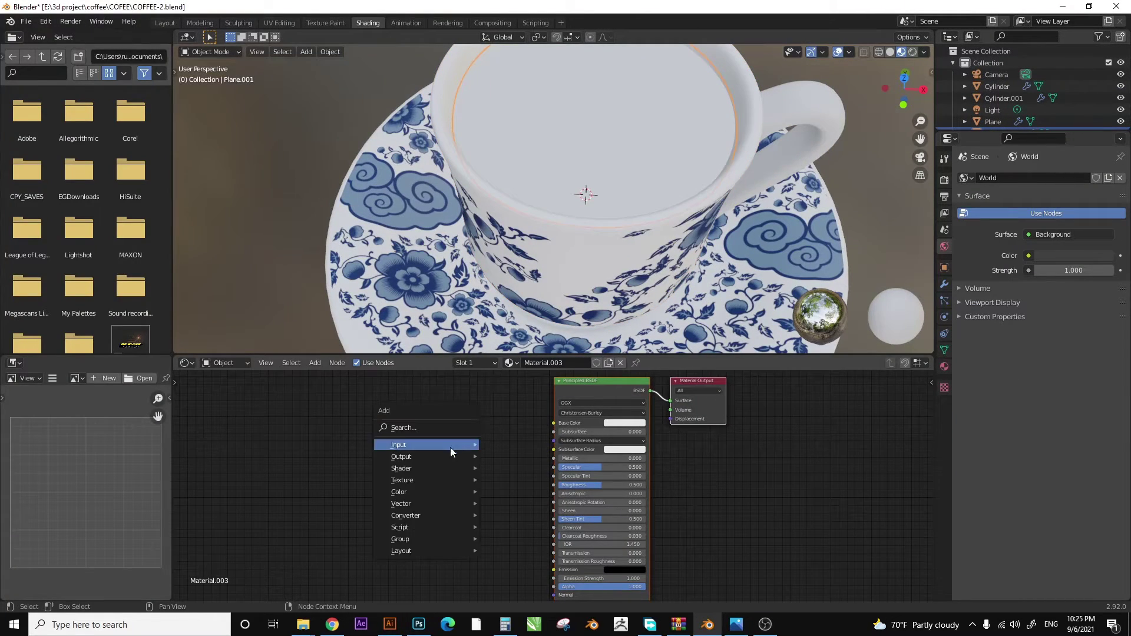
{"action": "left_click", "coordinate": [538, 378]}
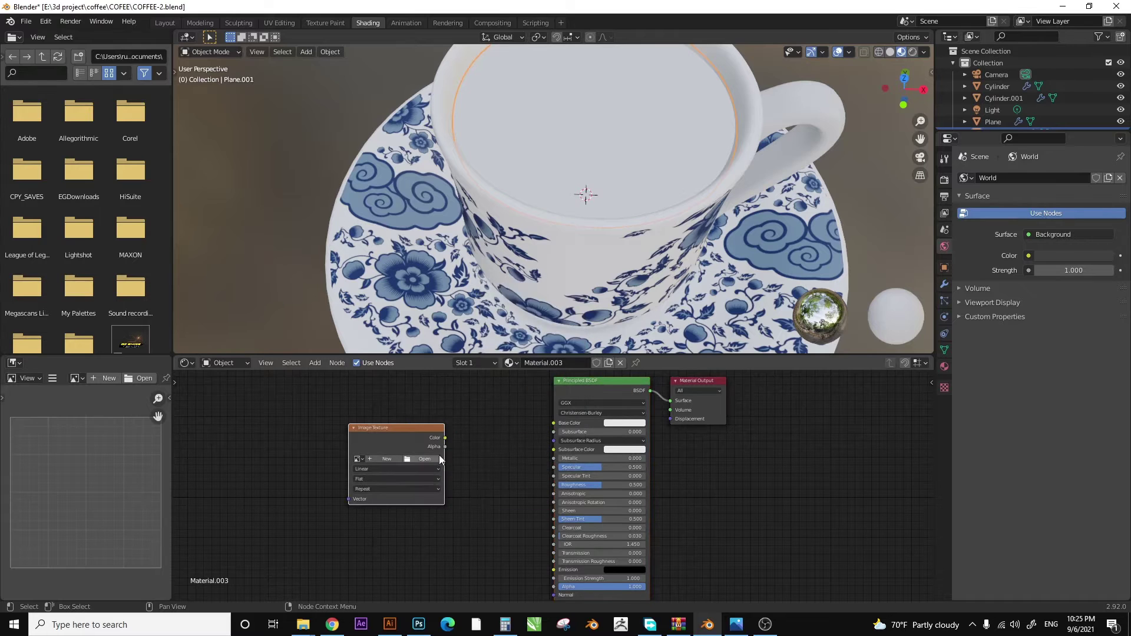
{"action": "left_click_drag", "start_coordinate": [556, 424], "coordinate": [554, 423]}
{"action": "left_click", "coordinate": [424, 459]}
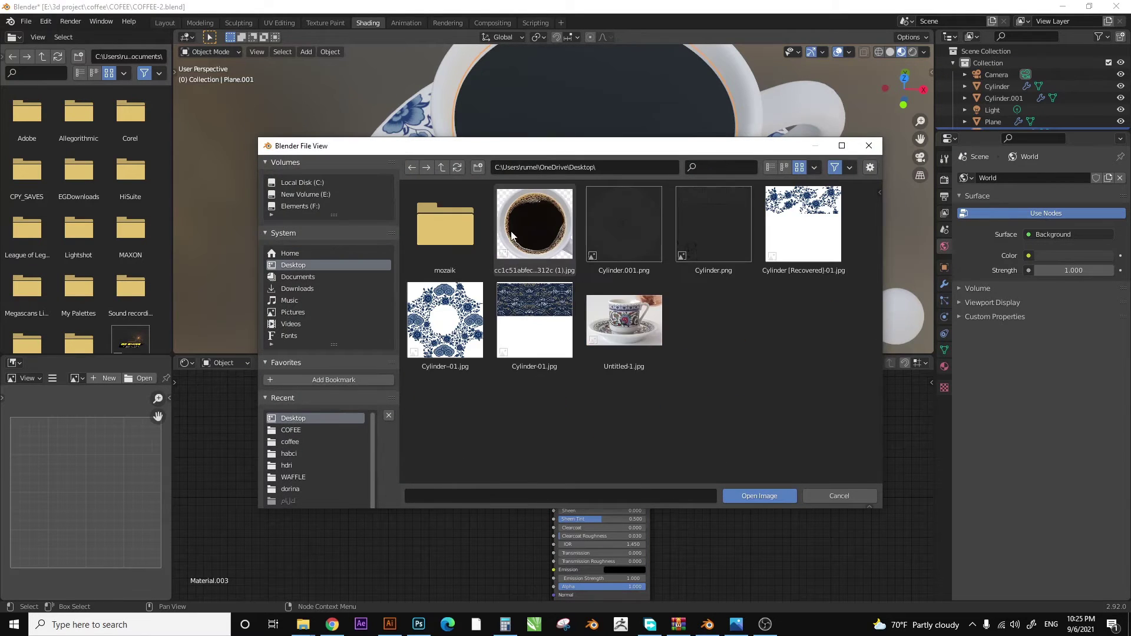
{"action": "double_click", "coordinate": [610, 227]}
- Apply the coffee plane's transforms and its Subdivision modifier
{"action": "mouse_move", "coordinate": [610, 224]}
{"action": "middle_mouse_down"}
{"action": "mouse_move", "coordinate": [618, 207]}
{"action": "mouse_move", "coordinate": [571, 176]}
{"action": "middle_mouse_up"}
{"action": "key", "text": "ctrl+a"}
{"action": "left_click", "coordinate": [571, 176]}
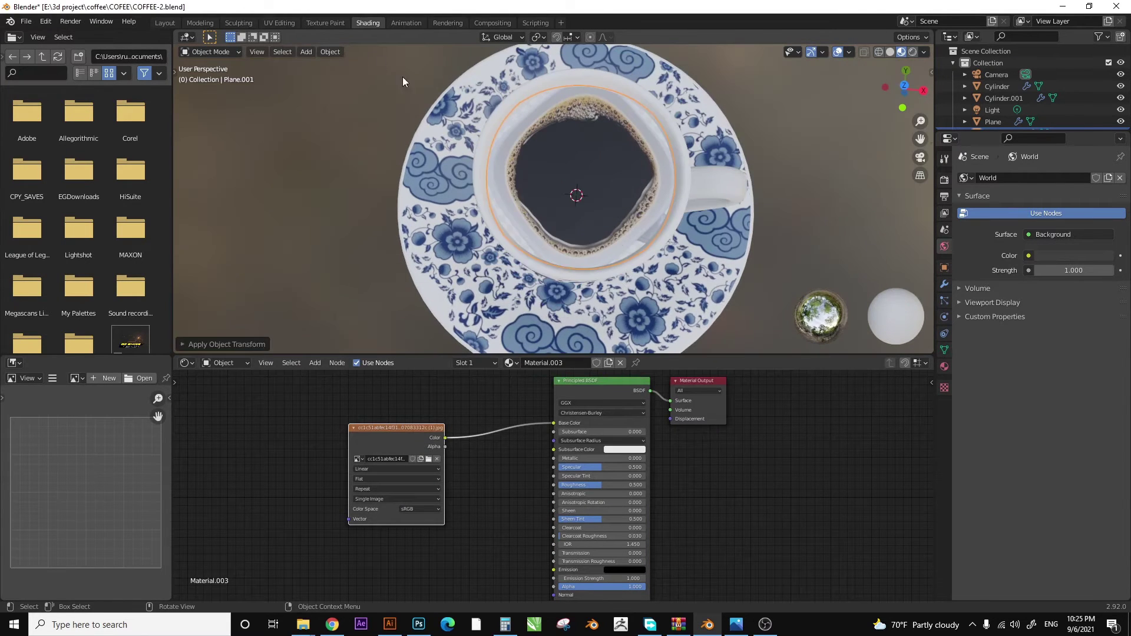
{"action": "left_click", "coordinate": [274, 22]}
{"action": "key", "text": "Tab"}
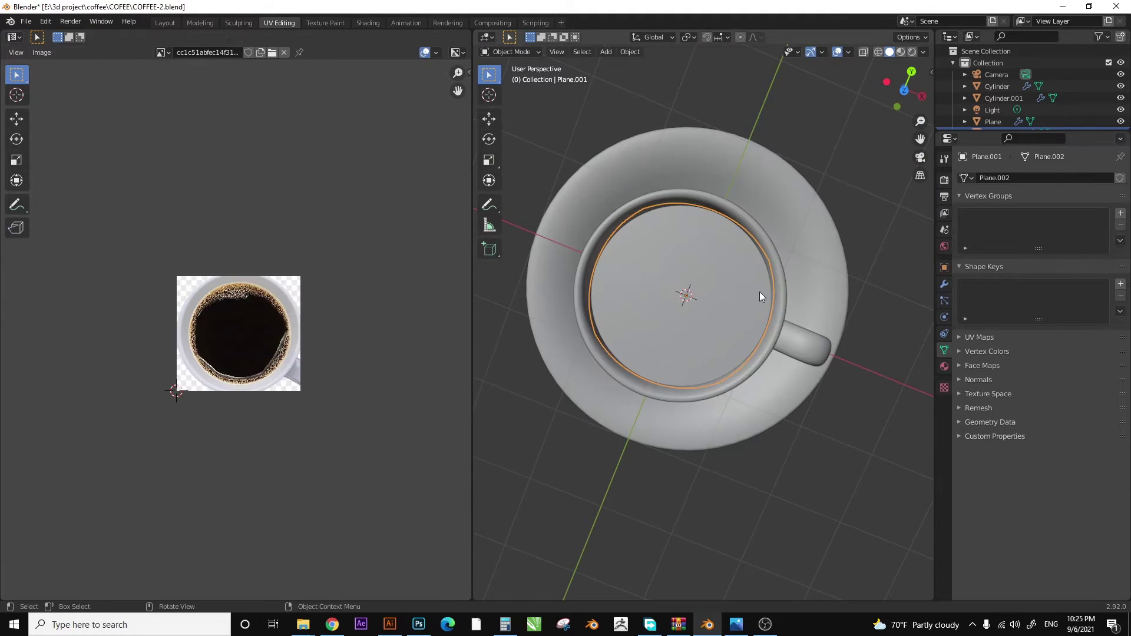
{"action": "left_click", "coordinate": [945, 284]}
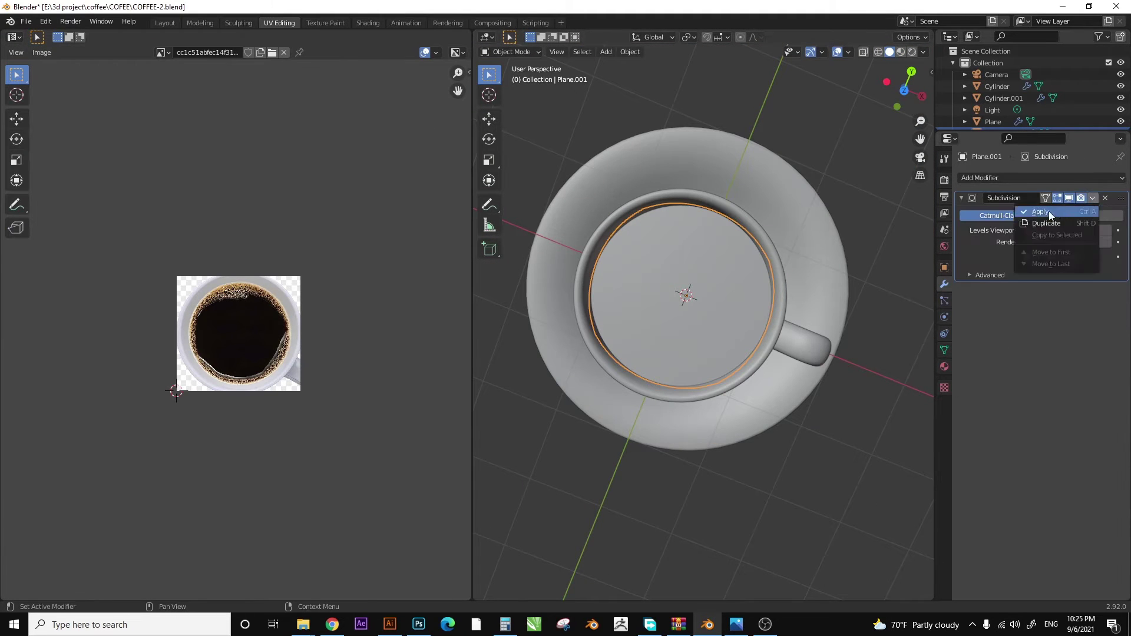
{"action": "left_click", "coordinate": [1040, 212]}
- Smart UV Project the coffee plane and fit its UVs over the photo's coffee circle
{"action": "key", "text": "Tab"}
{"action": "left_click", "coordinate": [176, 52]}
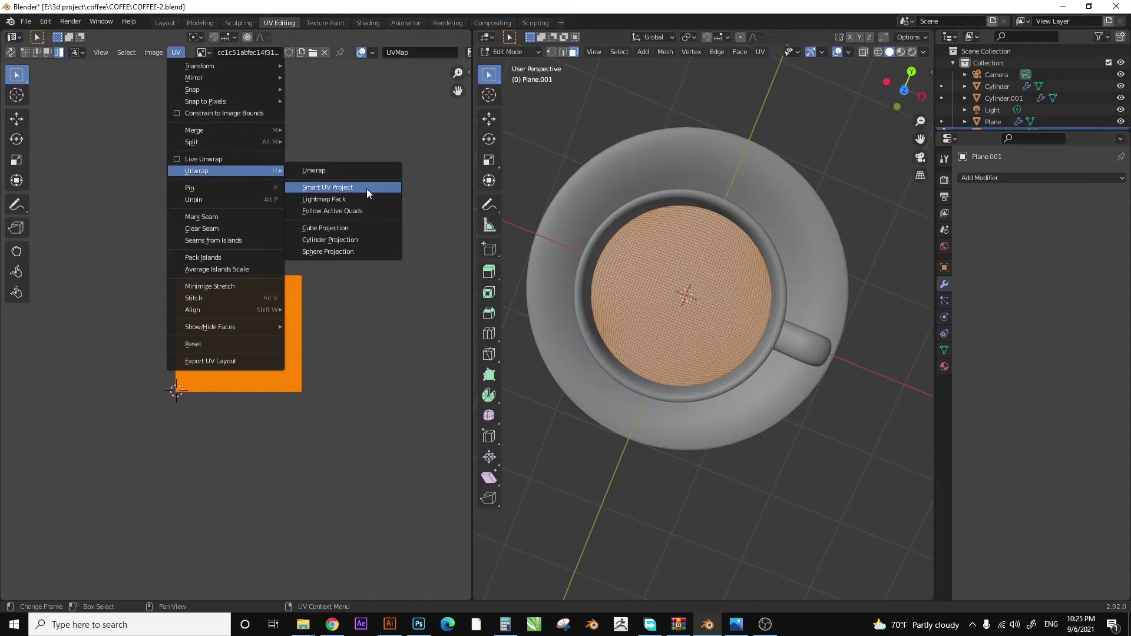
{"action": "left_click", "coordinate": [366, 188]}
{"action": "left_click", "coordinate": [382, 281]}
{"action": "key", "text": "s"}
{"action": "left_click", "coordinate": [366, 270]}
{"action": "key", "text": "g"}
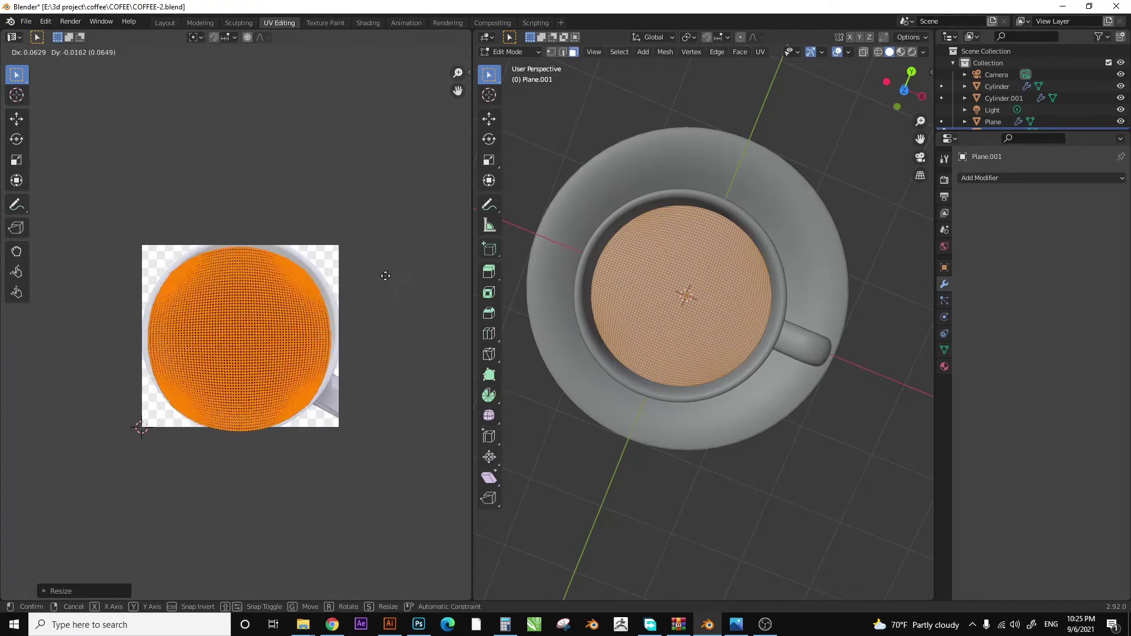
{"action": "left_click", "coordinate": [379, 268]}
{"action": "left_click", "coordinate": [100, 52]}
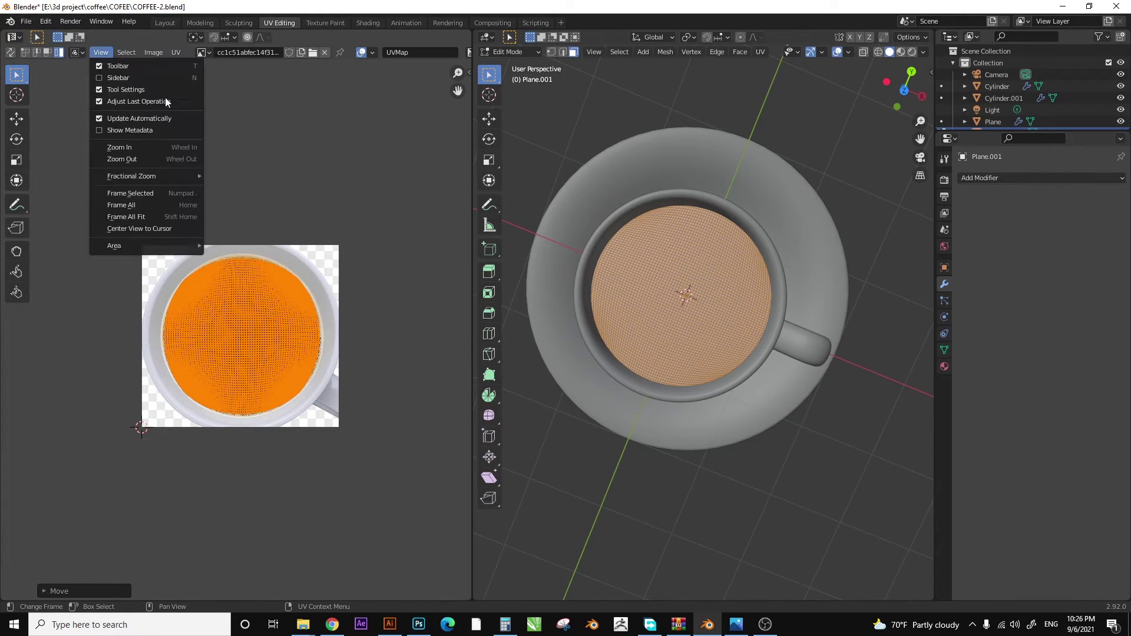
{"action": "left_click", "coordinate": [165, 23]}
- Inspect the textured coffee through the camera in rendered shading
{"action": "key", "text": "KP_0"}
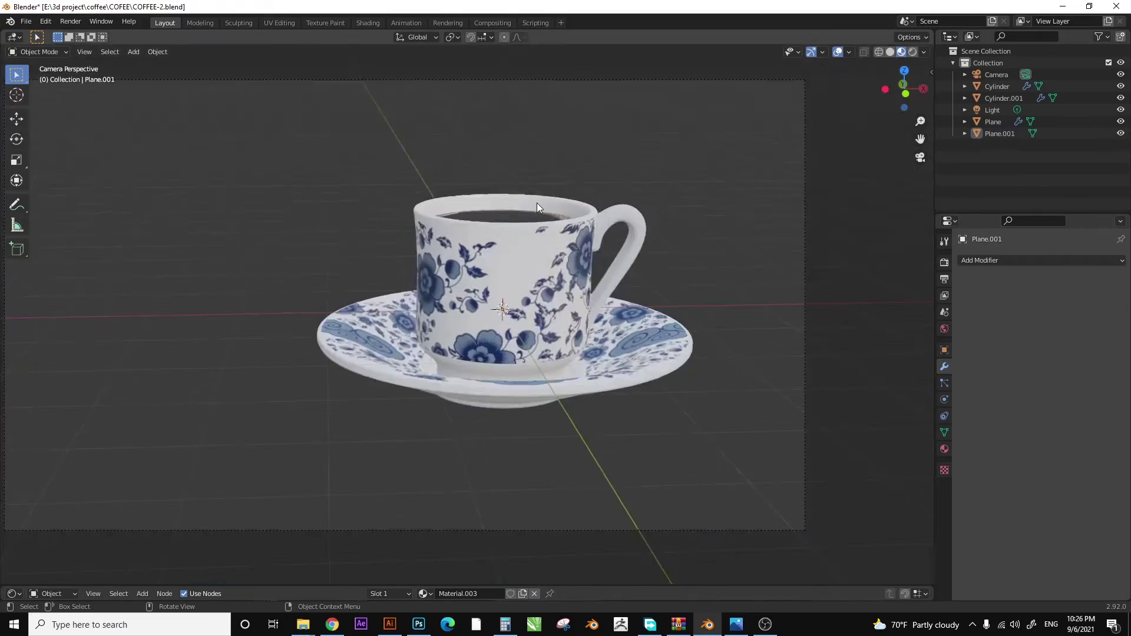
{"action": "middle_click_drag", "start_coordinate": [536, 203], "coordinate": [656, 271]}
{"action": "scroll", "coordinate": [548, 258], "scroll_direction": "up", "scroll_amount": 3}
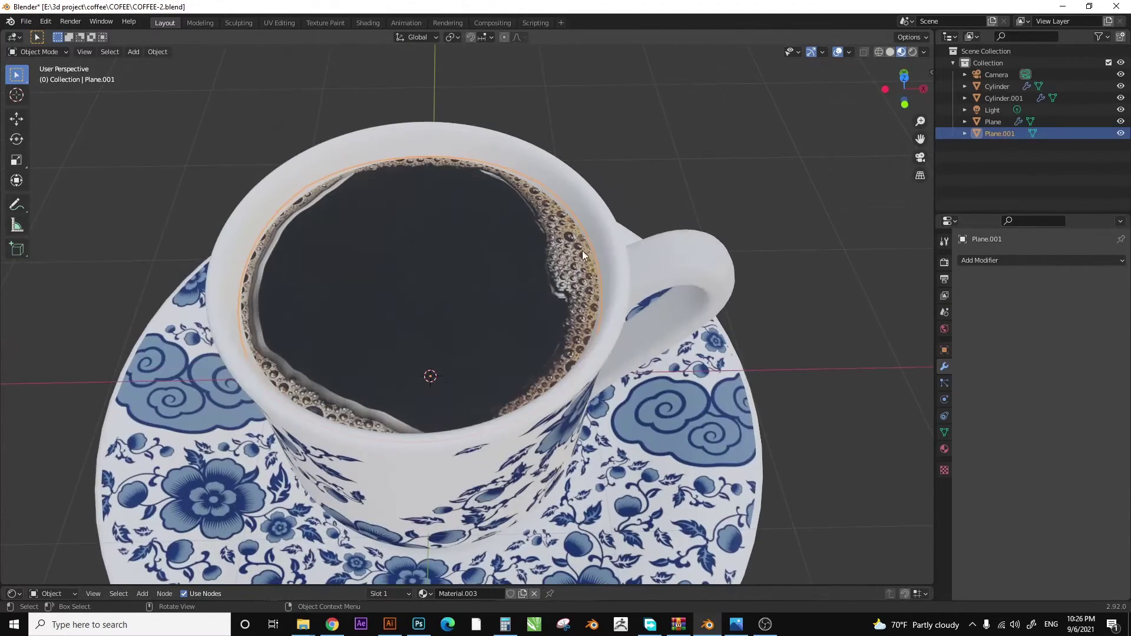
{"action": "left_click", "coordinate": [913, 51]}
{"action": "scroll", "coordinate": [689, 117], "scroll_direction": "down", "scroll_amount": 5}
{"action": "mouse_move", "coordinate": [688, 116]}
{"action": "middle_mouse_down"}
{"action": "mouse_move", "coordinate": [743, 130]}
{"action": "mouse_move", "coordinate": [642, 250]}
{"action": "mouse_move", "coordinate": [378, 69]}
{"action": "middle_mouse_up"}
{"action": "left_click", "coordinate": [743, 129]}
{"action": "scroll", "coordinate": [643, 255], "scroll_direction": "up", "scroll_amount": 5}
{"action": "left_click", "coordinate": [643, 255]}
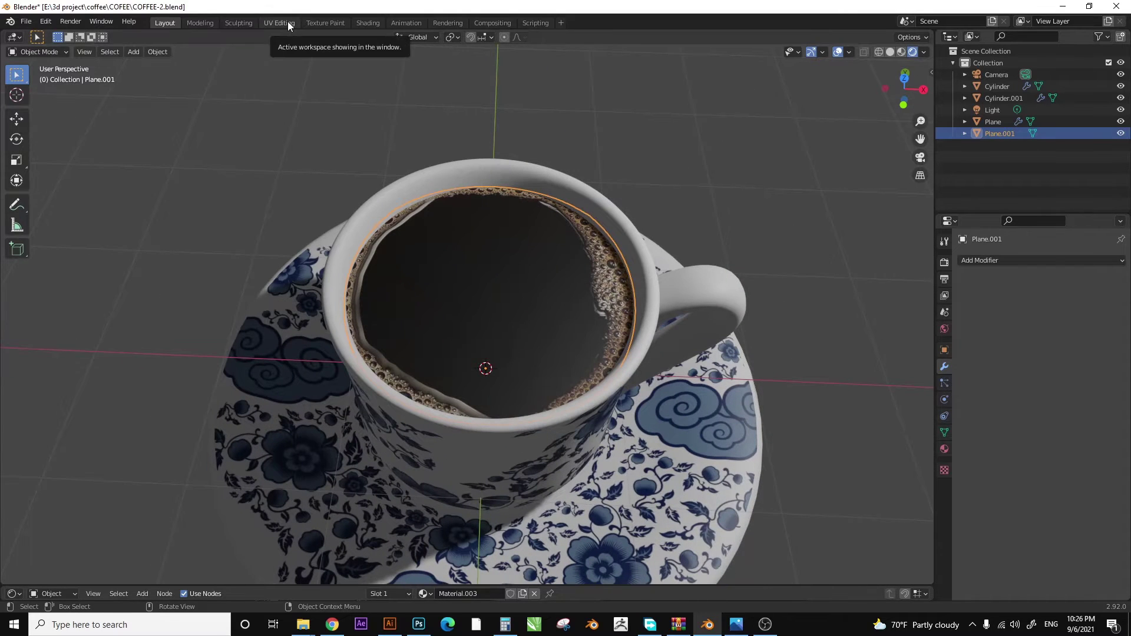
- Orbit around the cup in the Sculpting workspace to check the coffee surface
{"action": "left_click", "coordinate": [239, 22]}
{"action": "middle_click_drag", "start_coordinate": [531, 89], "coordinate": [531, 188]}
{"action": "middle_click_drag", "start_coordinate": [673, 292], "coordinate": [550, 575]}
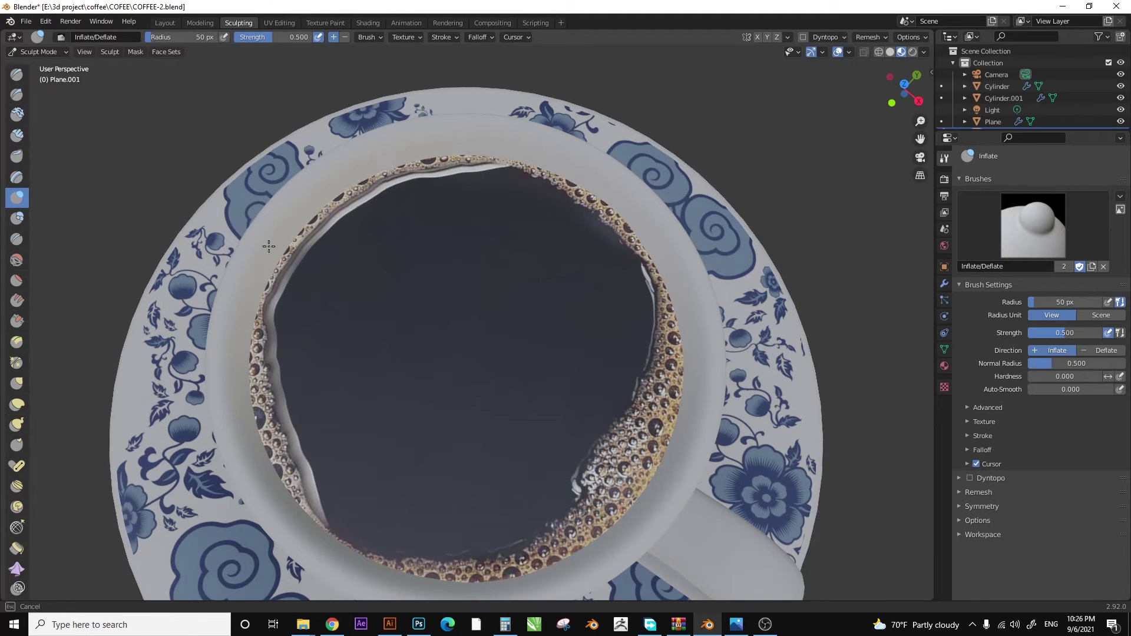
{"action": "middle_click_drag", "start_coordinate": [309, 526], "coordinate": [243, 252]}
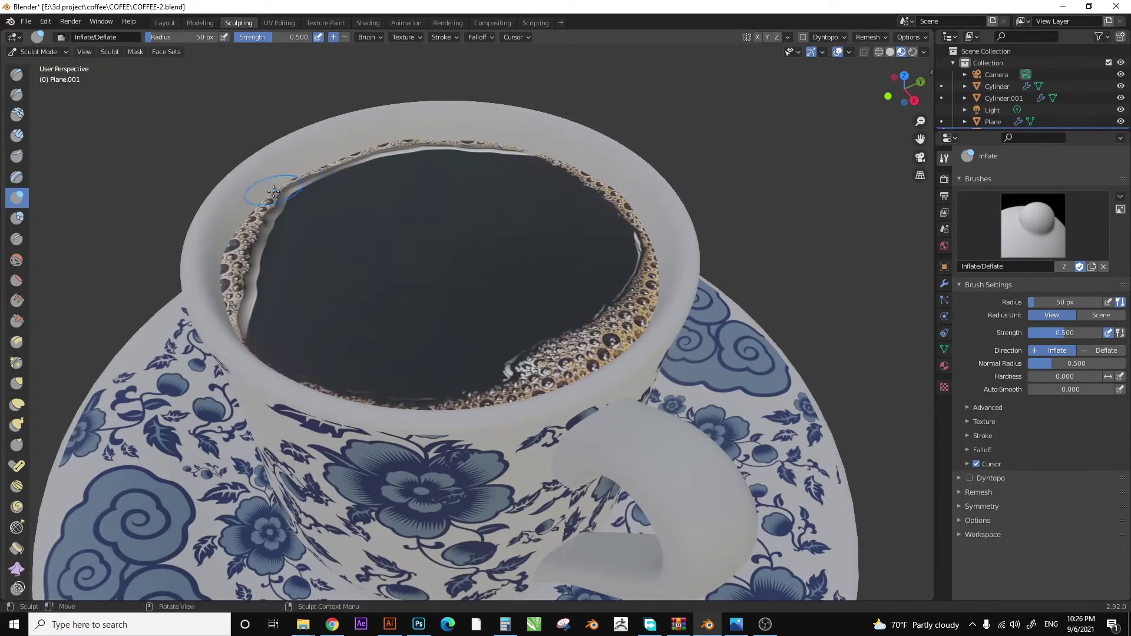
{"action": "middle_click_drag", "start_coordinate": [274, 191], "coordinate": [702, 252]}
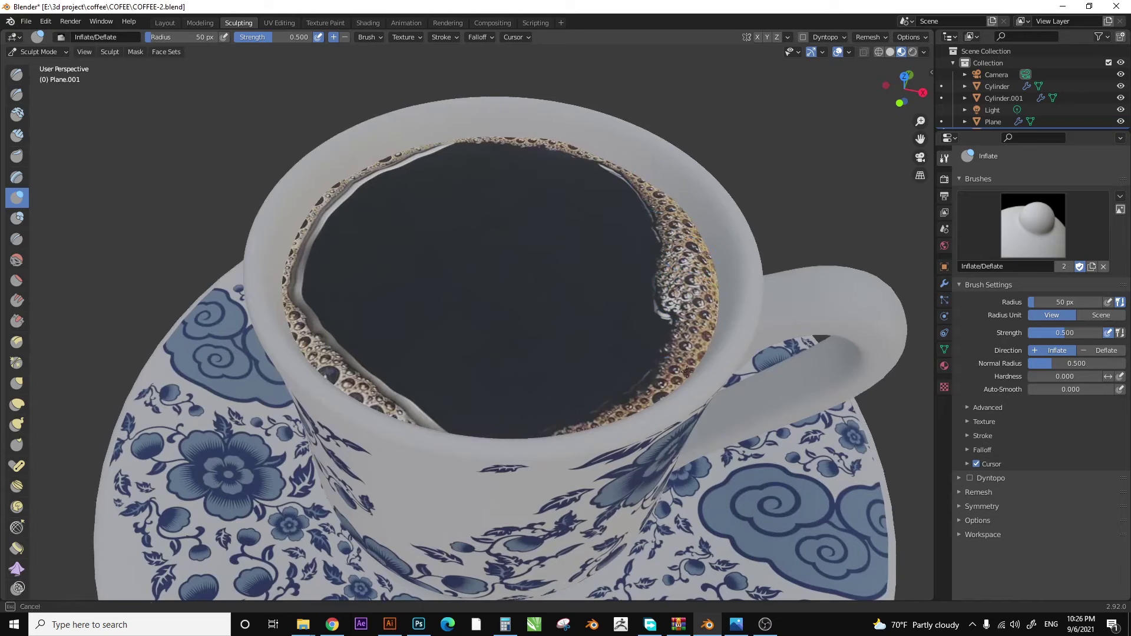
{"action": "scroll", "coordinate": [687, 371], "scroll_direction": "down", "scroll_amount": 3}
{"action": "left_click", "coordinate": [165, 22]}
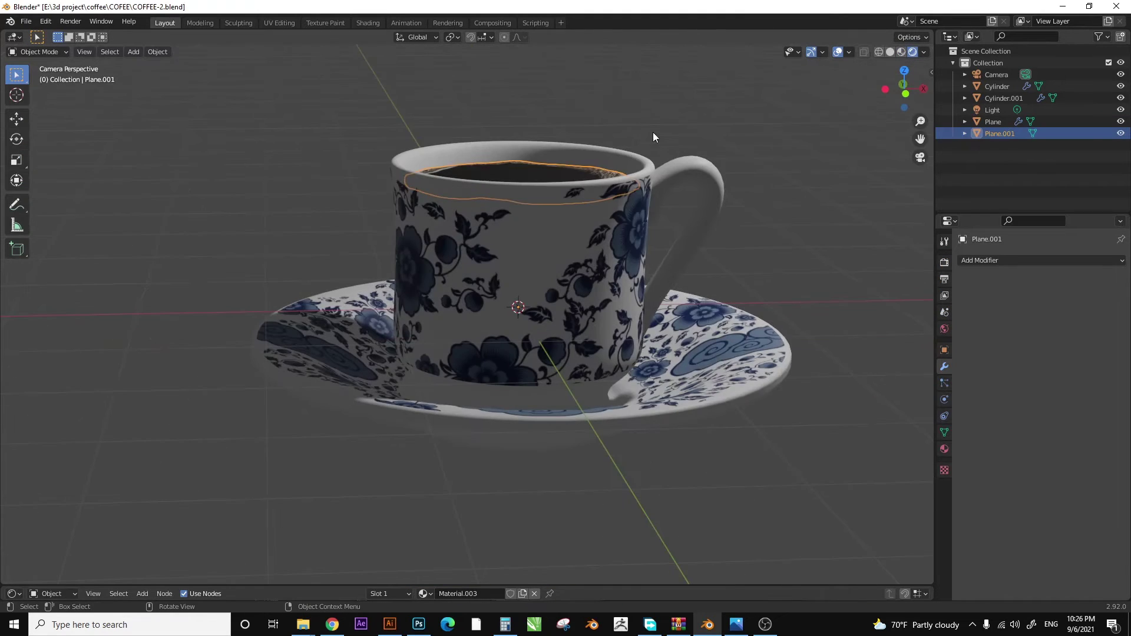
- Nudge and slightly resize the coffee plane inside the cup
{"action": "left_click", "coordinate": [653, 131]}
{"action": "scroll", "coordinate": [682, 191], "scroll_direction": "down", "scroll_amount": 2}
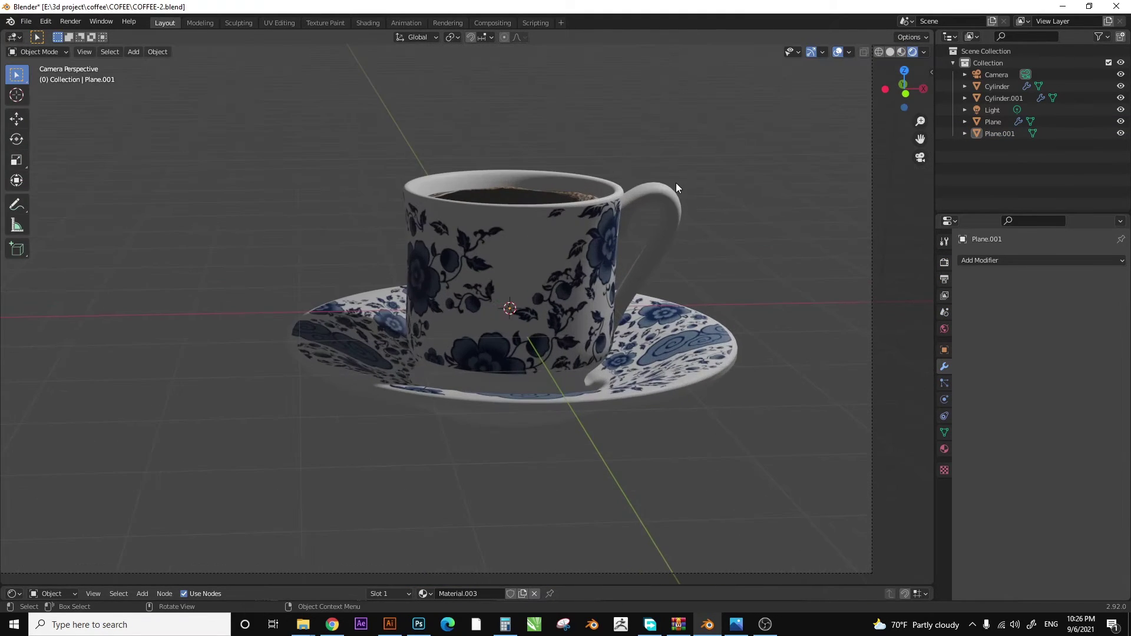
{"action": "scroll", "coordinate": [676, 183], "scroll_direction": "down", "scroll_amount": 2}
{"action": "left_click", "coordinate": [485, 231]}
{"action": "key", "text": "g"}
{"action": "key", "text": "z"}
{"action": "key", "text": "Escape"}
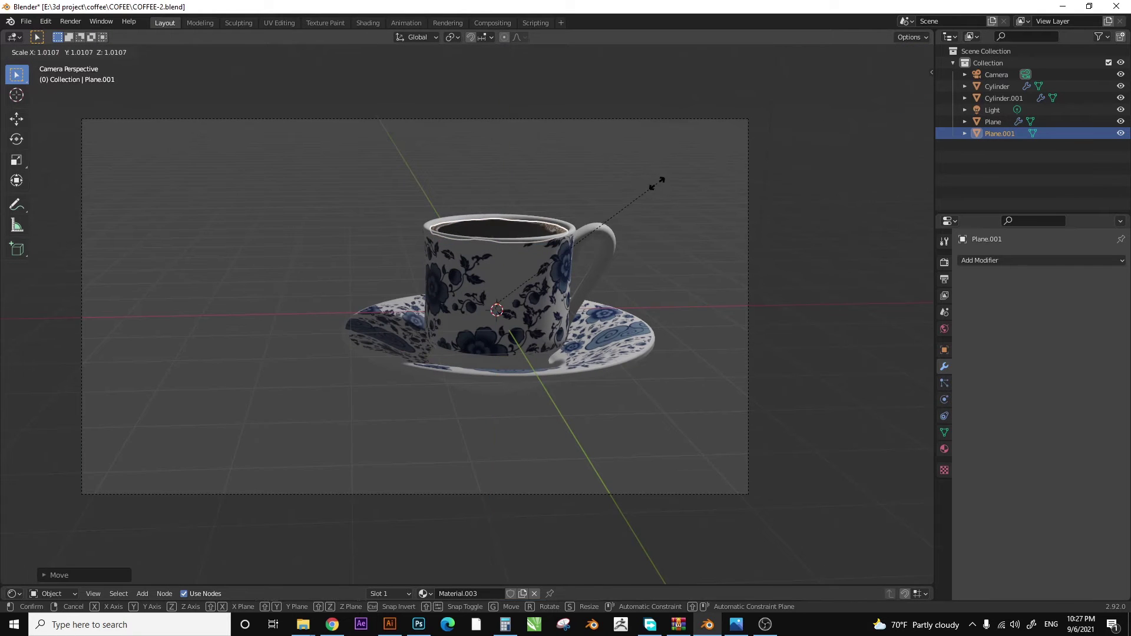
{"action": "left_click", "coordinate": [843, 214]}
{"action": "mouse_move", "coordinate": [843, 214]}
{"action": "middle_mouse_down"}
{"action": "mouse_move", "coordinate": [606, 237]}
{"action": "mouse_move", "coordinate": [549, 306]}
{"action": "mouse_move", "coordinate": [595, 339]}
{"action": "middle_mouse_up"}
{"action": "scroll", "coordinate": [596, 338], "scroll_direction": "up", "scroll_amount": 3}
- Return to camera view and select the cup body to see its material
{"action": "left_click", "coordinate": [646, 261]}
{"action": "right_click", "coordinate": [628, 330]}
{"action": "scroll", "coordinate": [762, 275], "scroll_direction": "down", "scroll_amount": 2}
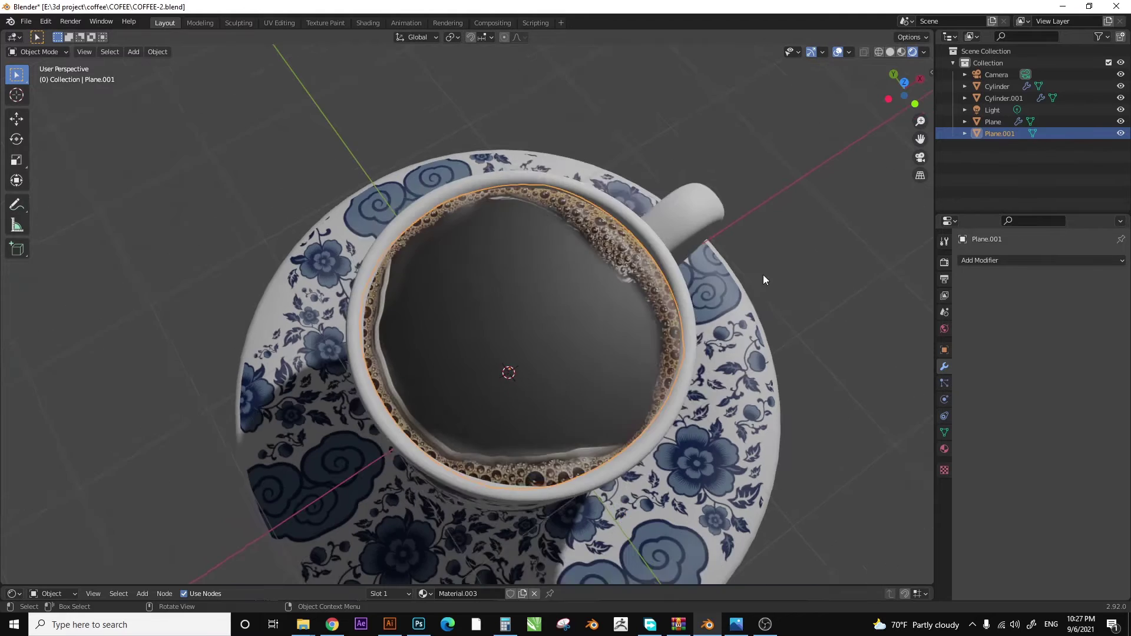
{"action": "left_click", "coordinate": [763, 275]}
{"action": "middle_click_drag", "start_coordinate": [763, 274], "coordinate": [505, 236]}
{"action": "key", "text": "KP_0"}
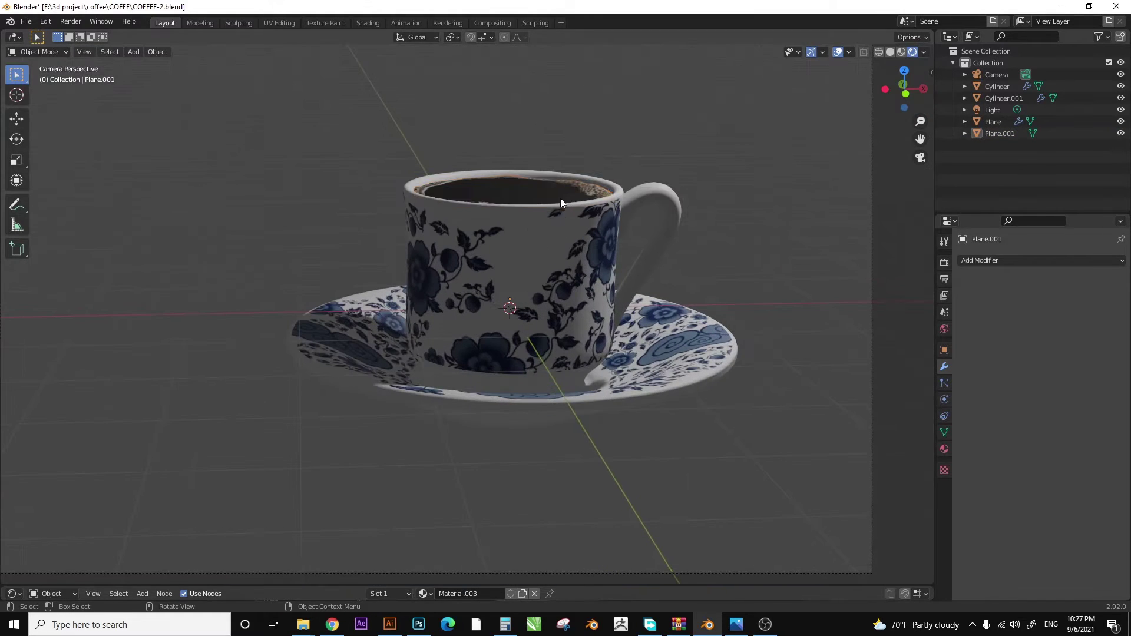
{"action": "key", "text": "a"}
{"action": "left_click", "coordinate": [623, 384], "text": "shift"}
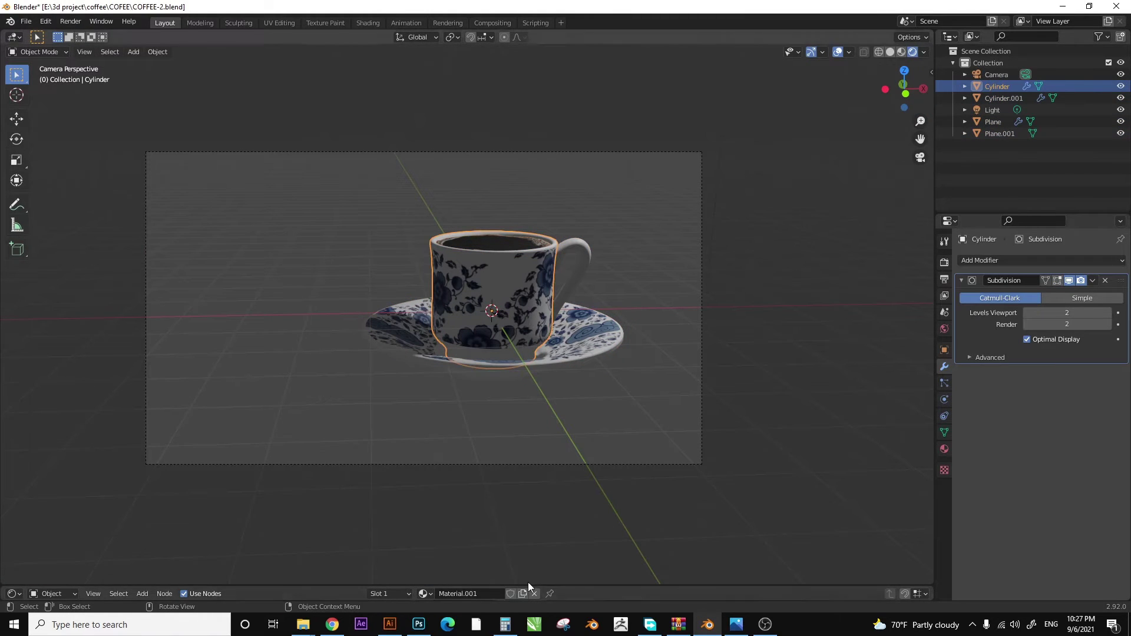
- Enlarge the shader editor to half the window, check the reference photo, and select the saucer
{"action": "mouse_move", "coordinate": [452, 586]}
{"action": "left_mouse_down"}
{"action": "mouse_move", "coordinate": [451, 361]}
{"action": "mouse_move", "coordinate": [452, 406]}
{"action": "left_mouse_up"}
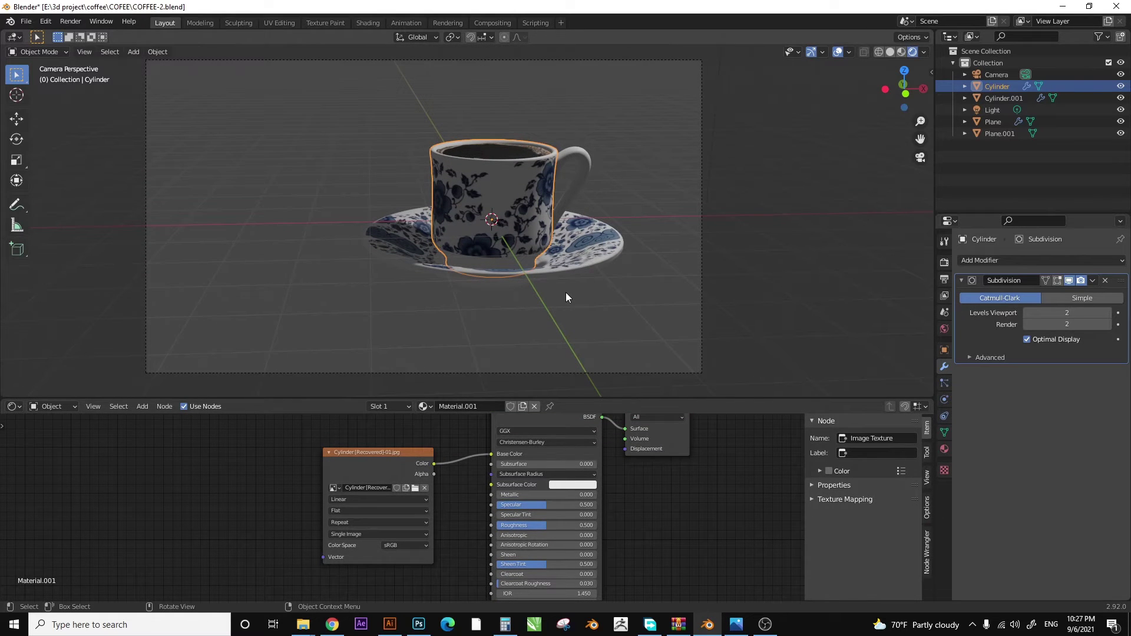
{"action": "middle_click_drag", "start_coordinate": [462, 500], "coordinate": [476, 487]}
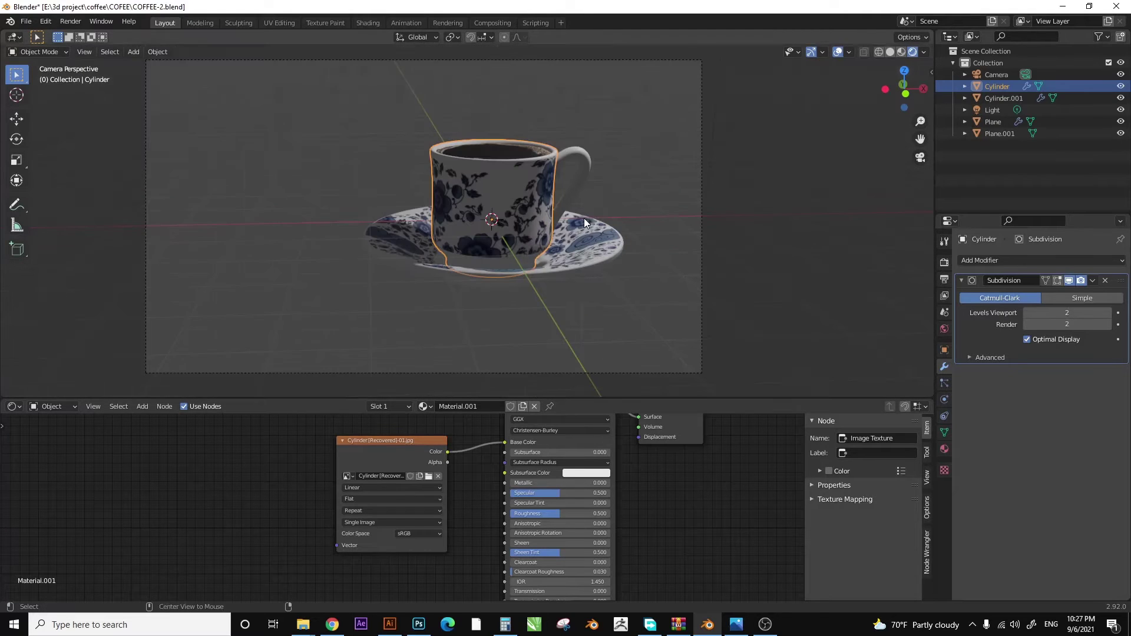
{"action": "left_click", "coordinate": [736, 625]}
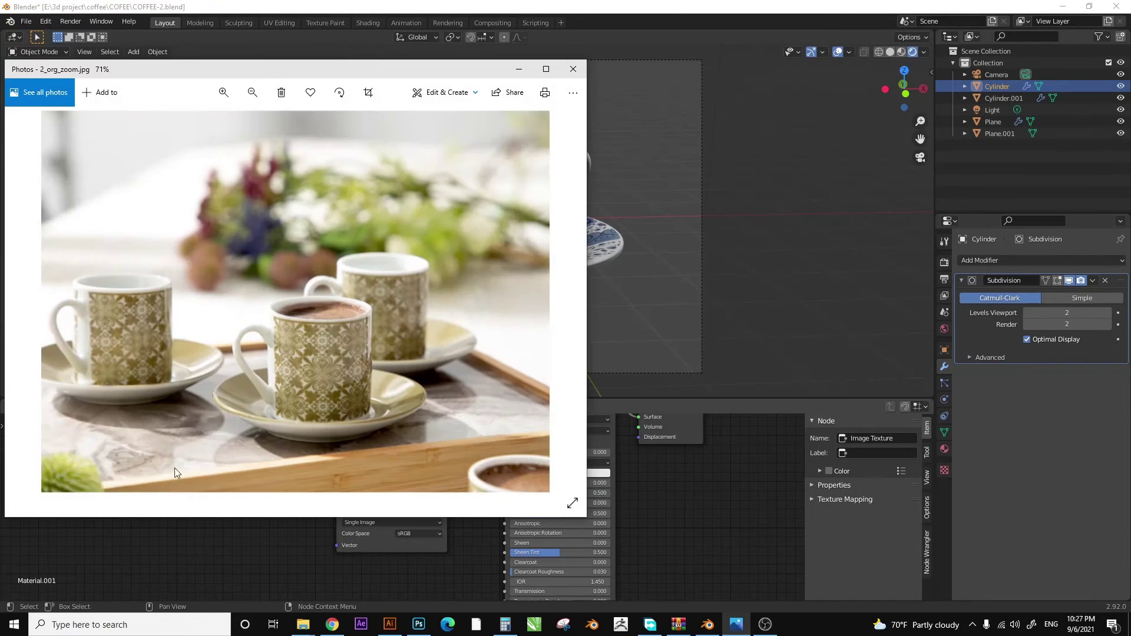
{"action": "left_click", "coordinate": [808, 208]}
{"action": "left_click", "coordinate": [595, 254]}
- Add a plane, stretch it along Y, and lower it beneath the saucer
{"action": "key", "text": "shift+a"}
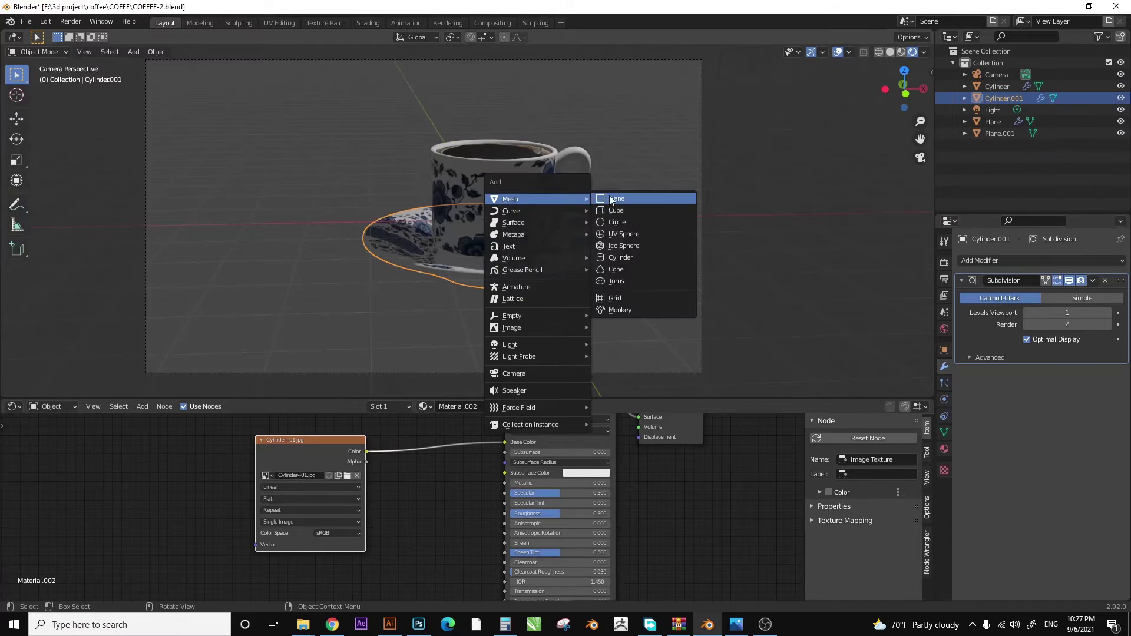
{"action": "left_click", "coordinate": [643, 200]}
{"action": "key", "text": "s"}
{"action": "key", "text": "y"}
{"action": "left_click", "coordinate": [665, 219]}
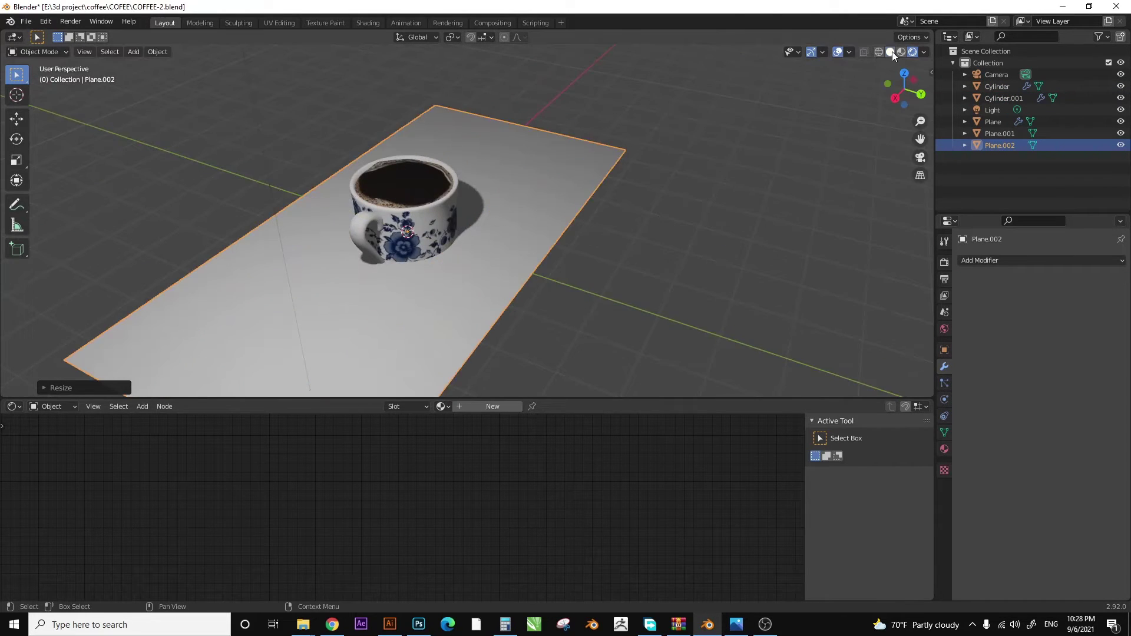
{"action": "key", "text": "s"}
{"action": "left_click", "coordinate": [589, 151]}
{"action": "middle_click_drag", "start_coordinate": [589, 152], "coordinate": [532, 175]}
{"action": "key", "text": "g"}
{"action": "key", "text": "z"}
{"action": "left_click", "coordinate": [532, 199]}
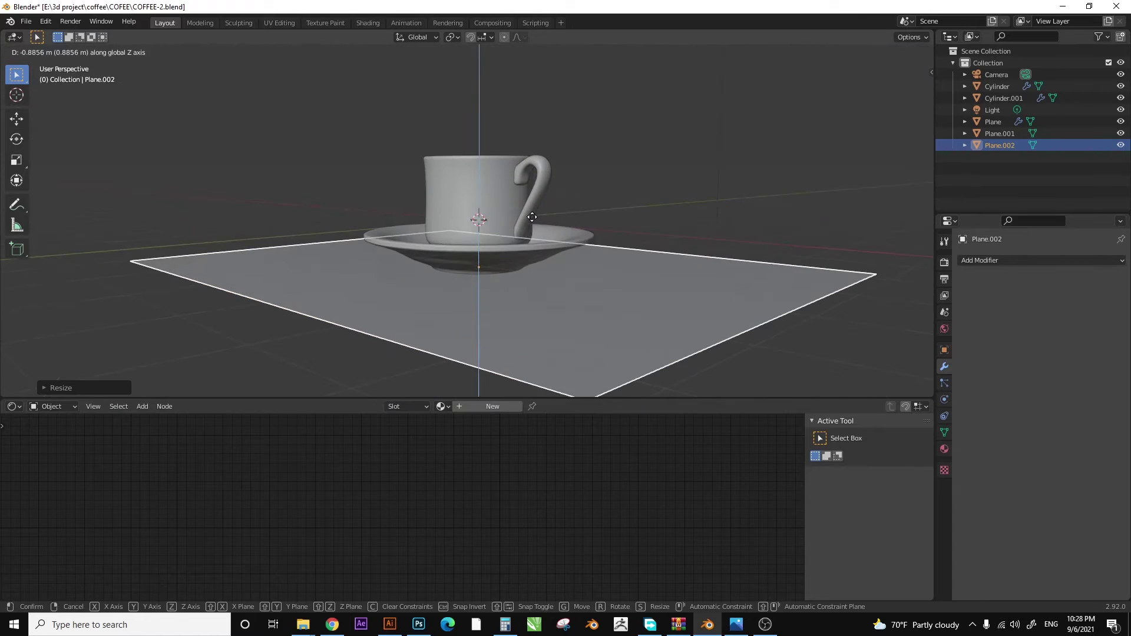
- Widen the plane along X and apply all its transforms
{"action": "key", "text": "alt+Tab"}
{"action": "key", "text": "alt+Tab"}
{"action": "middle_click_drag", "start_coordinate": [530, 217], "coordinate": [610, 260]}
{"action": "key", "text": "s"}
{"action": "key", "text": "x"}
{"action": "left_click", "coordinate": [613, 267]}
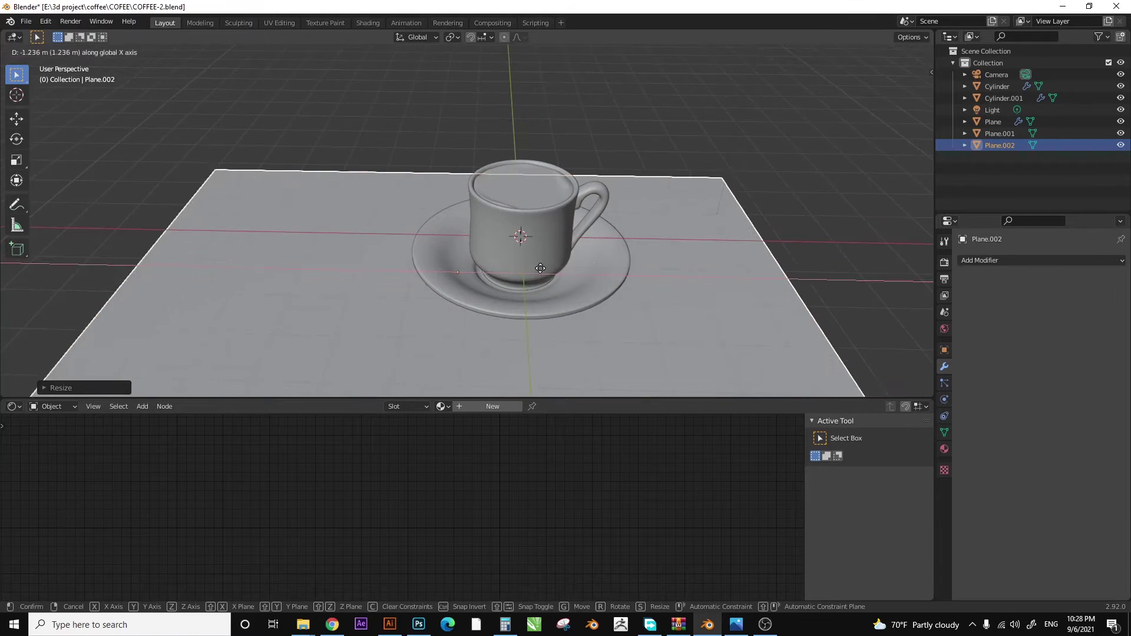
{"action": "key", "text": "alt+Tab"}
{"action": "key", "text": "alt+Tab"}
{"action": "middle_click_drag", "start_coordinate": [440, 222], "coordinate": [432, 168]}
{"action": "key", "text": "ctrl+a"}
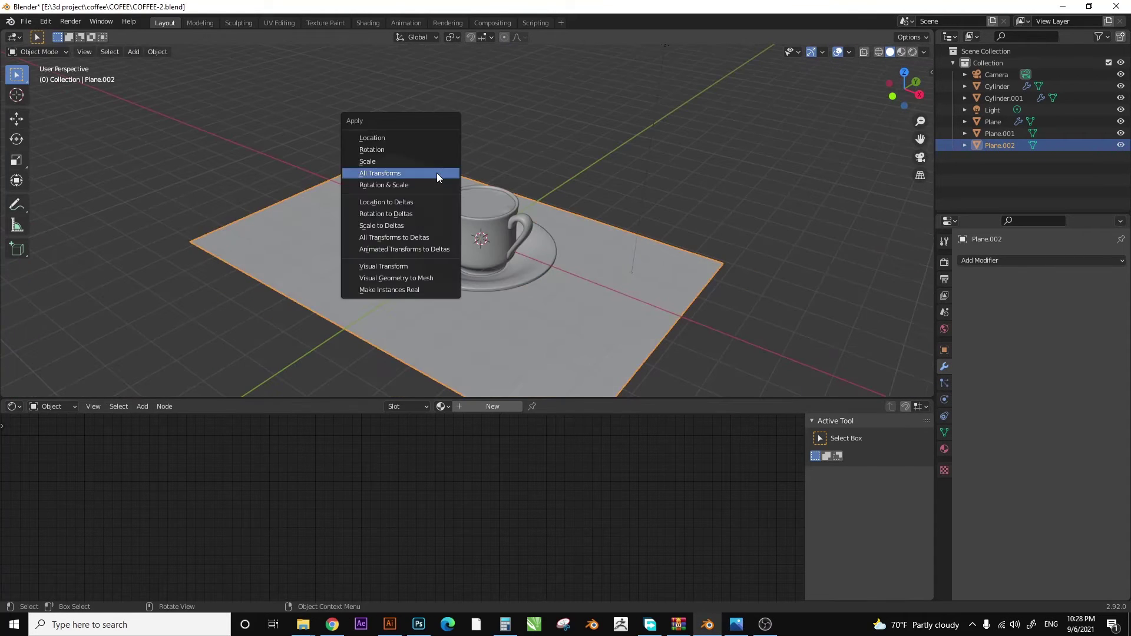
{"action": "left_click", "coordinate": [436, 172]}
- Inset and extrude the plane's face to form the tray's raised rim
{"action": "key", "text": "Tab"}
{"action": "key", "text": "i"}
{"action": "left_click", "coordinate": [678, 245]}
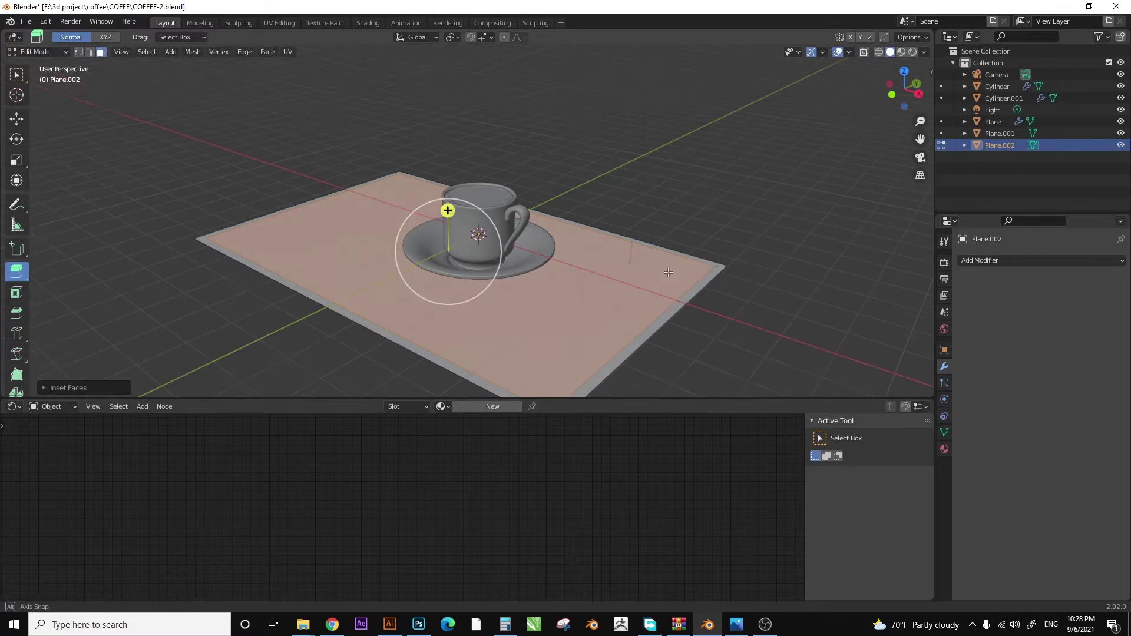
{"action": "key", "text": "e"}
{"action": "mouse_move", "coordinate": [469, 219]}
{"action": "middle_mouse_down"}
{"action": "mouse_move", "coordinate": [754, 211]}
{"action": "mouse_move", "coordinate": [686, 210]}
{"action": "middle_mouse_up"}
{"action": "left_click", "coordinate": [754, 211]}
{"action": "key", "text": "Tab"}
{"action": "key", "text": "KP_0"}
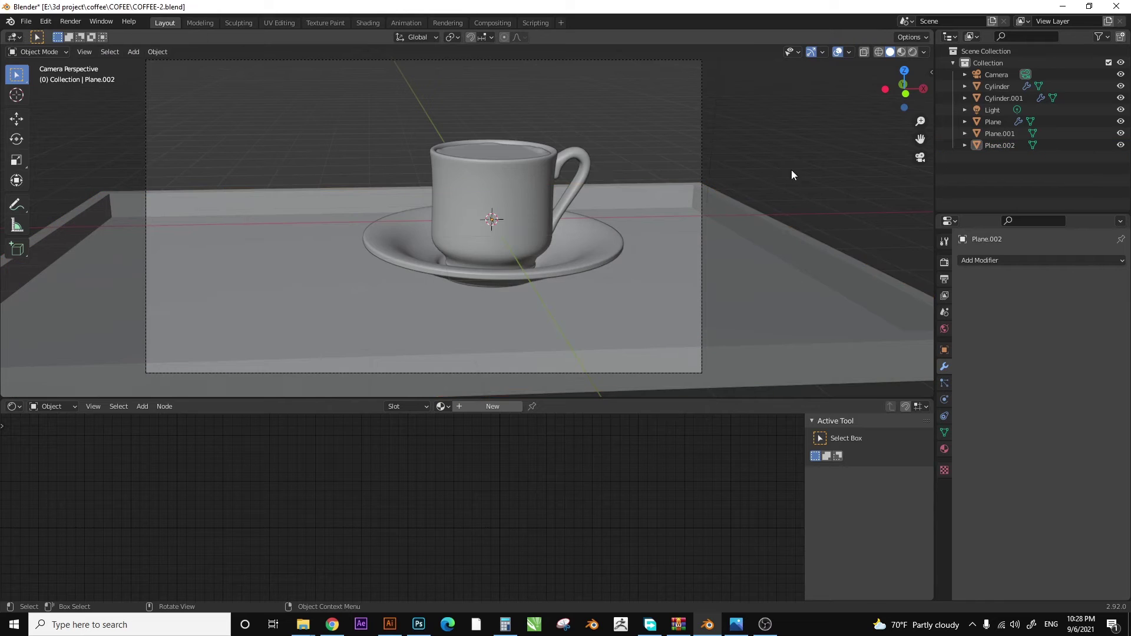
{"action": "left_click", "coordinate": [554, 178]}
- Position the cup and saucer together on the tray
{"action": "left_click", "coordinate": [579, 254], "text": "shift"}
{"action": "key", "text": "g"}
{"action": "left_click", "coordinate": [615, 258]}
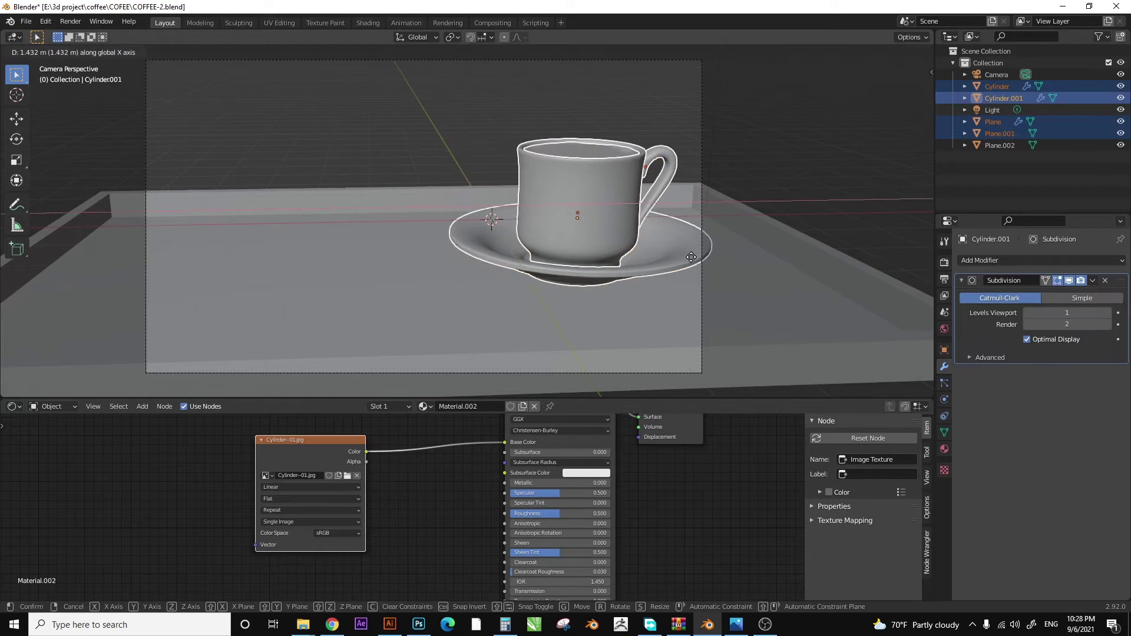
{"action": "mouse_move", "coordinate": [615, 258]}
{"action": "middle_mouse_down"}
{"action": "mouse_move", "coordinate": [628, 323]}
{"action": "mouse_move", "coordinate": [576, 243]}
{"action": "middle_mouse_up"}
{"action": "scroll", "coordinate": [572, 271], "scroll_direction": "up", "scroll_amount": 5}
{"action": "middle_click_drag", "start_coordinate": [568, 307], "coordinate": [553, 239]}
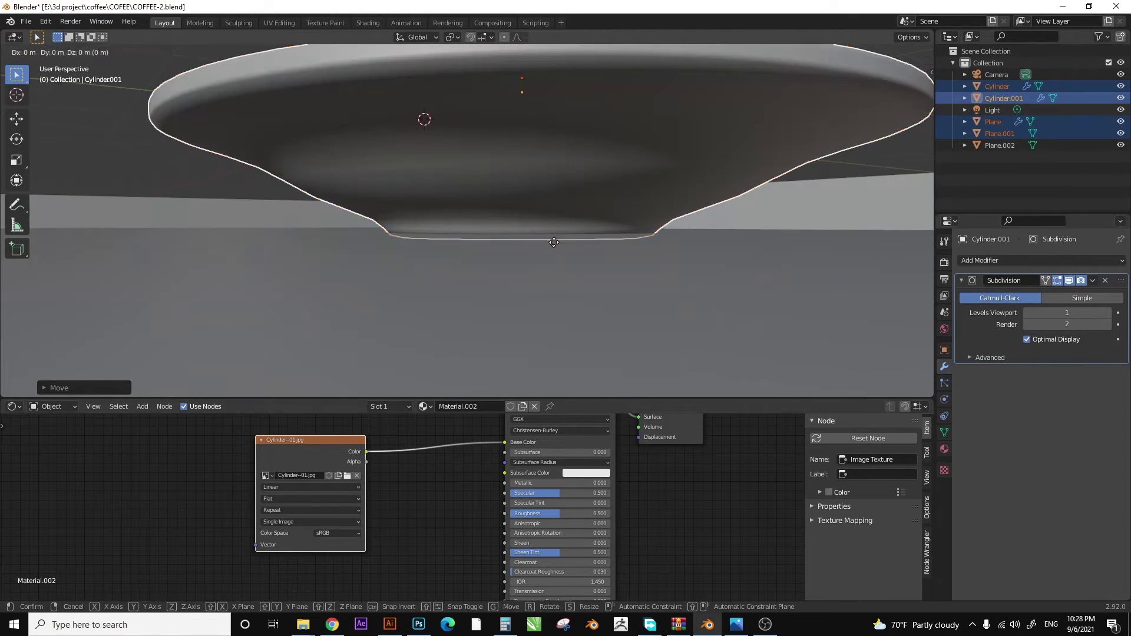
{"action": "key", "text": "KP_0"}
- Duplicate the cup and saucer, rotate the copy, and slide it along Y on the left
{"action": "key", "text": "shift+d"}
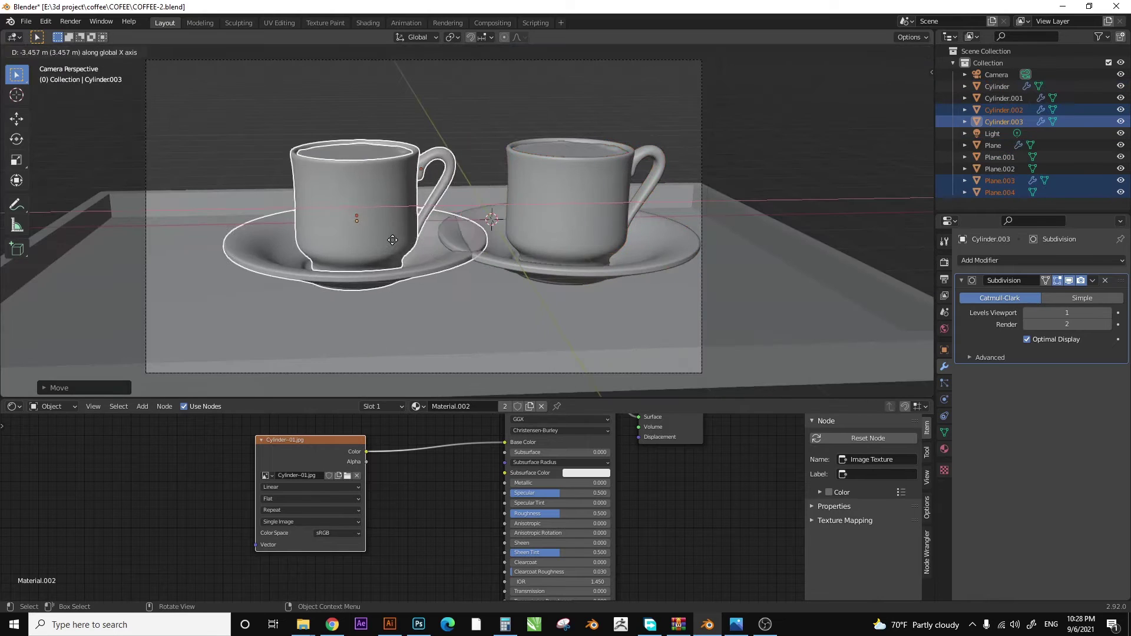
{"action": "left_click", "coordinate": [404, 185]}
{"action": "key", "text": "r"}
{"action": "left_click", "coordinate": [412, 223]}
{"action": "key", "text": "alt+Tab"}
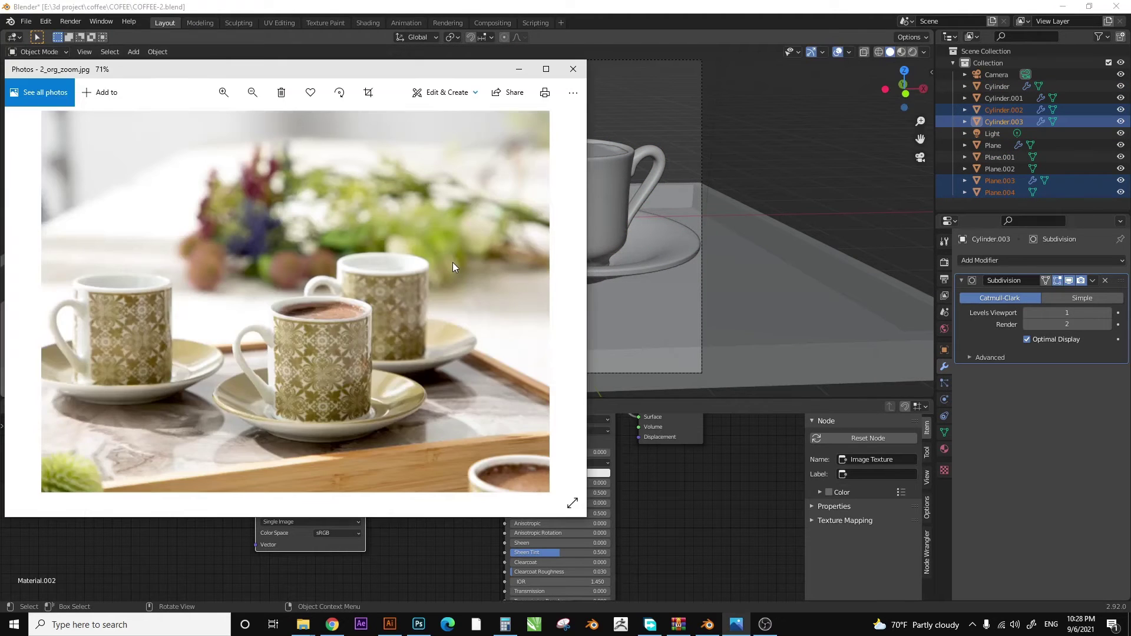
{"action": "key", "text": "alt+Tab"}
{"action": "key", "text": "g"}
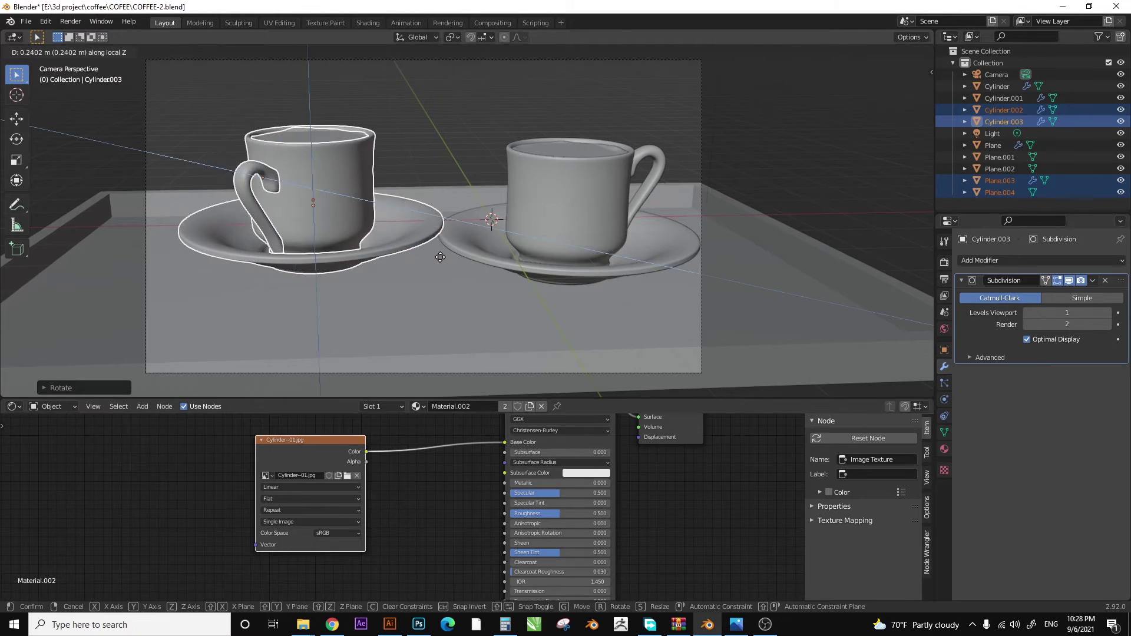
{"action": "key", "text": "y"}
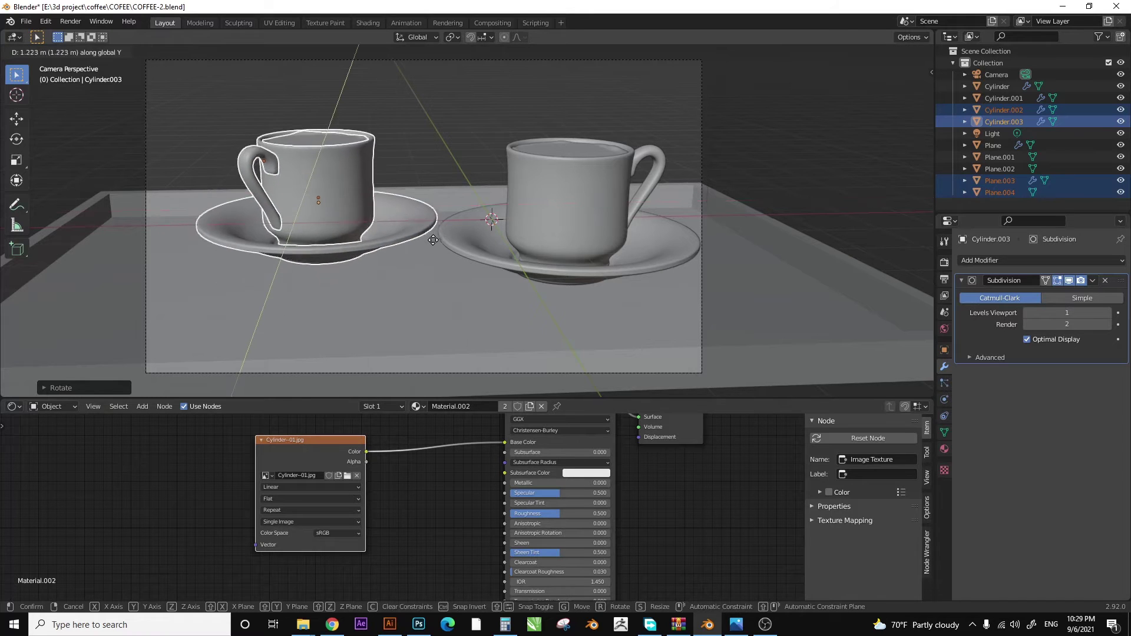
{"action": "left_click", "coordinate": [431, 233]}
- Slide the right cup and saucer along Y across the tray
{"action": "left_click", "coordinate": [577, 149]}
{"action": "left_click", "coordinate": [650, 190], "text": "shift"}
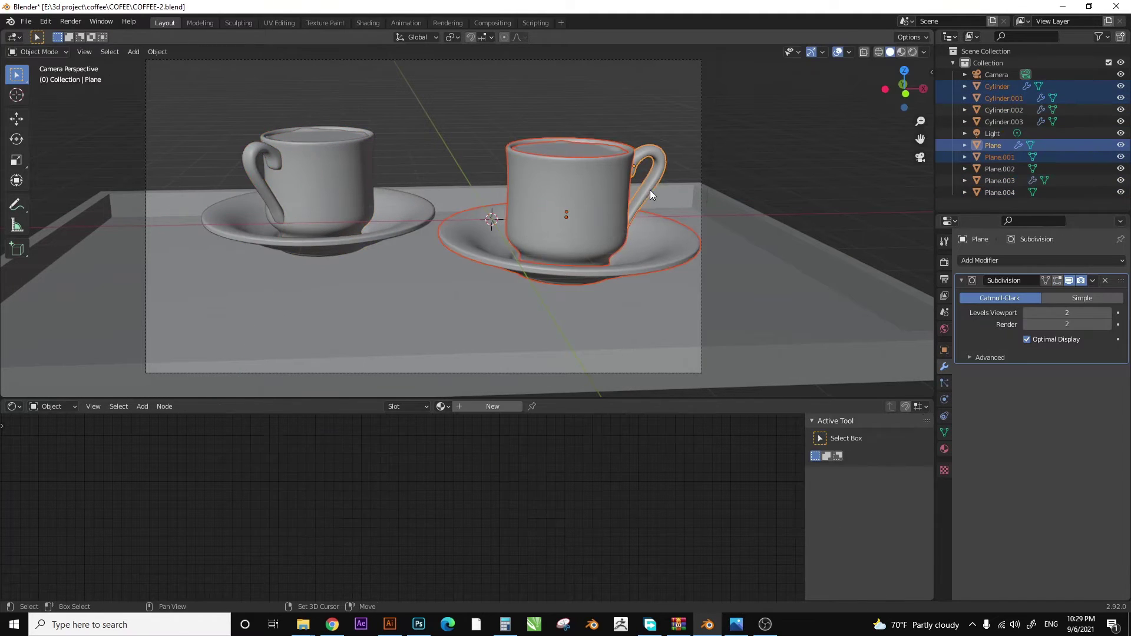
{"action": "key", "text": "g"}
{"action": "key", "text": "y"}
{"action": "left_click", "coordinate": [642, 229]}
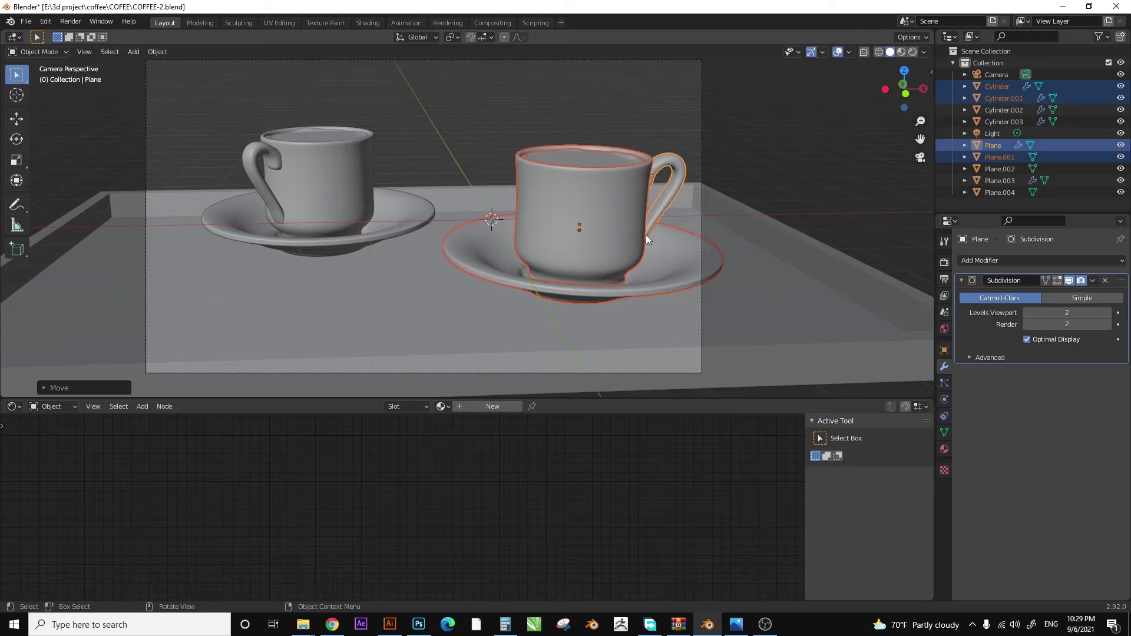
{"action": "key", "text": "g"}
{"action": "left_click", "coordinate": [639, 229]}
{"action": "middle_click_drag", "start_coordinate": [639, 229], "coordinate": [396, 158]}
- Duplicate the left cup and saucer as a third set near the tray's front
{"action": "left_click", "coordinate": [396, 158]}
{"action": "left_click", "coordinate": [437, 226], "text": "shift"}
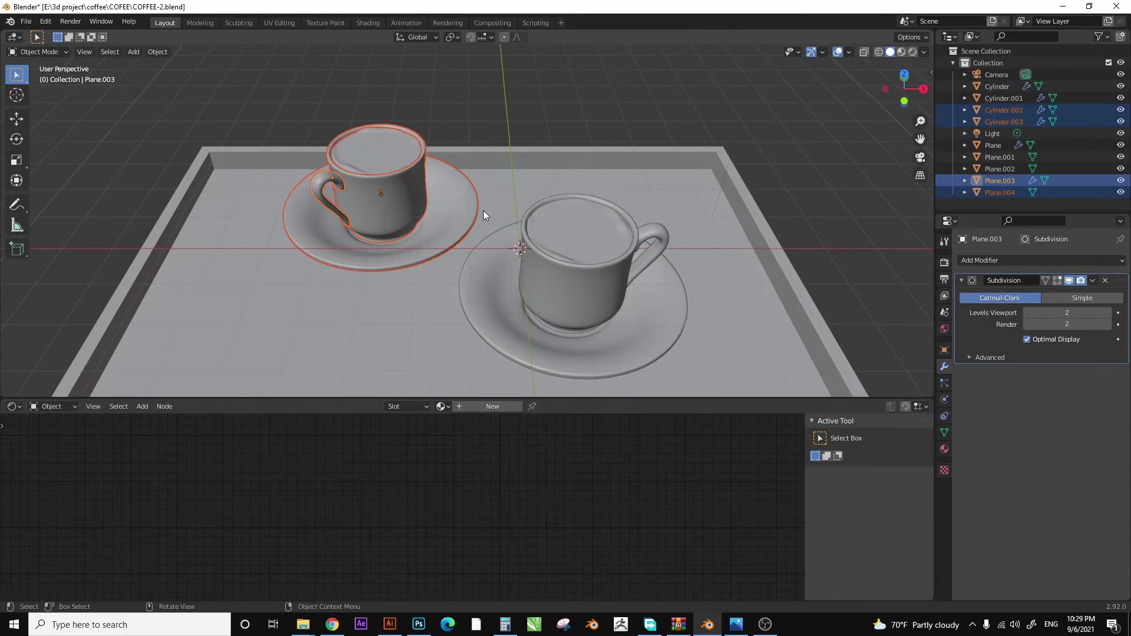
{"action": "key", "text": "shift+d"}
{"action": "left_click", "coordinate": [766, 206]}
{"action": "middle_click_drag", "start_coordinate": [766, 206], "coordinate": [683, 238]}
{"action": "scroll", "coordinate": [683, 238], "scroll_direction": "down", "scroll_amount": 5}
{"action": "left_click", "coordinate": [553, 294], "text": "shift"}
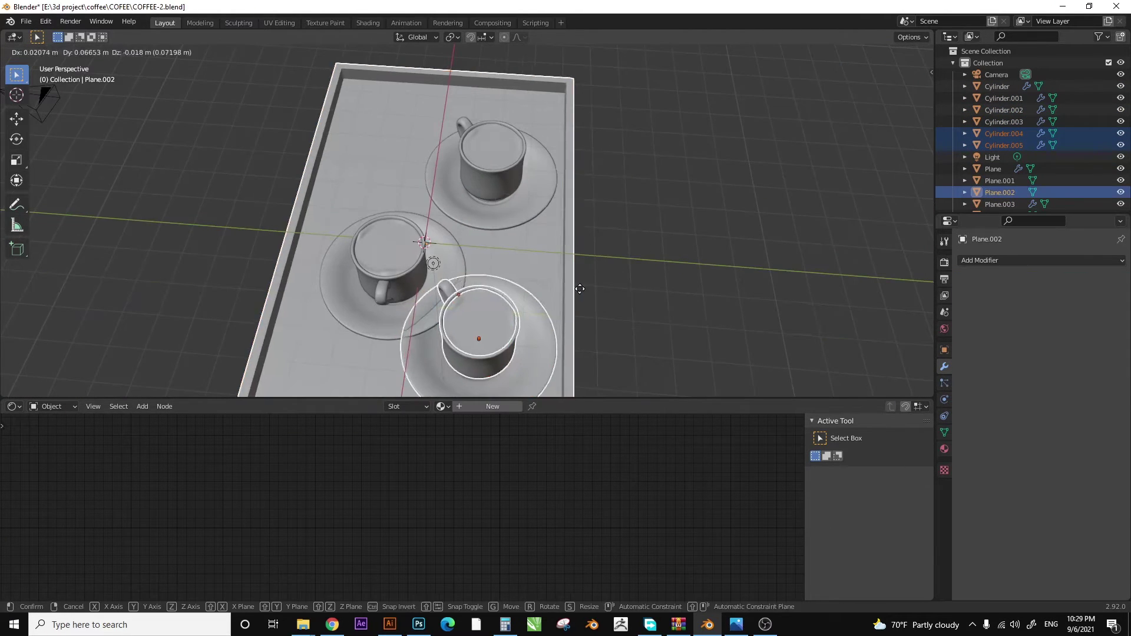
{"action": "middle_click_drag", "start_coordinate": [553, 294], "coordinate": [622, 281]}
{"action": "key", "text": "g"}
{"action": "left_click", "coordinate": [623, 281]}
- Delete the stray extra object seen in camera view
{"action": "key", "text": "KP_0"}
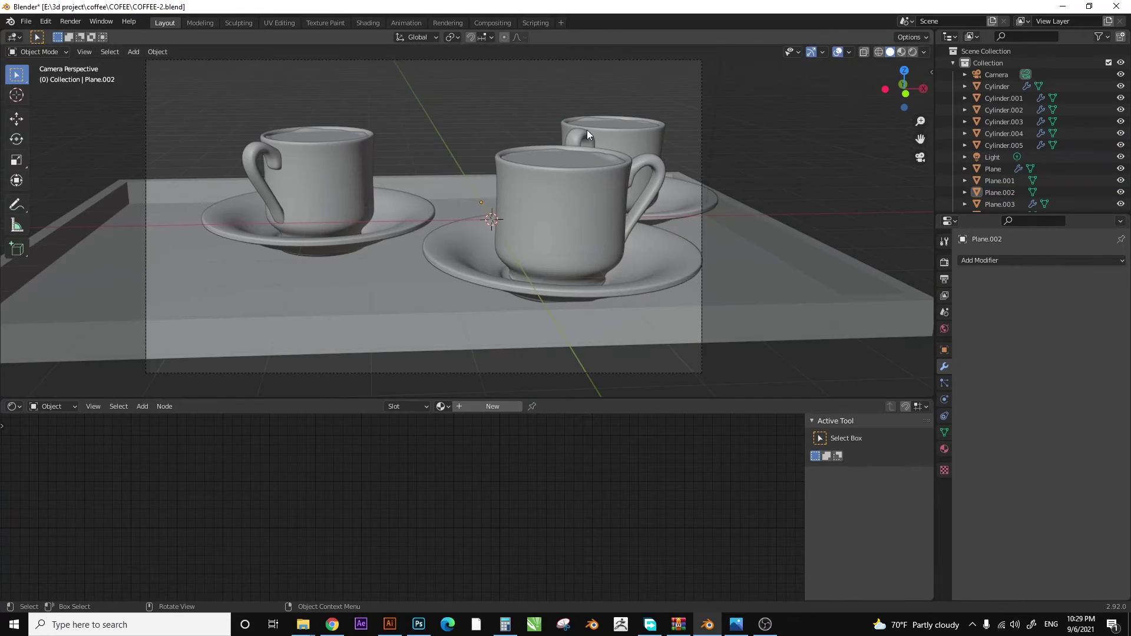
{"action": "left_click", "coordinate": [586, 129]}
{"action": "key", "text": "Delete"}
- Switch the viewport to Rendered shading to preview the textured cups
{"action": "key", "text": "ctrl+z"}
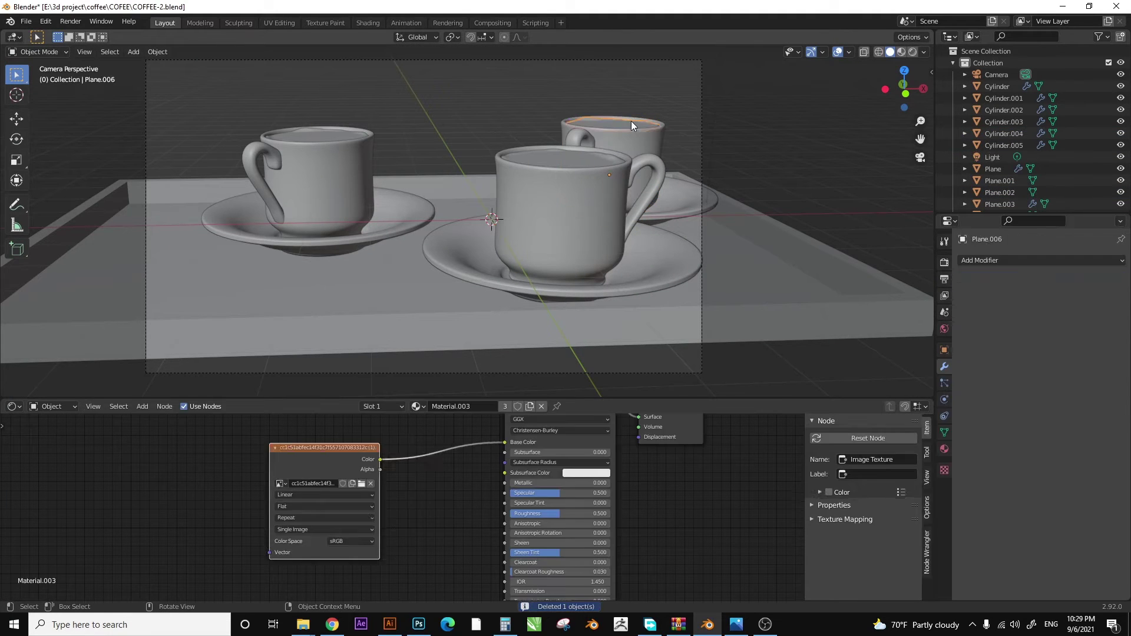
{"action": "key", "text": "Delete"}
{"action": "left_click", "coordinate": [913, 52]}
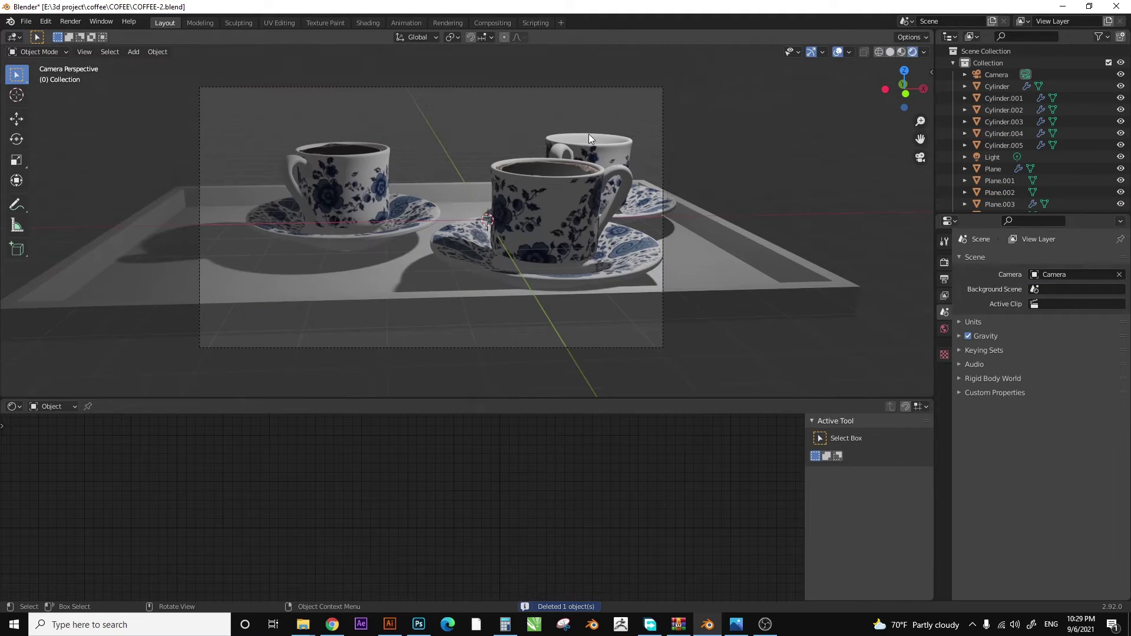
- Nudge the camera to reframe the three cups on the tray and view through it
{"action": "left_click", "coordinate": [661, 130]}
{"action": "key", "text": "g"}
{"action": "left_click", "coordinate": [650, 204]}
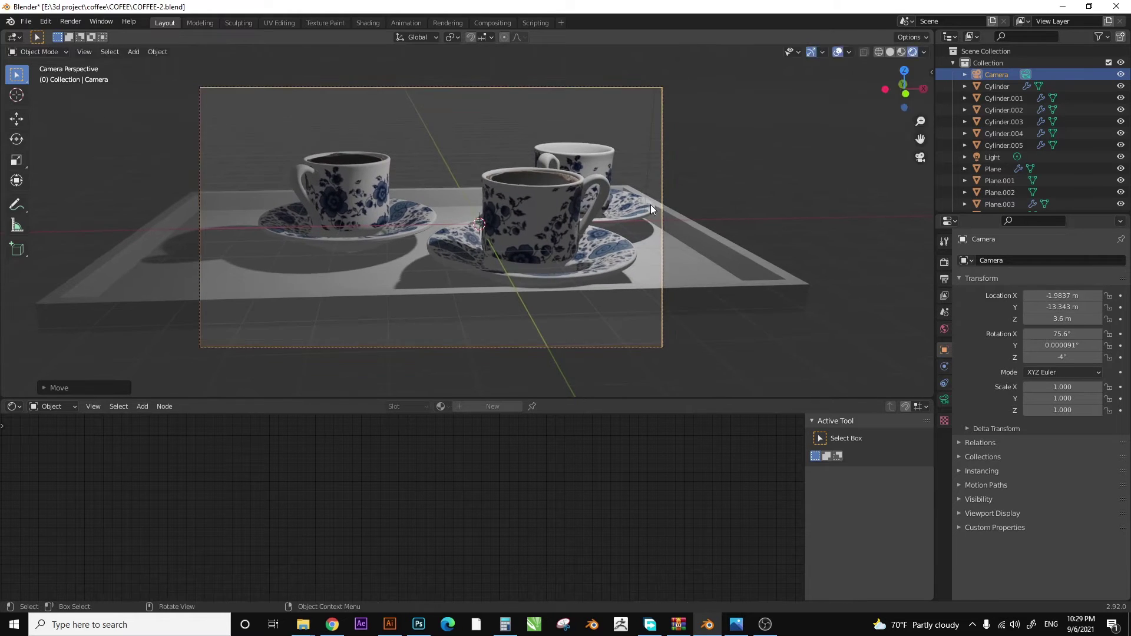
{"action": "scroll", "coordinate": [677, 147], "scroll_direction": "down", "scroll_amount": 3}
{"action": "scroll", "coordinate": [660, 88], "scroll_direction": "up", "scroll_amount": 2}
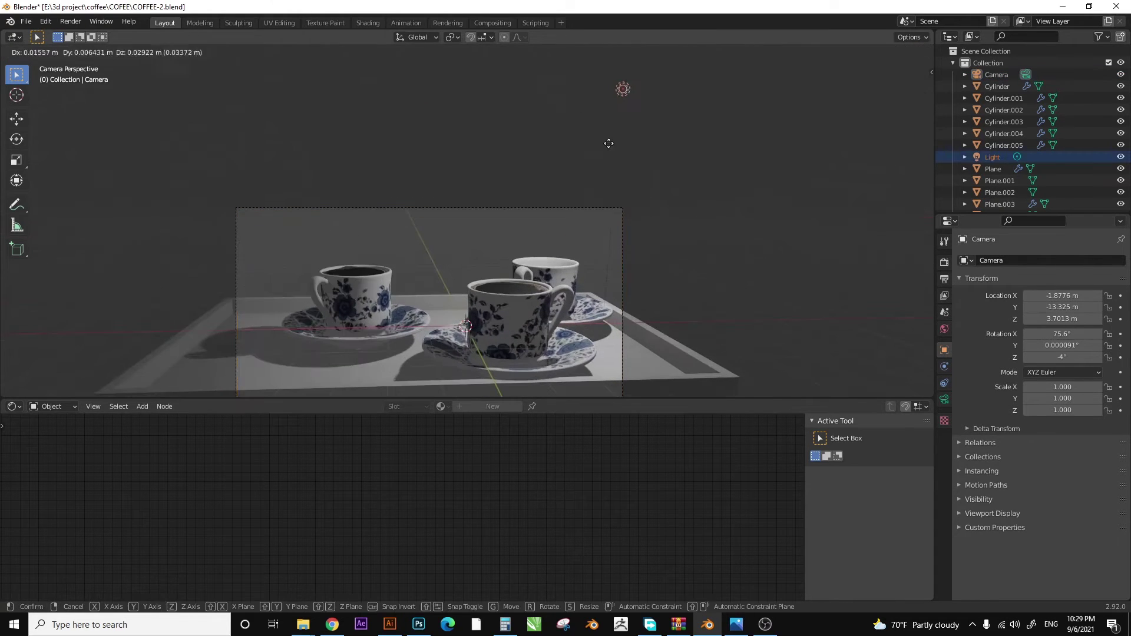
{"action": "scroll", "coordinate": [646, 217], "scroll_direction": "down", "scroll_amount": 2}
{"action": "mouse_move", "coordinate": [645, 217]}
{"action": "middle_mouse_down"}
{"action": "mouse_move", "coordinate": [551, 221]}
{"action": "mouse_move", "coordinate": [483, 177]}
{"action": "mouse_move", "coordinate": [443, 125]}
{"action": "middle_mouse_up"}
{"action": "left_click", "coordinate": [483, 176]}
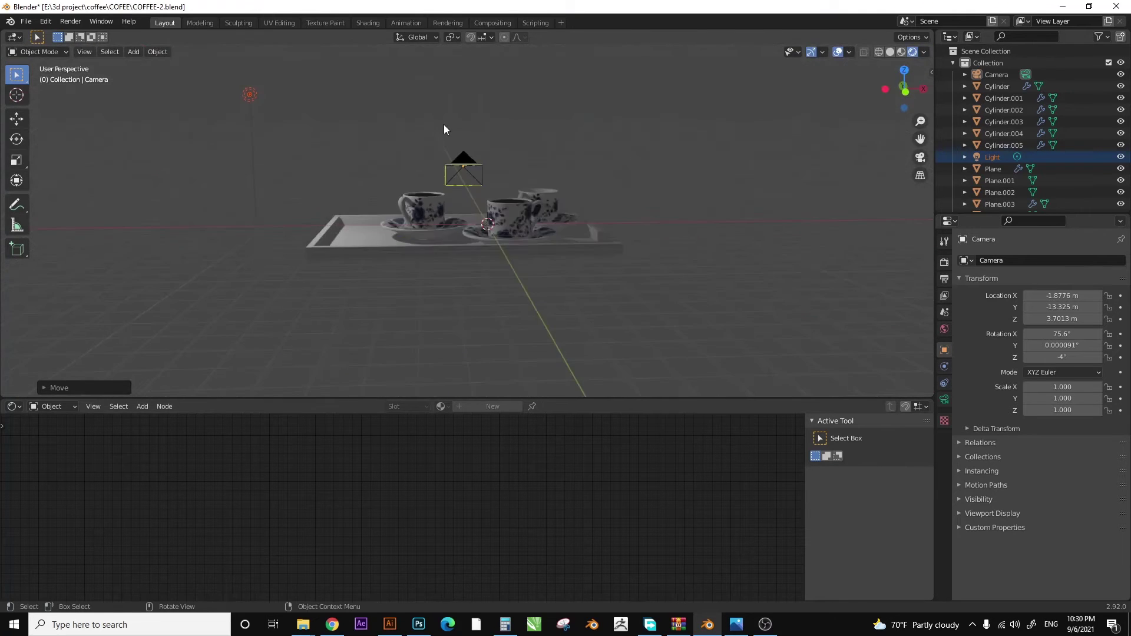
{"action": "key", "text": "KP_0"}
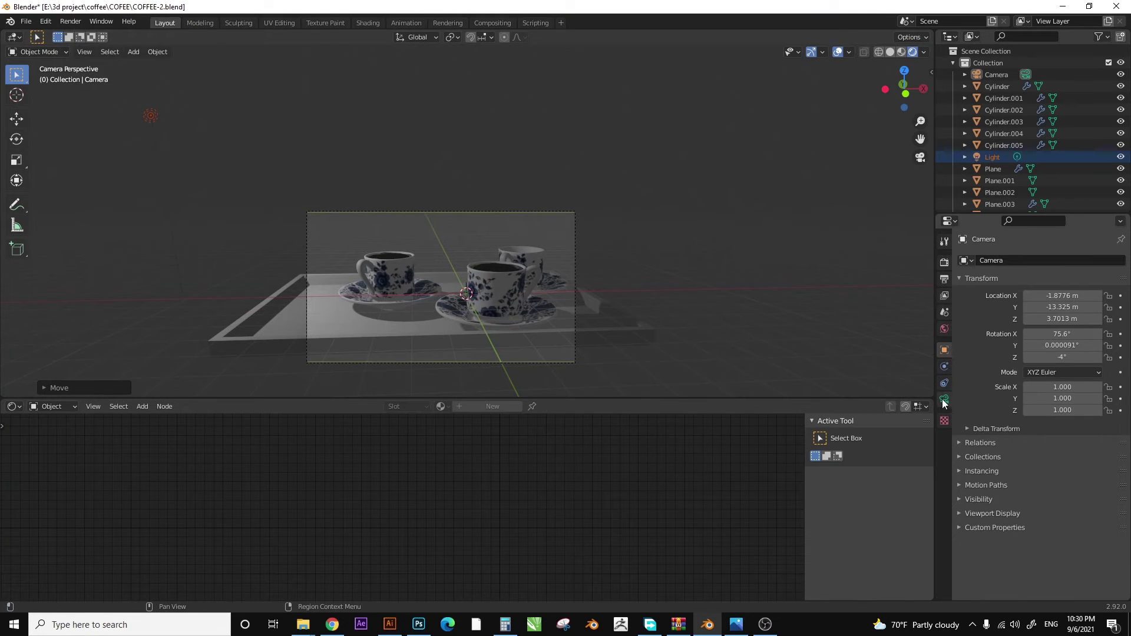
- Select the light and show its Object Data settings, a 2000 W point light
{"action": "left_click", "coordinate": [151, 116]}
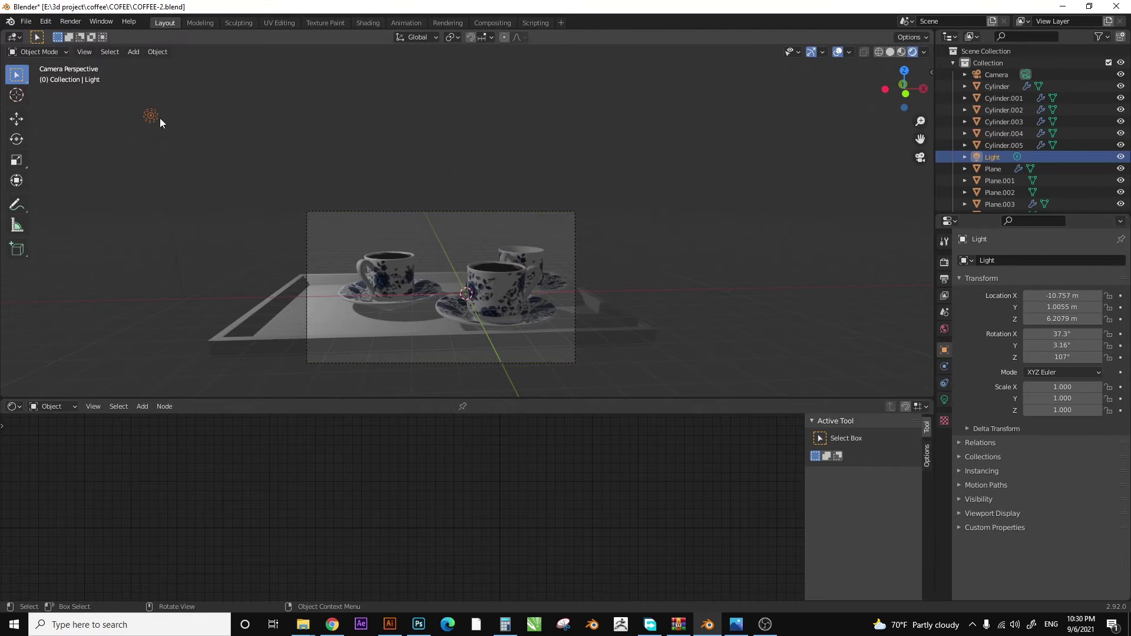
{"action": "left_click", "coordinate": [945, 401]}
{"action": "scroll", "coordinate": [541, 306], "scroll_direction": "up", "scroll_amount": 1}
{"action": "scroll", "coordinate": [490, 253], "scroll_direction": "up", "scroll_amount": 1}
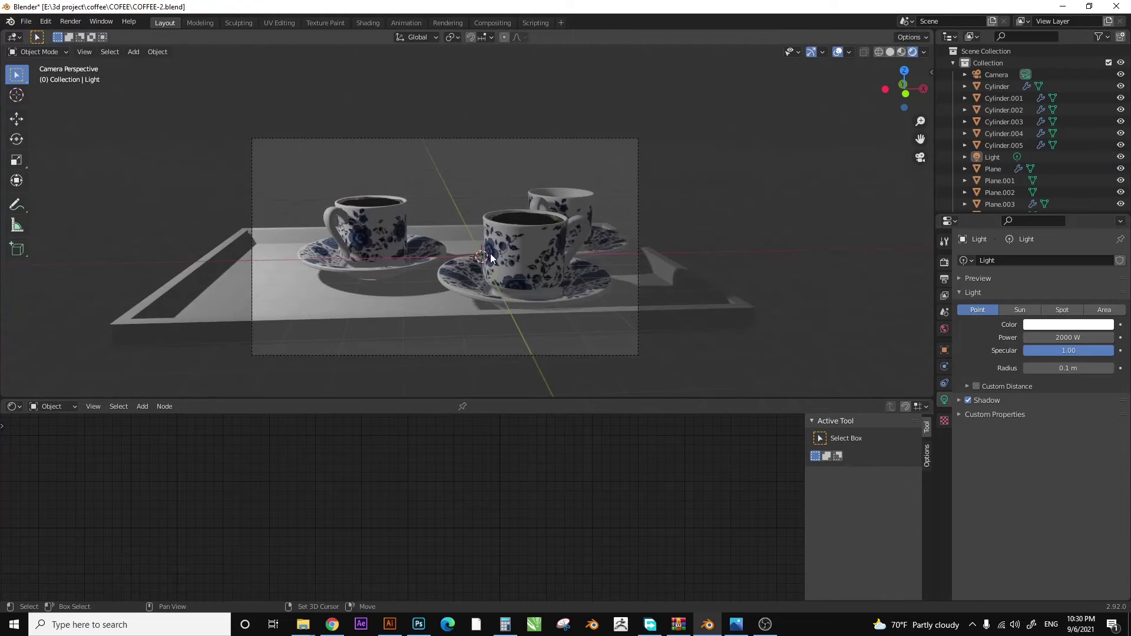
{"action": "middle_click_drag", "start_coordinate": [487, 250], "coordinate": [468, 225]}
- Scale Plane.006 up to tabletop size
{"action": "left_click_drag", "start_coordinate": [471, 254], "coordinate": [480, 259]}
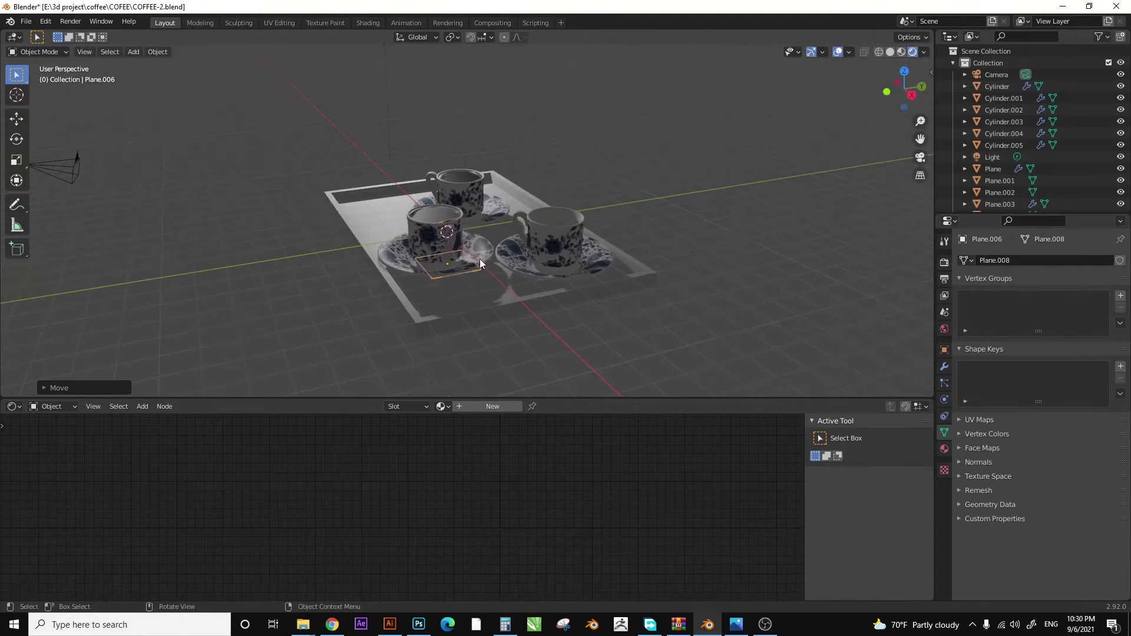
{"action": "key", "text": "s"}
{"action": "left_click", "coordinate": [543, 253]}
{"action": "scroll", "coordinate": [510, 221], "scroll_direction": "up", "scroll_amount": 8}
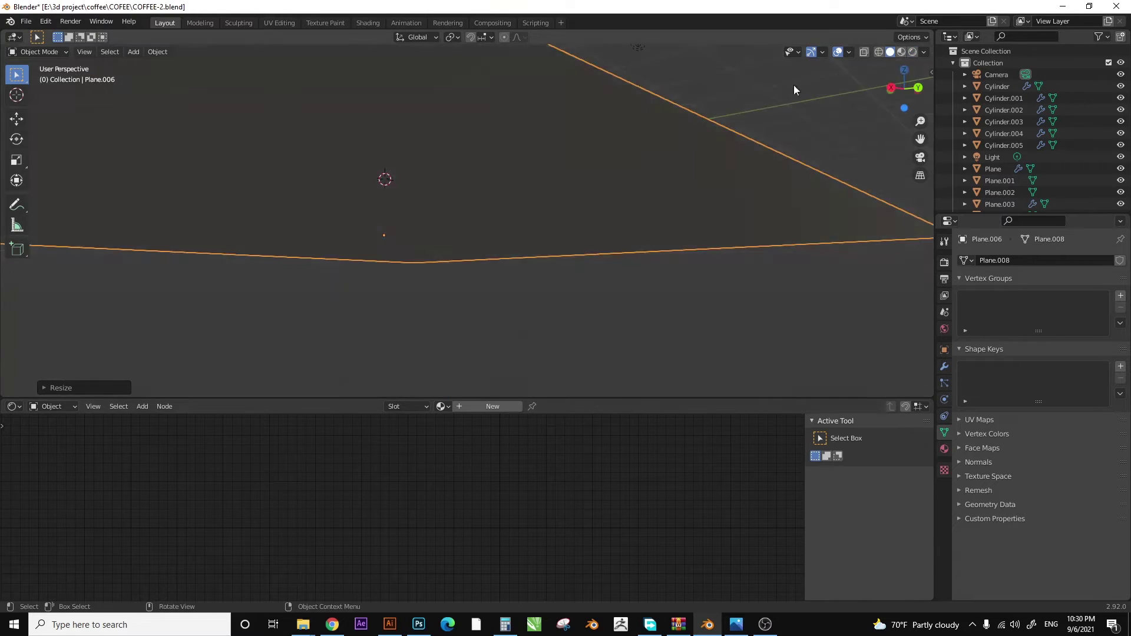
{"action": "scroll", "coordinate": [554, 157], "scroll_direction": "down", "scroll_amount": 8}
- Move the big plane down beneath the tray
{"action": "key", "text": "g"}
{"action": "left_click", "coordinate": [554, 177]}
{"action": "scroll", "coordinate": [553, 178], "scroll_direction": "up", "scroll_amount": 4}
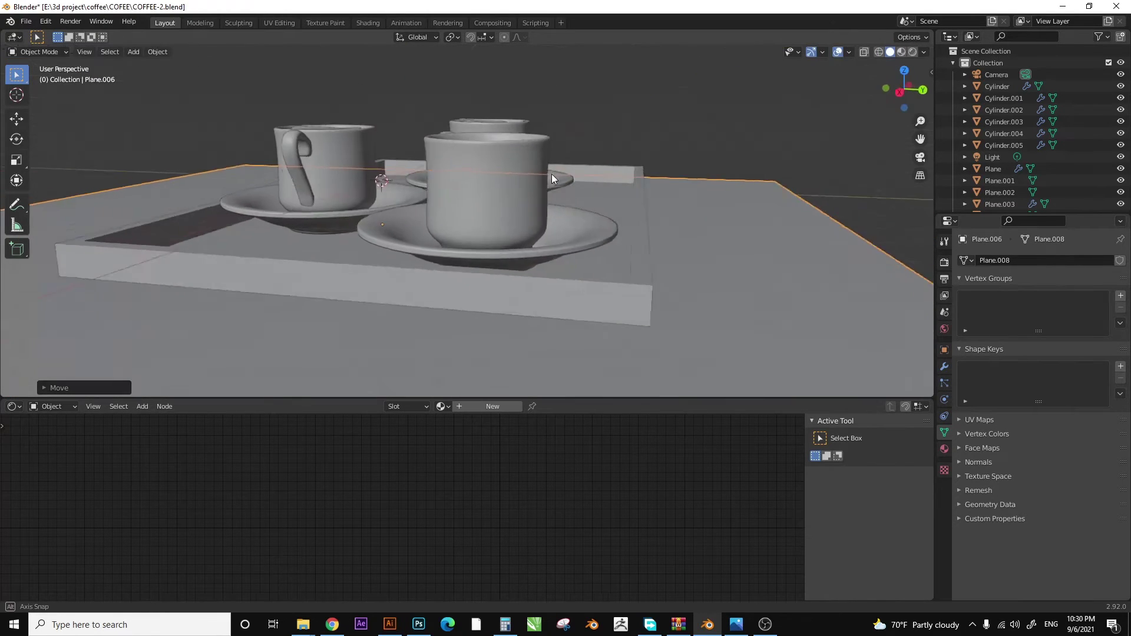
{"action": "scroll", "coordinate": [554, 178], "scroll_direction": "down", "scroll_amount": 5}
{"action": "scroll", "coordinate": [482, 202], "scroll_direction": "up", "scroll_amount": 5}
{"action": "mouse_move", "coordinate": [483, 201]}
{"action": "middle_mouse_down"}
{"action": "mouse_move", "coordinate": [718, 190]}
{"action": "mouse_move", "coordinate": [508, 185]}
{"action": "mouse_move", "coordinate": [564, 210]}
{"action": "middle_mouse_up"}
- View through the camera and rotate the plane about the Z axis
{"action": "key", "text": "KP_0"}
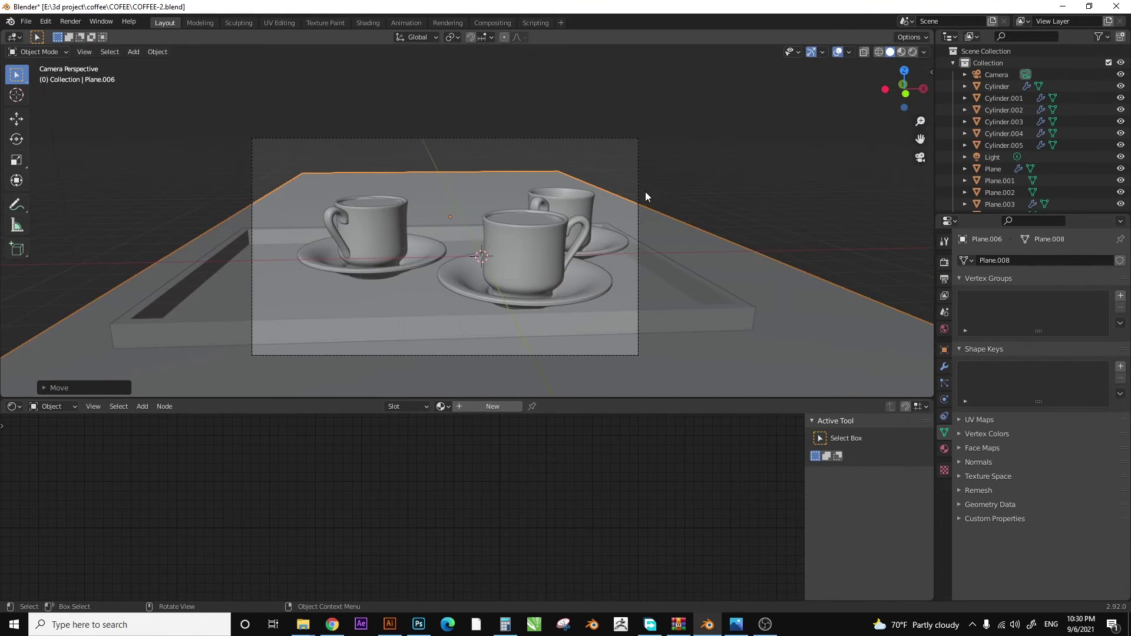
{"action": "key", "text": "r"}
{"action": "key", "text": "z"}
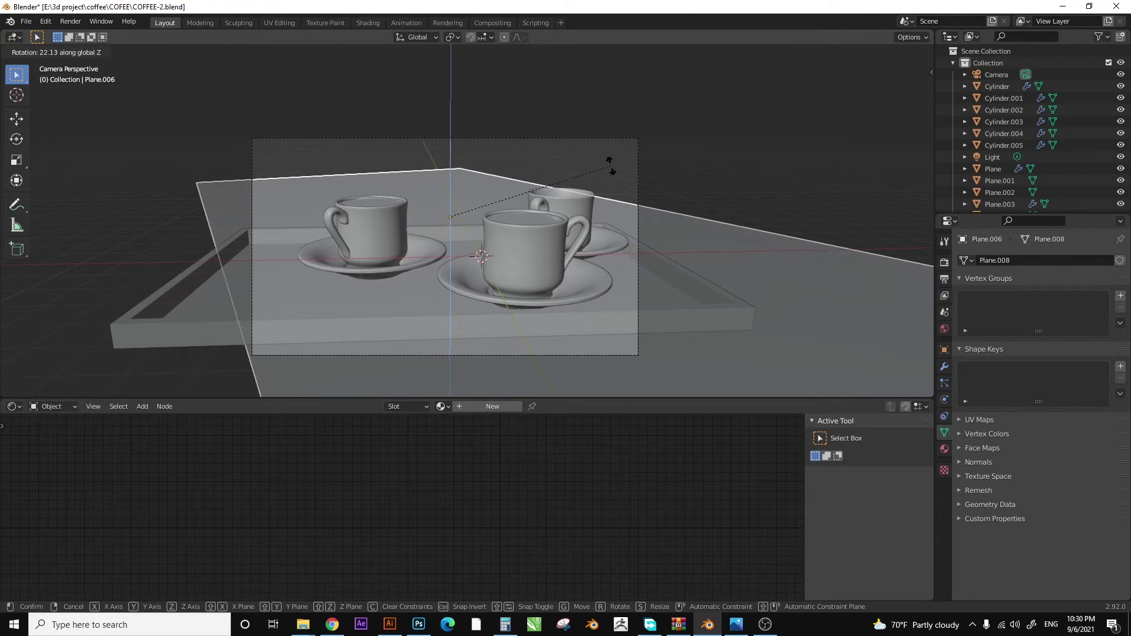
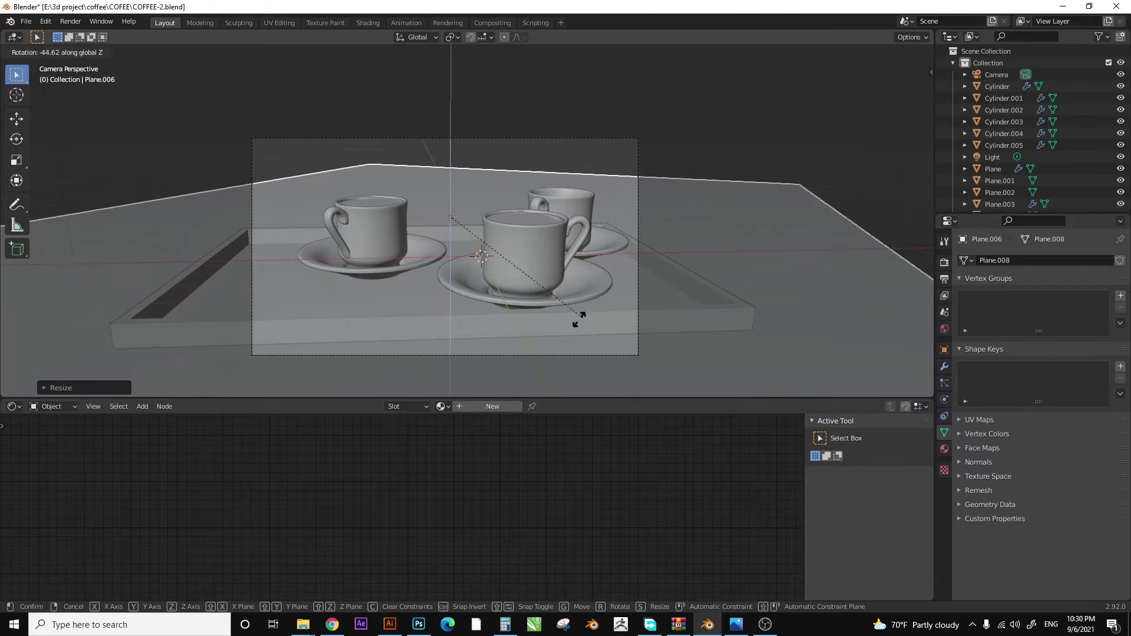
- Confirm the floor plane's rotation and return to the camera view
{"action": "left_click", "coordinate": [523, 324]}
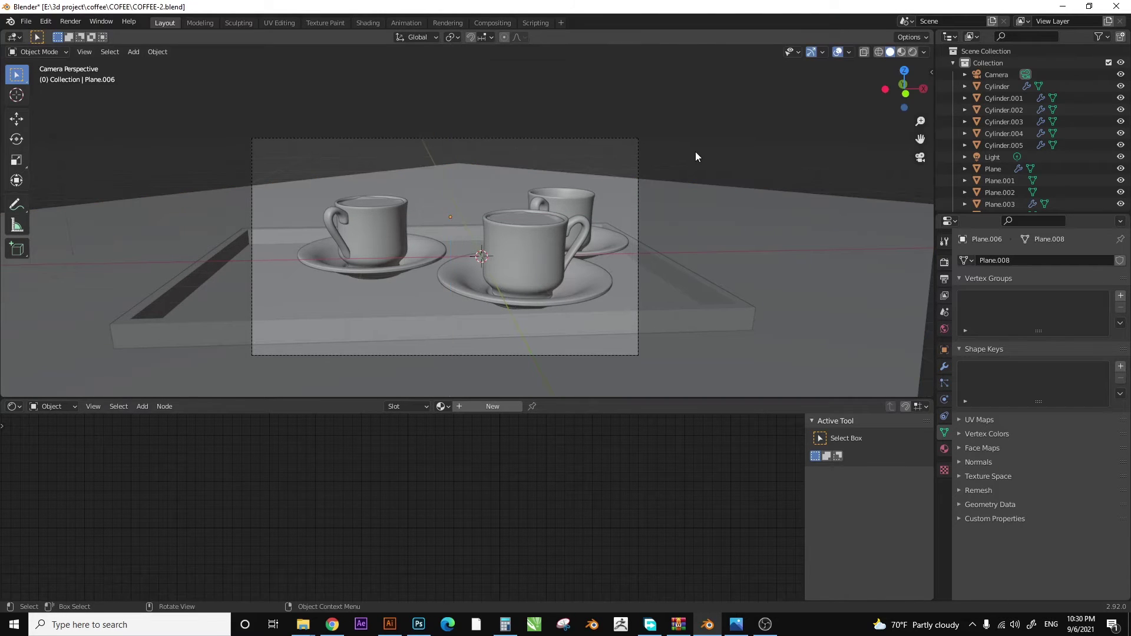
{"action": "mouse_move", "coordinate": [676, 172]}
{"action": "middle_mouse_down"}
{"action": "mouse_move", "coordinate": [506, 285]}
{"action": "mouse_move", "coordinate": [568, 321]}
{"action": "mouse_move", "coordinate": [638, 296]}
{"action": "middle_mouse_up"}
{"action": "key", "text": "KP_0"}
- Duplicate a cup with its saucer and place the copy in front of the tray
{"action": "left_click", "coordinate": [575, 232]}
{"action": "mouse_move", "coordinate": [581, 226]}
{"action": "middle_mouse_down"}
{"action": "mouse_move", "coordinate": [585, 282]}
{"action": "mouse_move", "coordinate": [439, 275]}
{"action": "middle_mouse_up"}
{"action": "key", "text": "shift+d"}
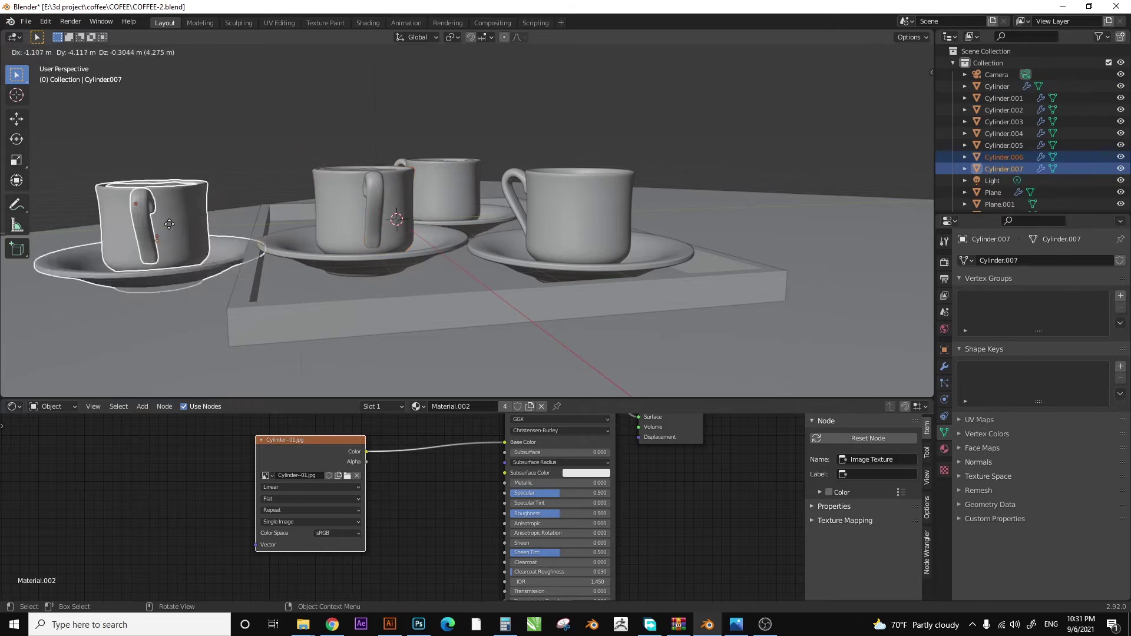
{"action": "left_click", "coordinate": [486, 283]}
{"action": "scroll", "coordinate": [486, 282], "scroll_direction": "down", "scroll_amount": 3}
- Delete the copied saucer and move the lone cup along the Y axis
{"action": "key", "text": "Delete"}
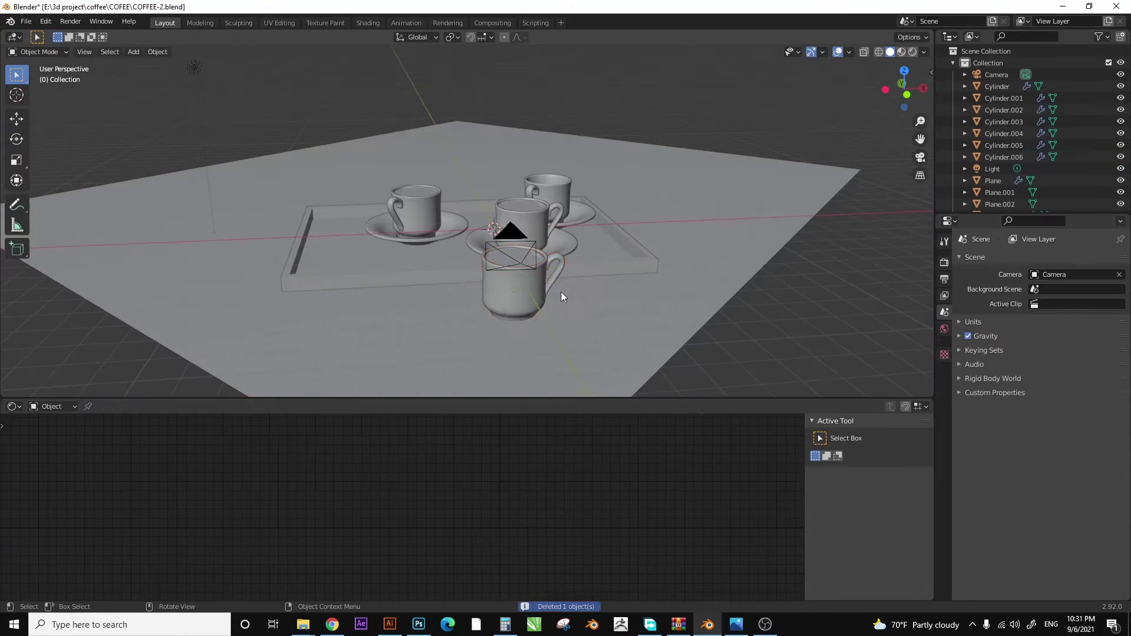
{"action": "middle_click_drag", "start_coordinate": [561, 292], "coordinate": [426, 246]}
{"action": "left_click", "coordinate": [370, 310]}
{"action": "key", "text": "KP_1"}
{"action": "mouse_move", "coordinate": [372, 304]}
{"action": "middle_mouse_down"}
{"action": "mouse_move", "coordinate": [429, 284]}
{"action": "mouse_move", "coordinate": [458, 224]}
{"action": "middle_mouse_up"}
{"action": "key", "text": "g"}
{"action": "key", "text": "y"}
{"action": "left_click", "coordinate": [454, 218]}
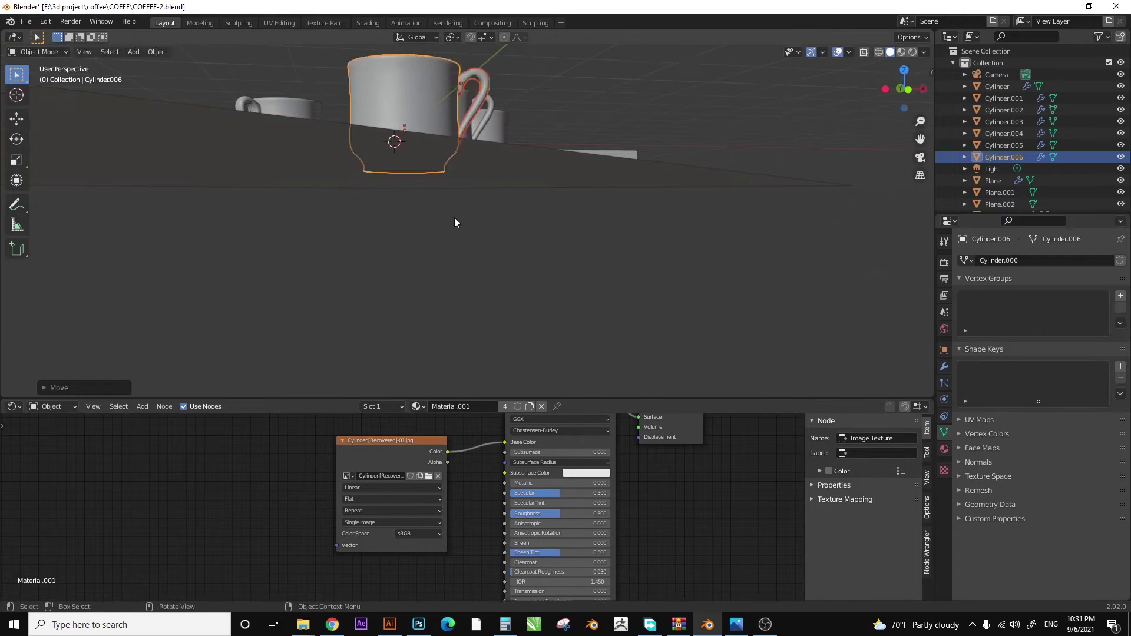
- Shift the lone cup along X into the camera frame's front-right
{"action": "key", "text": "KP_0"}
{"action": "key", "text": "g"}
{"action": "key", "text": "x"}
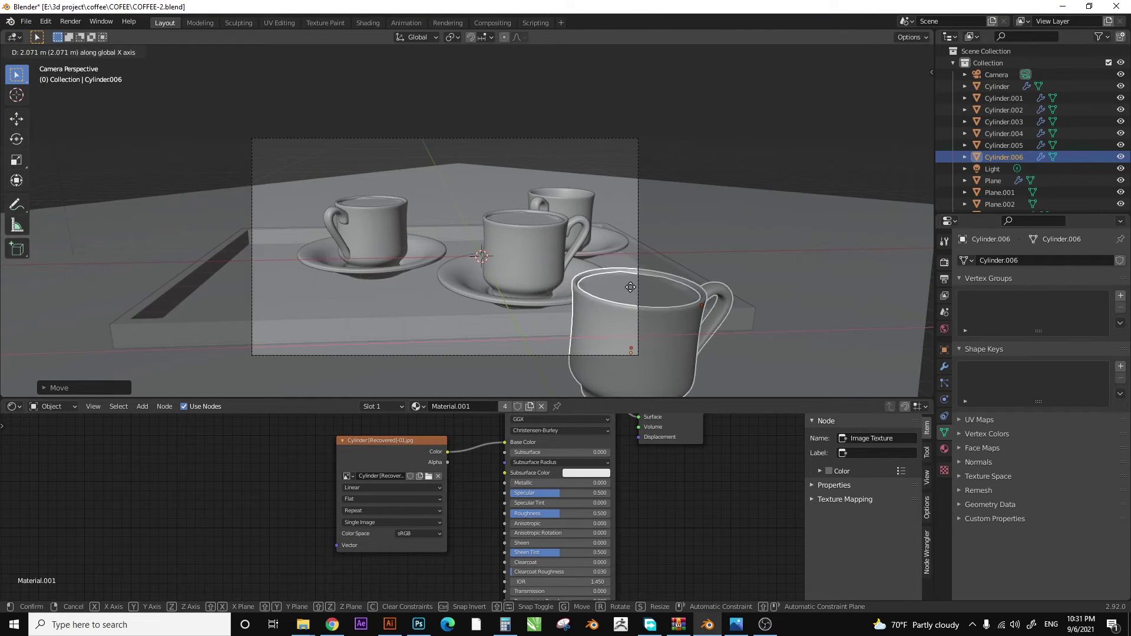
{"action": "scroll", "coordinate": [694, 189], "scroll_direction": "up", "scroll_amount": 1}
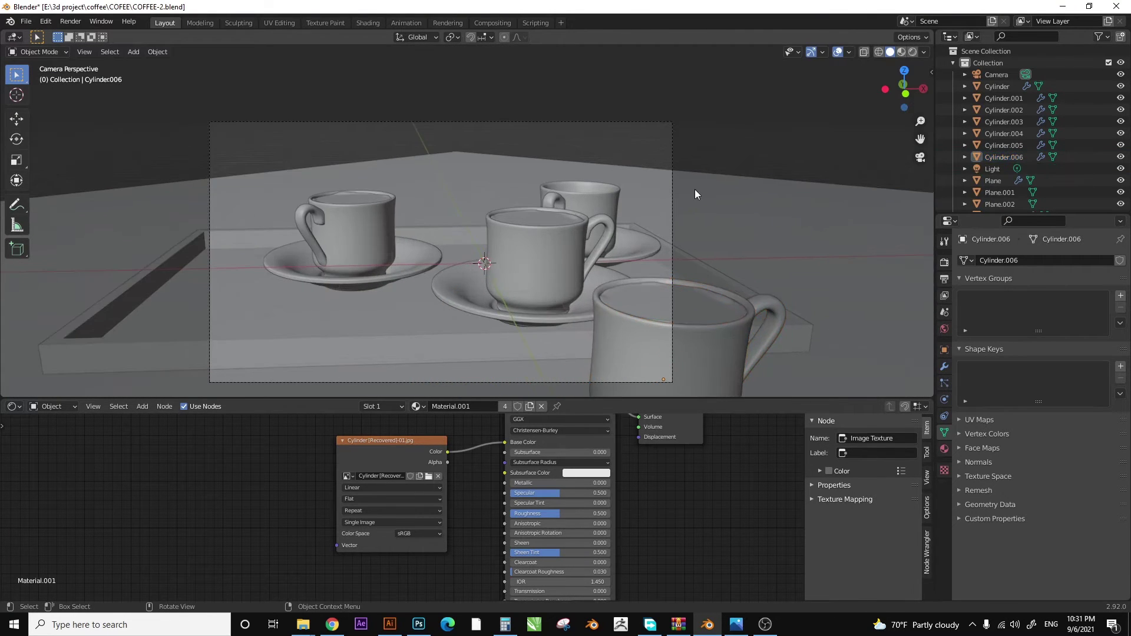
{"action": "left_click", "coordinate": [678, 203]}
{"action": "scroll", "coordinate": [662, 217], "scroll_direction": "down", "scroll_amount": 1}
{"action": "scroll", "coordinate": [636, 235], "scroll_direction": "up", "scroll_amount": 1}
{"action": "scroll", "coordinate": [618, 246], "scroll_direction": "down", "scroll_amount": 1}
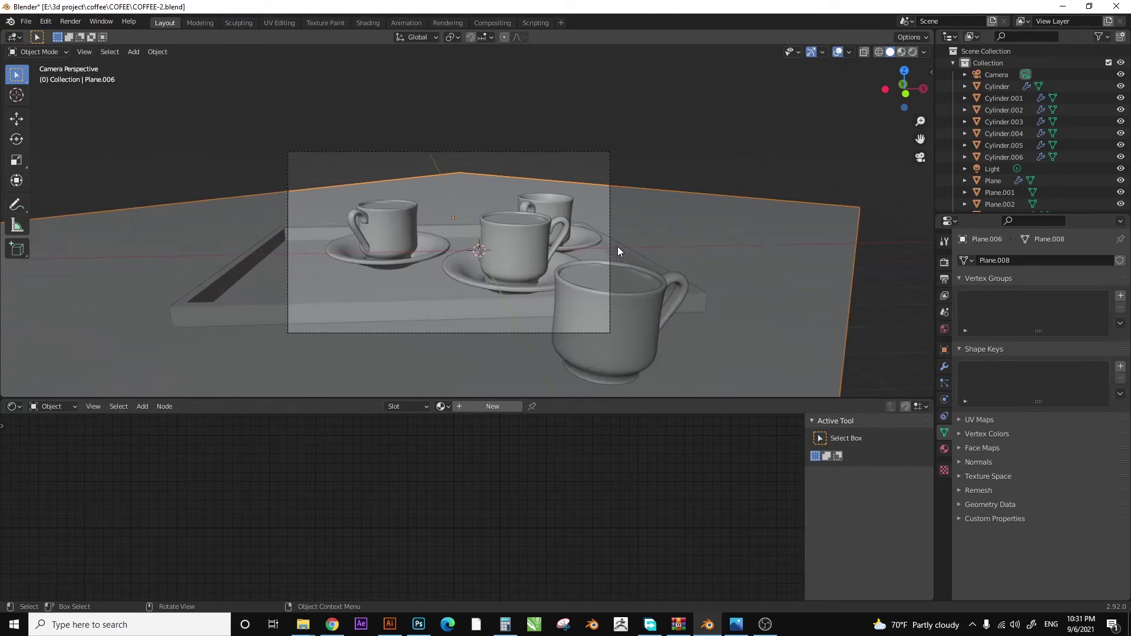
- Preview the scene in rendered shading, then return to solid shading
{"action": "left_click", "coordinate": [913, 51]}
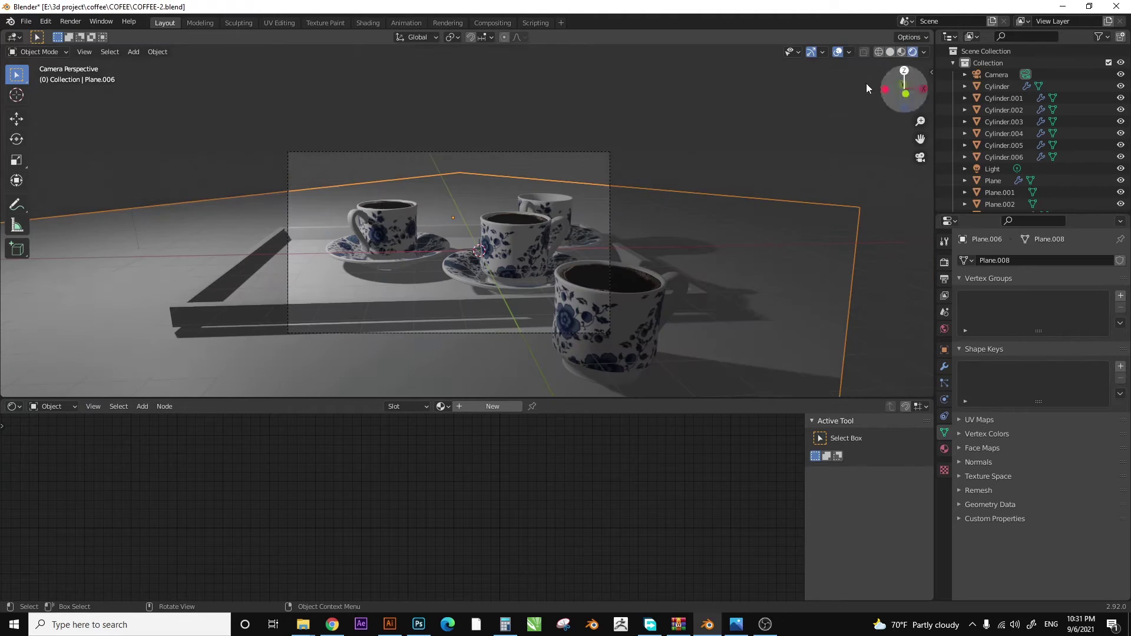
{"action": "left_click", "coordinate": [890, 51]}
{"action": "scroll", "coordinate": [587, 189], "scroll_direction": "up", "scroll_amount": 2}
{"action": "scroll", "coordinate": [652, 178], "scroll_direction": "down", "scroll_amount": 2}
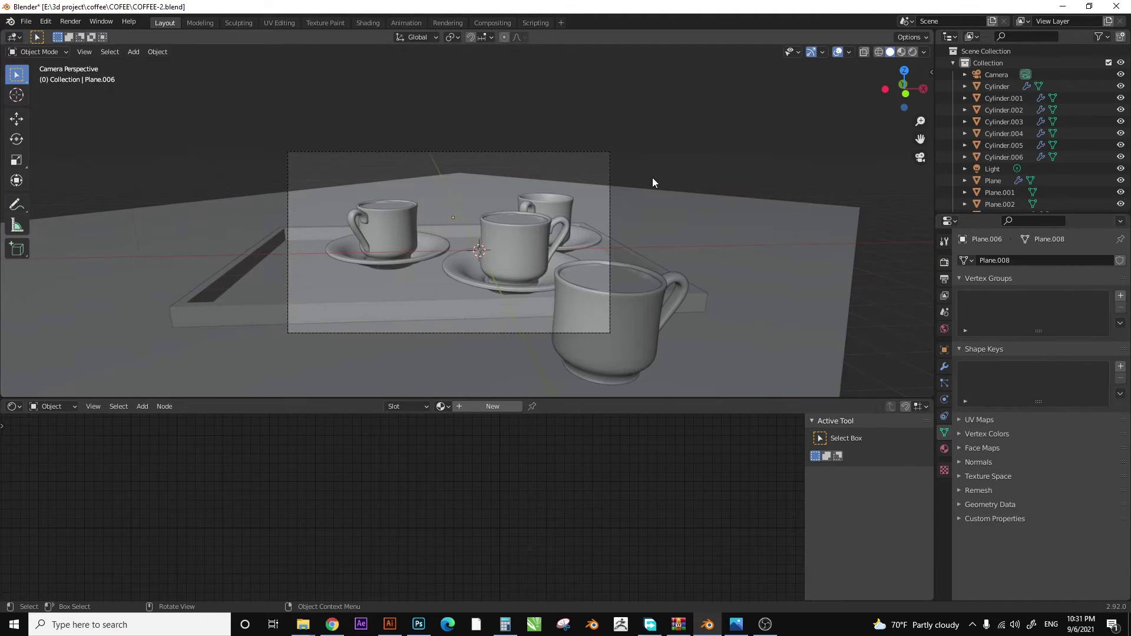
{"action": "scroll", "coordinate": [377, 281], "scroll_direction": "up", "scroll_amount": 1}
- Shift the left and middle cup-and-saucer sets to the left
{"action": "left_click", "coordinate": [401, 271]}
{"action": "left_click", "coordinate": [378, 206], "text": "shift"}
{"action": "left_click_drag", "start_coordinate": [377, 206], "coordinate": [342, 209]}
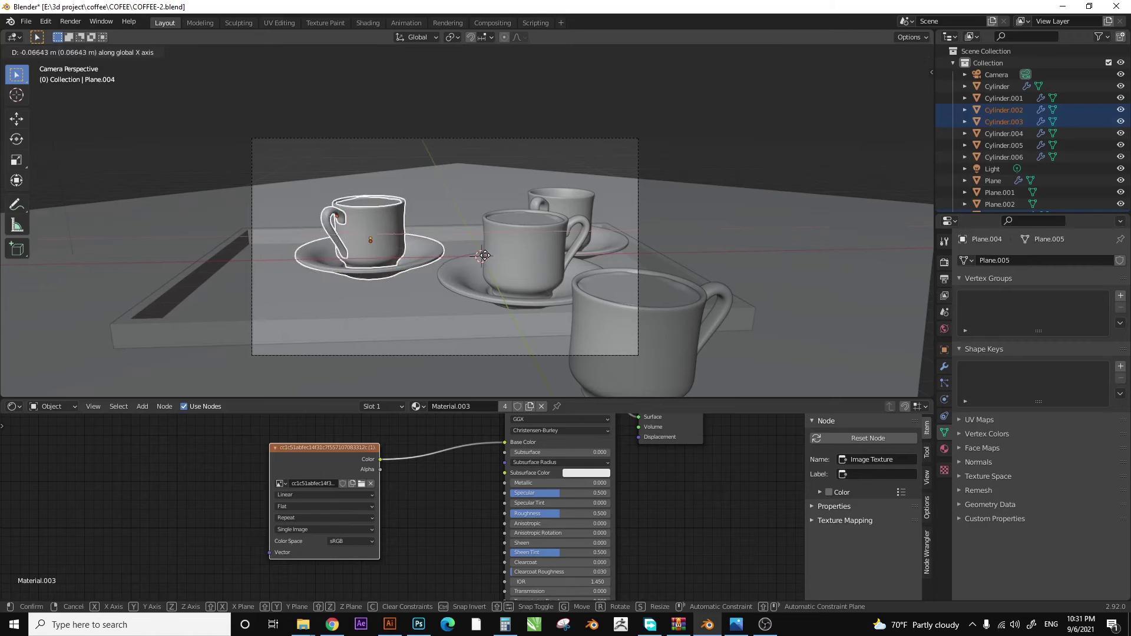
{"action": "left_click", "coordinate": [531, 224]}
{"action": "left_click", "coordinate": [610, 291], "text": "shift"}
{"action": "left_click_drag", "start_coordinate": [610, 291], "coordinate": [572, 292]}
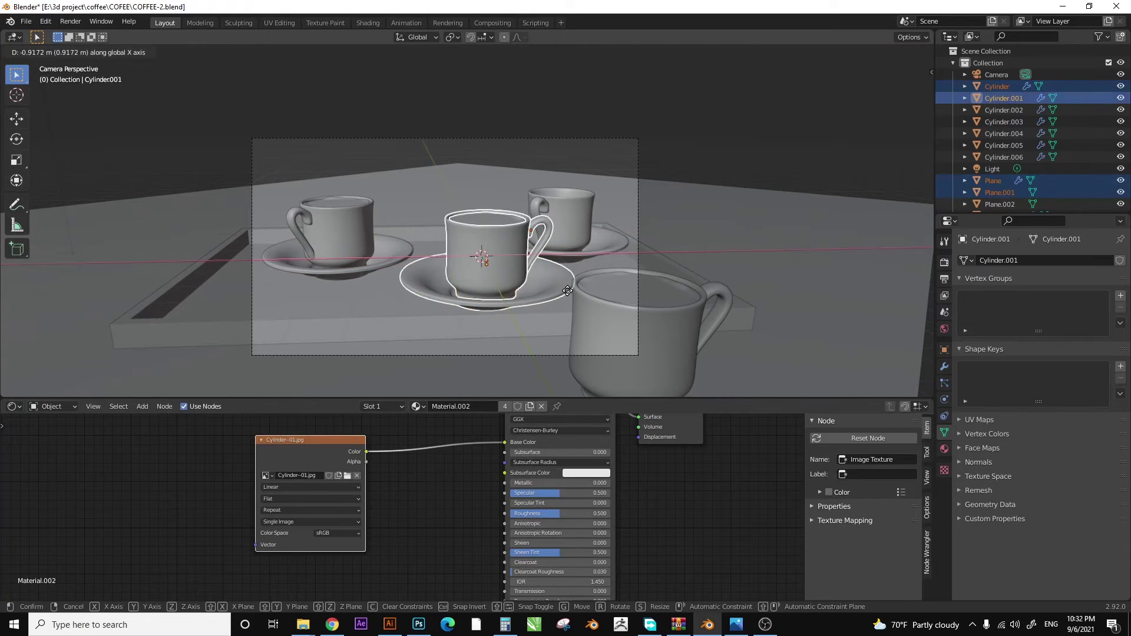
{"action": "left_click", "coordinate": [710, 164]}
- Select the front cup, the floor plane and the wooden tray in turn
{"action": "left_click", "coordinate": [667, 293]}
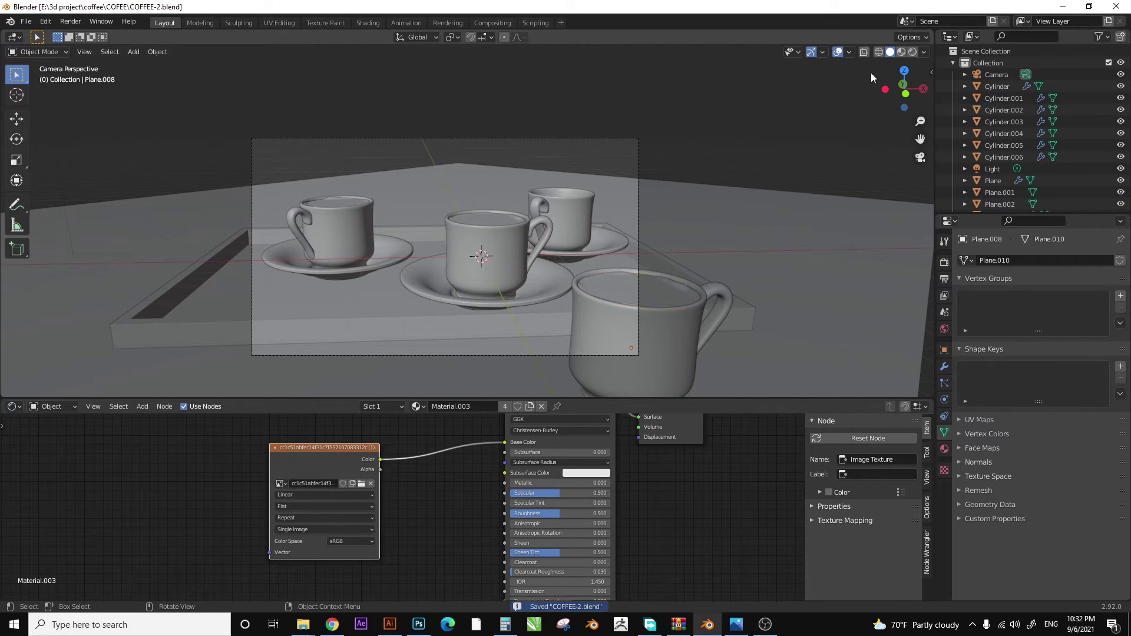
{"action": "left_click", "coordinate": [701, 206]}
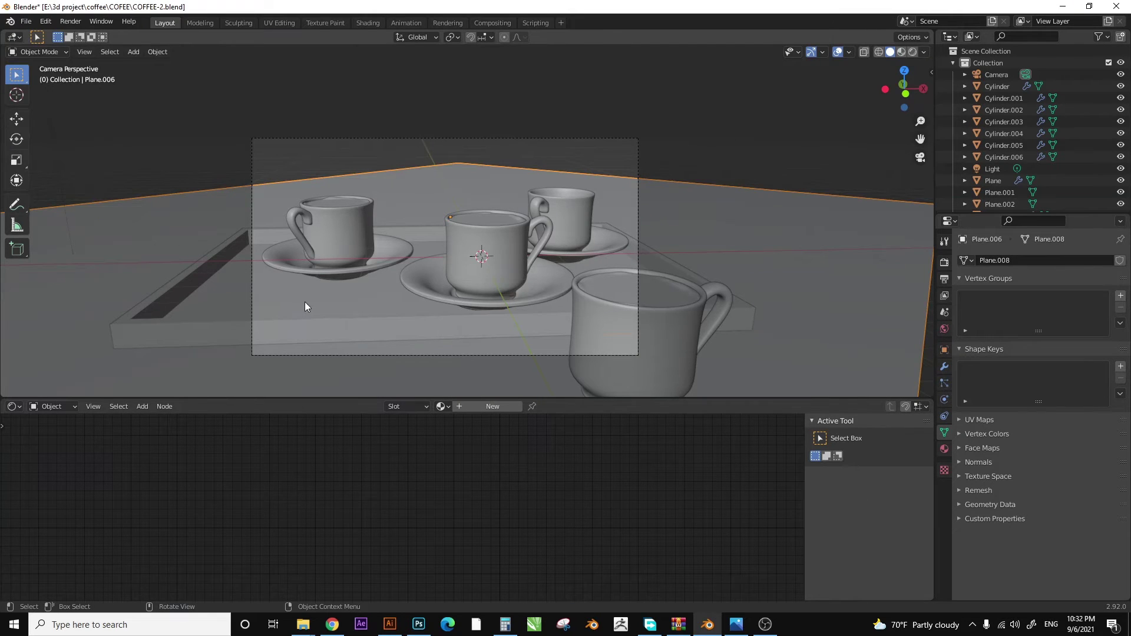
{"action": "key", "text": "alt+Tab"}
{"action": "key", "text": "alt+Tab"}
{"action": "left_click", "coordinate": [213, 268]}
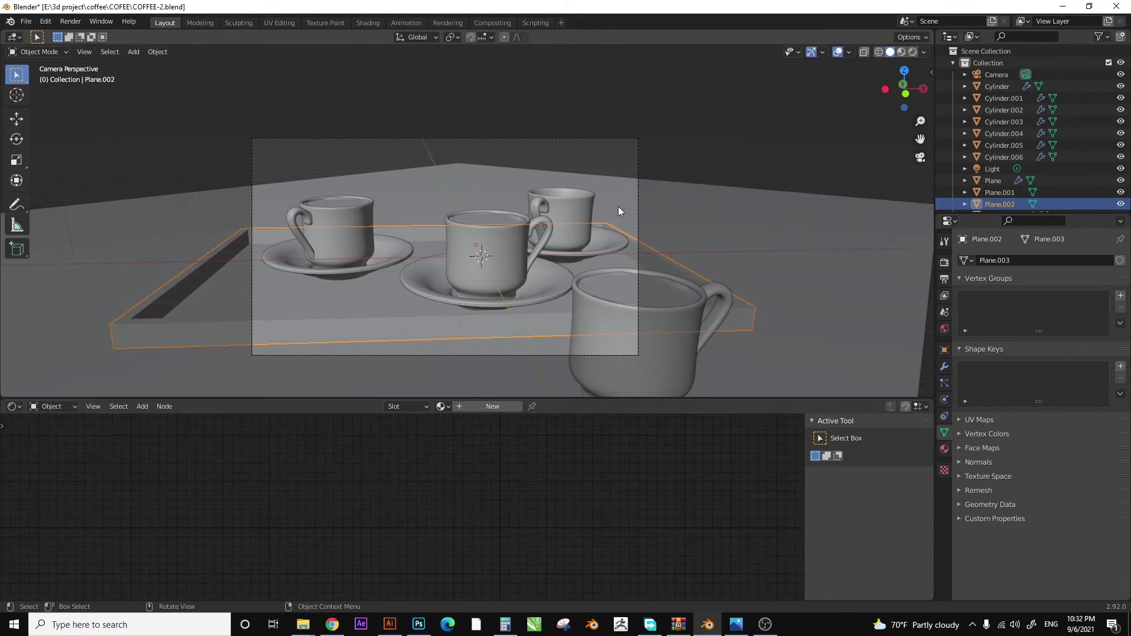
{"action": "key", "text": "alt+Tab"}
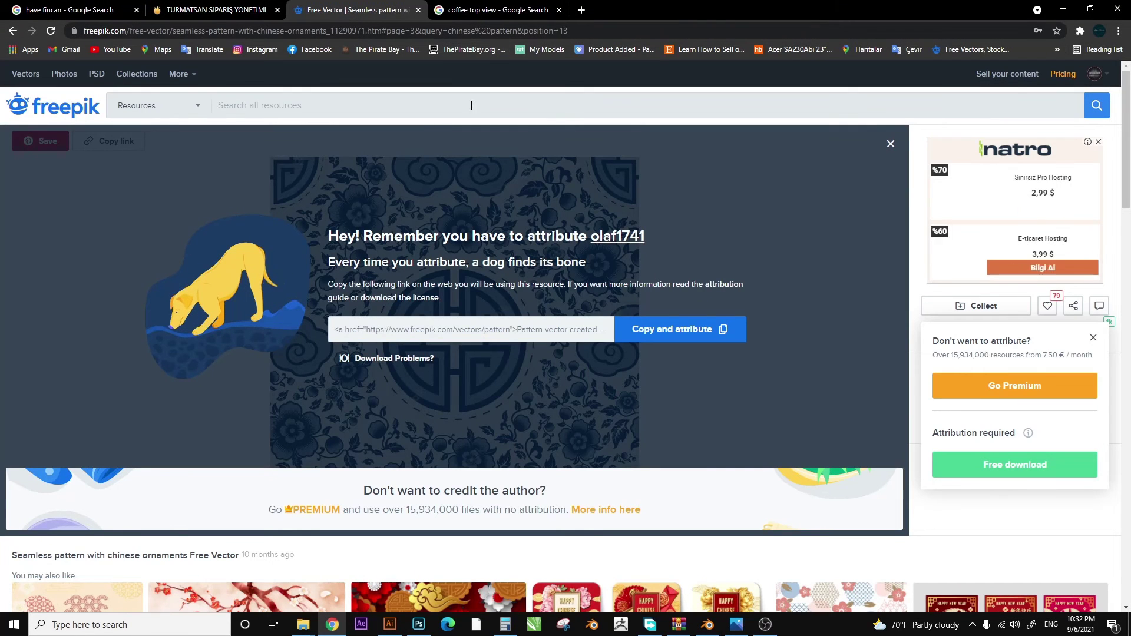
- Translate a word in Google Translate and copy the English word 'marble'
{"action": "key", "text": "super+space"}
{"action": "key", "text": "super+space"}
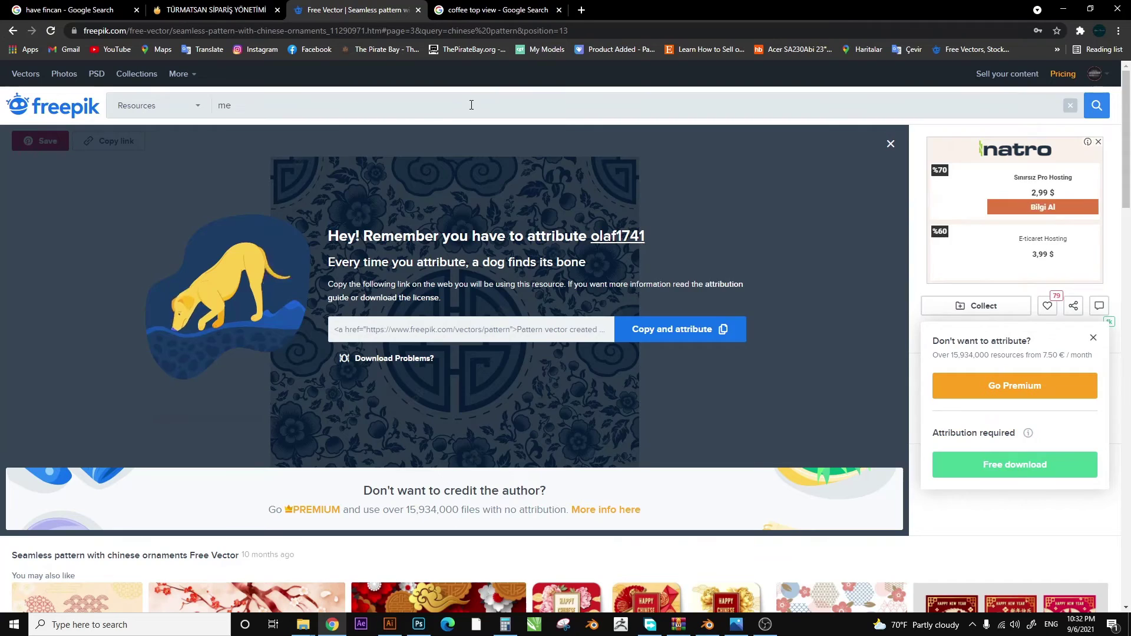
{"action": "type", "text": "rb"}
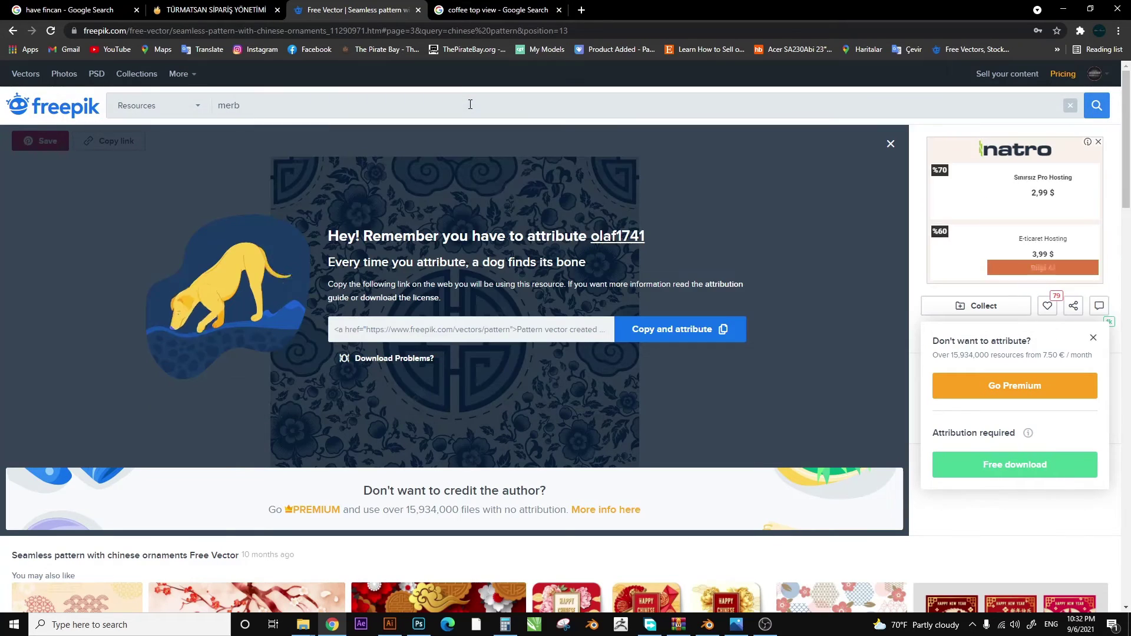
{"action": "key", "text": "ctrl+t"}
{"action": "type", "text": "translate.google.com"}
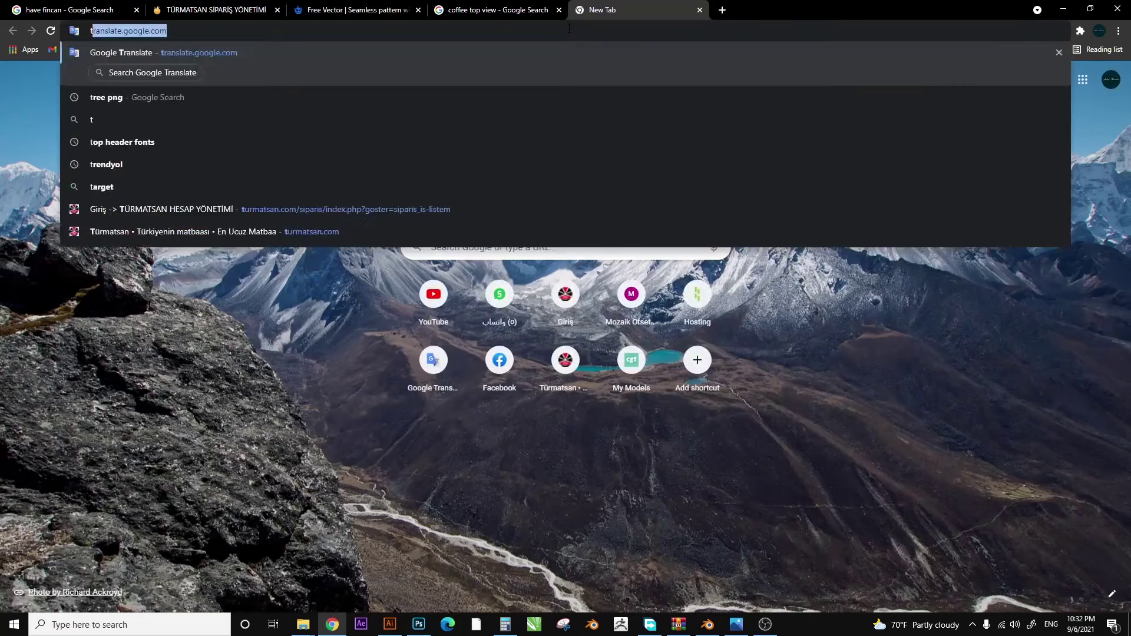
{"action": "key", "text": "Return"}
{"action": "type", "text": "رخام"}
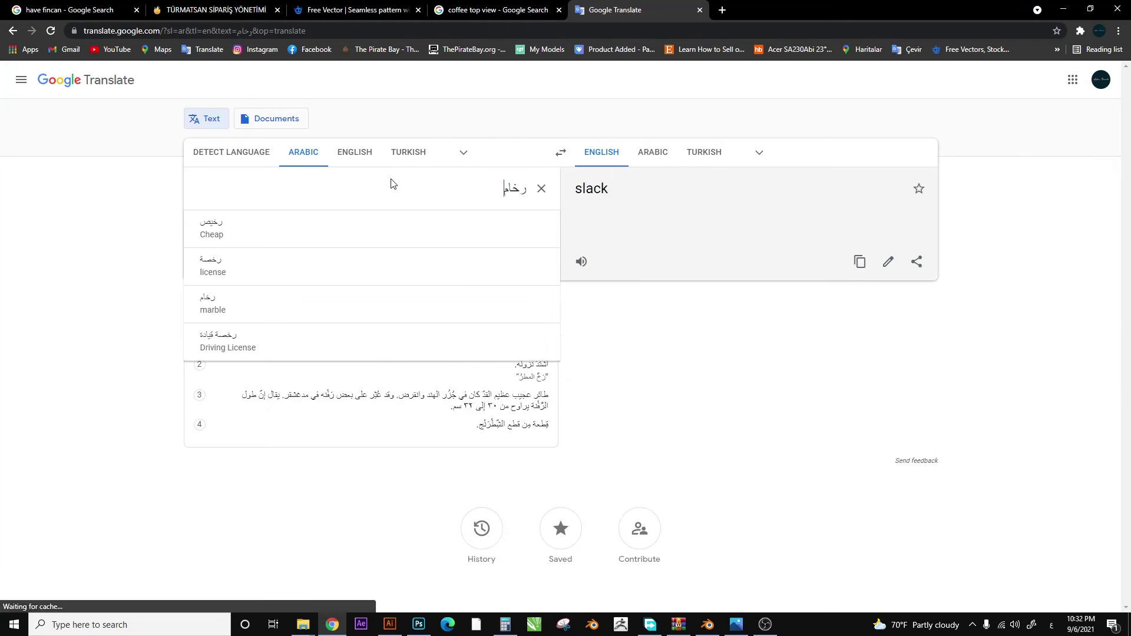
{"action": "double_click", "coordinate": [623, 205]}
{"action": "key", "text": "ctrl+c"}
- Search Freepik for 'marble' and scroll through the results
{"action": "left_click", "coordinate": [353, 10]}
{"action": "left_click", "coordinate": [413, 79]}
{"action": "key", "text": "ctrl+v"}
{"action": "key", "text": "Return"}
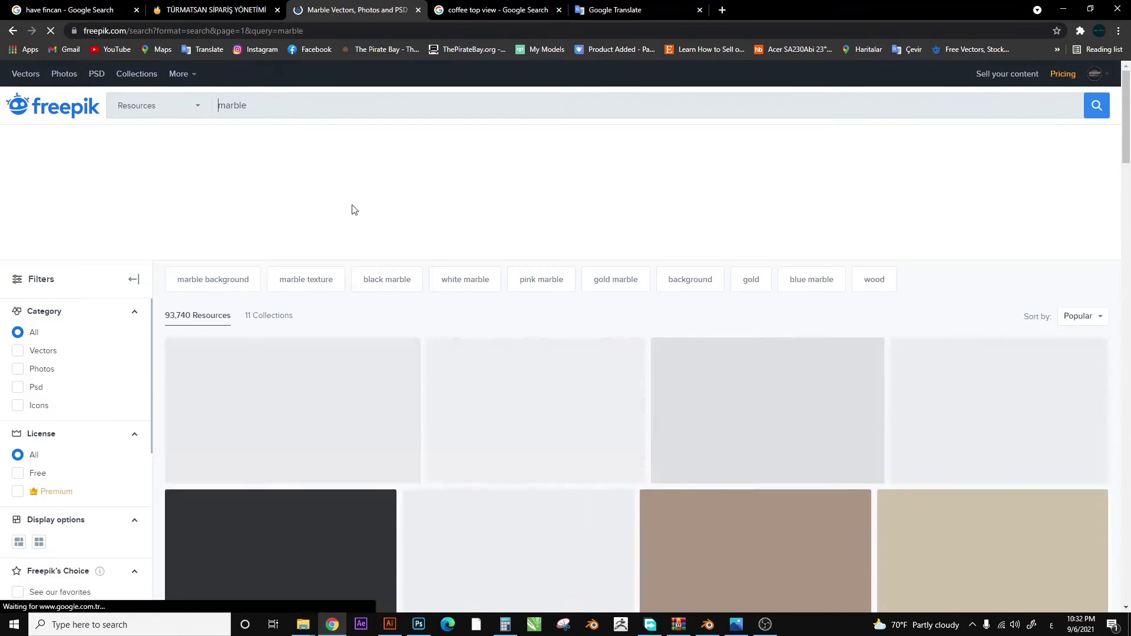
{"action": "scroll", "coordinate": [545, 217], "scroll_direction": "down", "scroll_amount": 3}
{"action": "scroll", "coordinate": [648, 354], "scroll_direction": "down", "scroll_amount": 4}
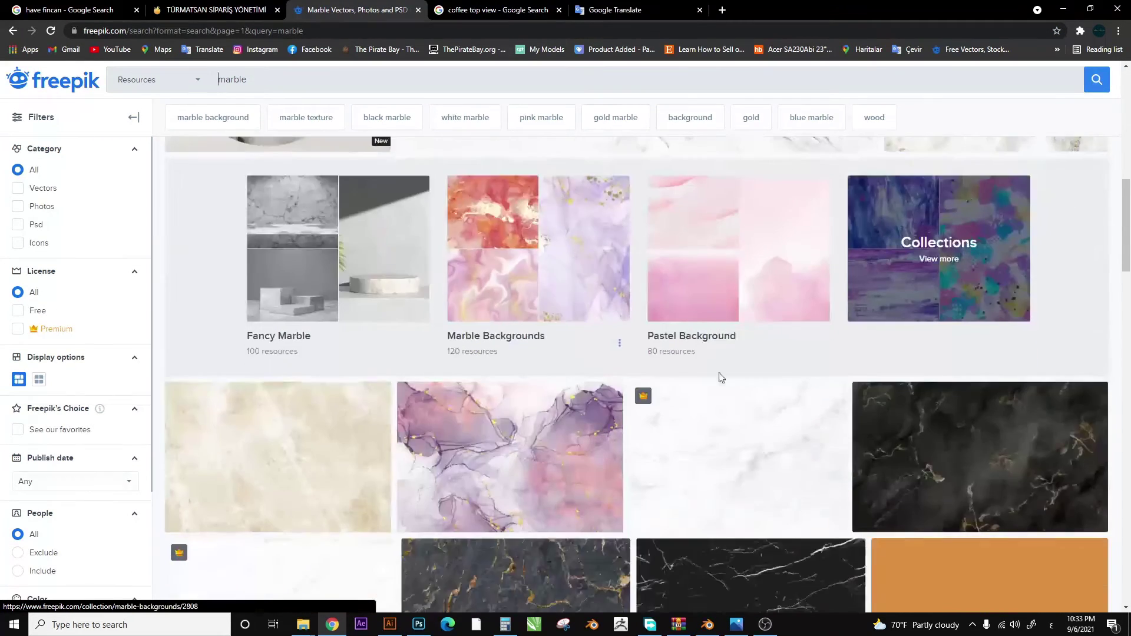
{"action": "scroll", "coordinate": [736, 389], "scroll_direction": "down", "scroll_amount": 4}
{"action": "scroll", "coordinate": [782, 416], "scroll_direction": "down", "scroll_amount": 5}
{"action": "scroll", "coordinate": [781, 416], "scroll_direction": "down", "scroll_amount": 3}
{"action": "scroll", "coordinate": [793, 386], "scroll_direction": "down", "scroll_amount": 3}
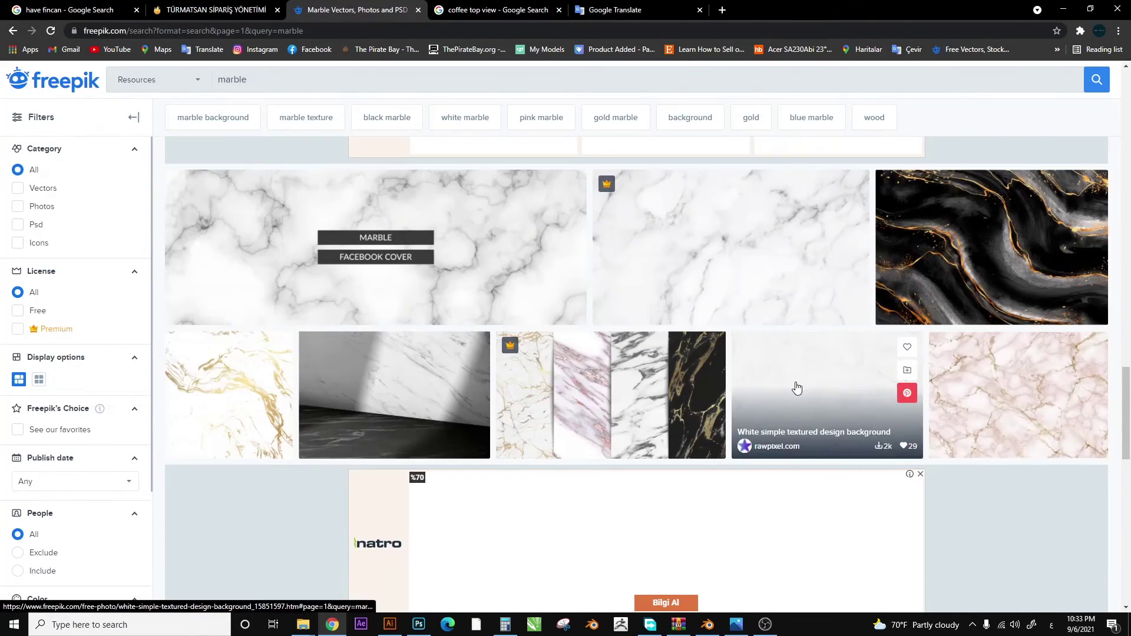
{"action": "scroll", "coordinate": [162, 324], "scroll_direction": "down", "scroll_amount": 4}
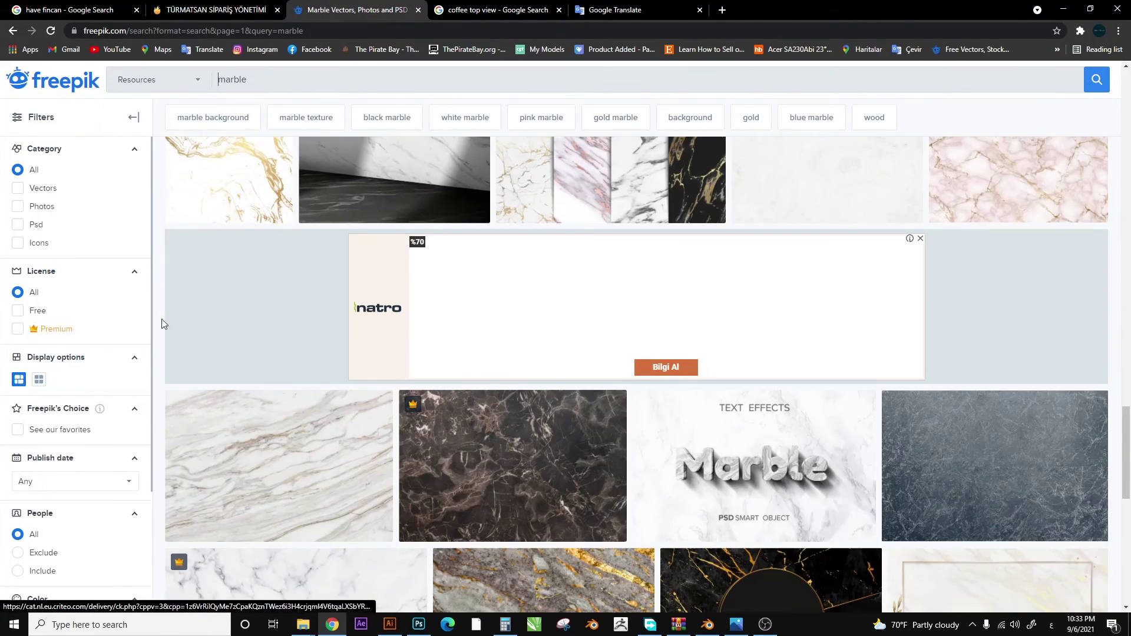
- Filter to free photos and download the golden white marble photo
{"action": "left_click", "coordinate": [18, 208]}
{"action": "left_click", "coordinate": [18, 523]}
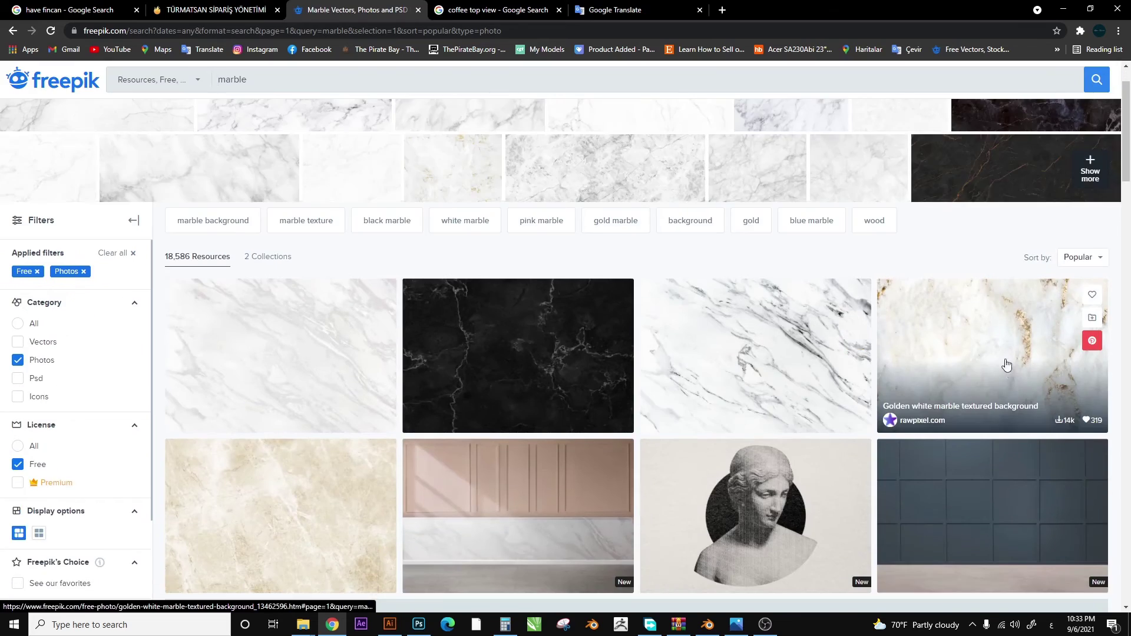
{"action": "left_click", "coordinate": [1007, 364]}
{"action": "left_click", "coordinate": [862, 282]}
{"action": "left_click", "coordinate": [831, 410]}
{"action": "left_click", "coordinate": [949, 356]}
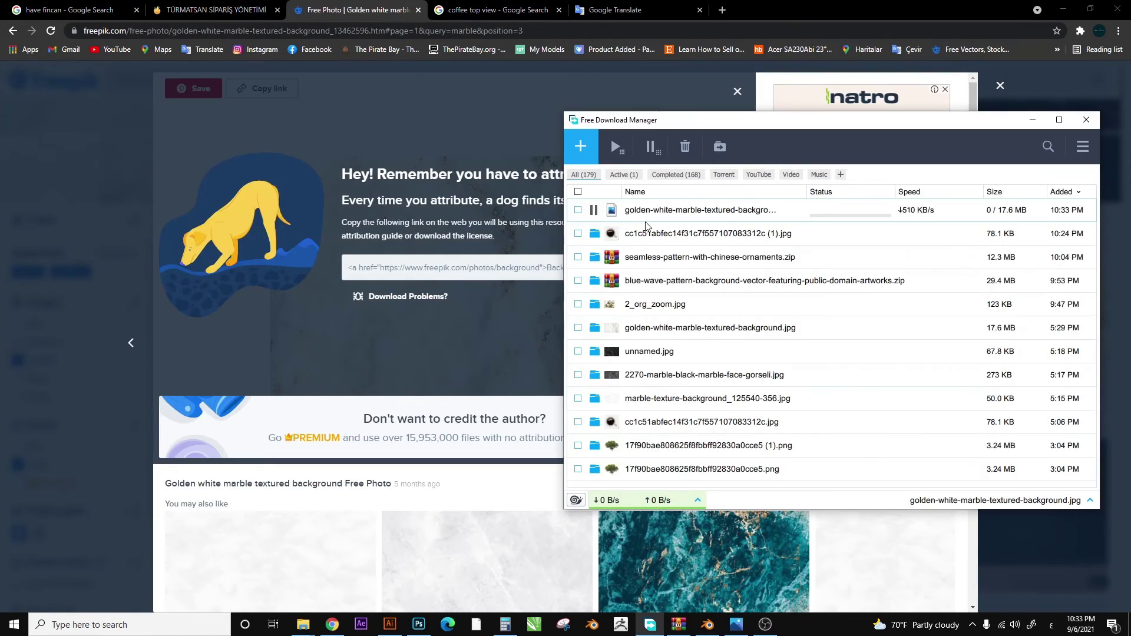
- Bring up the download manager and open the marble file's folder
{"action": "key", "text": "alt+Tab"}
{"action": "key", "text": "super+d"}
{"action": "key", "text": "alt+Tab"}
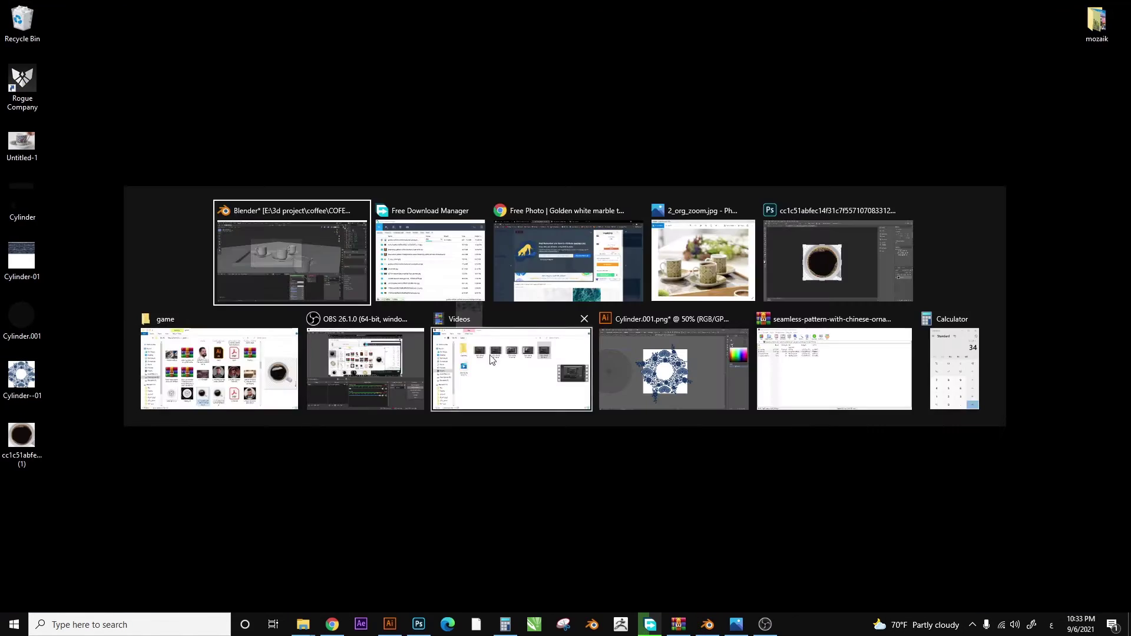
{"action": "key", "text": "alt+Tab"}
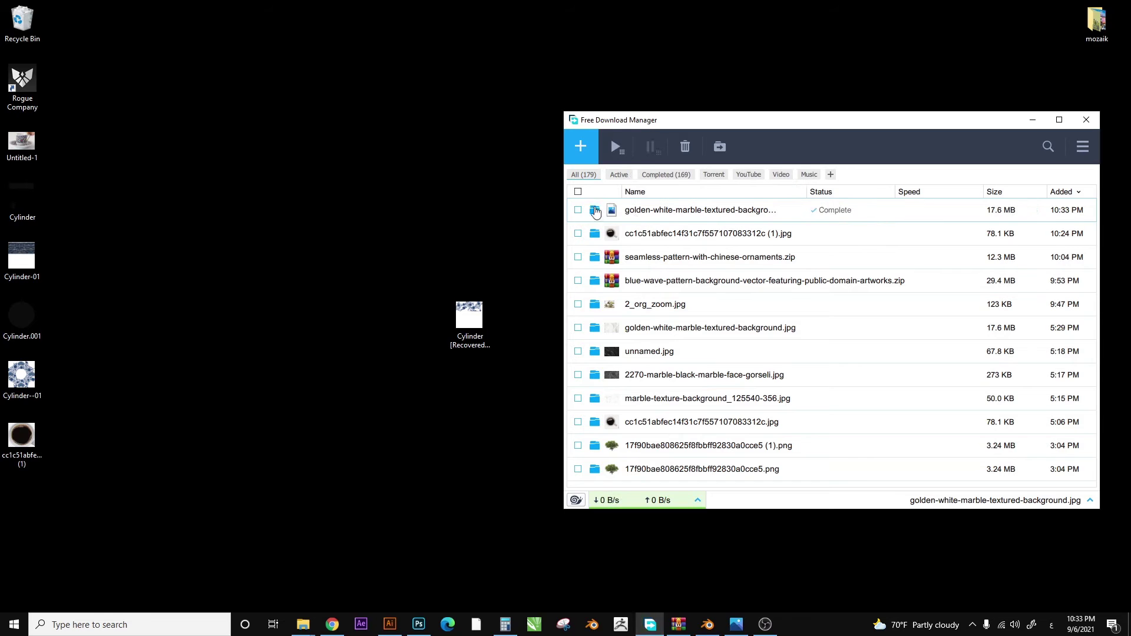
{"action": "left_click", "coordinate": [595, 211]}
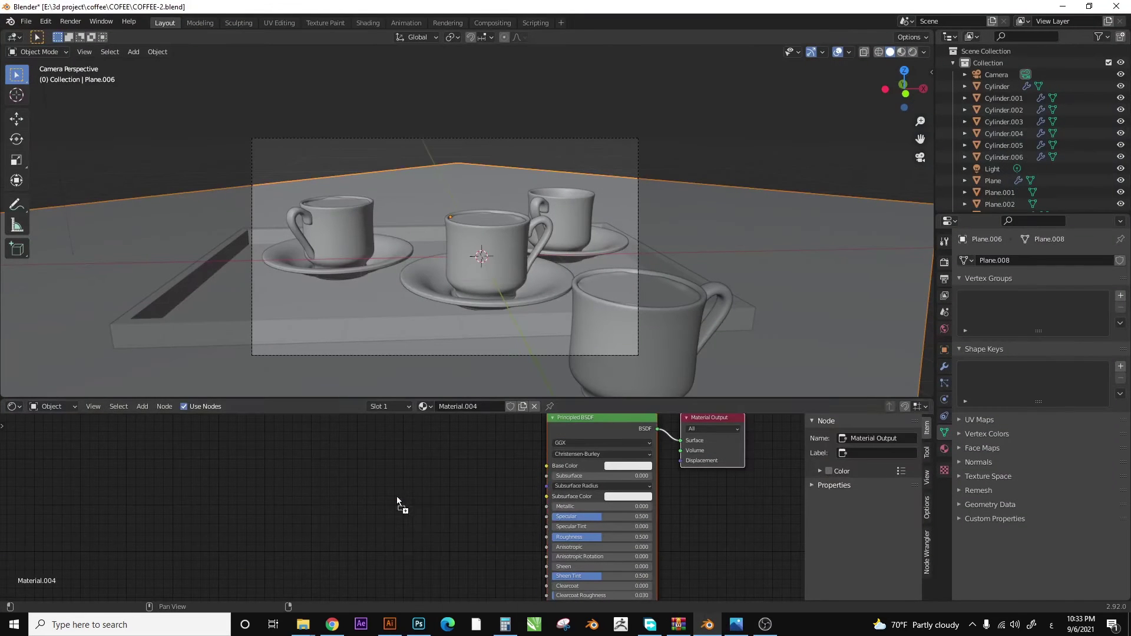
- Link the golden white marble image to the ground's Base Color and preview it
{"action": "left_click_drag", "start_coordinate": [706, 629], "coordinate": [396, 505]}
{"action": "key", "text": "z"}
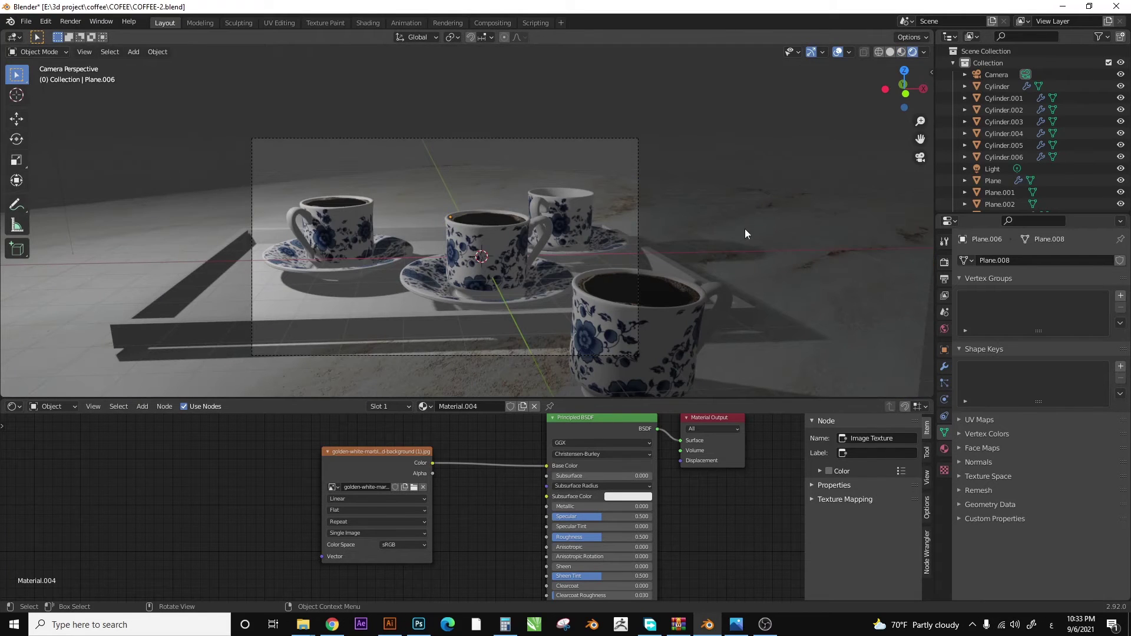
{"action": "scroll", "coordinate": [691, 165], "scroll_direction": "up", "scroll_amount": 2}
- Set the back-right cup's origin to its geometry
{"action": "left_click", "coordinate": [557, 202]}
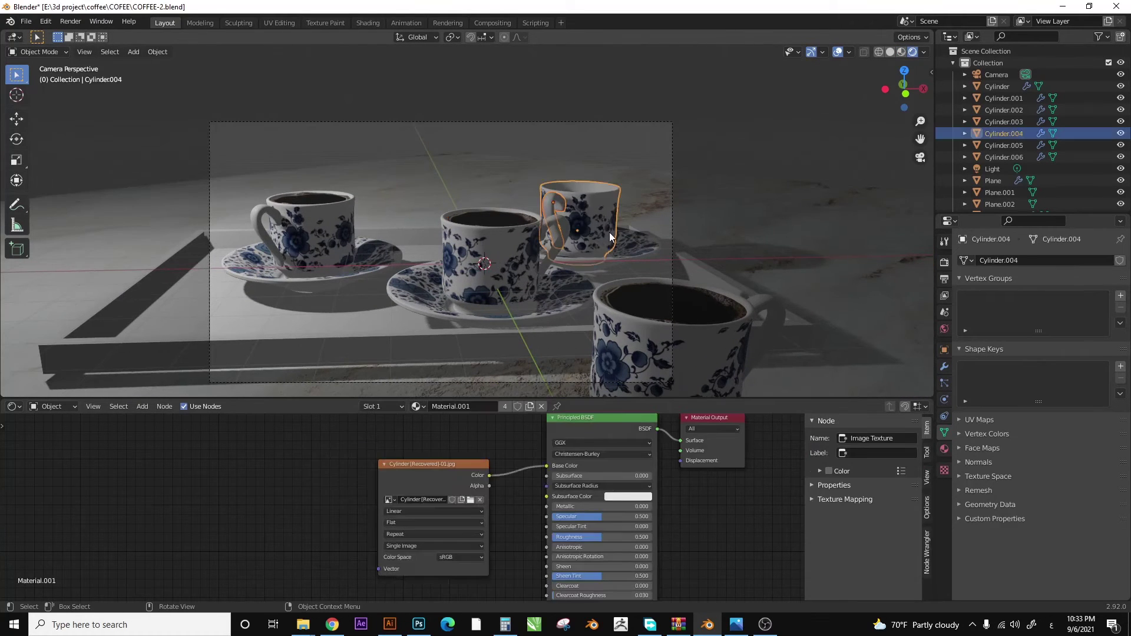
{"action": "left_click", "coordinate": [157, 51]}
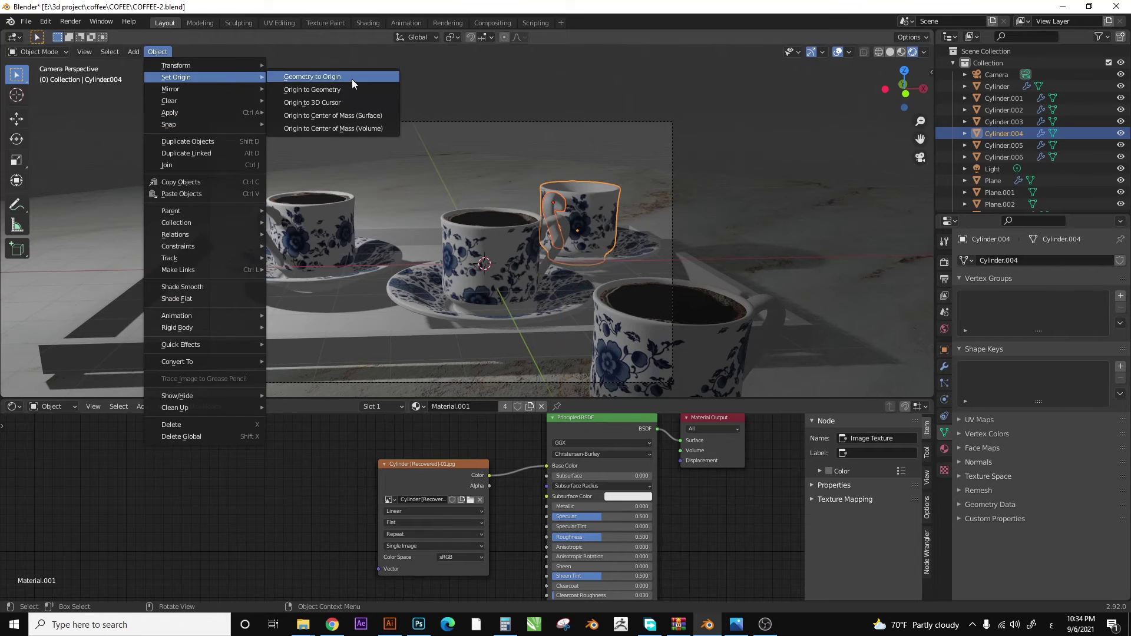
{"action": "left_click", "coordinate": [351, 89]}
{"action": "key", "text": "Escape"}
{"action": "left_click", "coordinate": [158, 51]}
{"action": "mouse_move", "coordinate": [176, 65]}
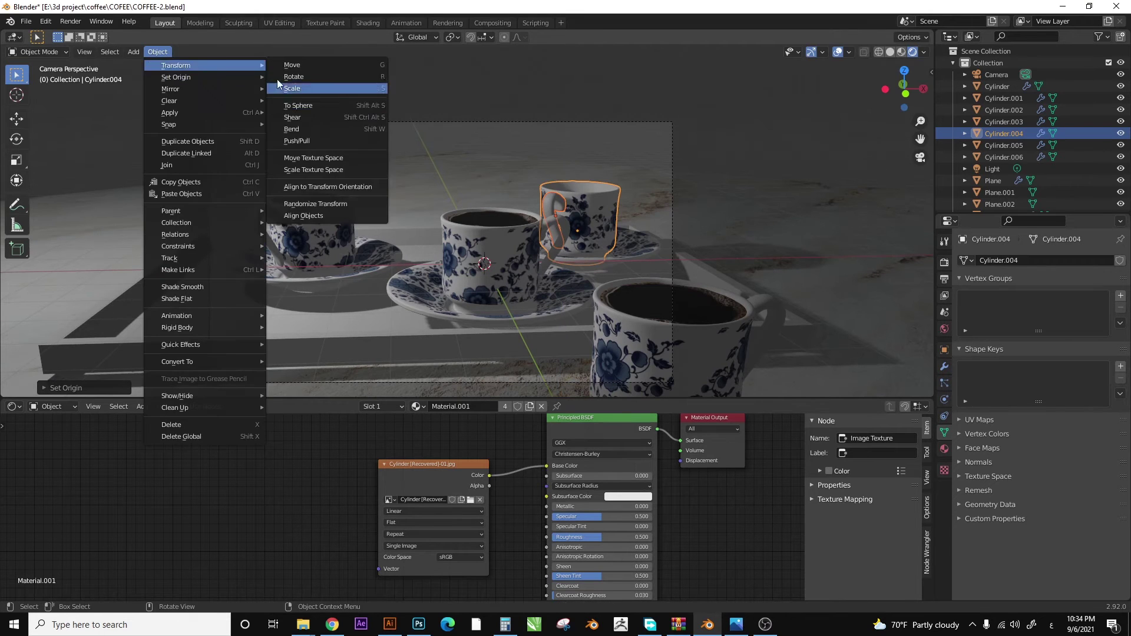
{"action": "left_click", "coordinate": [345, 116]}
- Rotate the back-right cup about the Z axis using a different pivot point
{"action": "key", "text": "r"}
{"action": "key", "text": "z"}
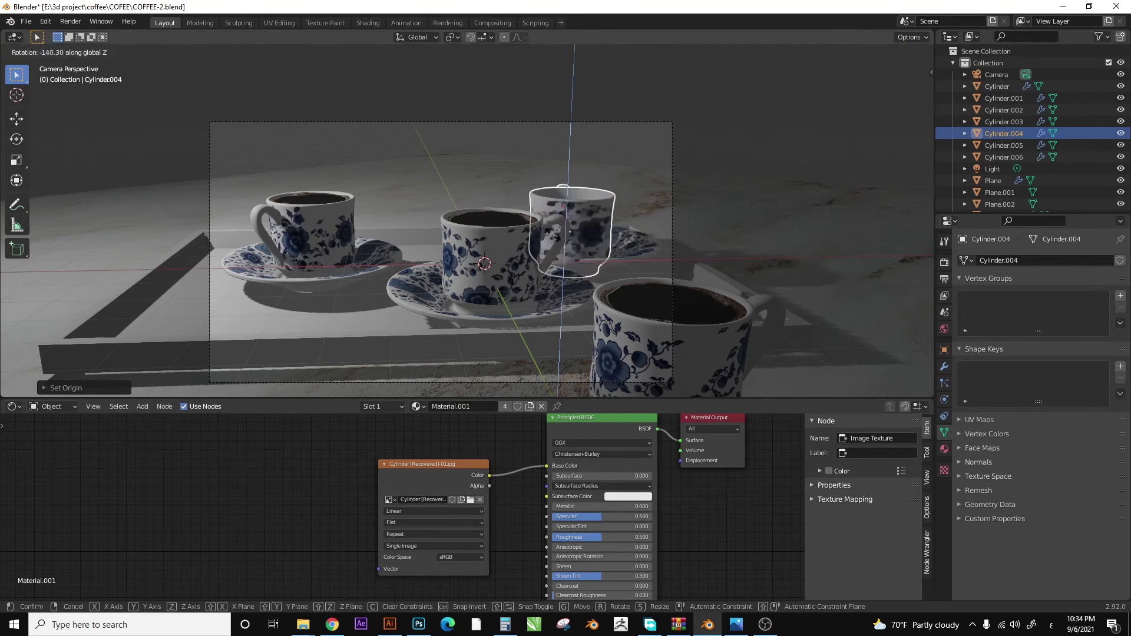
{"action": "key", "text": "Escape"}
{"action": "left_click", "coordinate": [452, 36]}
{"action": "left_click", "coordinate": [472, 83]}
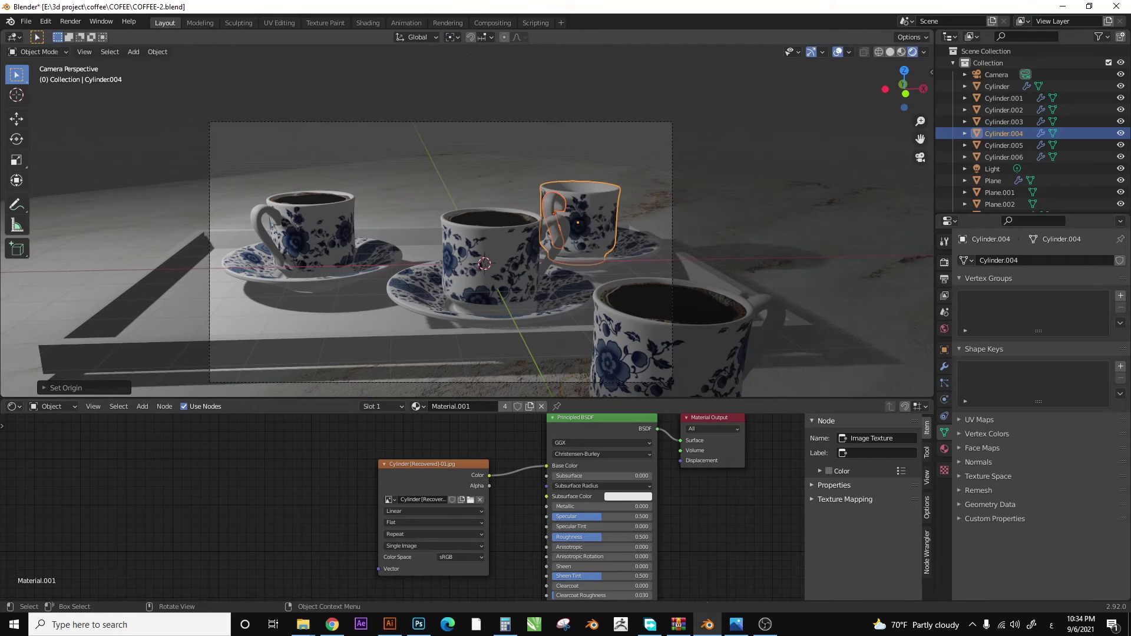
{"action": "key", "text": "r"}
{"action": "key", "text": "z"}
{"action": "left_click", "coordinate": [566, 228]}
{"action": "middle_click_drag", "start_coordinate": [582, 206], "coordinate": [616, 187]}
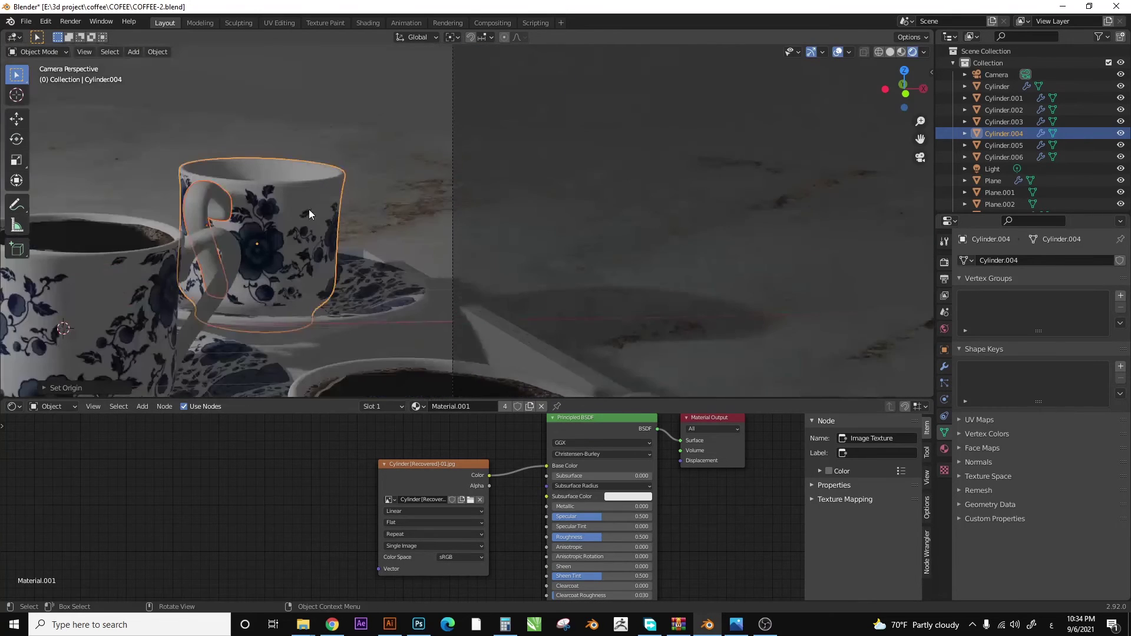
{"action": "key", "text": "r"}
{"action": "key", "text": "z"}
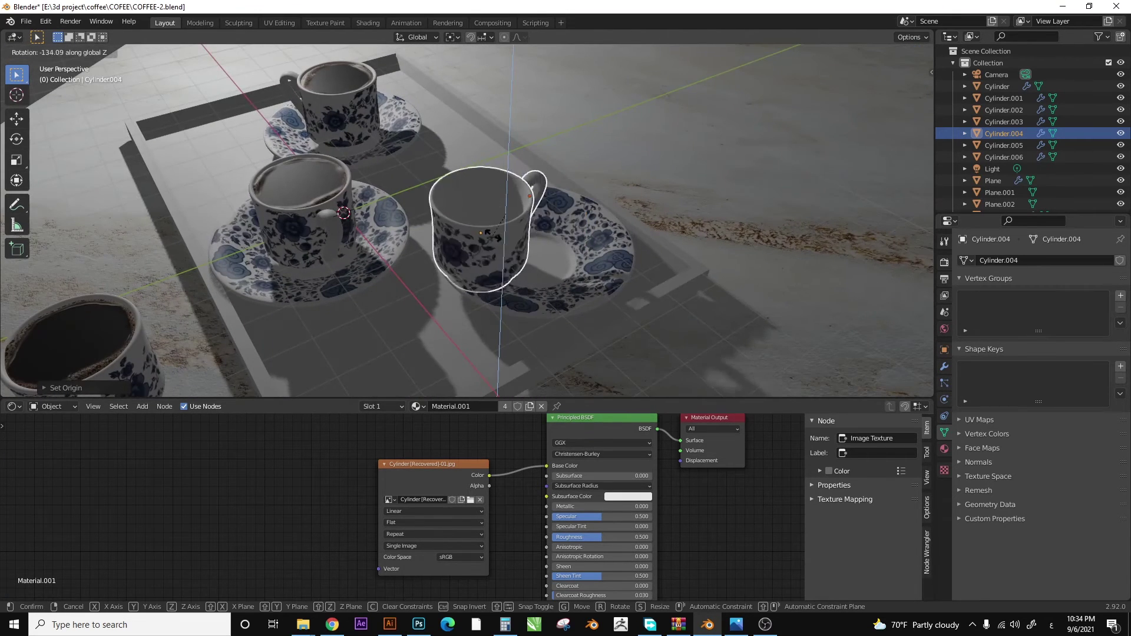
{"action": "left_click", "coordinate": [482, 232]}
- Move the cup along X to centre it on its saucer
{"action": "middle_click_drag", "start_coordinate": [482, 233], "coordinate": [499, 282]}
{"action": "key", "text": "g"}
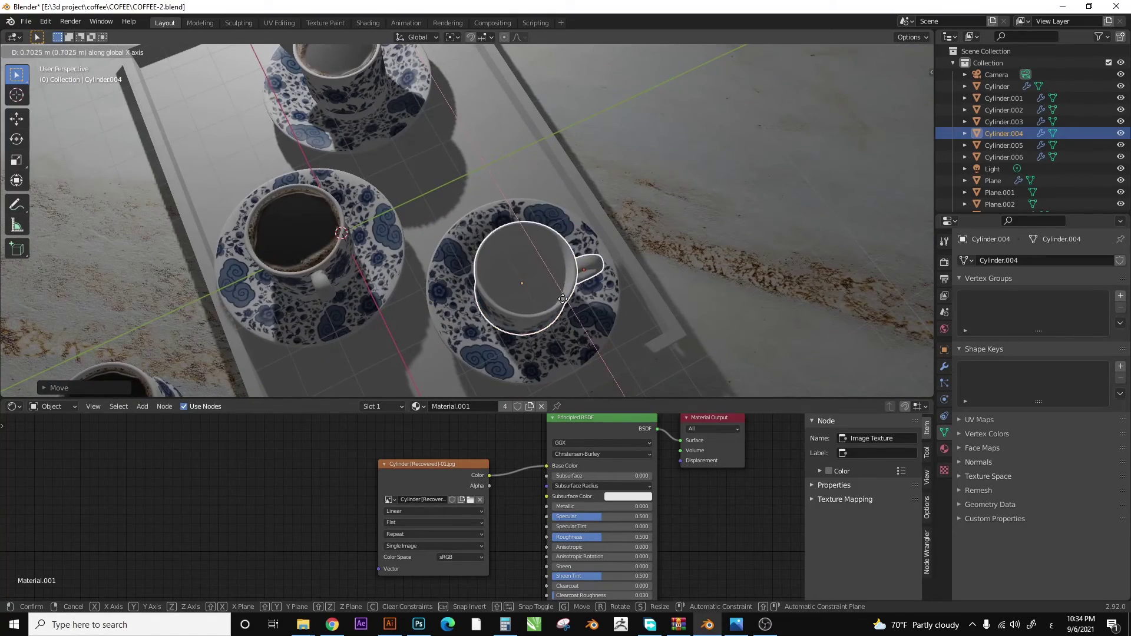
{"action": "key", "text": "x"}
{"action": "left_click", "coordinate": [567, 294]}
{"action": "middle_click_drag", "start_coordinate": [567, 293], "coordinate": [613, 209]}
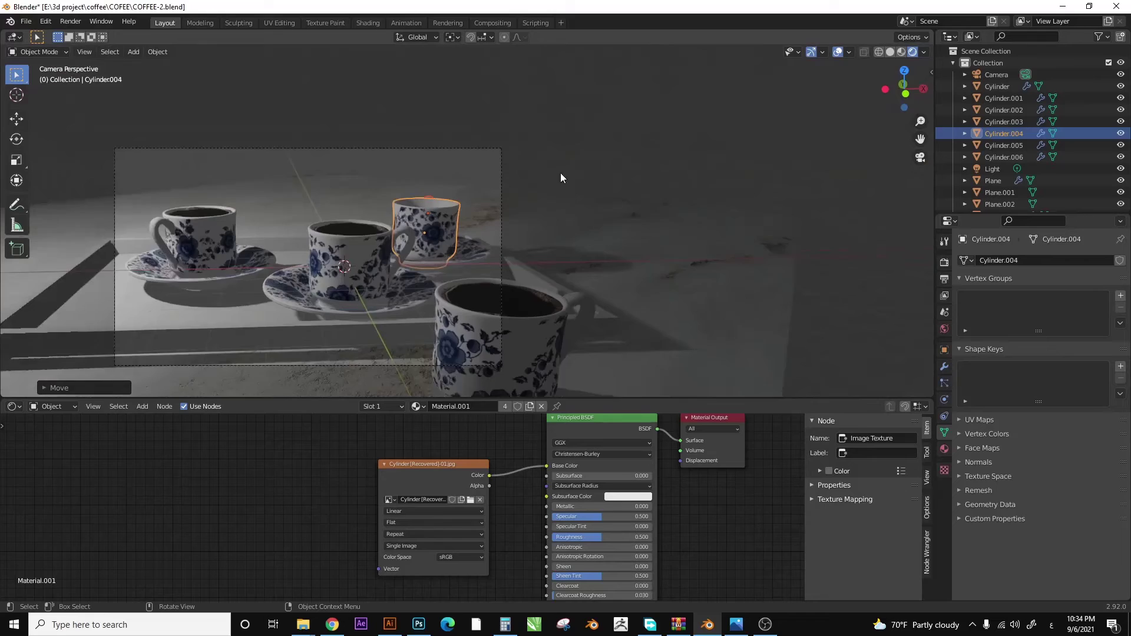
- Replace the scene's old light with a new area light
{"action": "middle_click_drag", "start_coordinate": [560, 172], "coordinate": [578, 269]}
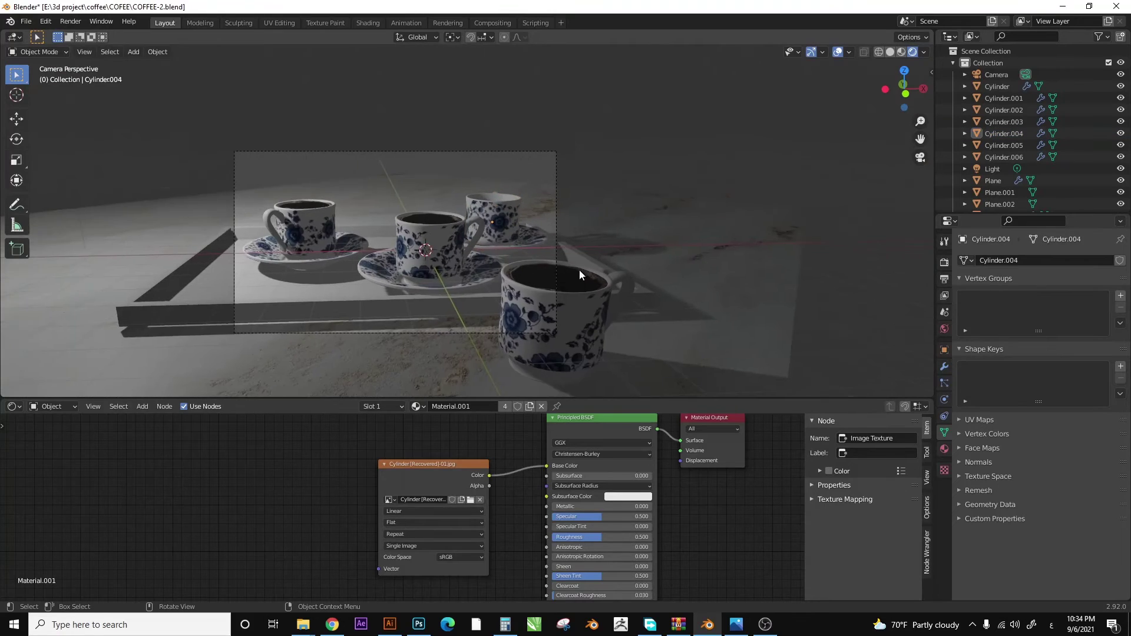
{"action": "left_click", "coordinate": [579, 270]}
{"action": "key", "text": "Delete"}
{"action": "key", "text": "shift+a"}
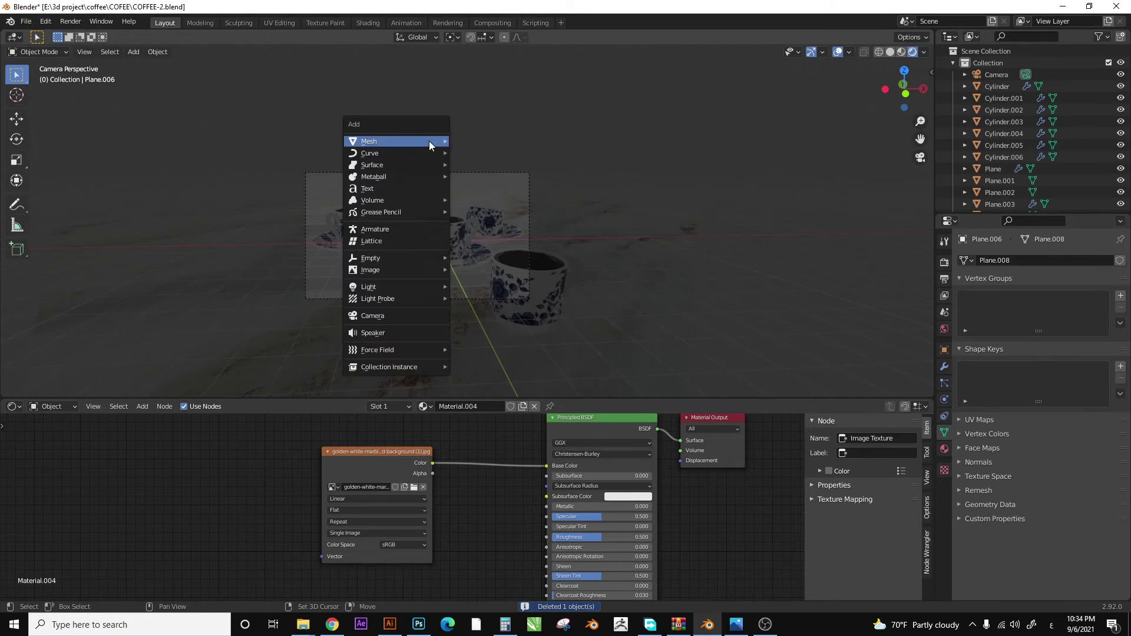
{"action": "key", "text": "shift+a"}
{"action": "left_click", "coordinate": [487, 465]}
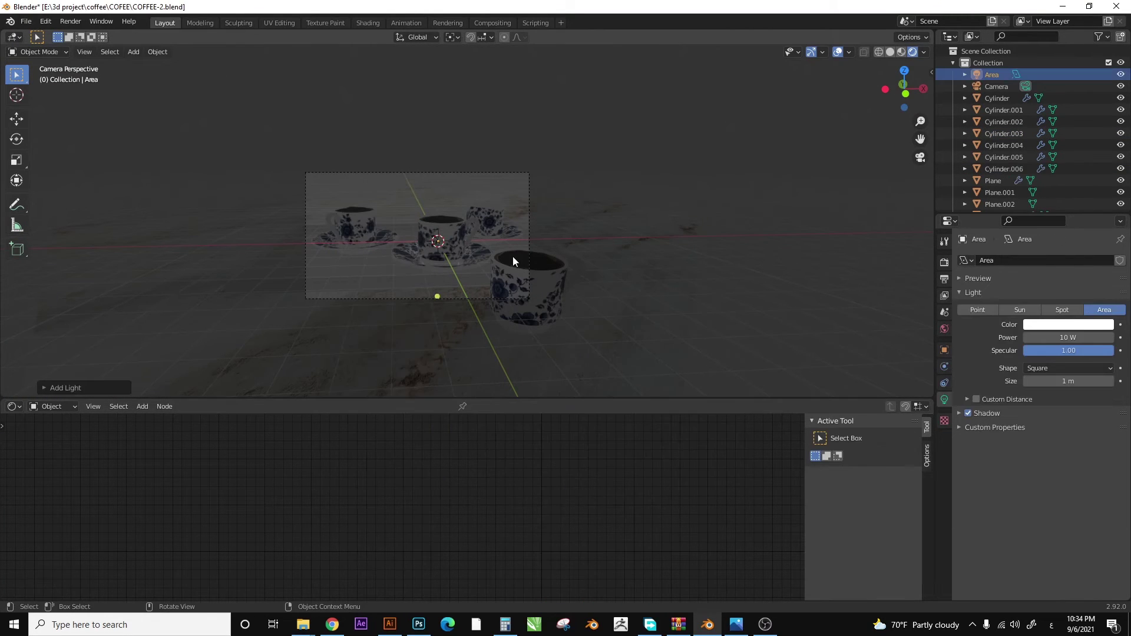
- Raise the area light above the cups and enlarge it
{"action": "key", "text": "g"}
{"action": "key", "text": "z"}
{"action": "left_click", "coordinate": [513, 139]}
{"action": "key", "text": "s"}
{"action": "left_click", "coordinate": [469, 202]}
{"action": "key", "text": "g"}
{"action": "key", "text": "z"}
{"action": "left_click", "coordinate": [687, 141]}
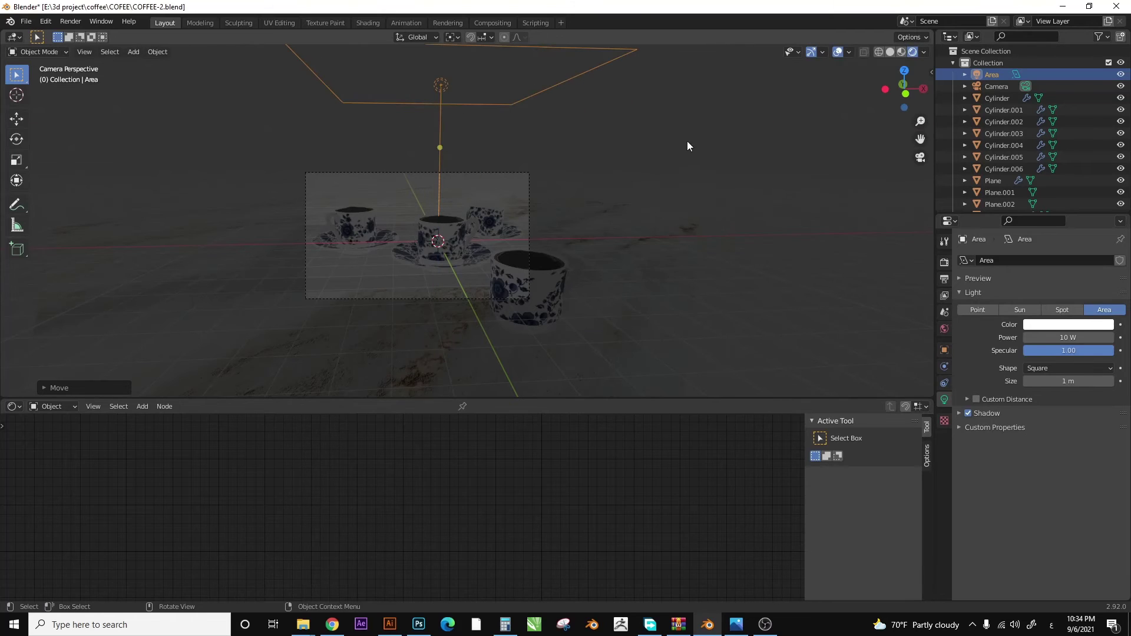
- Set the area light's power to 2000 W and adjust its height
{"action": "double_click", "coordinate": [1053, 338]}
{"action": "type", "text": "2000"}
{"action": "key", "text": "Return"}
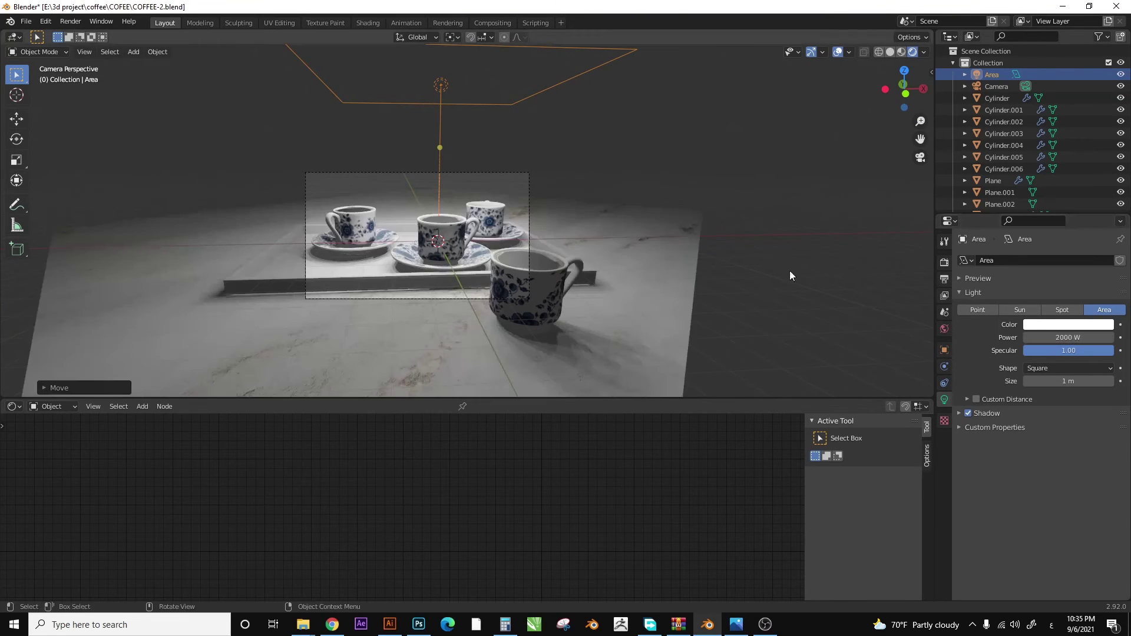
{"action": "key", "text": "g"}
{"action": "key", "text": "z"}
{"action": "left_click", "coordinate": [604, 54]}
- Switch the render engine to Cycles with GPU Compute
{"action": "left_click", "coordinate": [944, 241]}
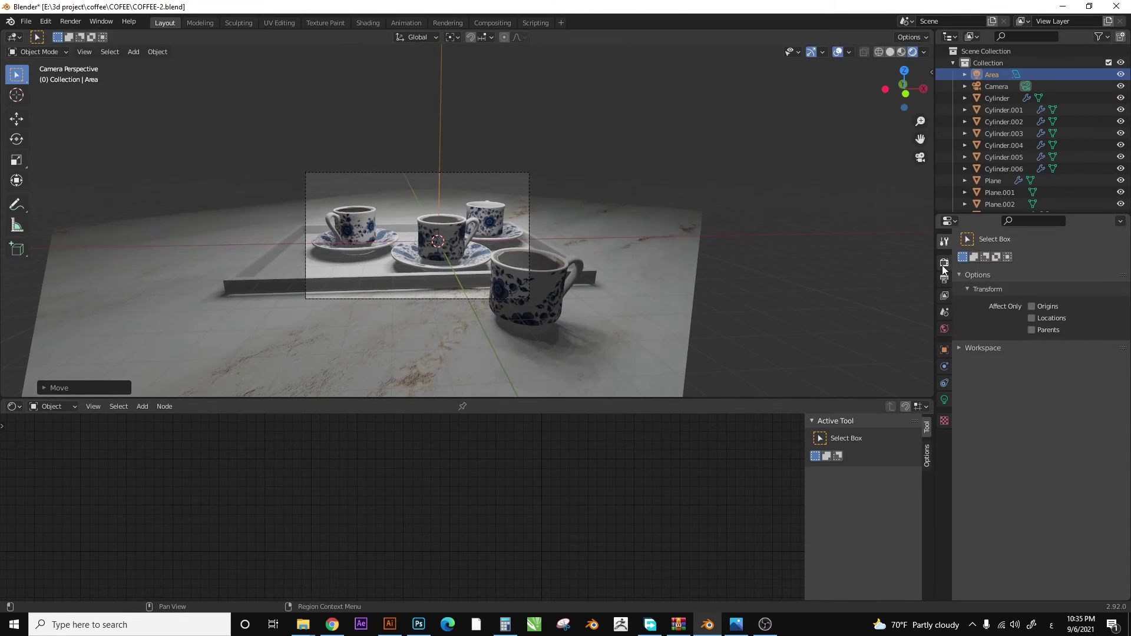
{"action": "left_click", "coordinate": [944, 262]}
{"action": "left_click", "coordinate": [891, 52]}
{"action": "left_click", "coordinate": [1061, 260]}
{"action": "left_click", "coordinate": [1055, 318]}
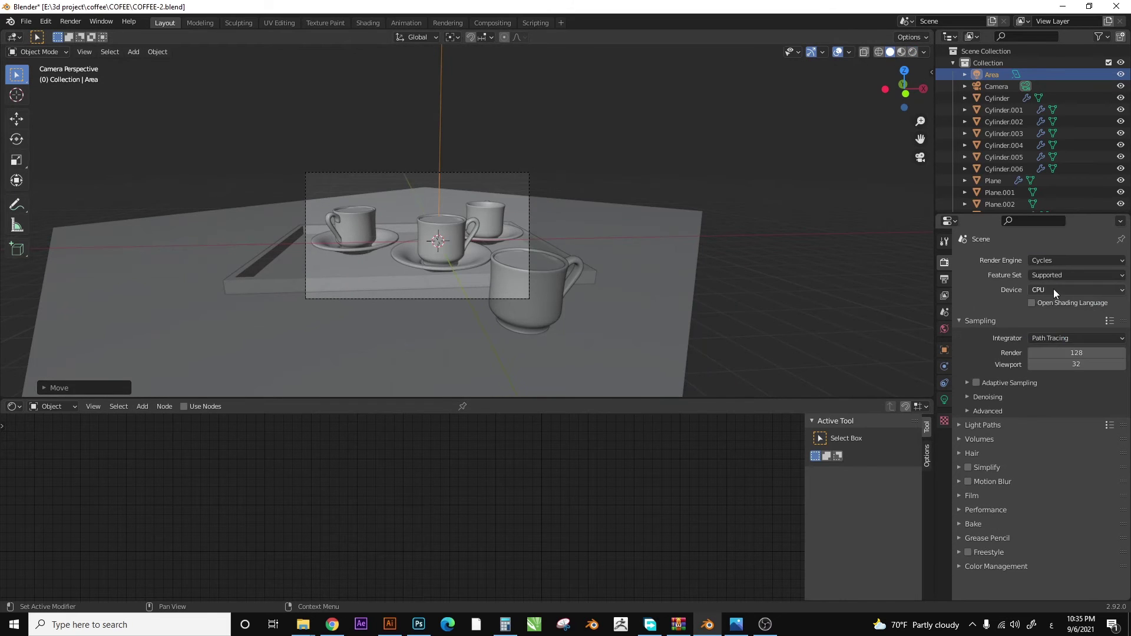
- Set 500 render and 200 viewport samples and preview the Cycles render
{"action": "type", "text": "0"}
{"action": "key", "text": "Tab"}
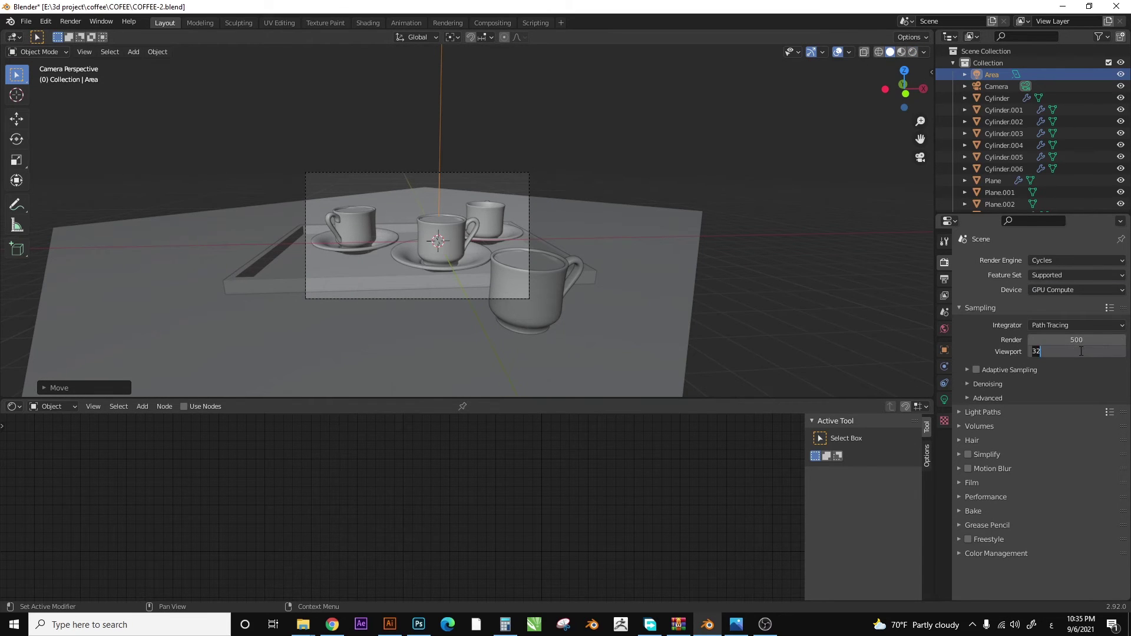
{"action": "type", "text": "200"}
{"action": "key", "text": "Return"}
{"action": "left_click", "coordinate": [913, 52]}
{"action": "scroll", "coordinate": [494, 169], "scroll_direction": "up", "scroll_amount": 3}
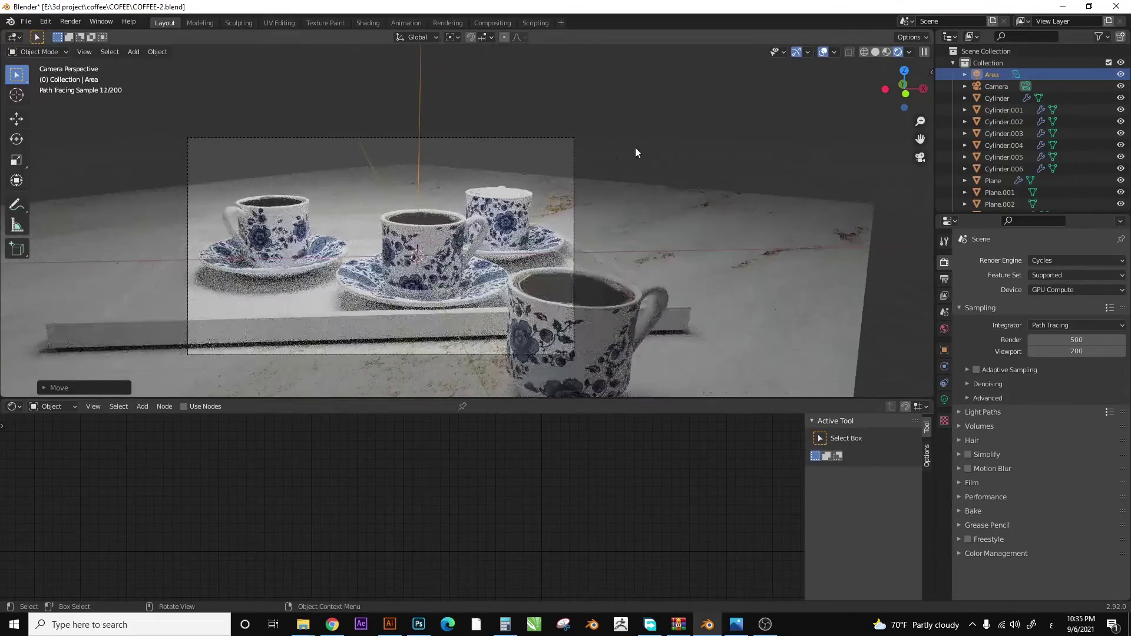
{"action": "left_click", "coordinate": [645, 118]}
{"action": "scroll", "coordinate": [382, 174], "scroll_direction": "down", "scroll_amount": 2}
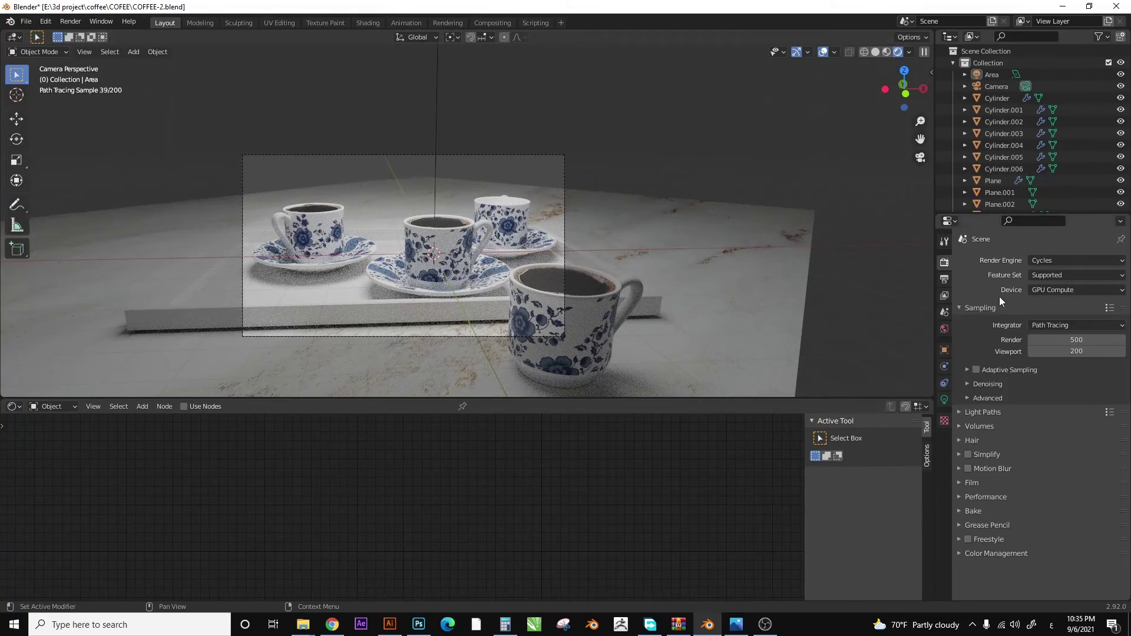
- Set the world colour to an Environment Texture and load studio012.hdr
{"action": "left_click", "coordinate": [944, 328]}
{"action": "left_click", "coordinate": [1029, 332]}
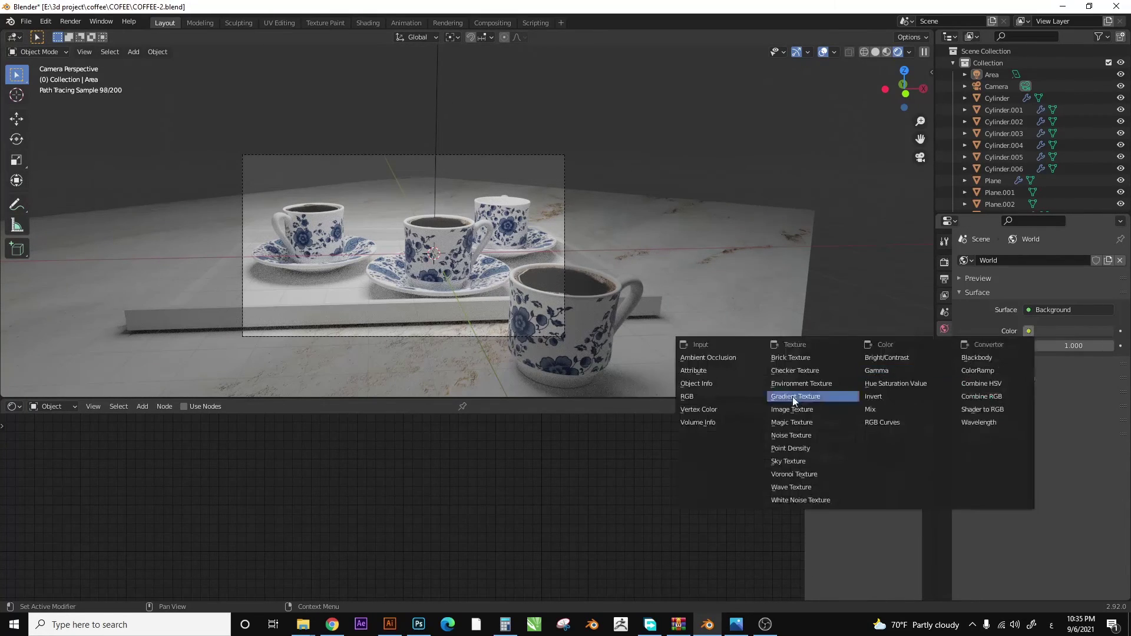
{"action": "left_click", "coordinate": [793, 397]}
{"action": "left_click", "coordinate": [1084, 347]}
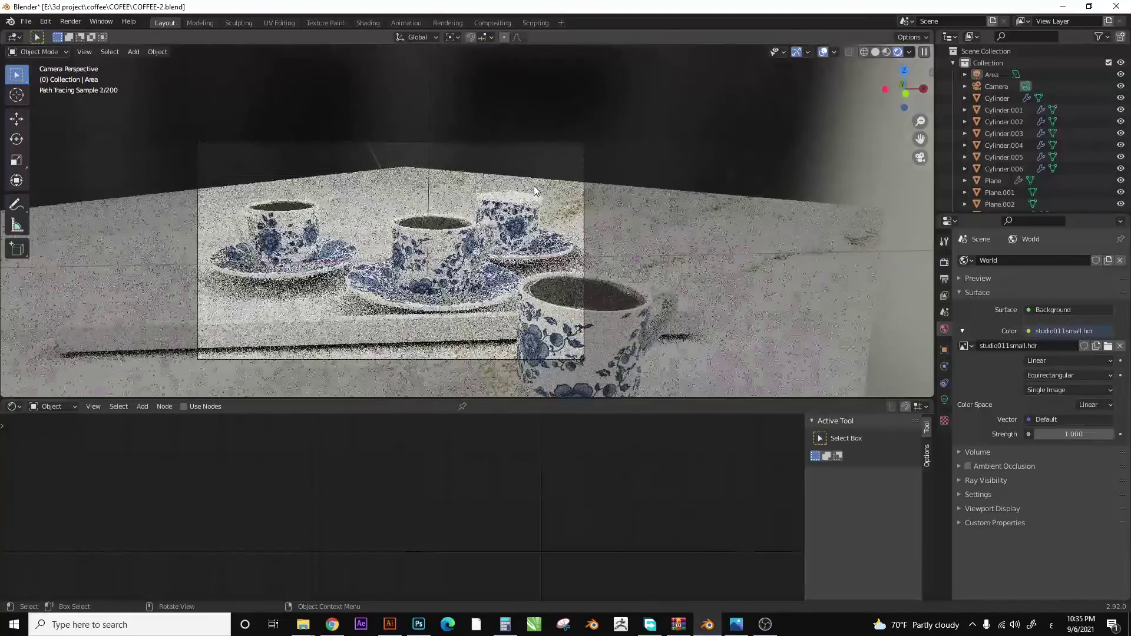
{"action": "scroll", "coordinate": [716, 361], "scroll_direction": "down", "scroll_amount": 4}
{"action": "left_click", "coordinate": [716, 361]}
{"action": "double_click", "coordinate": [716, 359]}
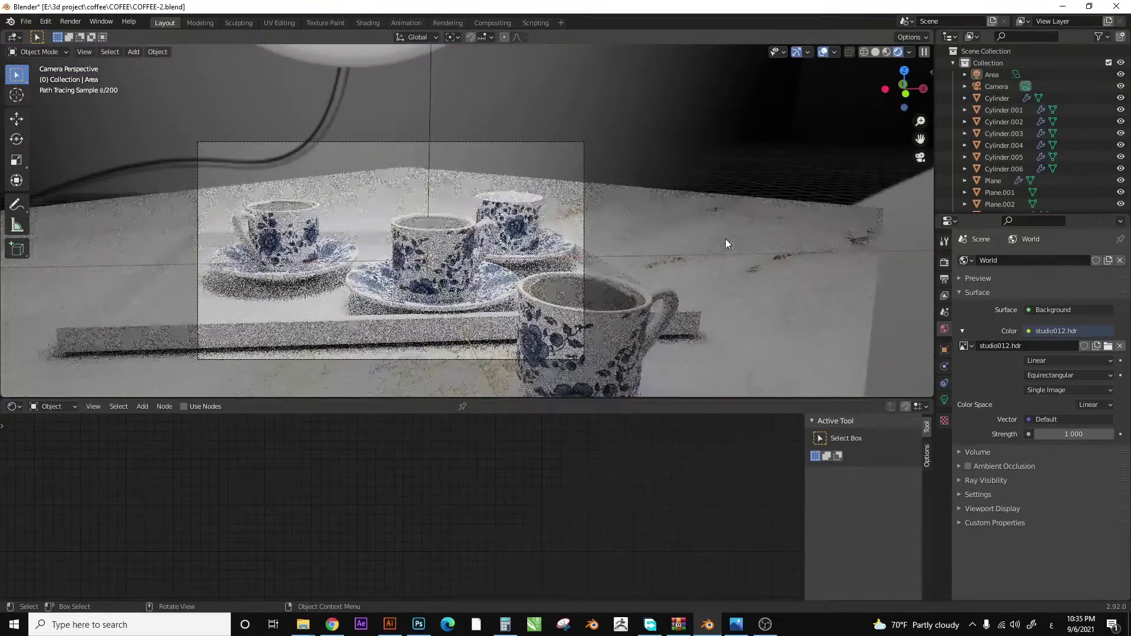
- Try studio015small.hdr, then settle on studio017.hdr as the world environment image
{"action": "left_click", "coordinate": [1108, 346]}
{"action": "scroll", "coordinate": [837, 395], "scroll_direction": "down", "scroll_amount": 4}
{"action": "double_click", "coordinate": [836, 394]}
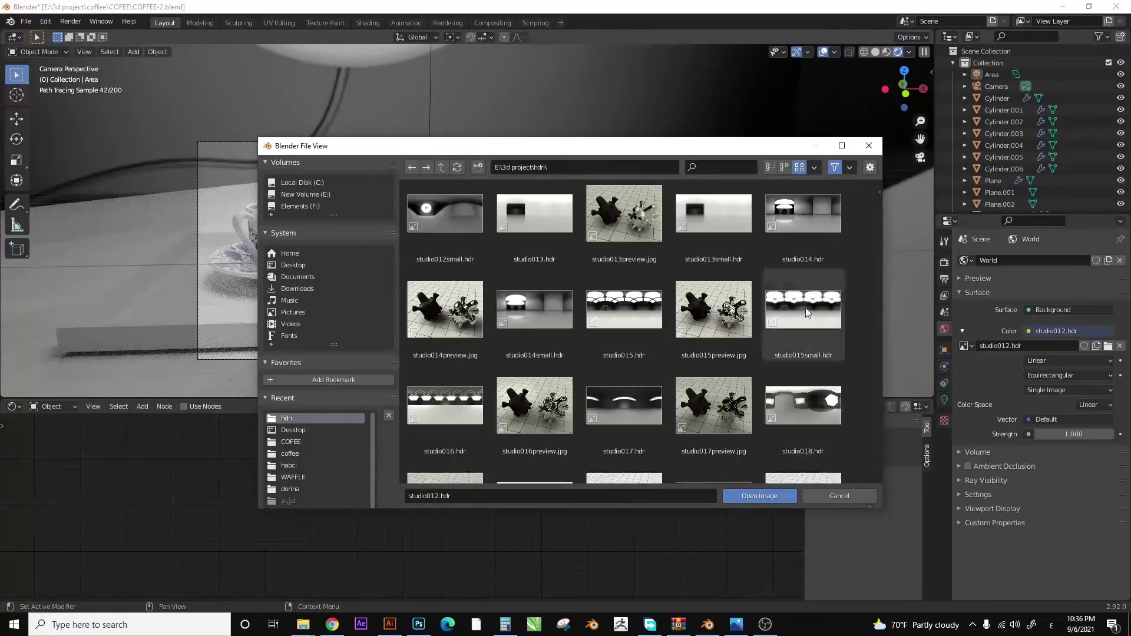
{"action": "left_click", "coordinate": [1108, 345]}
{"action": "scroll", "coordinate": [567, 398], "scroll_direction": "up", "scroll_amount": 5}
{"action": "scroll", "coordinate": [583, 424], "scroll_direction": "down", "scroll_amount": 5}
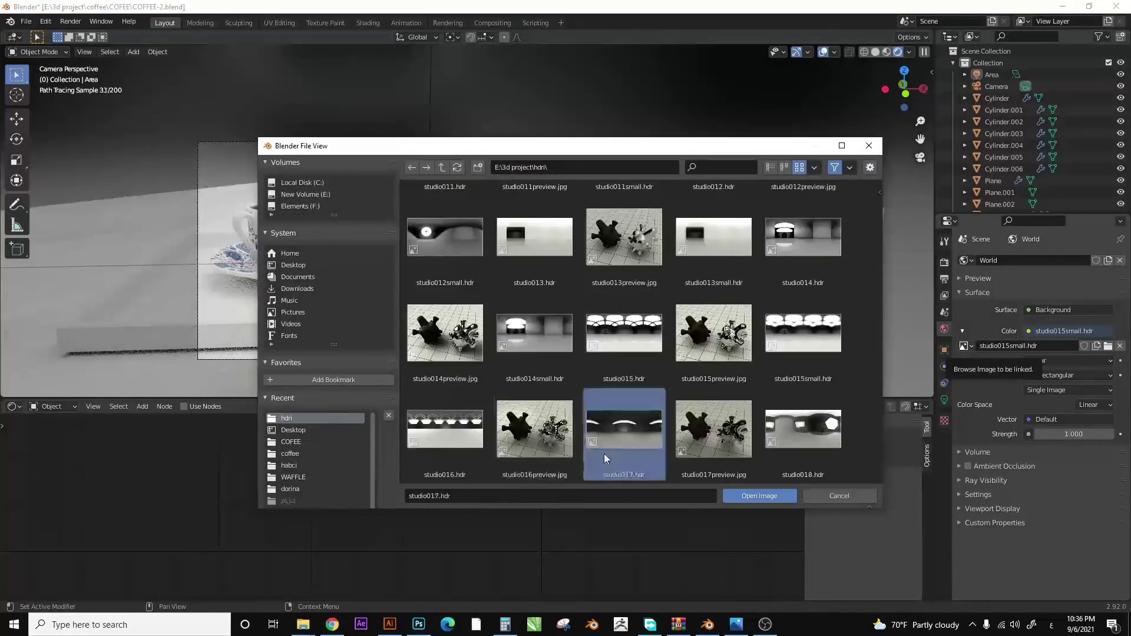
{"action": "double_click", "coordinate": [604, 454]}
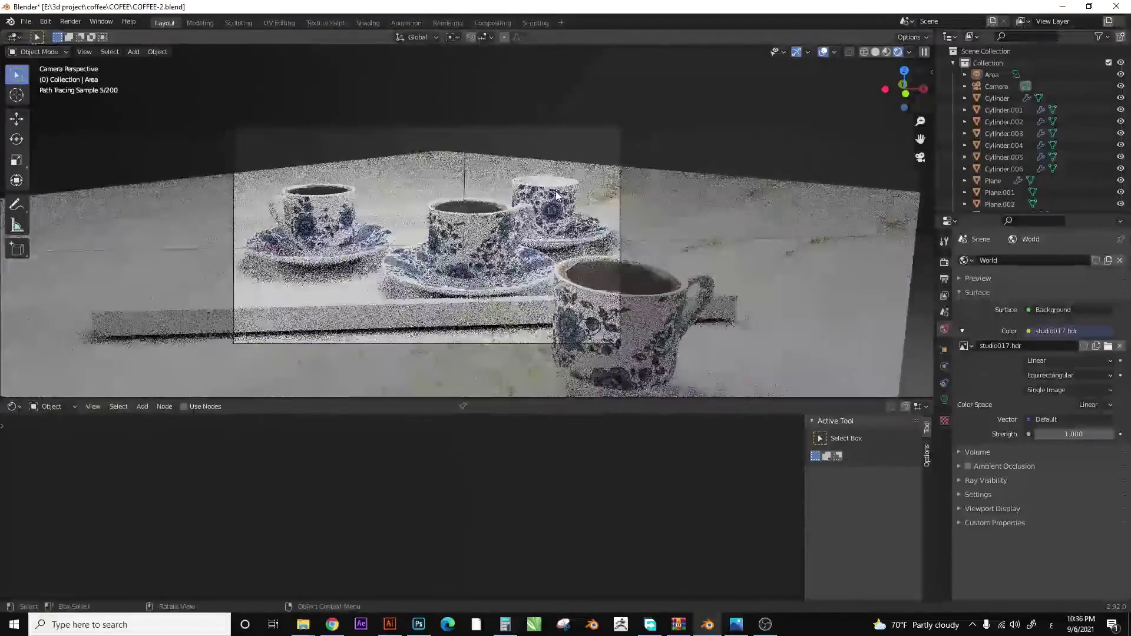
{"action": "scroll", "coordinate": [511, 122], "scroll_direction": "down", "scroll_amount": 3}
{"action": "scroll", "coordinate": [626, 125], "scroll_direction": "down", "scroll_amount": 3}
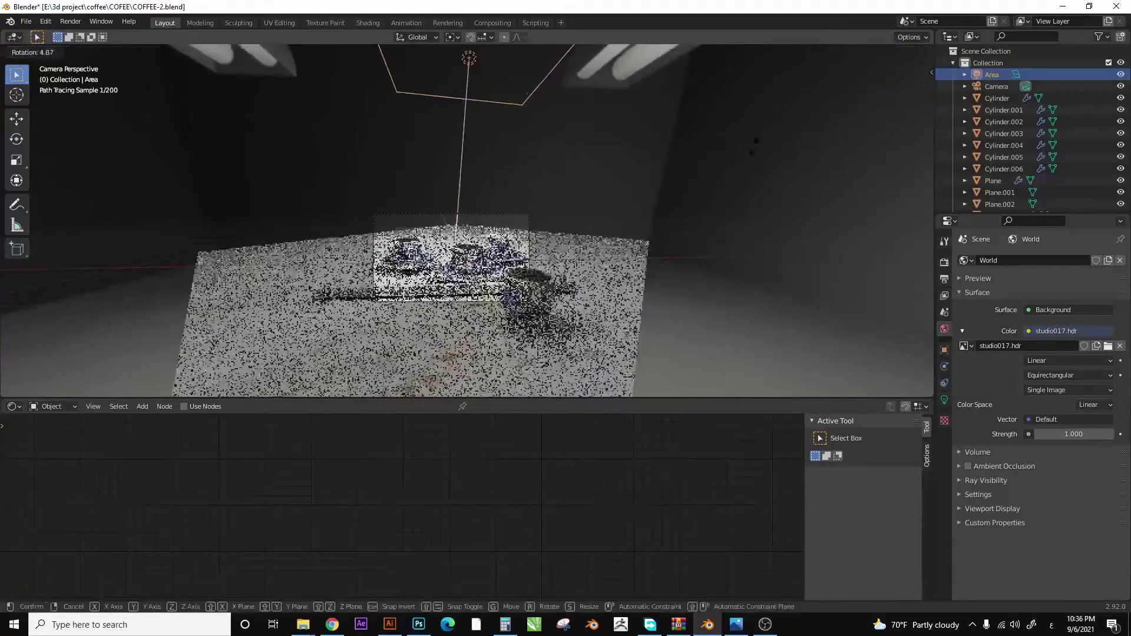
- Rotate the area light, comparing against the reference photo, with a final Z-axis rotation
{"action": "left_click", "coordinate": [452, 36]}
{"action": "left_click", "coordinate": [484, 75]}
{"action": "key", "text": "r"}
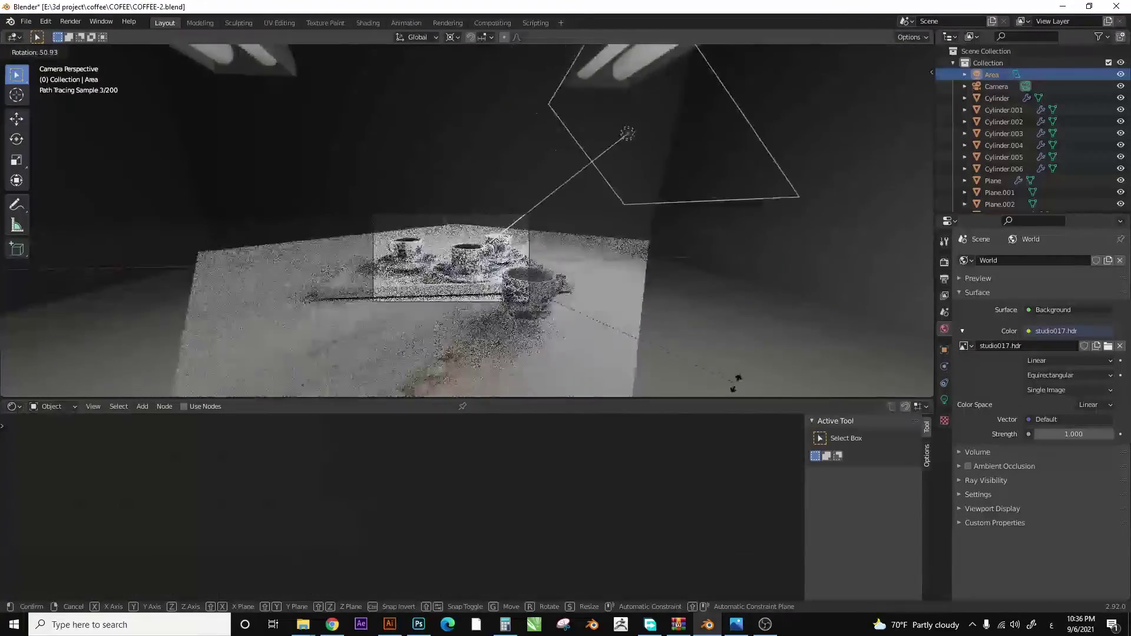
{"action": "key", "text": "Return"}
{"action": "key", "text": "alt+Tab"}
{"action": "key", "text": "alt+Tab"}
{"action": "key", "text": "alt+Tab"}
{"action": "key", "text": "alt+Tab"}
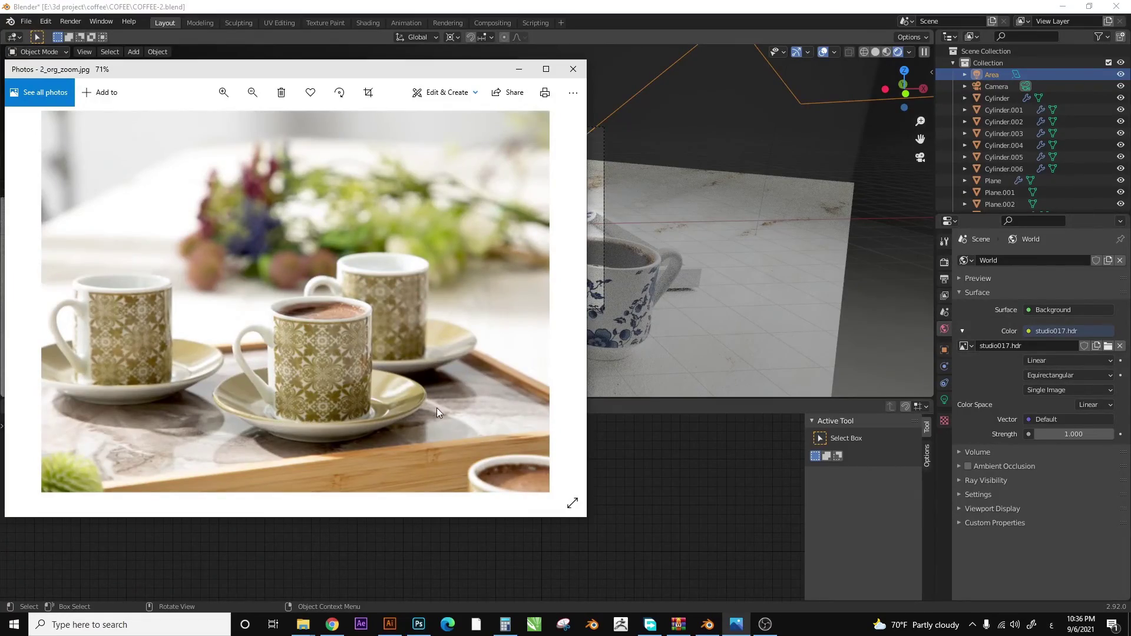
{"action": "key", "text": "alt+Tab"}
{"action": "key", "text": "r"}
{"action": "key", "text": "z"}
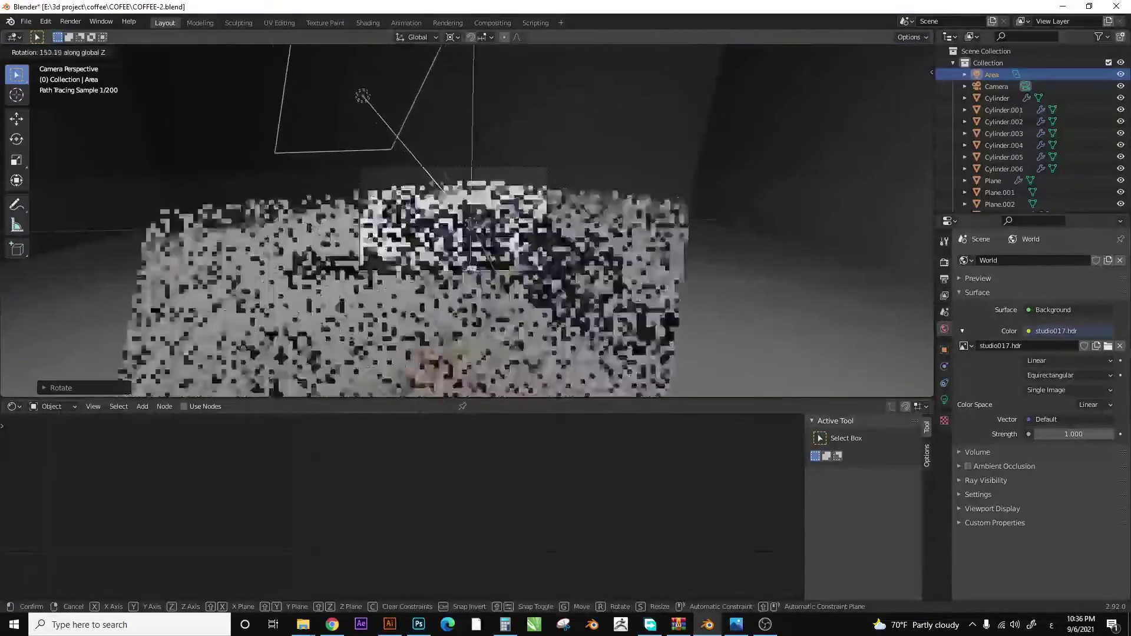
{"action": "left_click", "coordinate": [439, 229]}
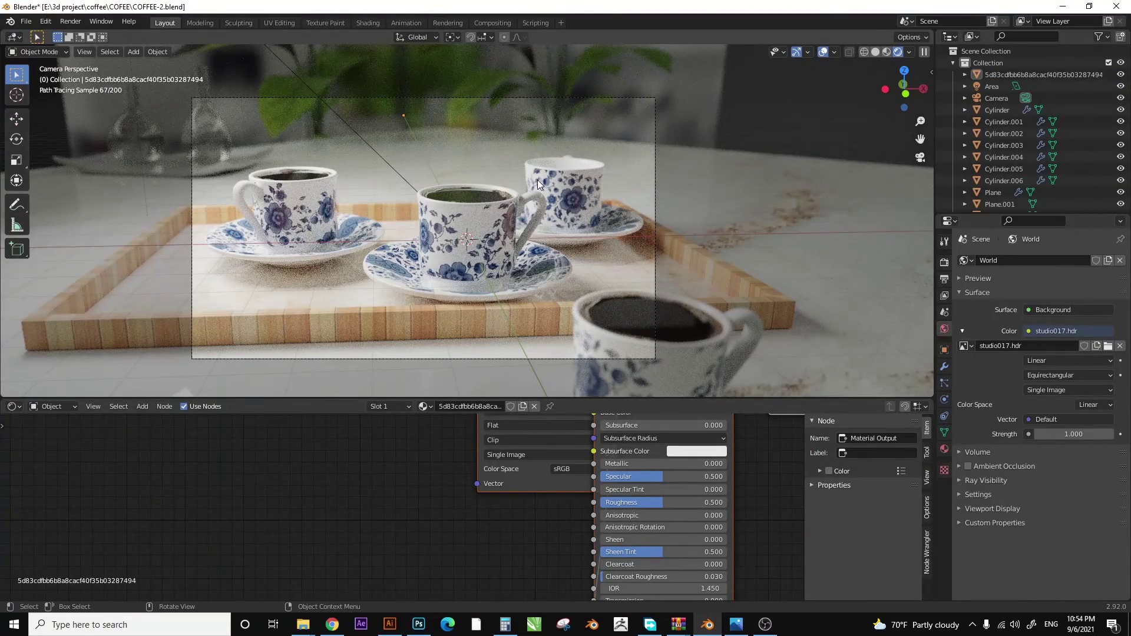
- Save COFFEE-2.blend and raise the coffee surface Plane.001's Specular to 0.514
{"action": "key", "text": "super"}
{"action": "key", "text": "super"}
{"action": "key", "text": "ctrl+s"}
{"action": "left_click", "coordinate": [478, 192]}
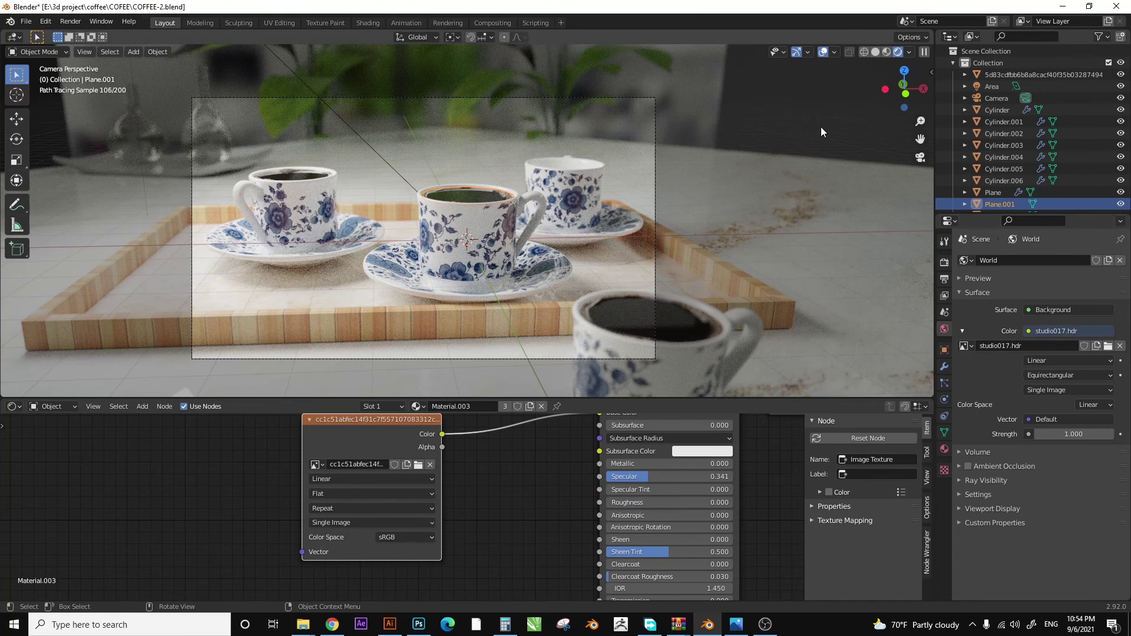
{"action": "left_click", "coordinate": [790, 108]}
{"action": "left_click", "coordinate": [944, 366]}
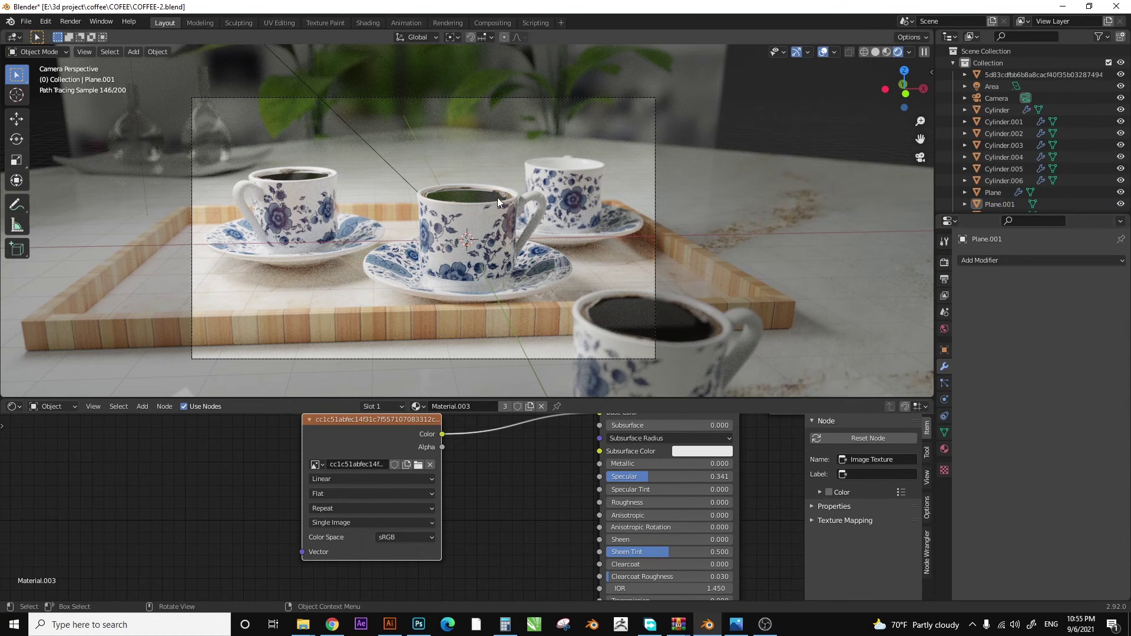
{"action": "scroll", "coordinate": [581, 462], "scroll_direction": "up", "scroll_amount": 2}
{"action": "left_click_drag", "start_coordinate": [581, 461], "coordinate": [607, 462]}
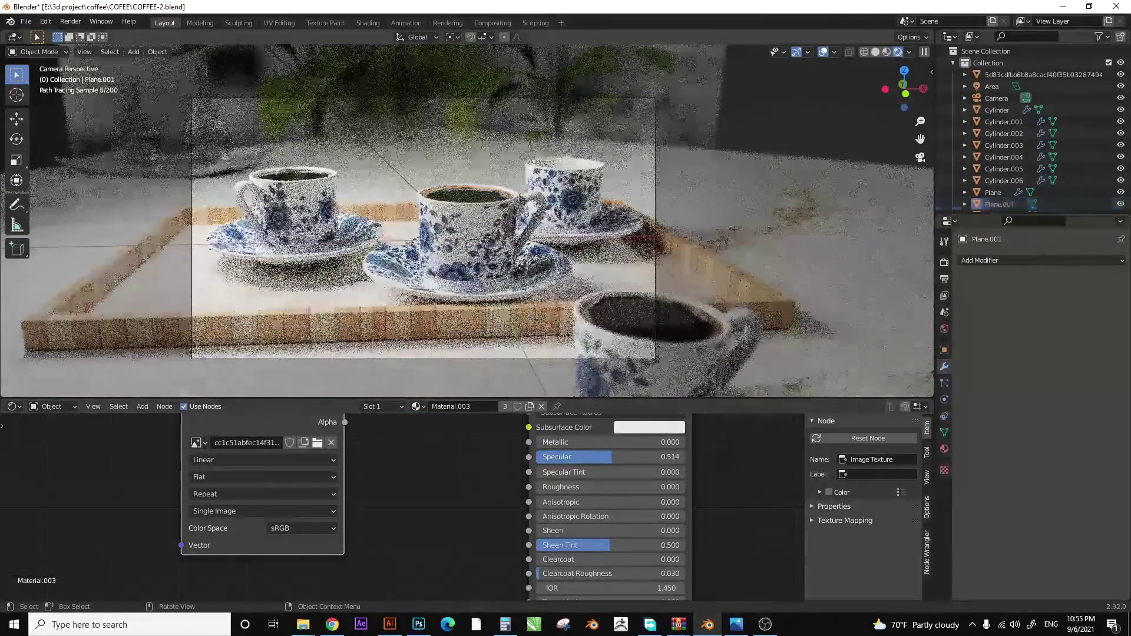
- Select the Cylinder cup and steam plane Plane.009, view render settings, and use solid shading
{"action": "left_click", "coordinate": [997, 110]}
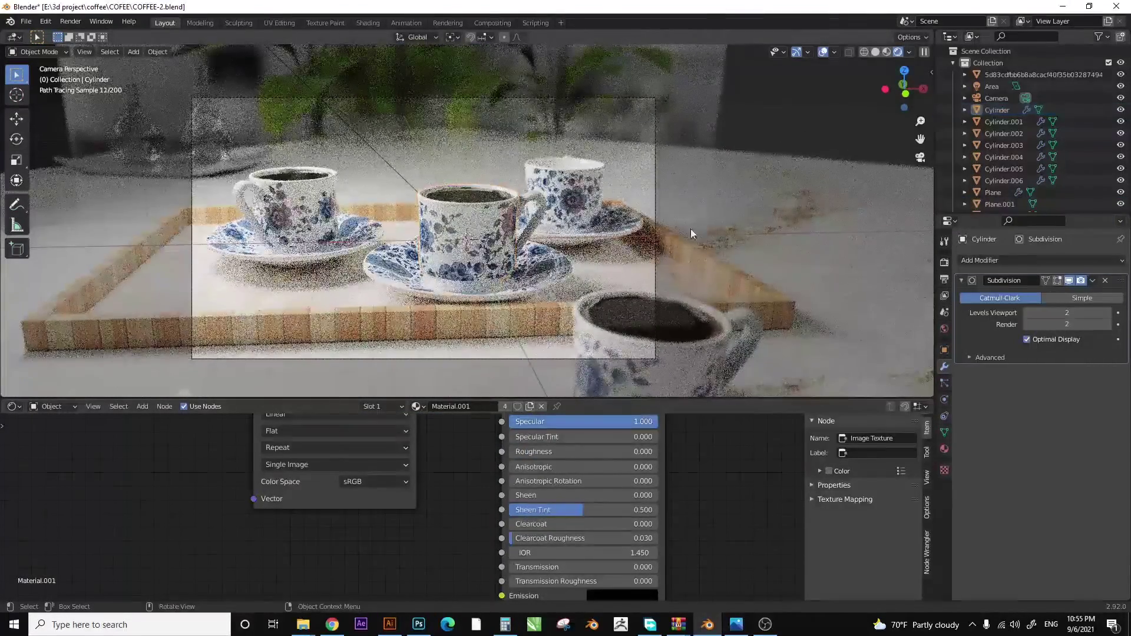
{"action": "left_click", "coordinate": [582, 270]}
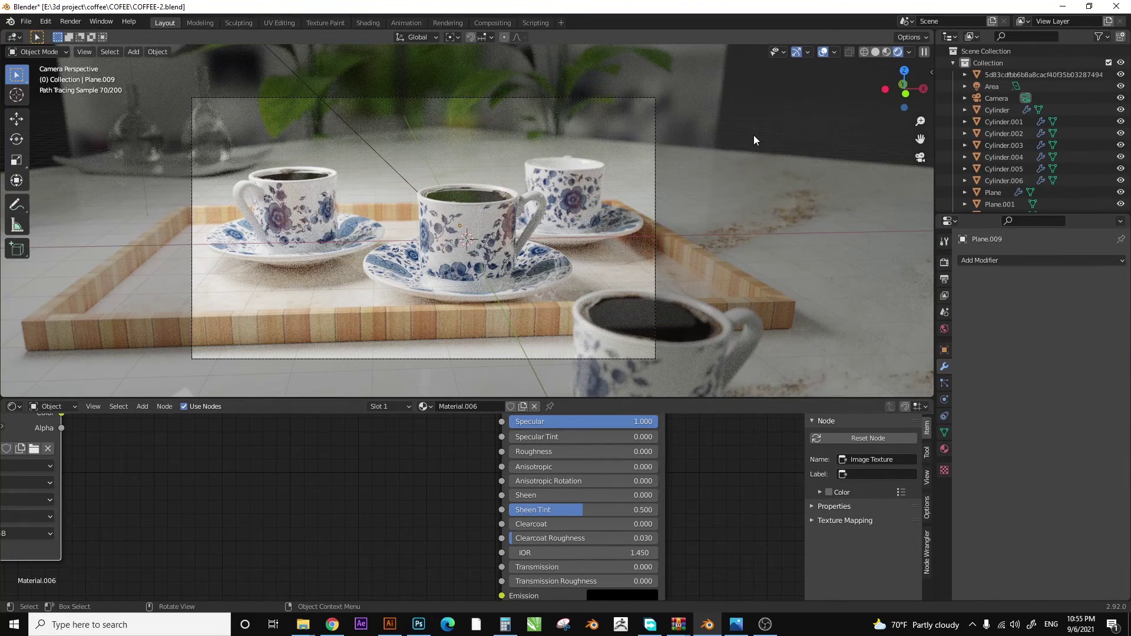
{"action": "left_click", "coordinate": [944, 262]}
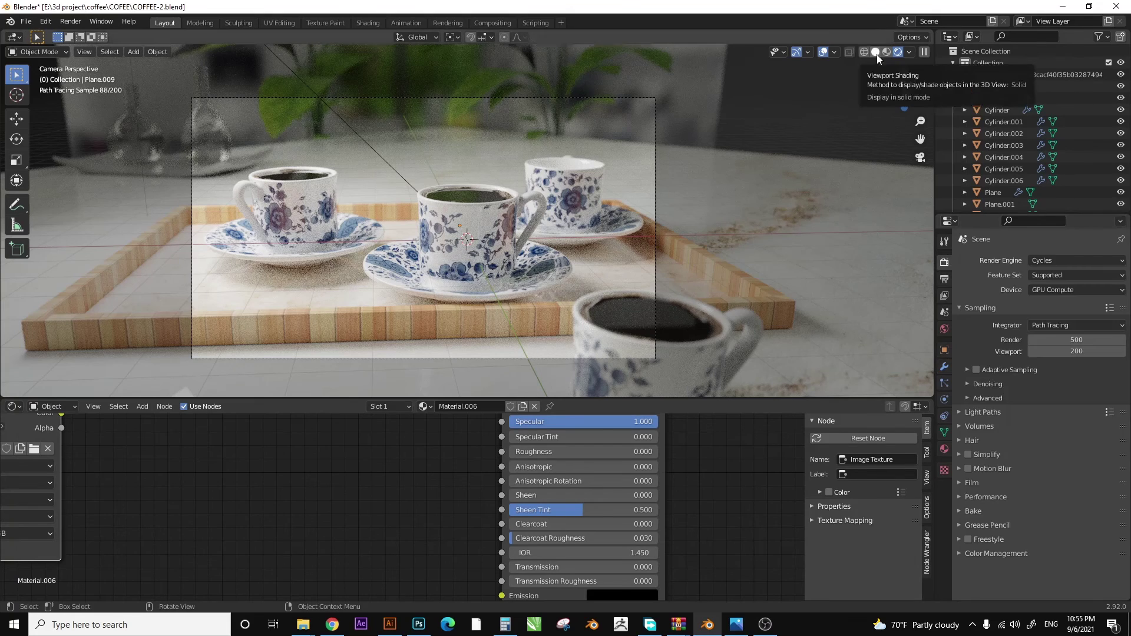
{"action": "left_click", "coordinate": [877, 54]}
- Render with F12, then in Camera Raw darken shadows, tweak white balance, and lift tone-curve highlights
{"action": "key", "text": "F12"}
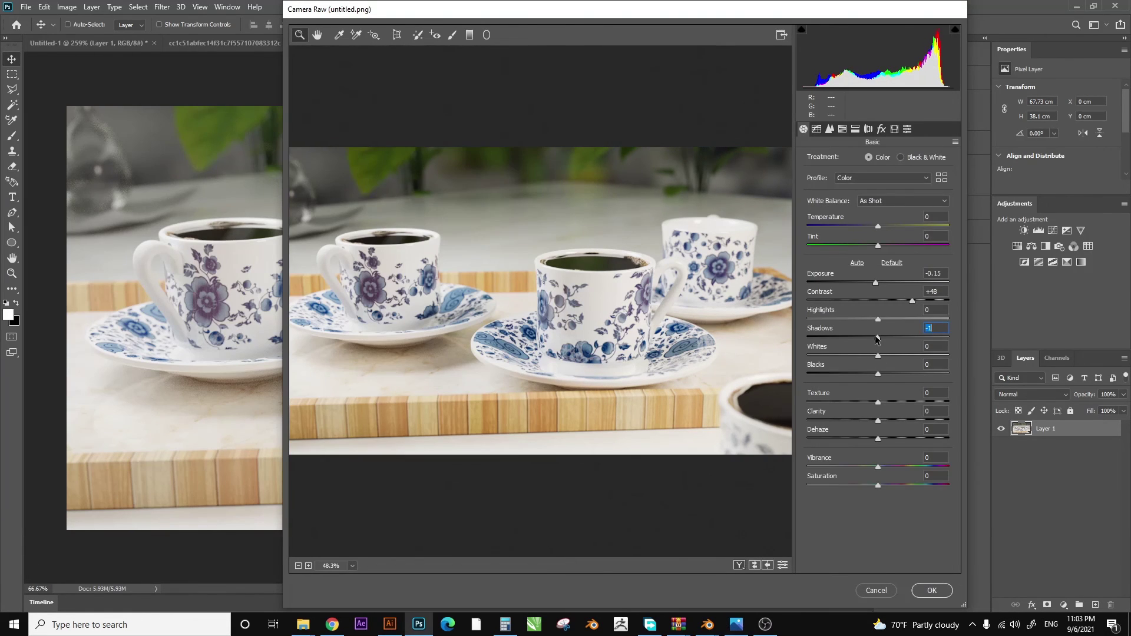
{"action": "mouse_move", "coordinate": [880, 337]}
{"action": "left_mouse_down"}
{"action": "mouse_move", "coordinate": [853, 339]}
{"action": "mouse_move", "coordinate": [862, 354]}
{"action": "mouse_move", "coordinate": [895, 355]}
{"action": "mouse_move", "coordinate": [878, 373]}
{"action": "mouse_move", "coordinate": [917, 403]}
{"action": "left_mouse_up"}
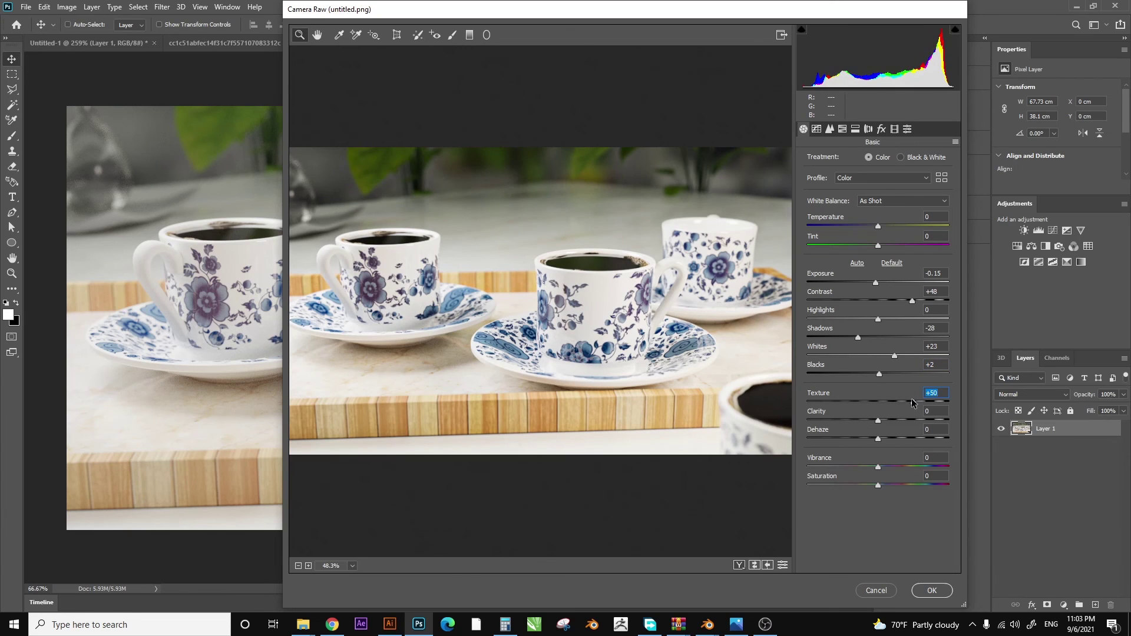
{"action": "left_click_drag", "start_coordinate": [877, 226], "coordinate": [880, 229]}
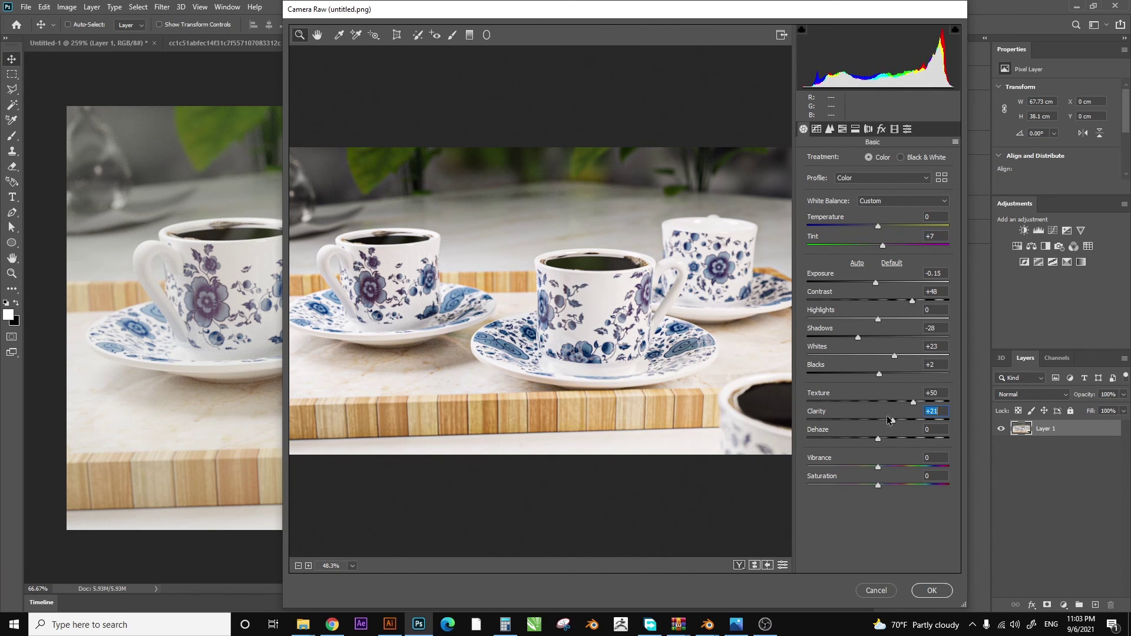
{"action": "left_click", "coordinate": [818, 129]}
{"action": "mouse_move", "coordinate": [879, 350]}
{"action": "left_mouse_down"}
{"action": "mouse_move", "coordinate": [893, 349]}
{"action": "mouse_move", "coordinate": [871, 373]}
{"action": "left_mouse_up"}
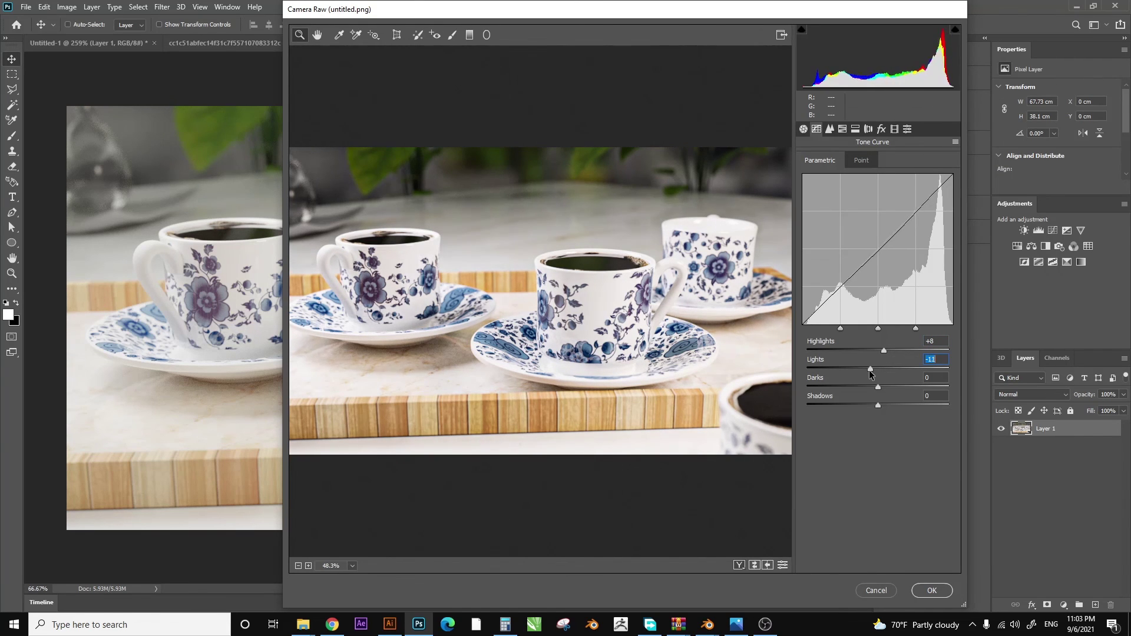
{"action": "key", "text": "Return"}
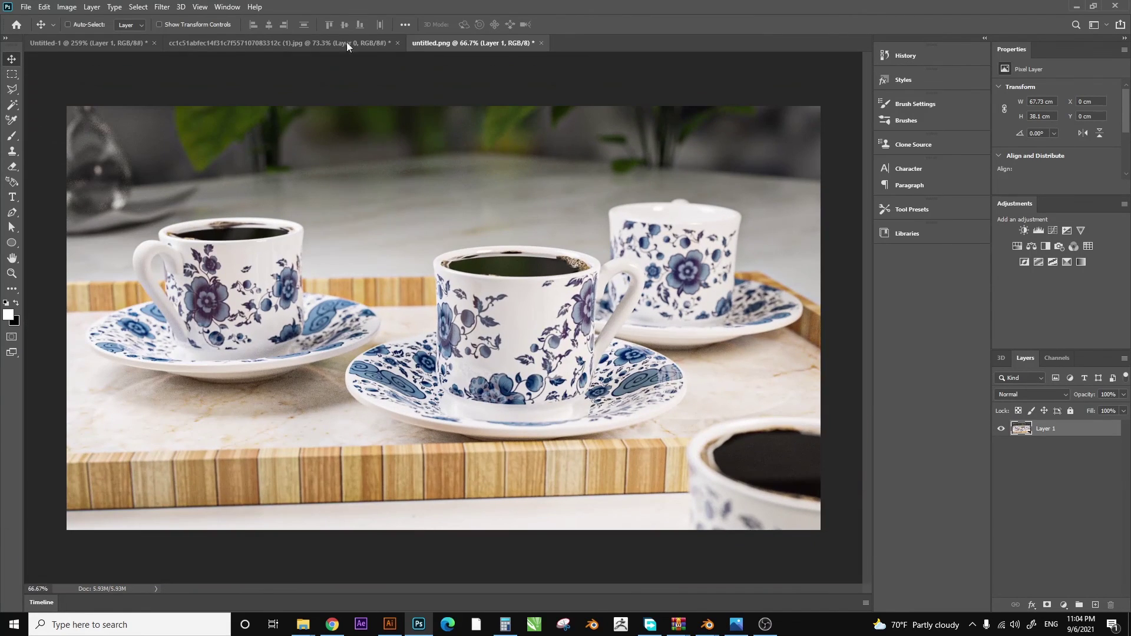
- Duplicate the image layer, apply a 2.3 px Gaussian Blur, and paint a layer mask on it
{"action": "key", "text": "ctrl+j"}
{"action": "left_click", "coordinate": [162, 6]}
{"action": "mouse_move", "coordinate": [168, 140]}
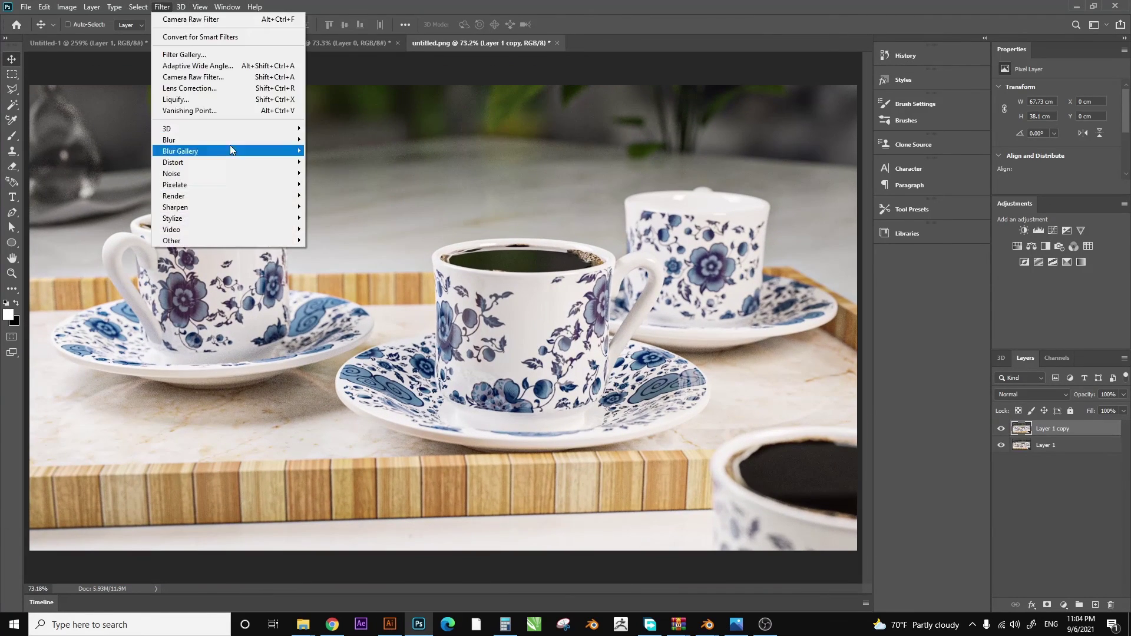
{"action": "left_click", "coordinate": [337, 184]}
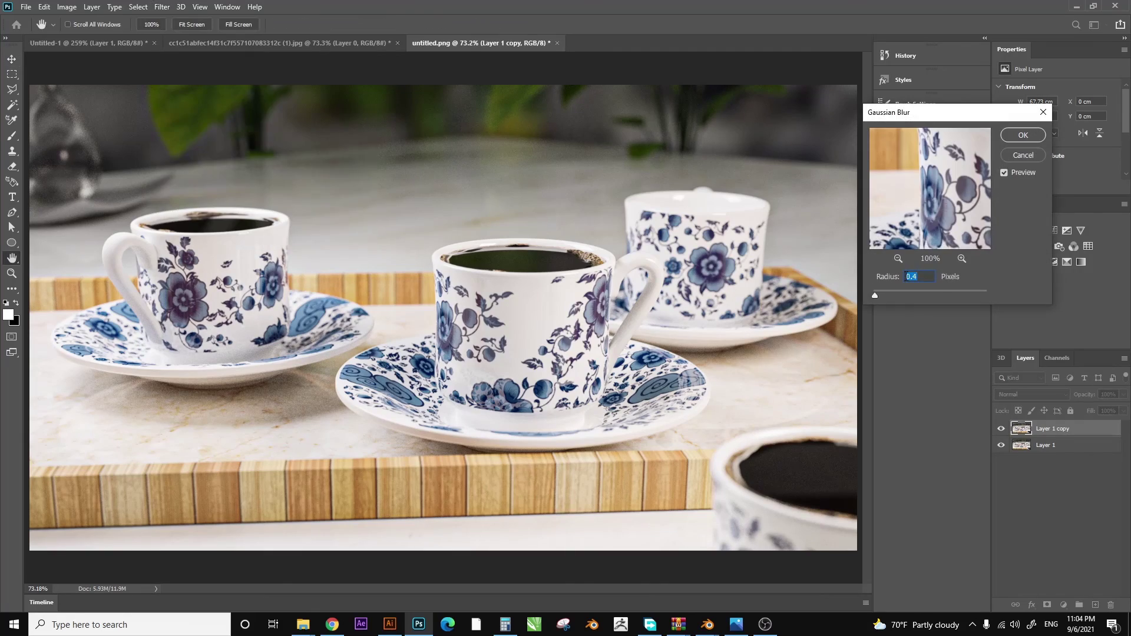
{"action": "left_click", "coordinate": [1023, 135]}
{"action": "left_click", "coordinate": [1047, 605]}
{"action": "key", "text": "d"}
{"action": "key", "text": "b"}
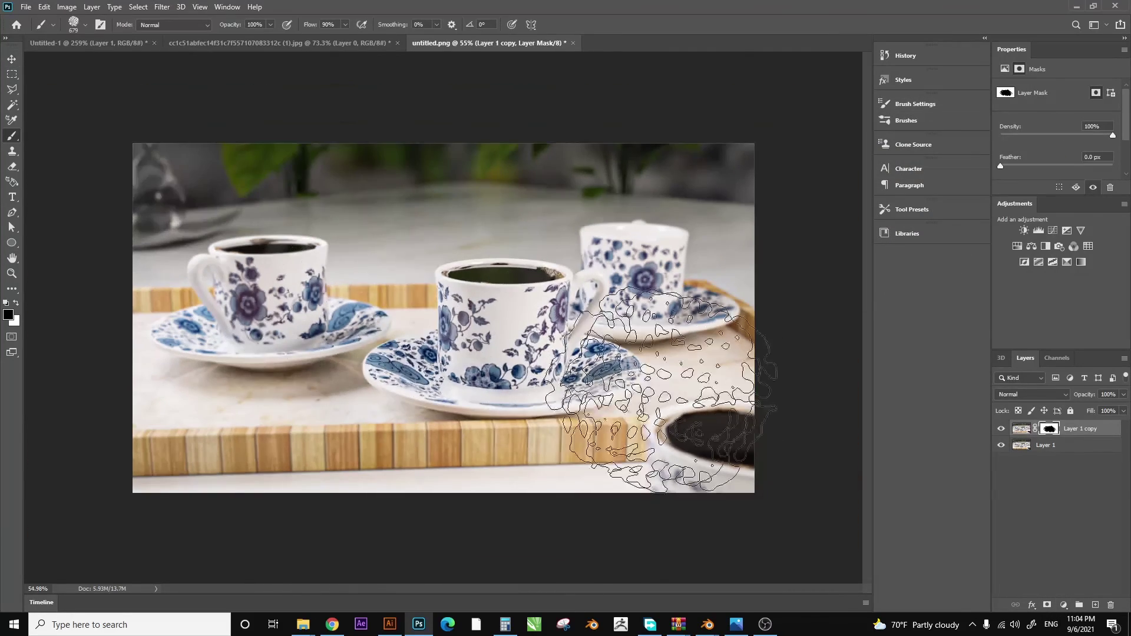
{"action": "scroll", "coordinate": [648, 353], "scroll_direction": "down", "scroll_amount": 2, "text": "alt"}
{"action": "key", "text": "v"}
- Add an Exposure adjustment layer with slightly raised exposure and gamma 1.10
{"action": "left_click", "coordinate": [1067, 231]}
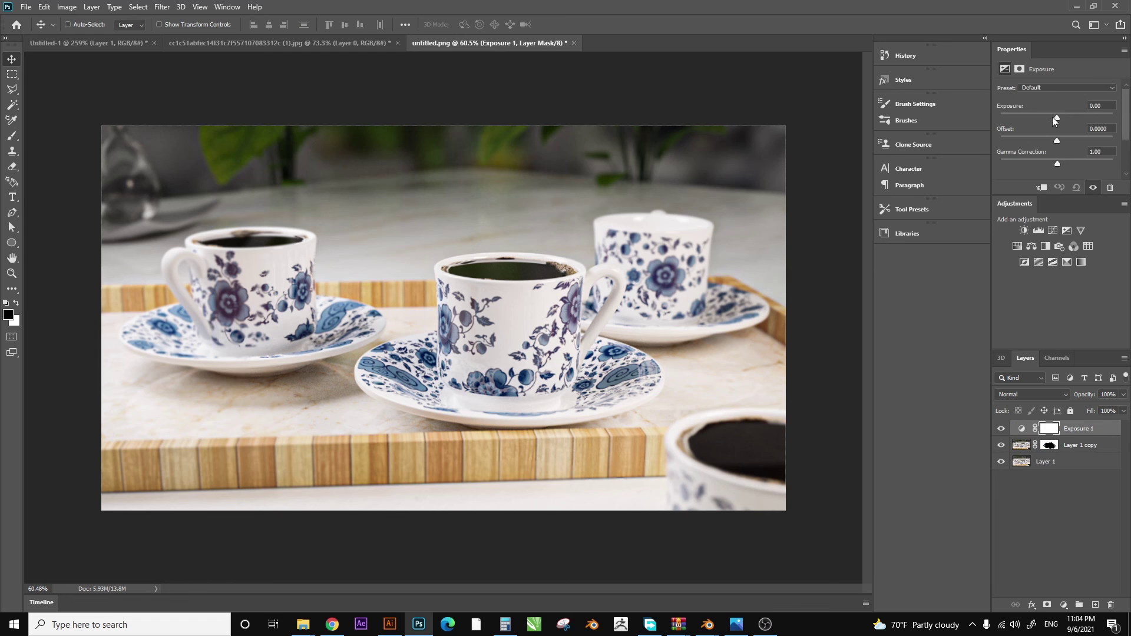
{"action": "mouse_move", "coordinate": [1055, 118]}
{"action": "left_mouse_down"}
{"action": "mouse_move", "coordinate": [1056, 140]}
{"action": "mouse_move", "coordinate": [1058, 118]}
{"action": "left_mouse_up"}
{"action": "left_click_drag", "start_coordinate": [1058, 163], "coordinate": [1054, 162]}
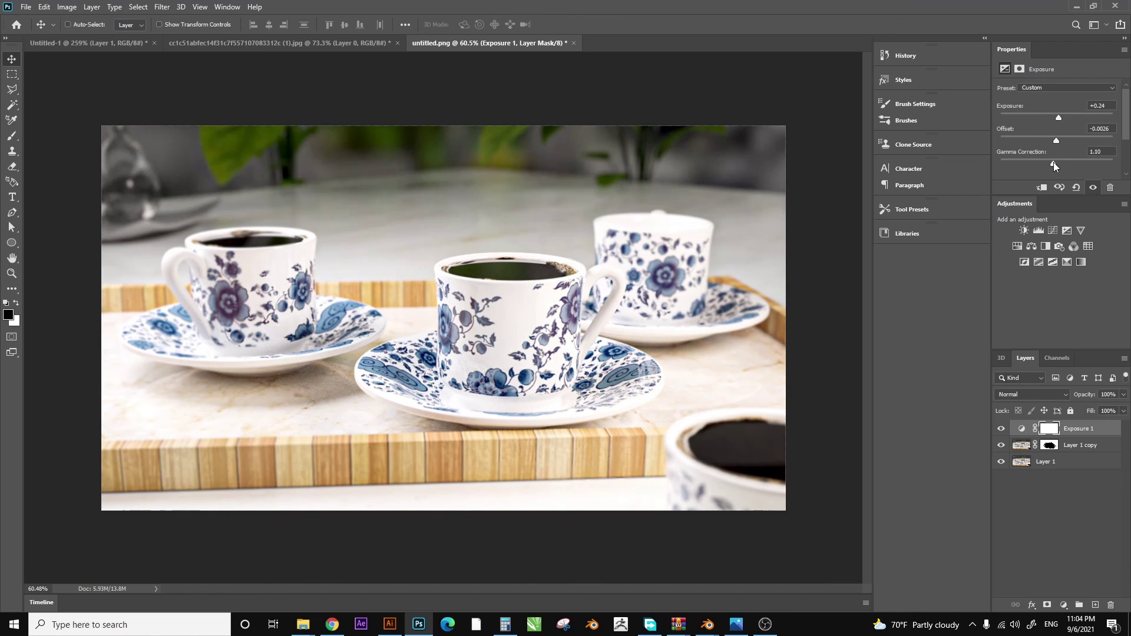